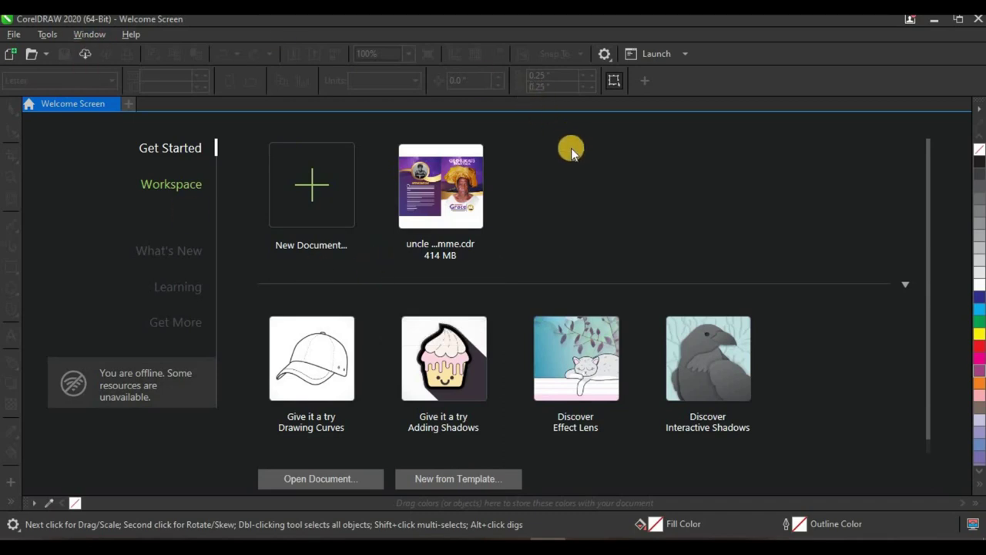
- Create a new A3 document in landscape orientation with inches as the unit
click(324, 183)
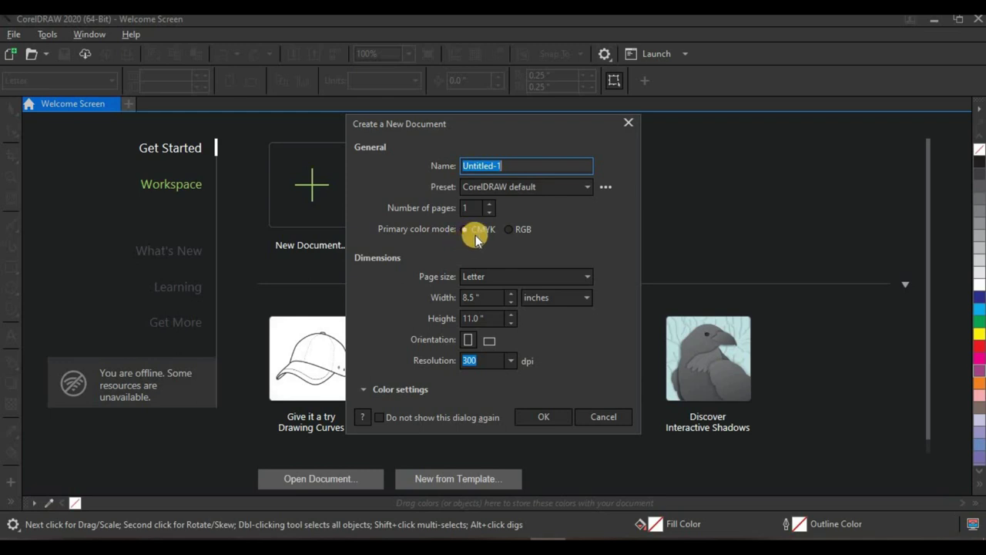
click(484, 277)
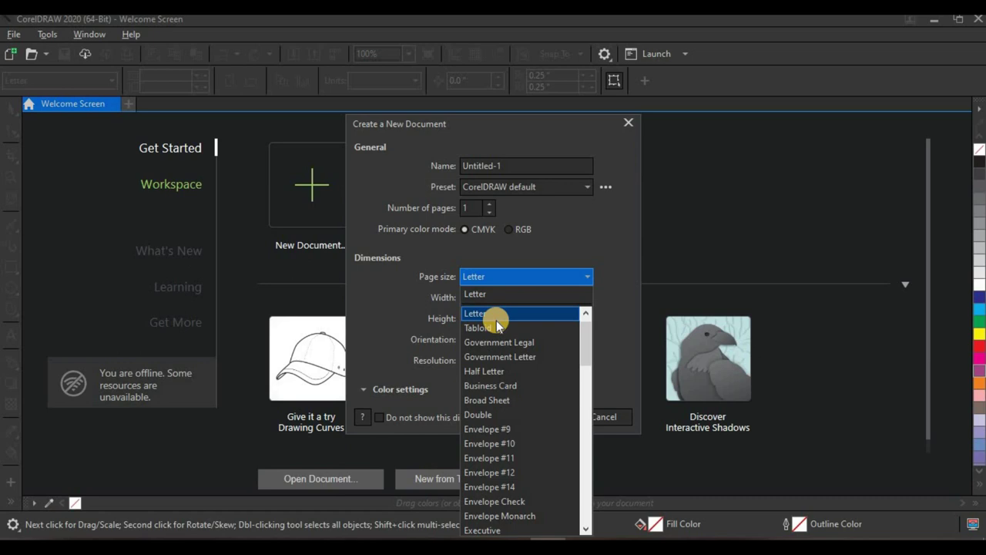
scroll(539, 413, down, 8)
scroll(511, 411, down, 5)
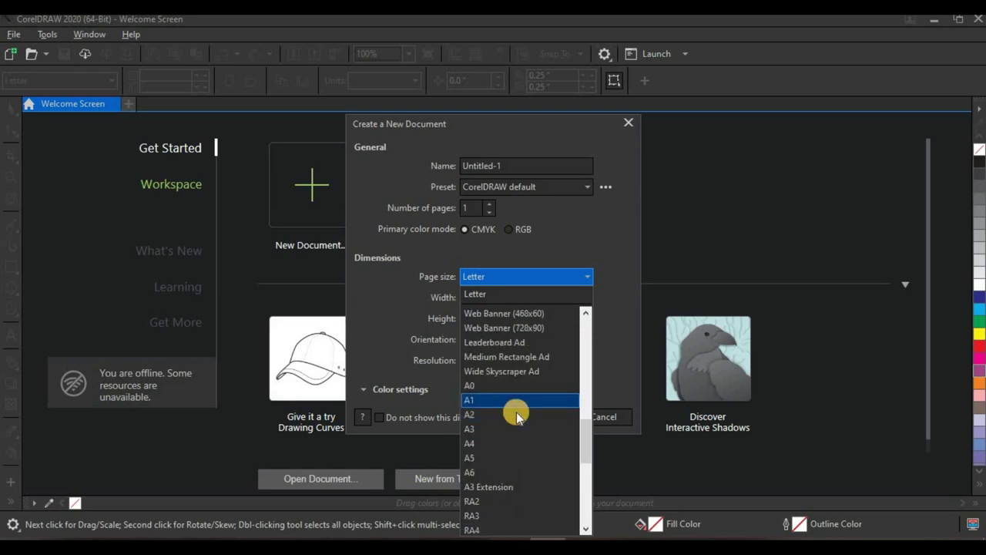
click(470, 424)
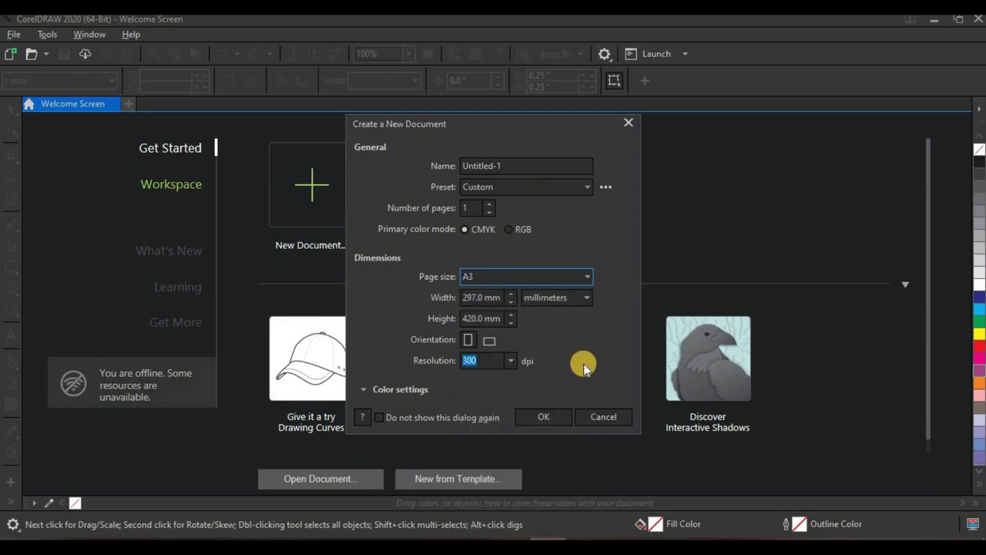
click(553, 299)
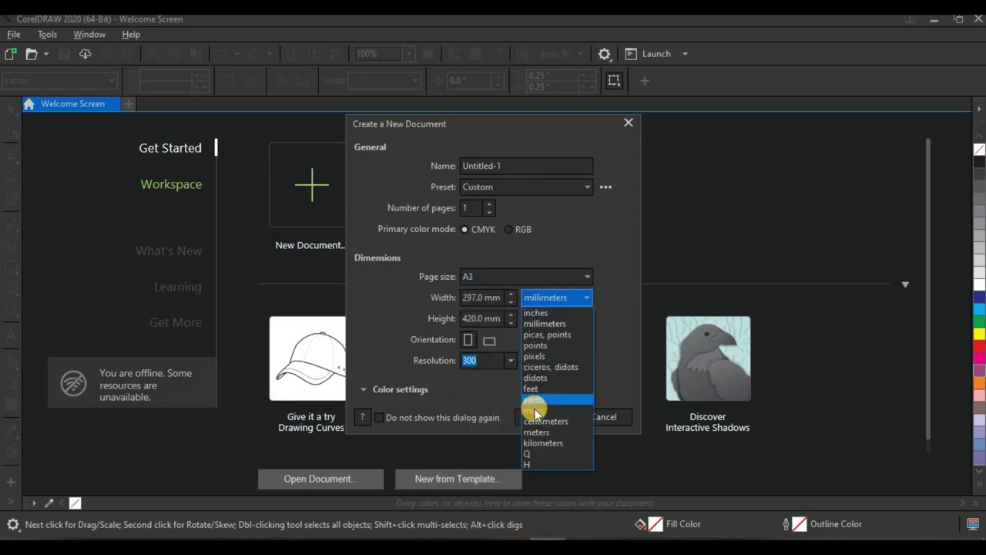
click(547, 312)
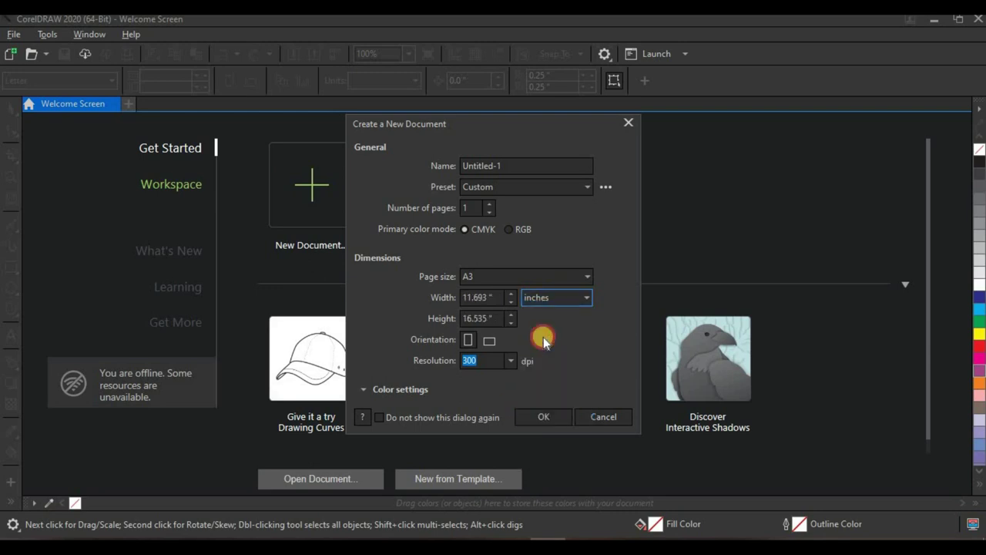
click(490, 341)
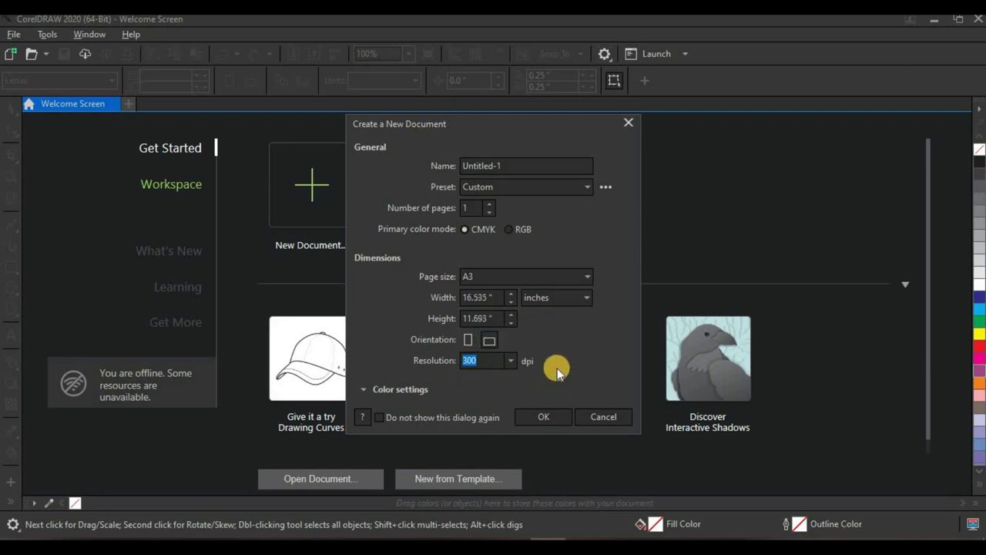
click(541, 418)
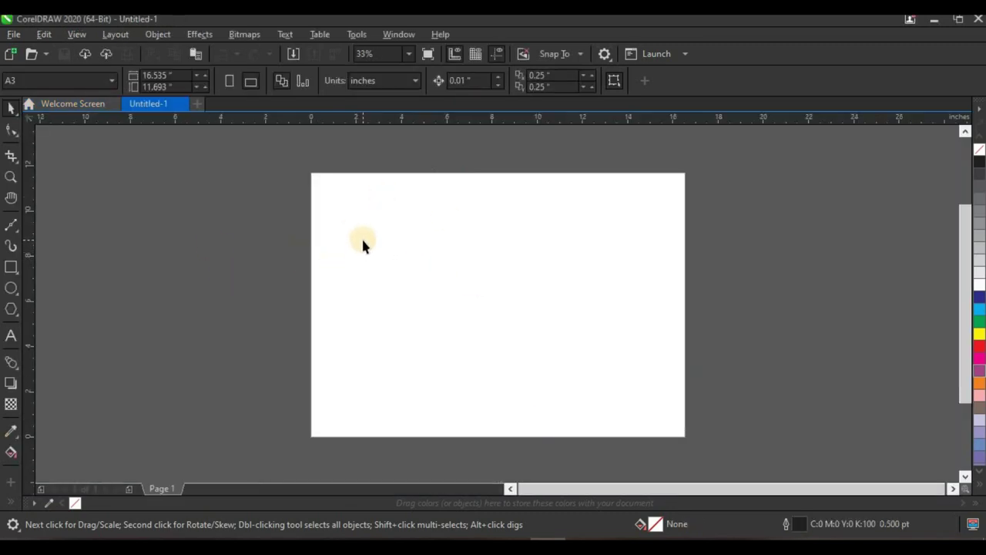
- Add a page-sized rectangle filled with white and remove its outline
double_click(6, 268)
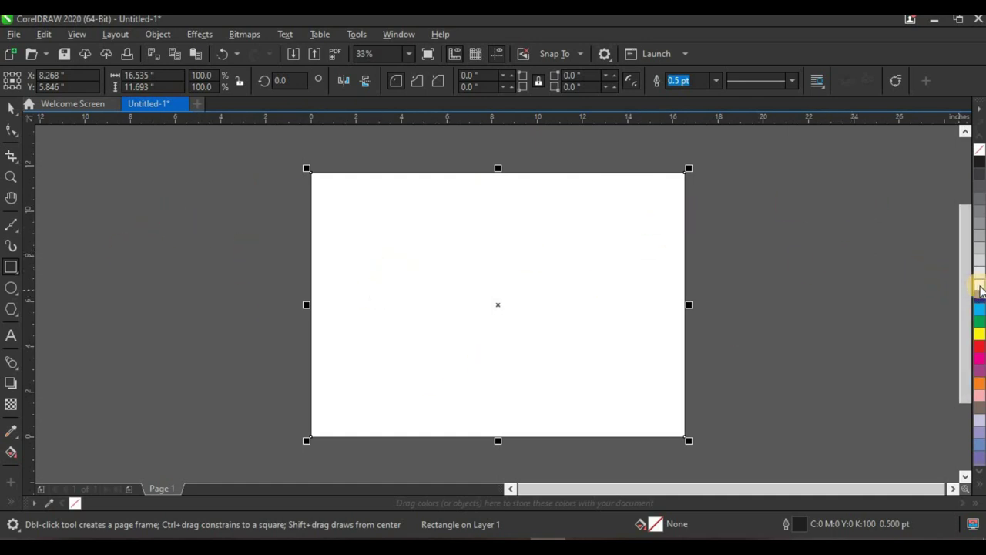
click(979, 288)
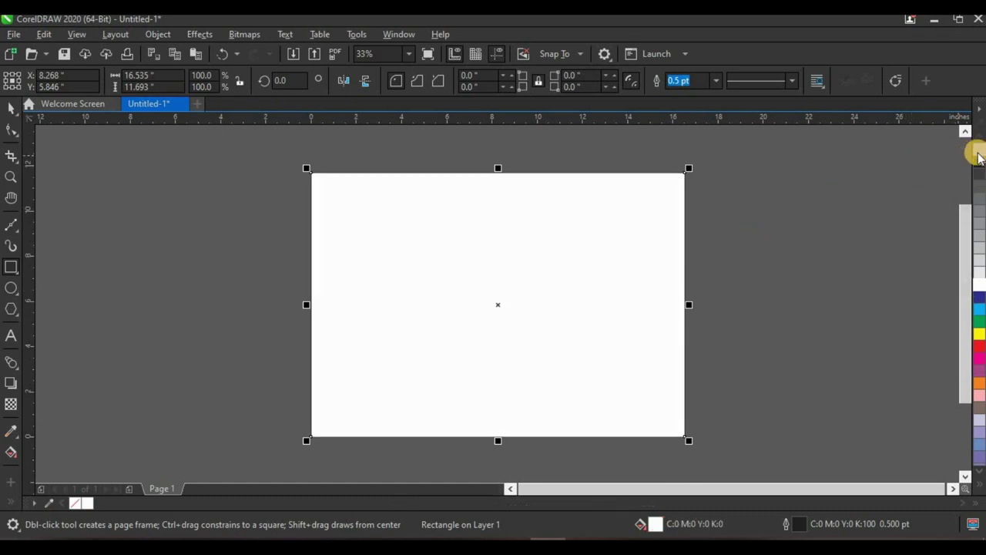
right_click(74, 504)
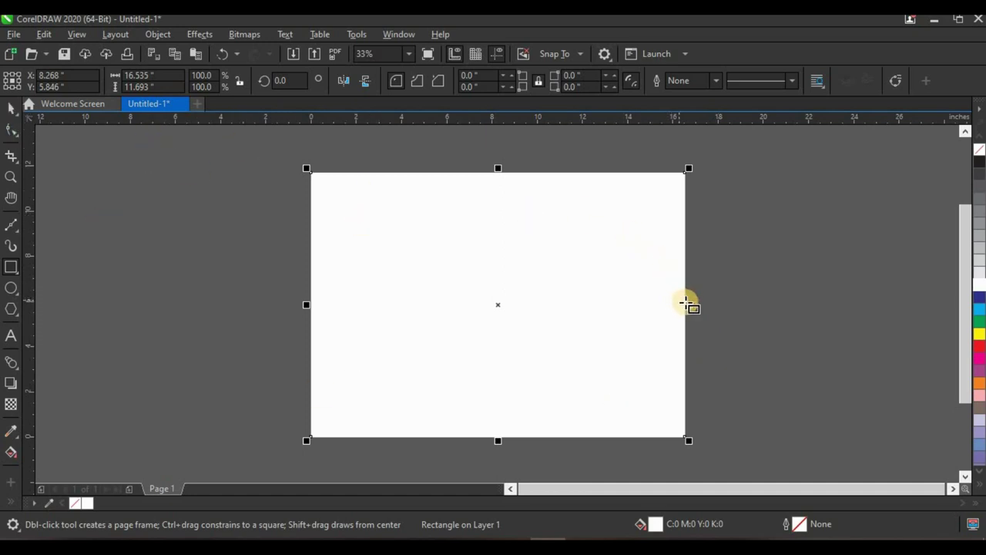
- Make a half-width copy of the rectangle on the page's left half and shrink the original onto the right half
drag(688, 305, 502, 308)
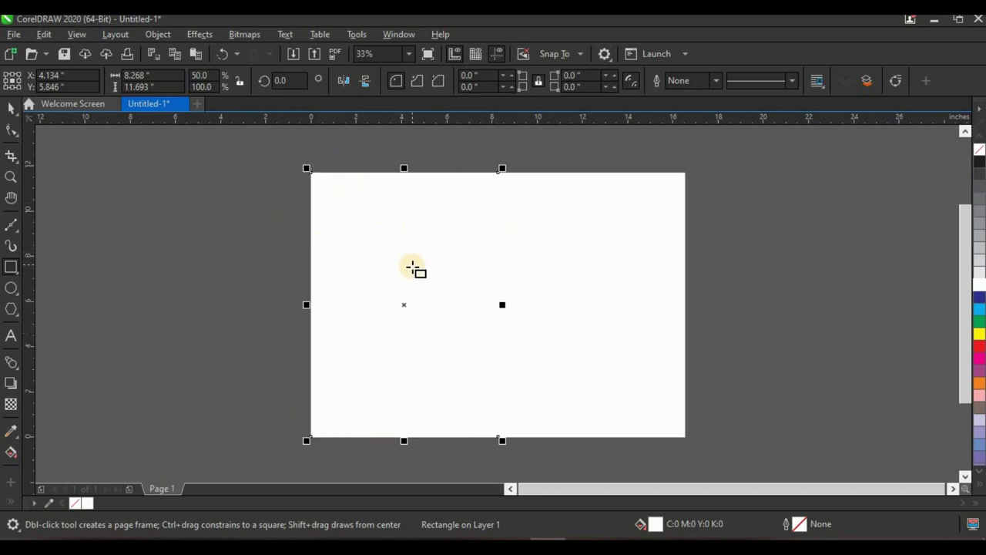
click(625, 237)
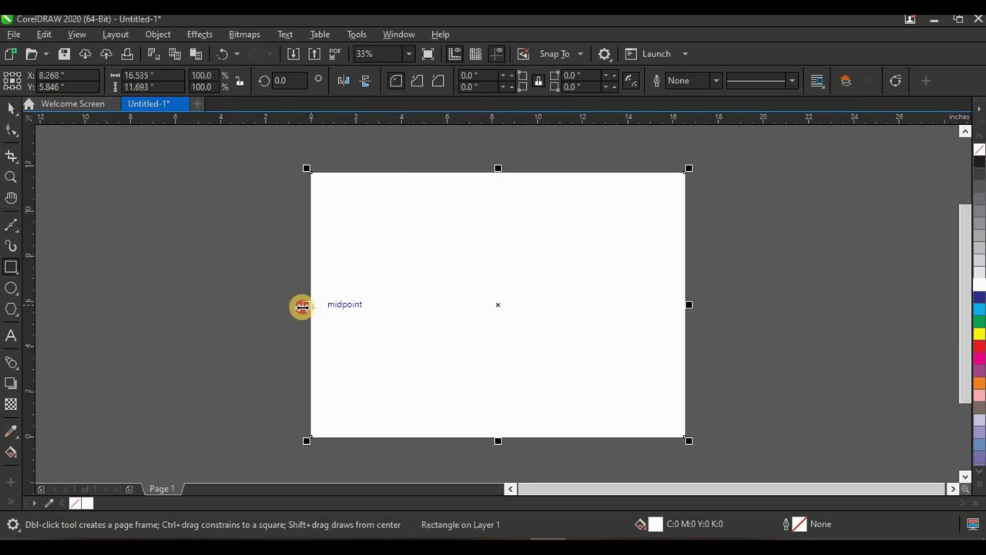
drag(302, 307, 491, 310)
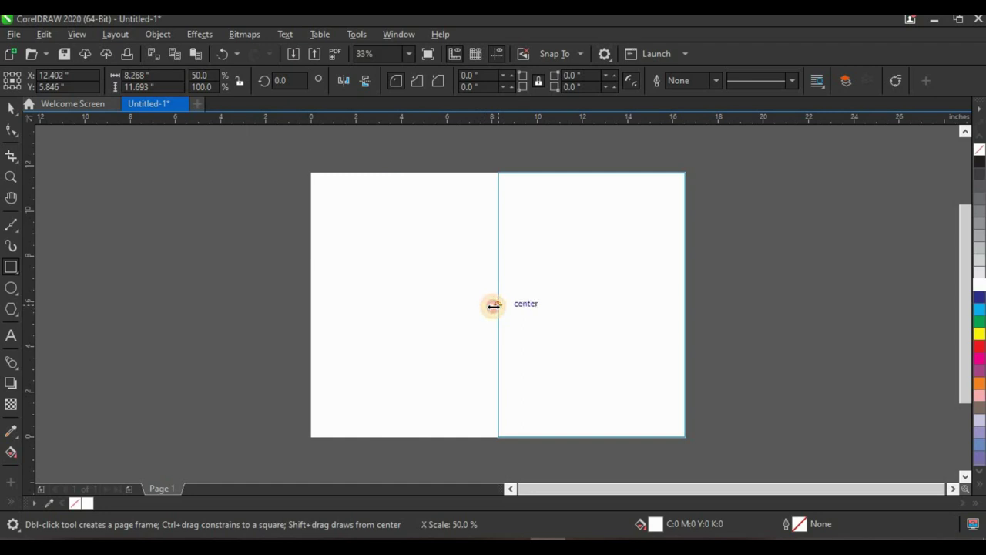
drag(480, 329, 479, 329)
click(12, 109)
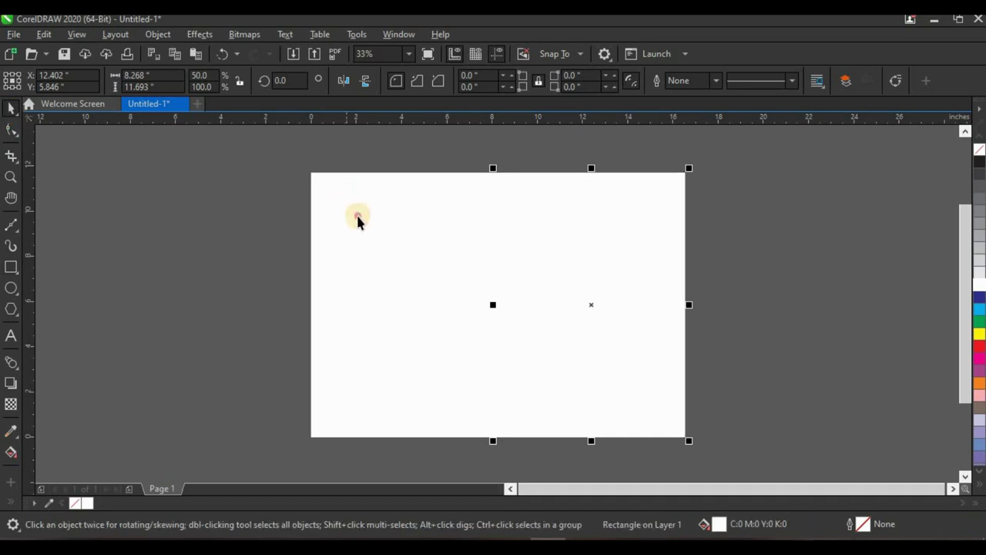
click(359, 218)
click(594, 249)
click(480, 259)
click(539, 257)
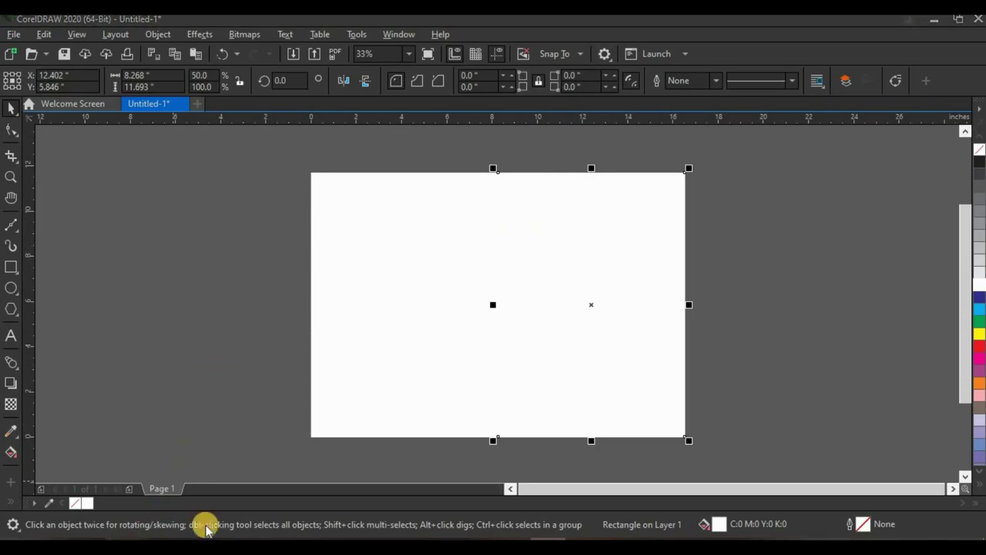
- Import the starry-sky picture, the gold gradient swatch and the two portrait photos from the file folder
key(alt+Tab)
drag(546, 352, 193, 226)
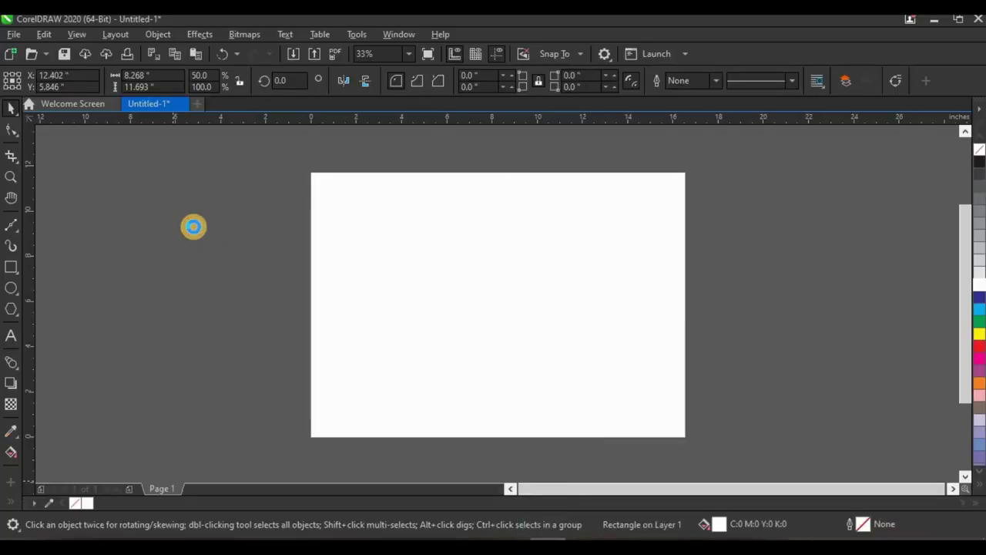
drag(193, 227, 194, 226)
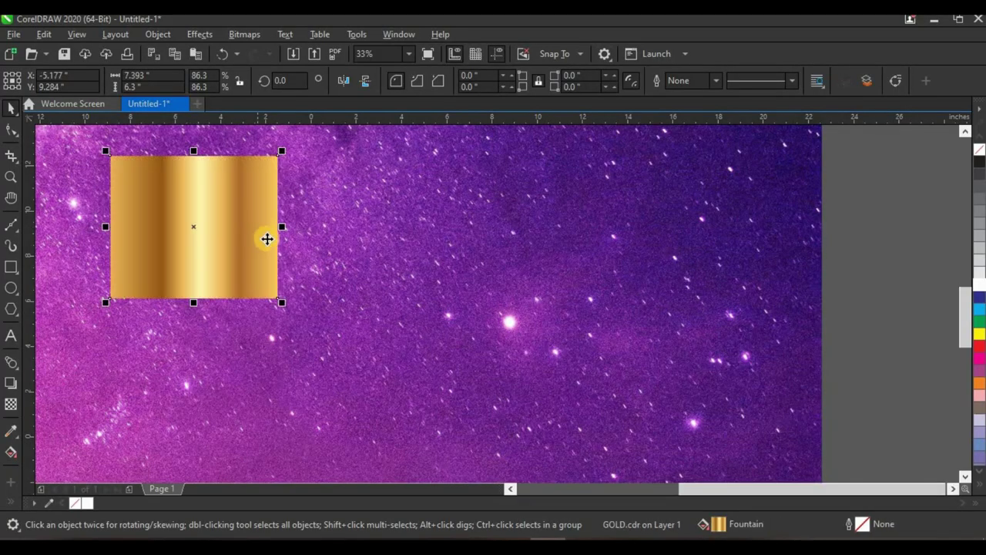
- Scale the starry-sky picture down to about 12.6 inches wide and place it to the right of the page
scroll(278, 255, down, 4)
scroll(265, 224, up, 1)
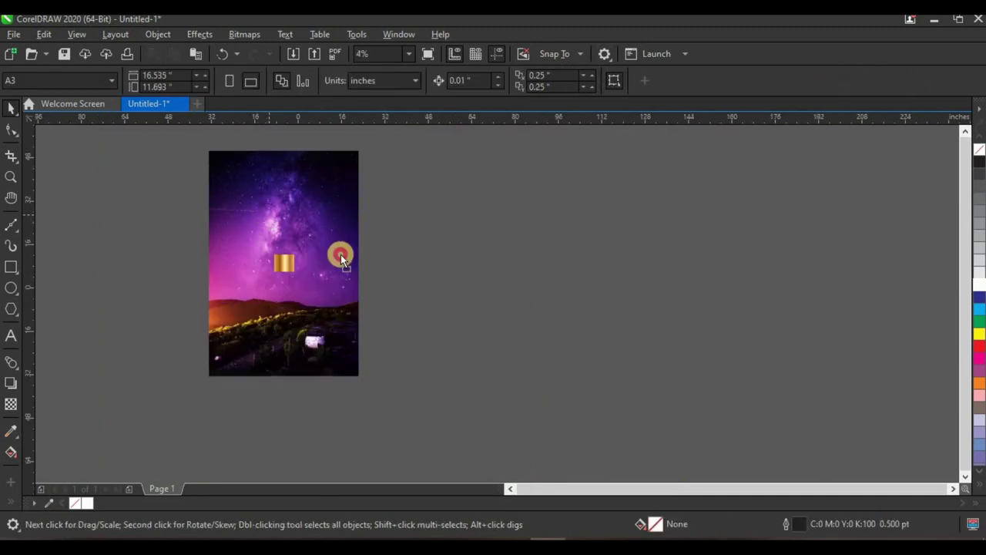
drag(340, 256, 381, 343)
scroll(493, 177, up, 1)
drag(336, 389, 278, 347)
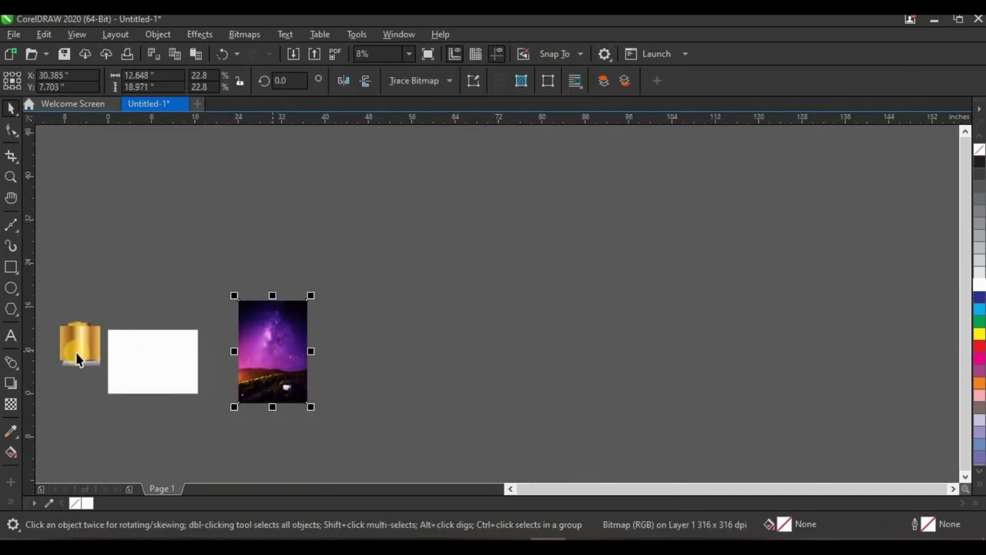
- Move the gold gradient swatch to the right of the starry-sky picture and inspect its gradient up close
scroll(77, 358, up, 1)
drag(77, 341, 649, 320)
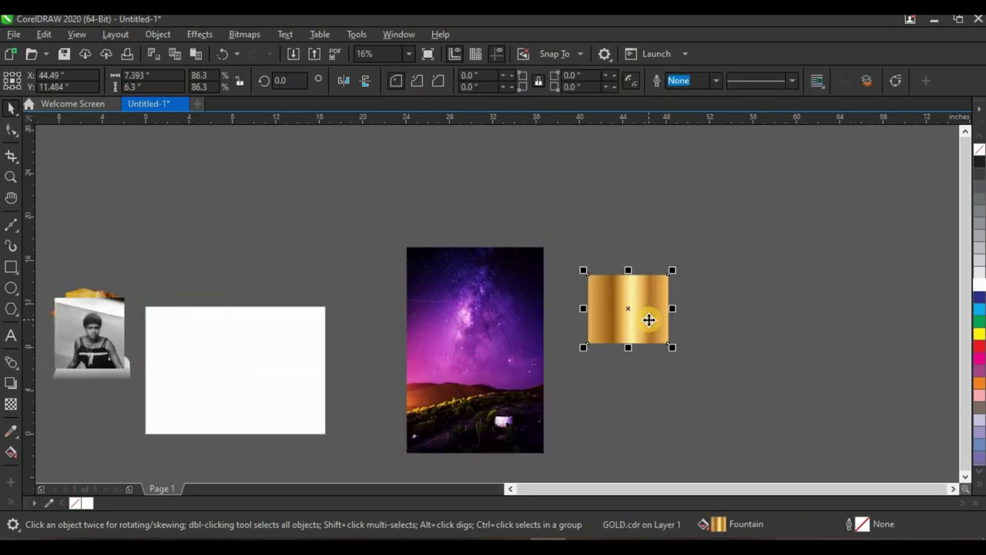
scroll(649, 320, up, 2)
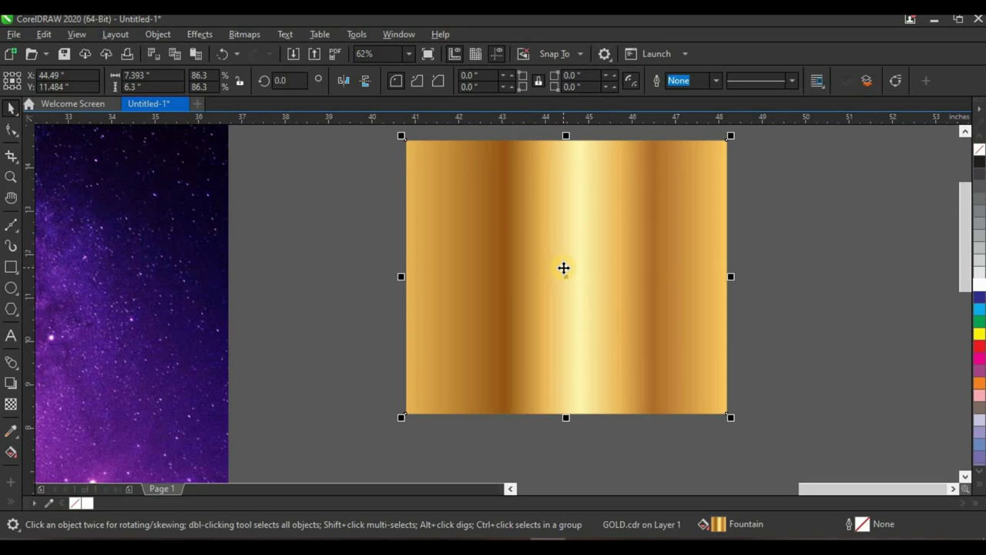
scroll(563, 266, down, 1)
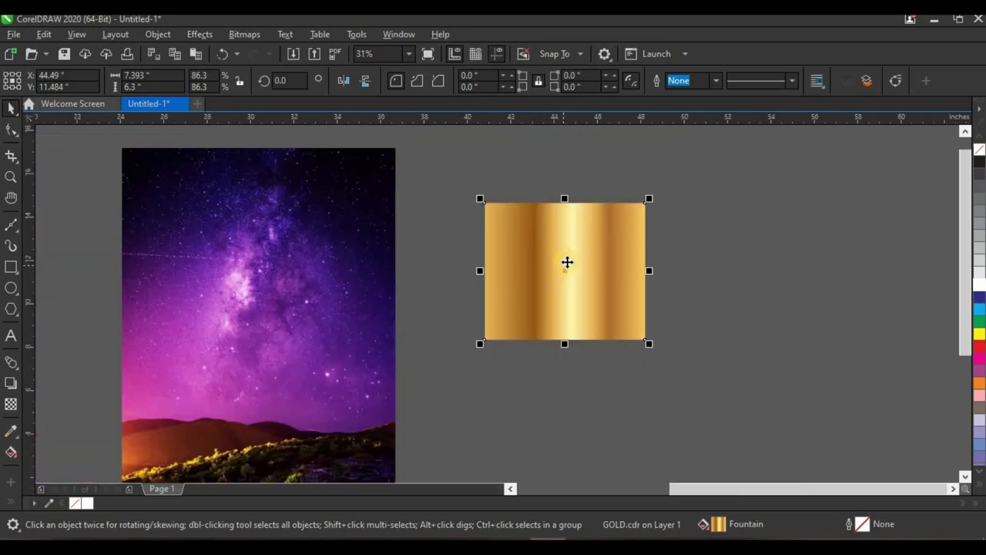
scroll(571, 257, up, 1)
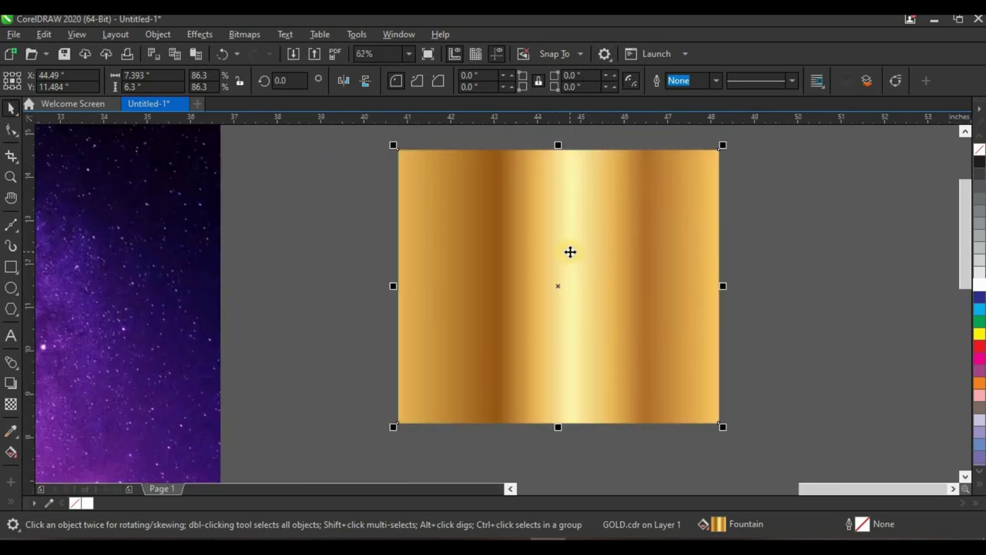
scroll(570, 252, down, 1)
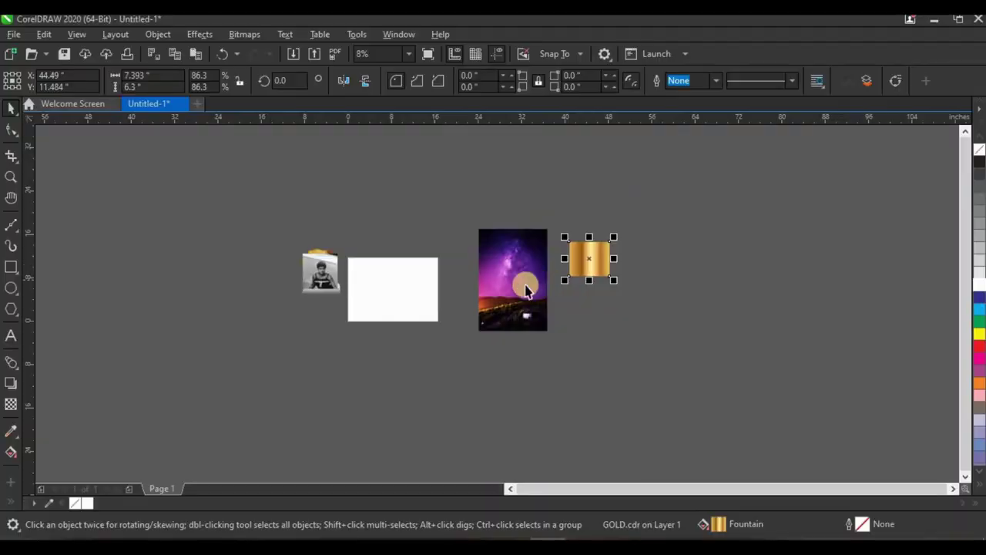
- Move the black-and-white portrait off the colour portrait to the empty area on its left
scroll(535, 269, down, 3)
scroll(610, 231, up, 4)
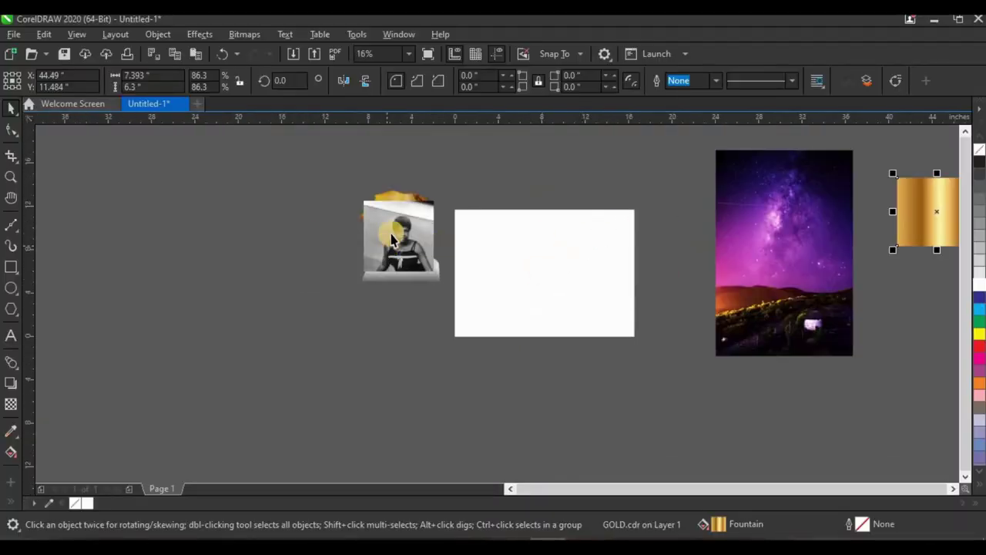
drag(391, 239, 295, 285)
- PowerClip the starry-sky picture inside the rectangle on the page's right half
click(794, 249)
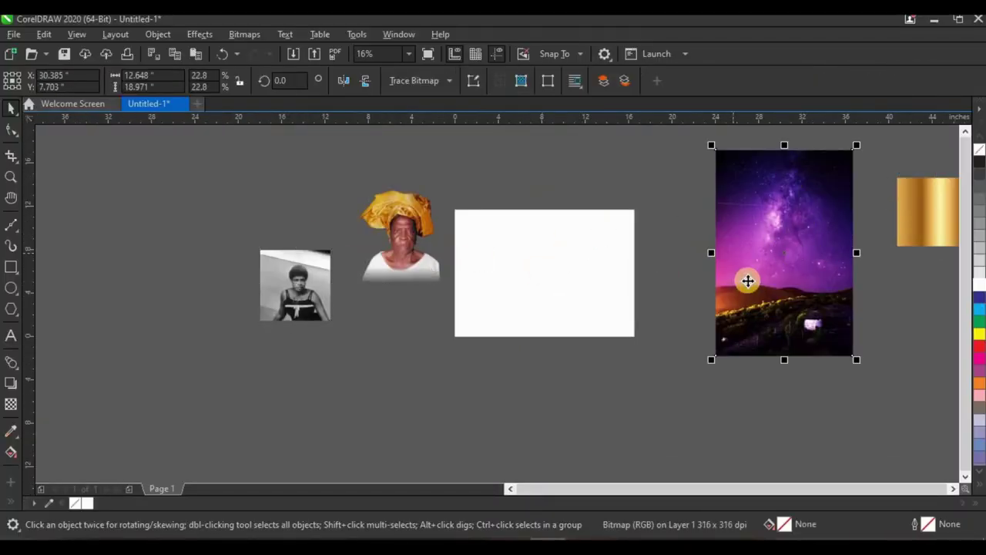
scroll(632, 262, up, 2)
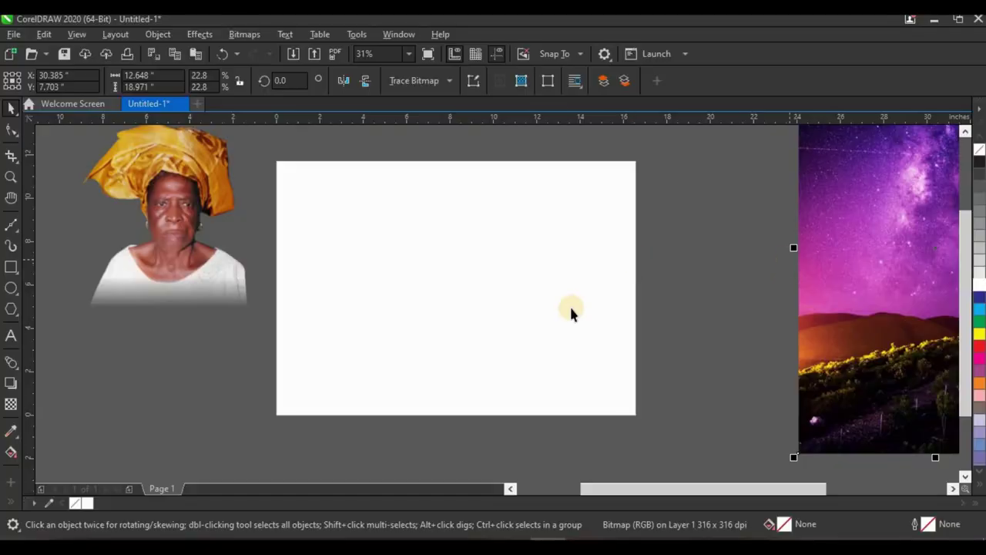
scroll(571, 312, down, 3)
scroll(683, 267, up, 3)
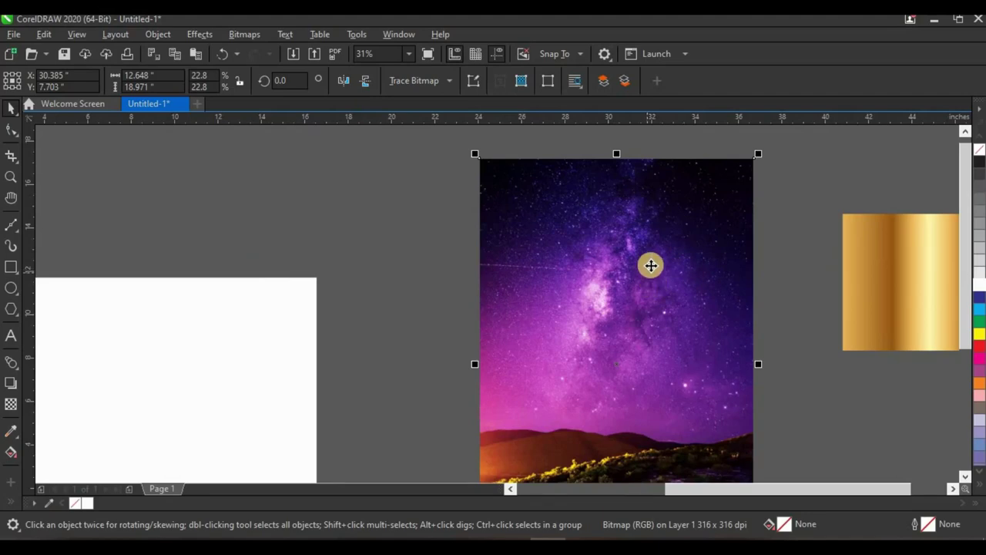
scroll(650, 265, down, 2)
scroll(528, 312, up, 1)
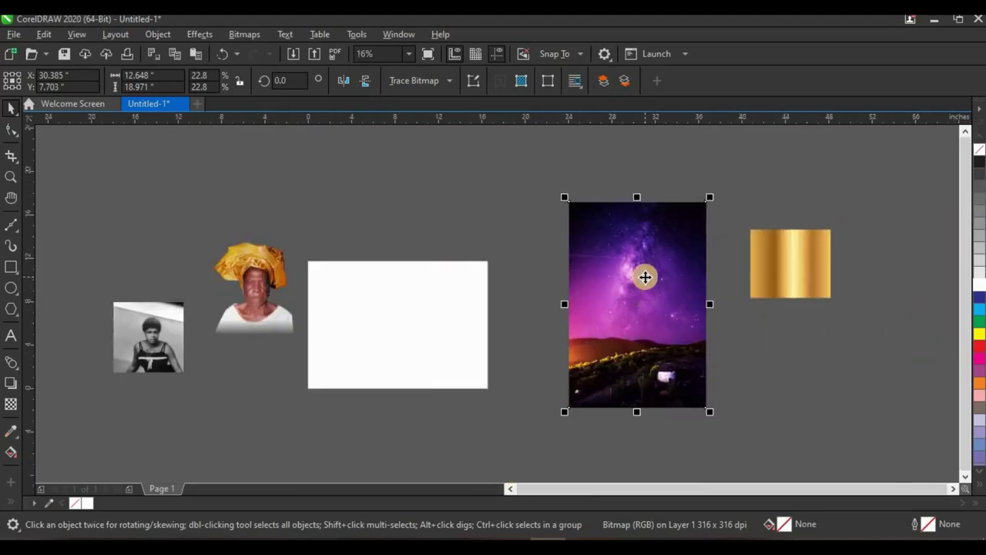
scroll(648, 281, up, 1)
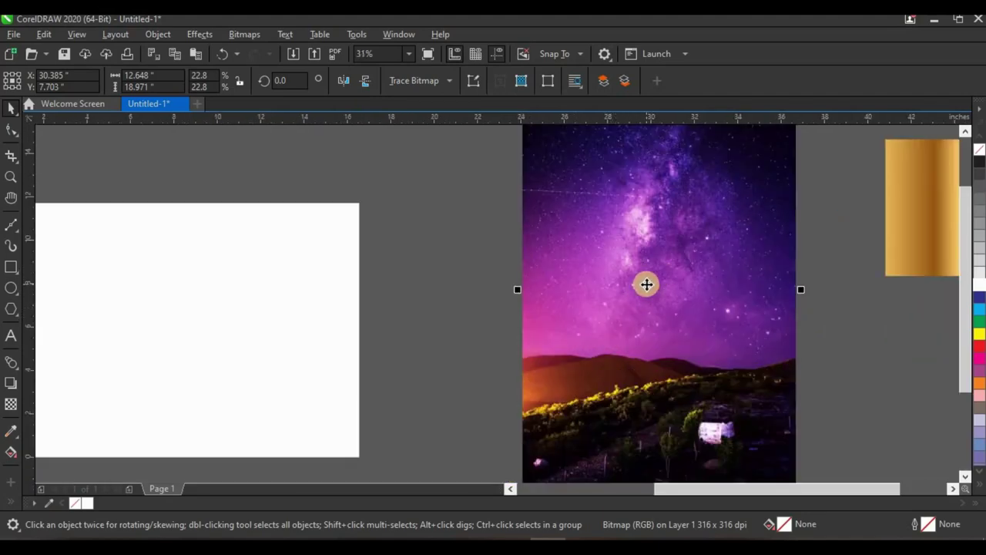
right_click(647, 285)
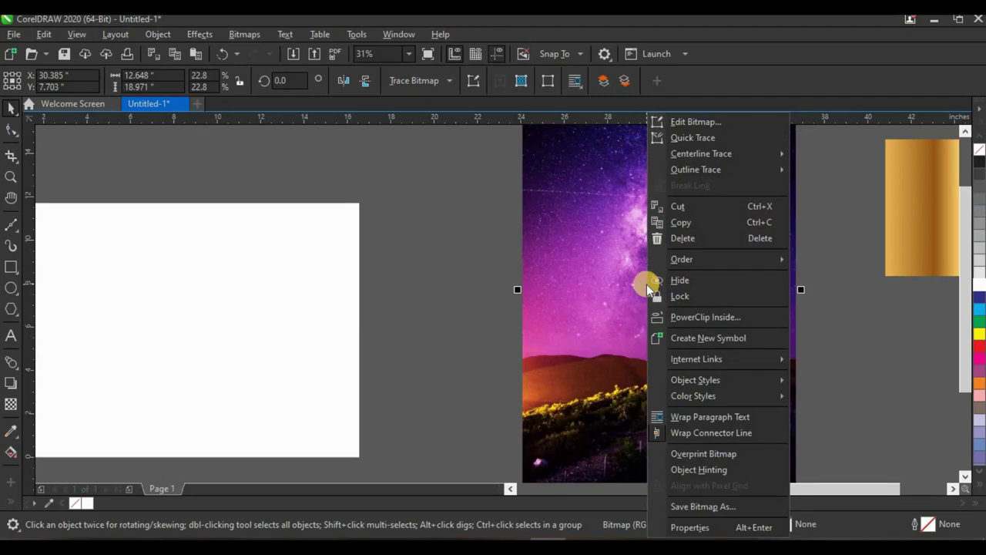
click(710, 319)
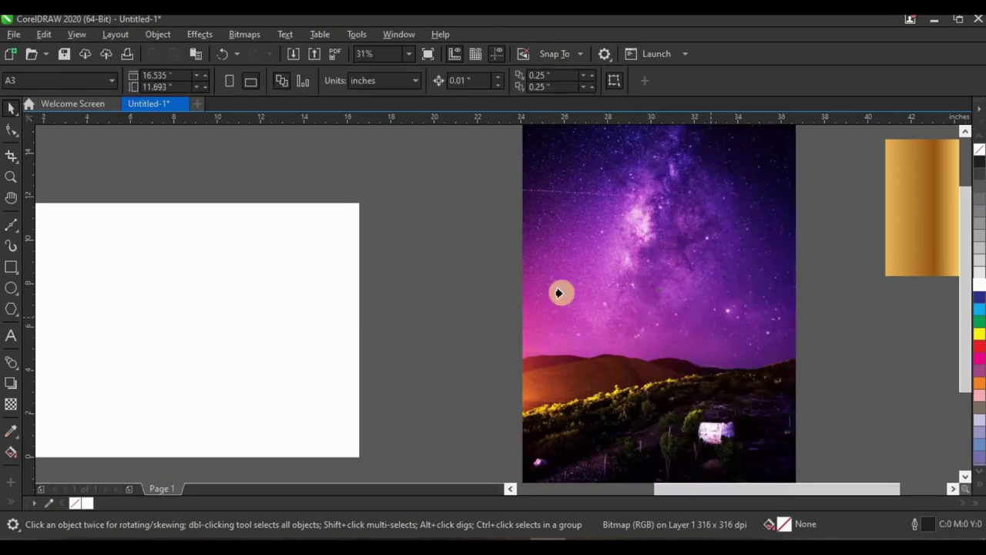
click(261, 283)
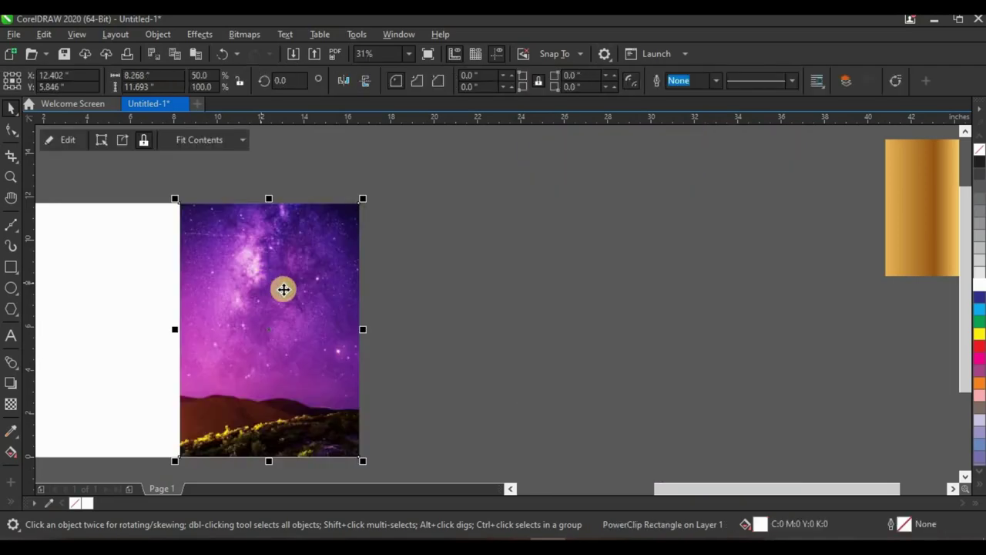
scroll(283, 289, down, 3)
scroll(291, 296, up, 1)
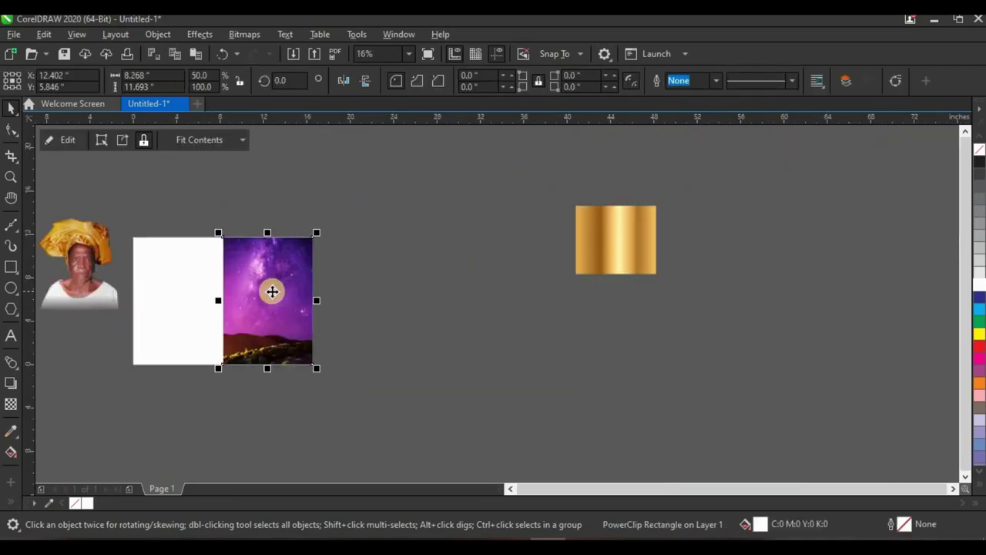
- Scale the starry-sky picture inside its PowerClip frame down to about 8.5 inches wide
scroll(272, 291, up, 1)
scroll(277, 291, down, 1)
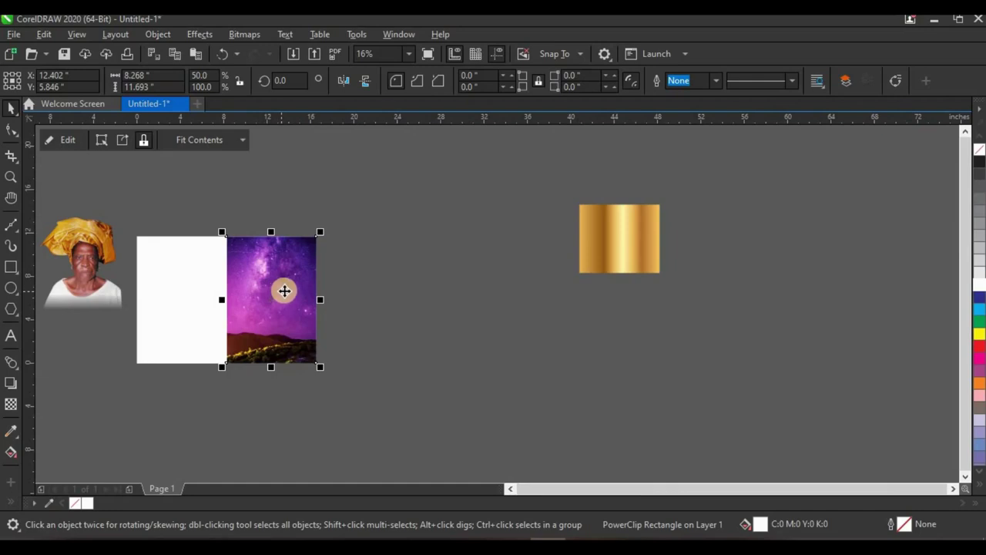
ctrl+click(283, 286)
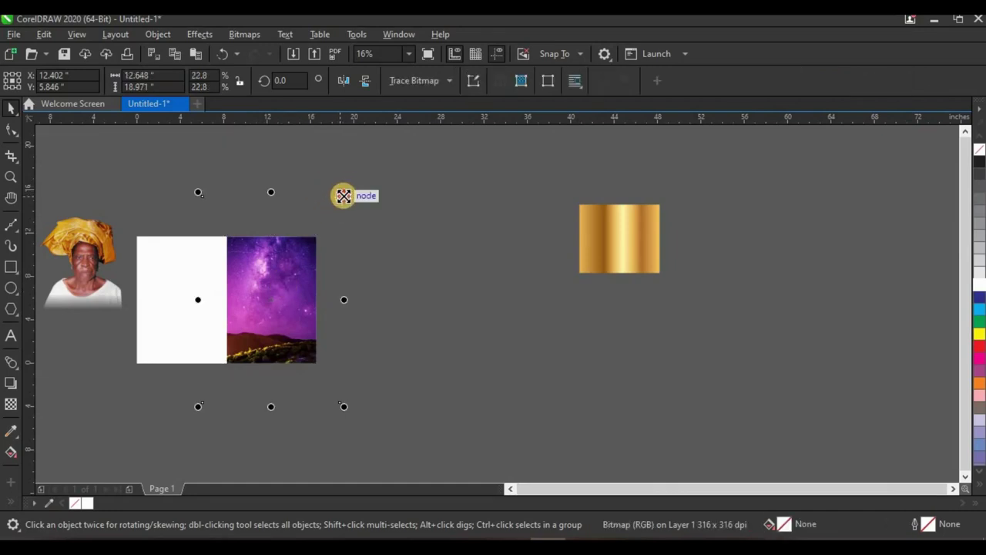
drag(344, 196, 334, 249)
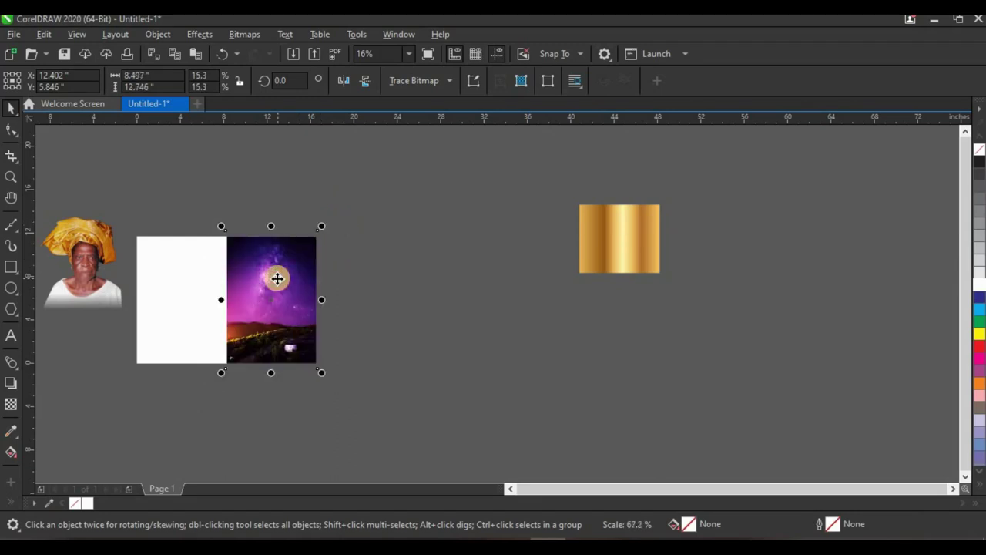
scroll(277, 279, up, 2)
scroll(293, 271, down, 2)
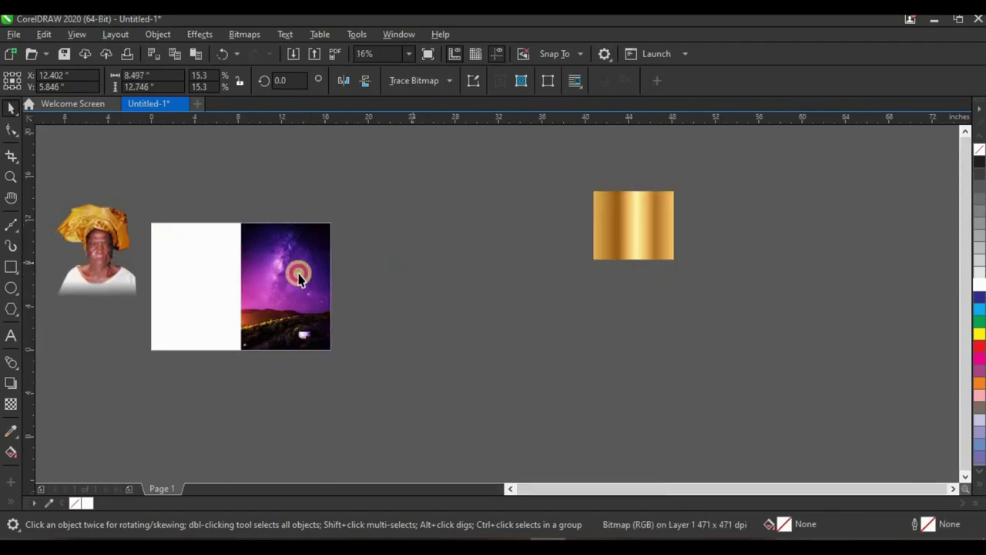
scroll(286, 270, down, 2)
key(Escape)
scroll(299, 262, up, 2)
scroll(301, 262, up, 2)
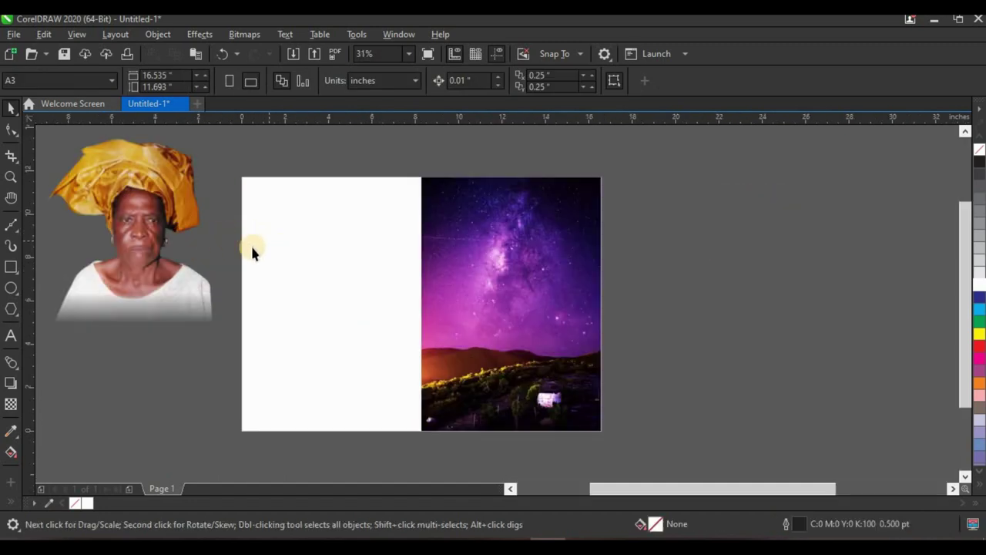
- PowerClip the colour portrait inside the starry-sky frame on the page's right half
scroll(254, 250, down, 2)
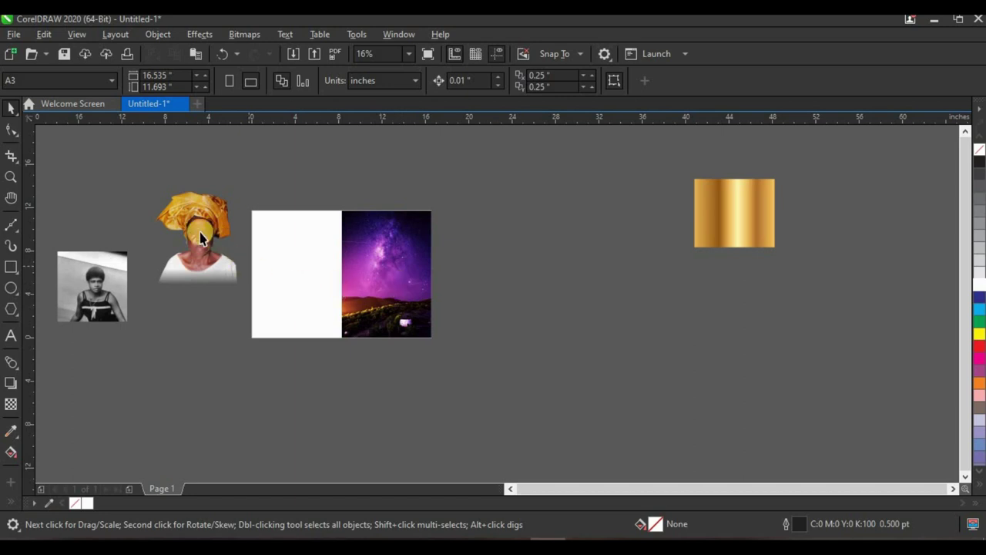
click(194, 225)
scroll(242, 248, up, 6)
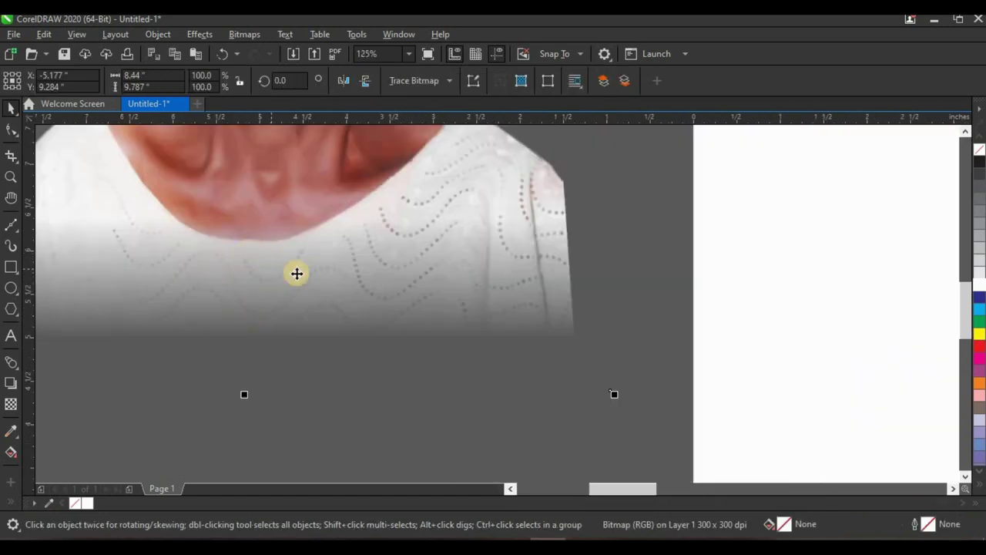
scroll(299, 283, down, 4)
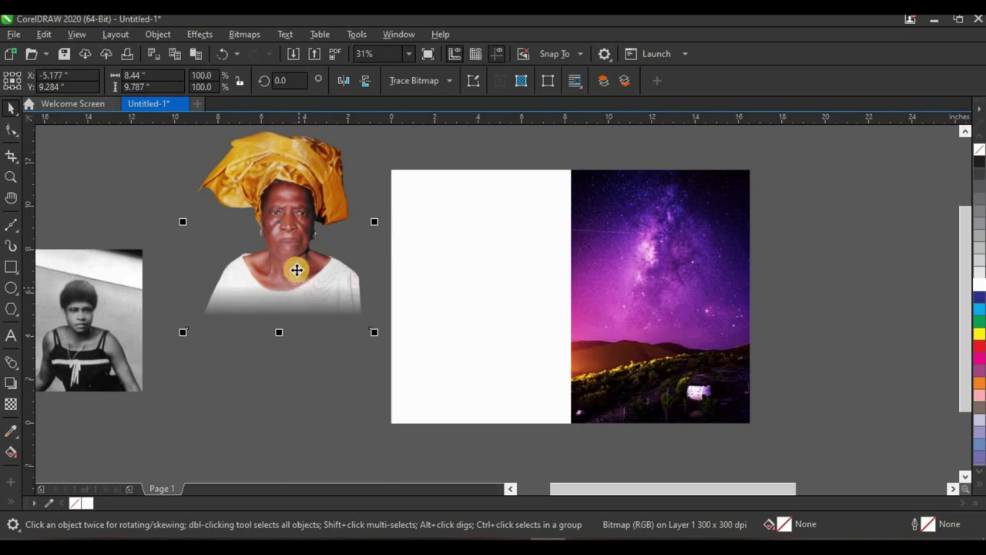
right_click(297, 273)
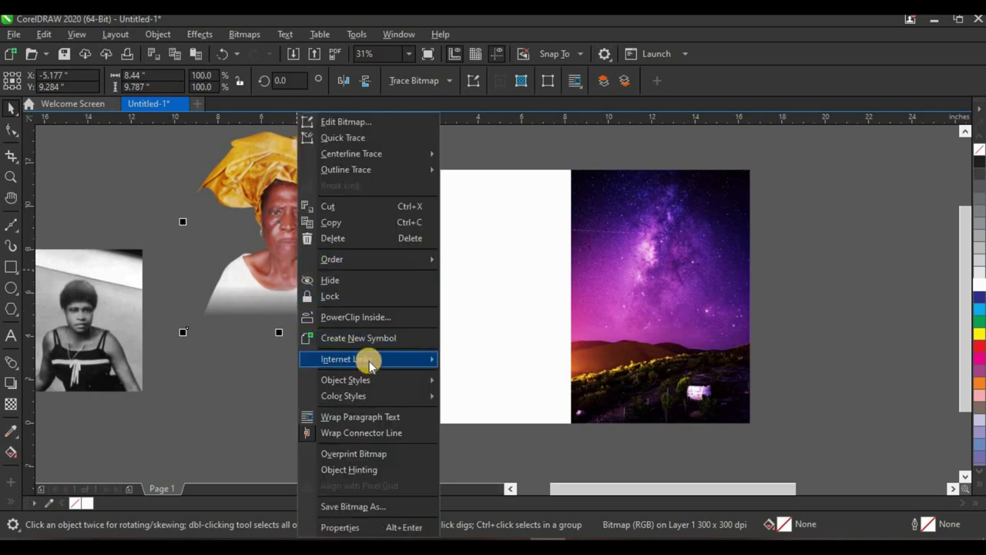
click(368, 316)
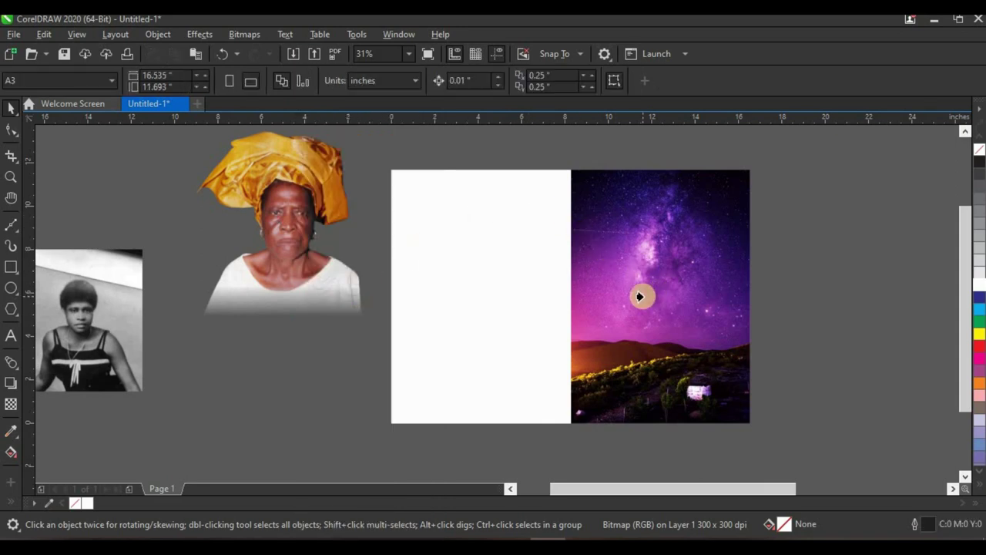
click(640, 296)
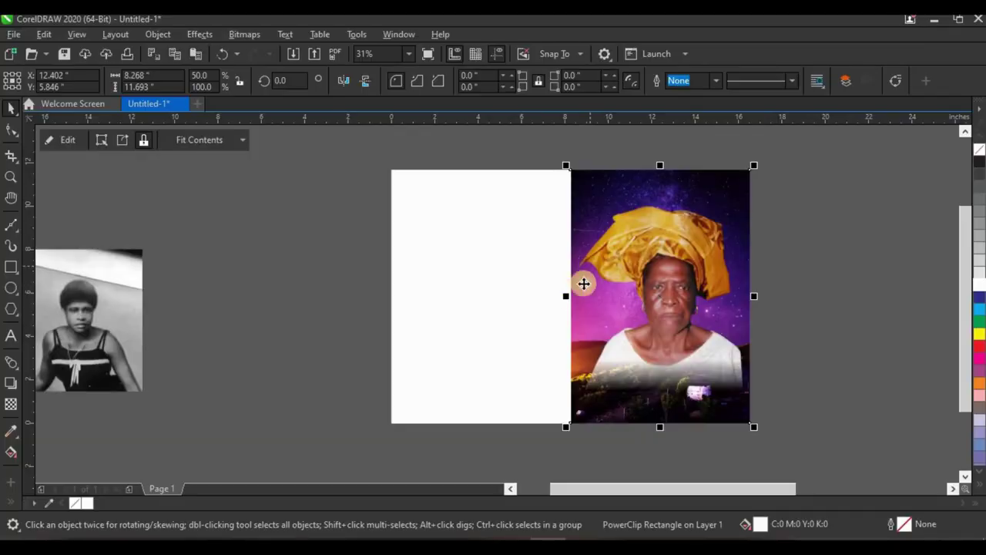
- Open the right-half PowerClip's contents for editing and move the colour portrait to the empty area right of the page
scroll(695, 282, down, 2)
scroll(589, 280, up, 2)
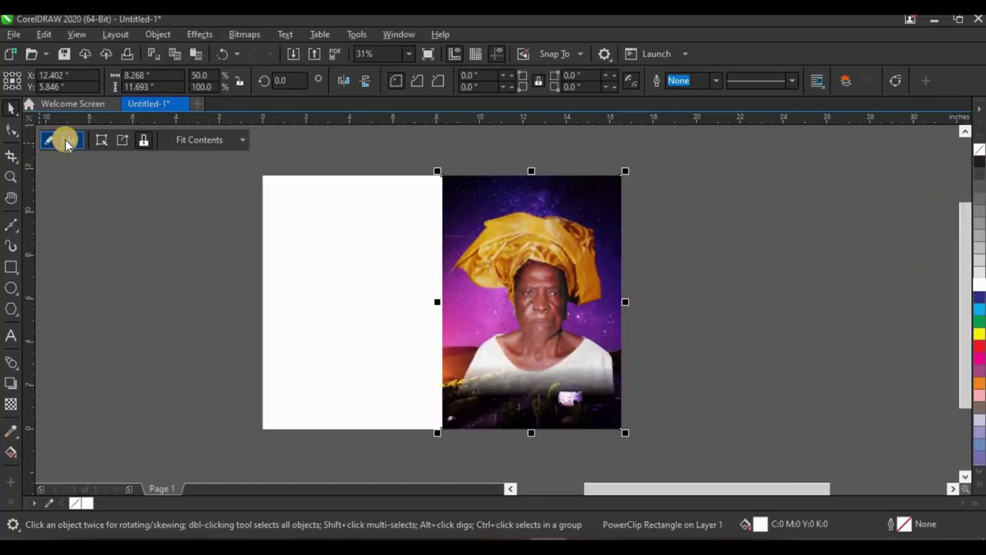
right_click(523, 235)
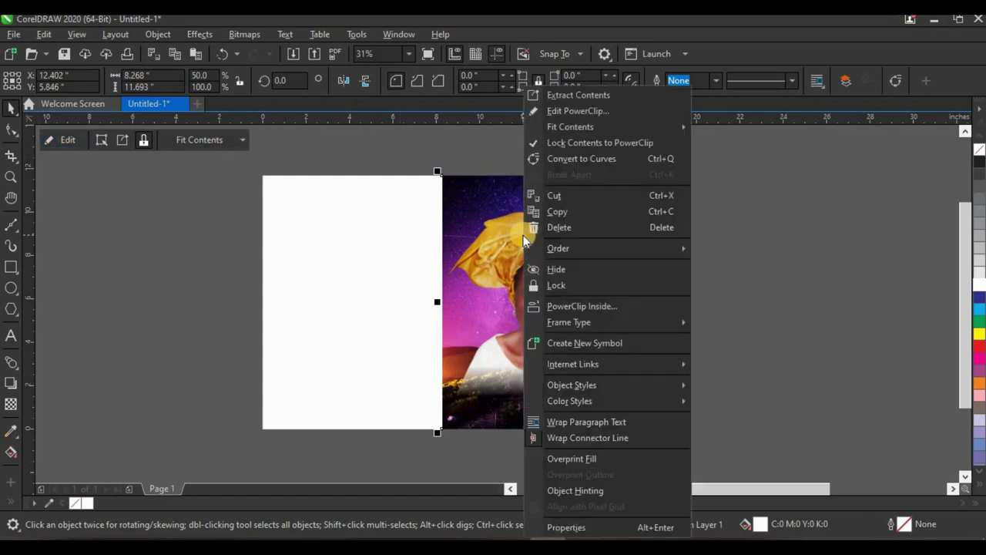
click(557, 113)
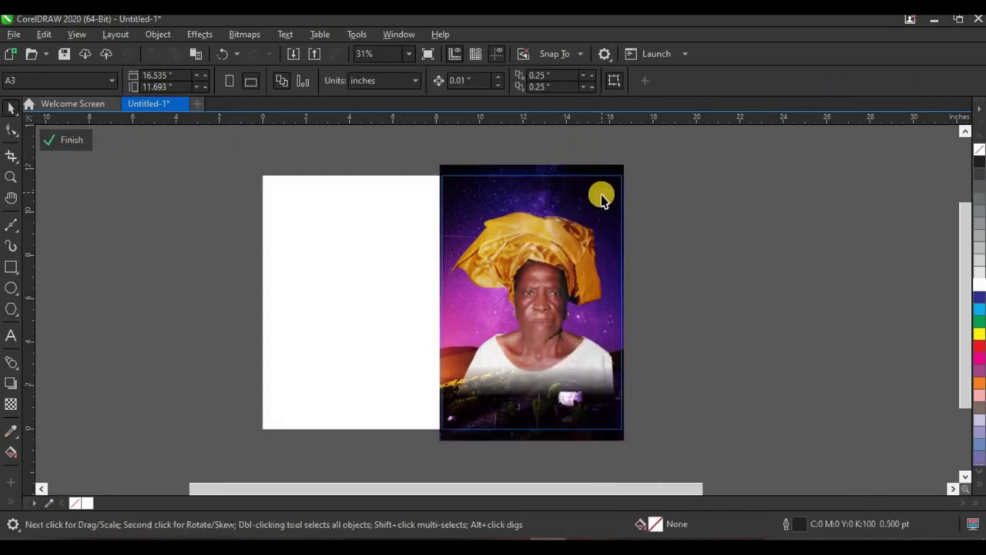
scroll(560, 237, down, 2)
scroll(560, 237, up, 2)
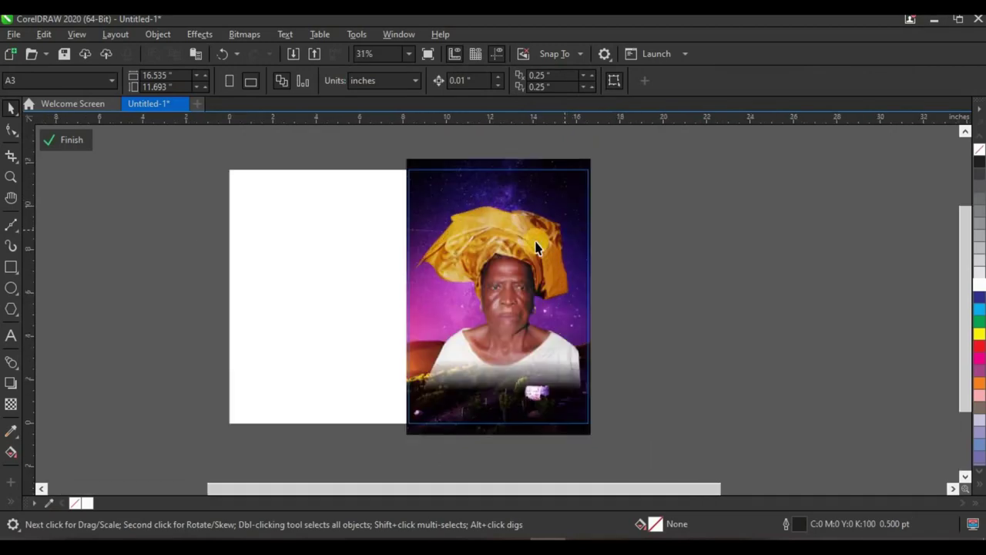
click(502, 295)
drag(805, 287, 810, 286)
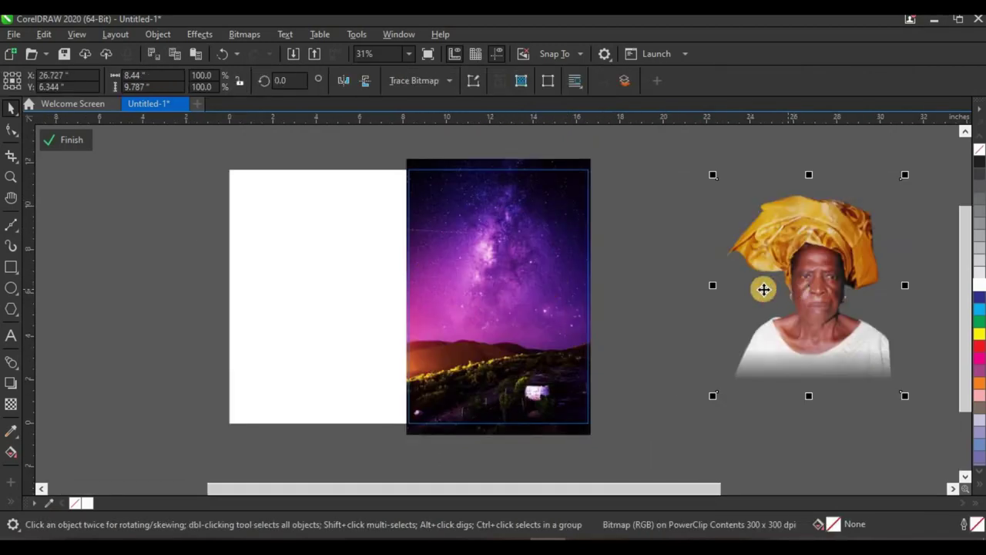
- Move the starry-sky picture straight up within the frame, to a centre height of about 10.1 inches
click(529, 388)
drag(529, 388, 532, 347)
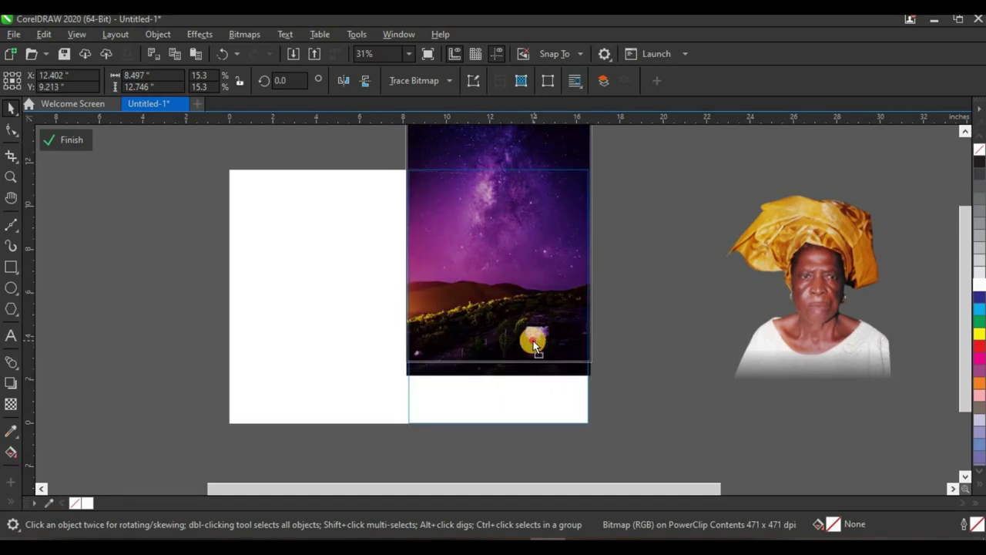
click(539, 412)
drag(540, 412, 535, 317)
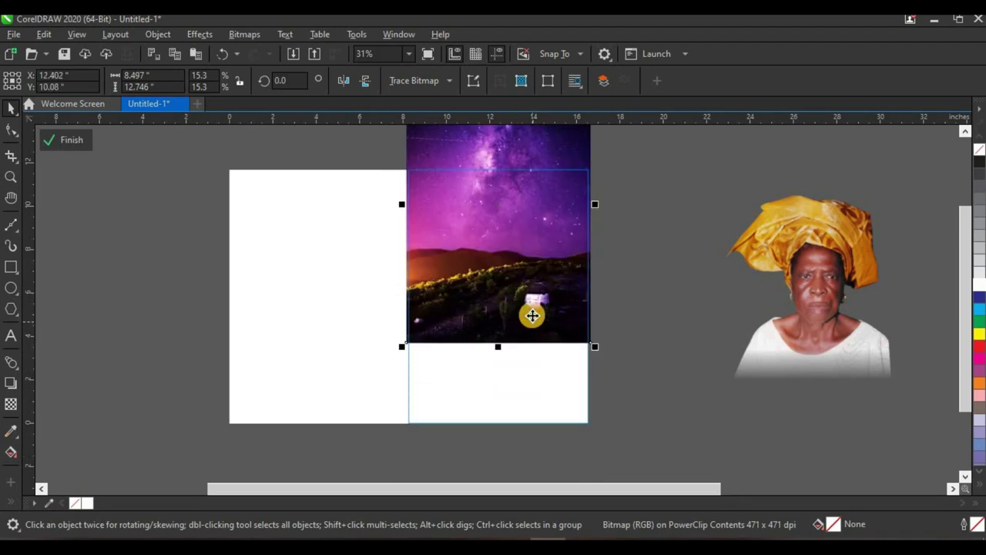
- Move the colour portrait back over the lower part of the frame, centred at about X 12.16 and Y 5.84 inches
click(817, 279)
drag(796, 348, 537, 368)
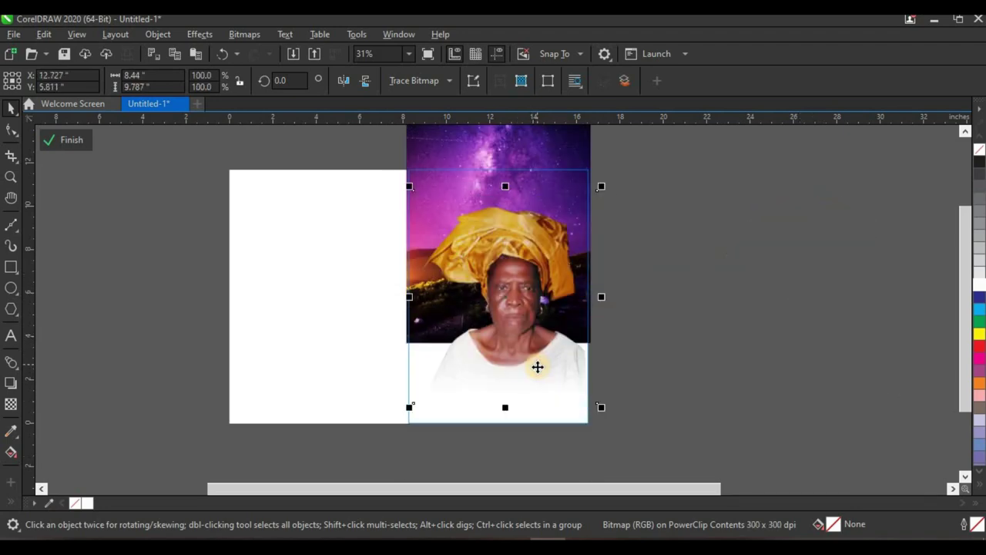
scroll(552, 374, up, 2)
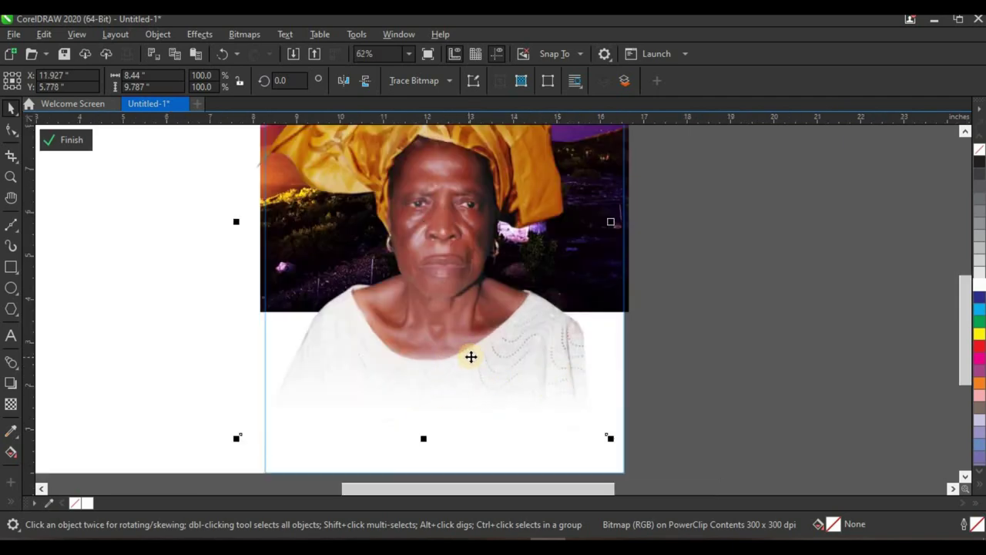
scroll(471, 356, down, 1)
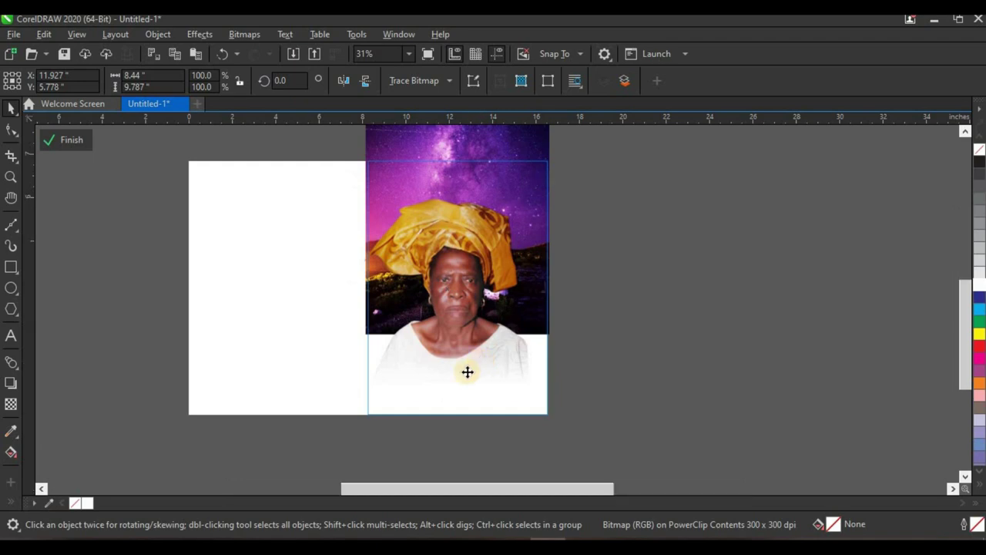
scroll(467, 370, up, 1)
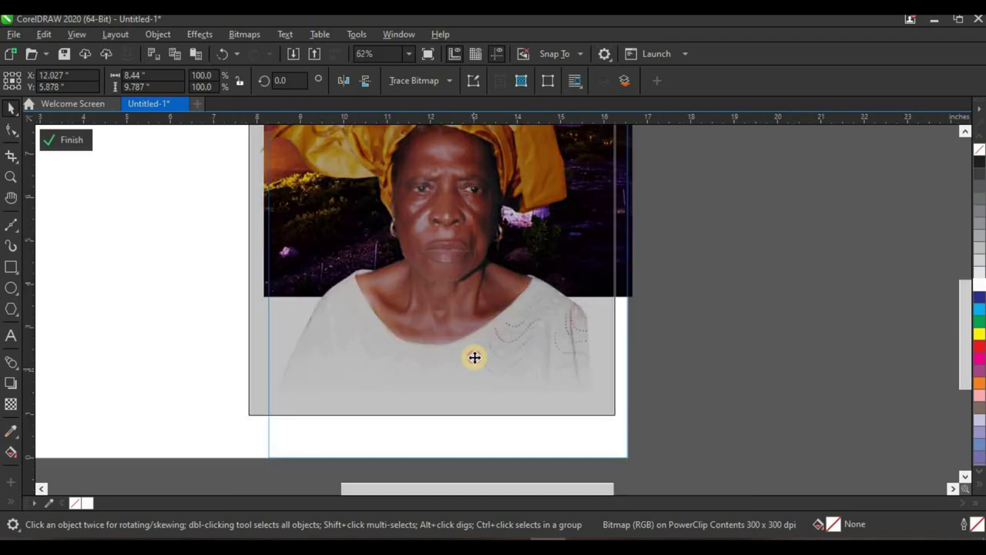
scroll(473, 333, down, 1)
drag(446, 372, 449, 367)
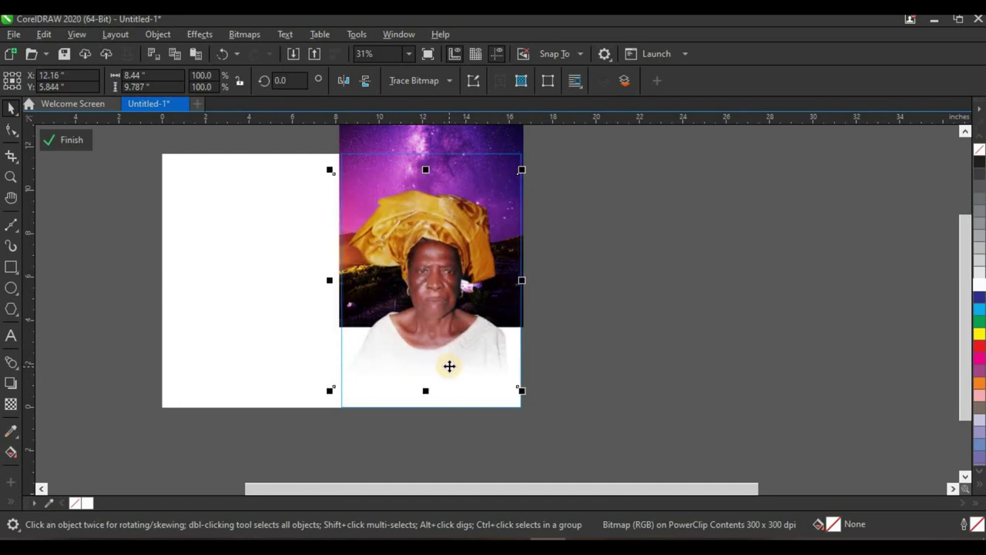
click(450, 366)
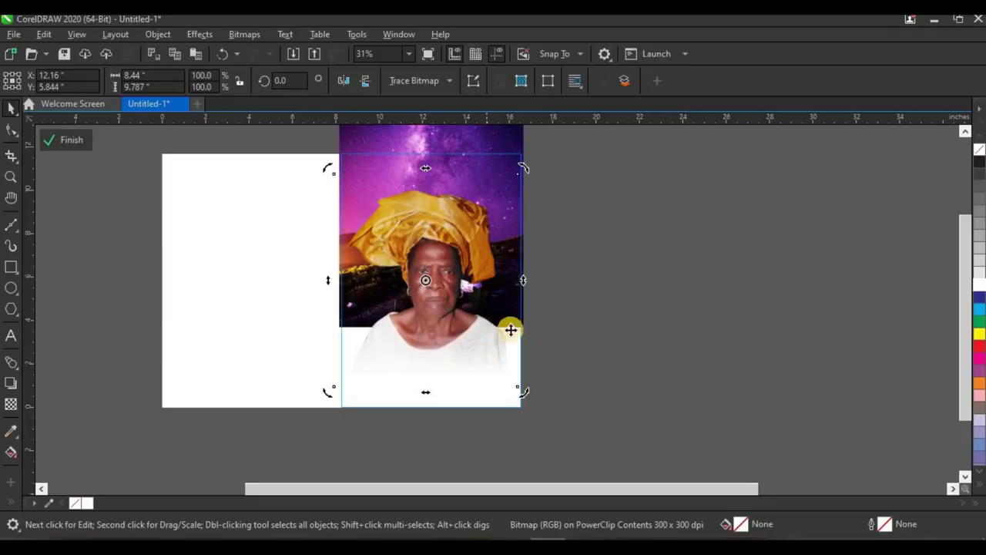
scroll(465, 308, up, 2)
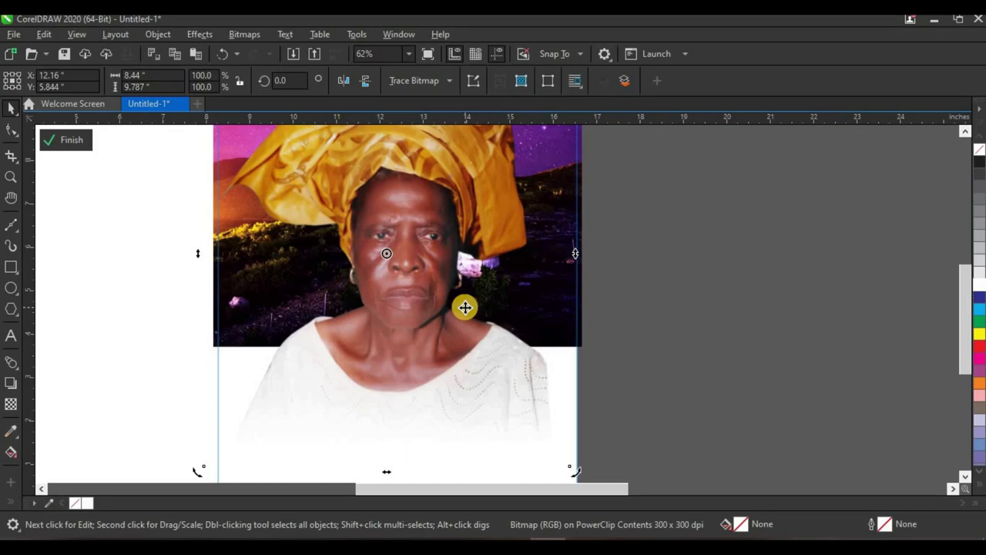
scroll(462, 307, down, 2)
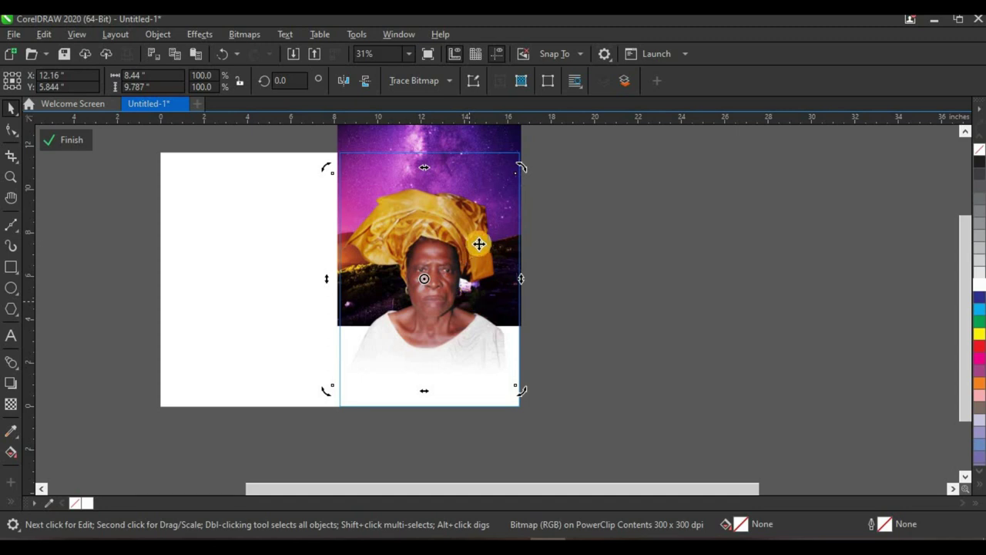
click(603, 220)
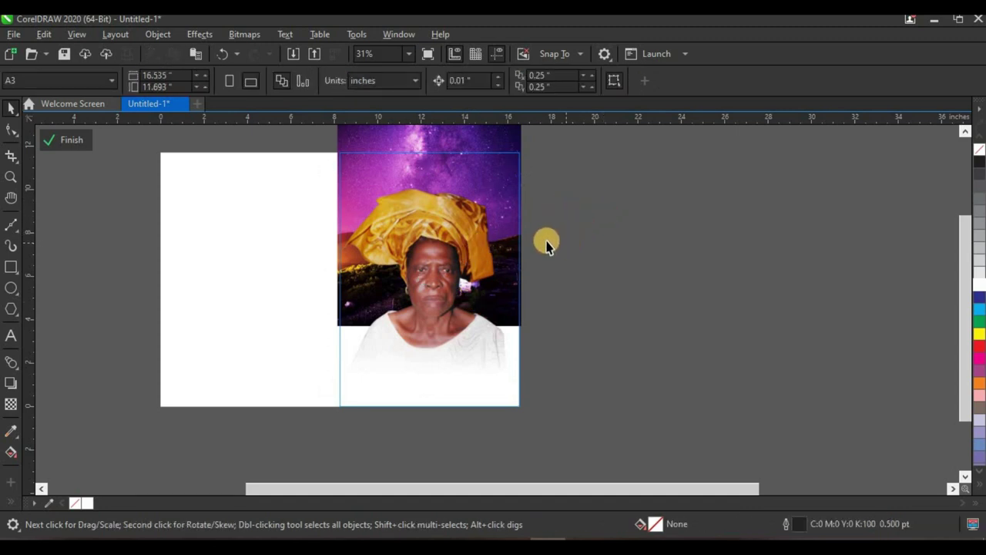
- Using the Pen tool, draw a downward-sagging curve about 9.83 inches wide and 2.22 inches high across the portrait, extending past both panel edges
click(13, 231)
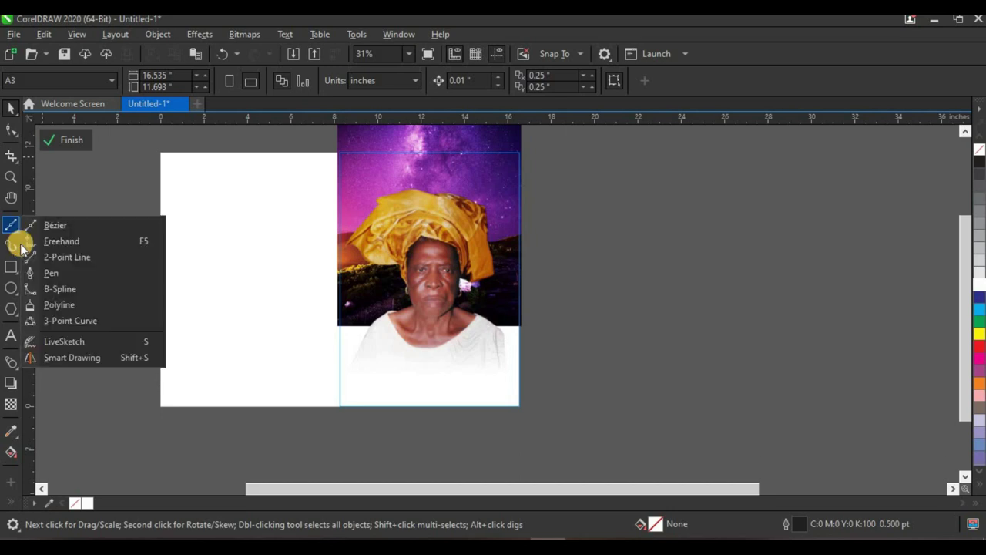
click(40, 255)
click(15, 225)
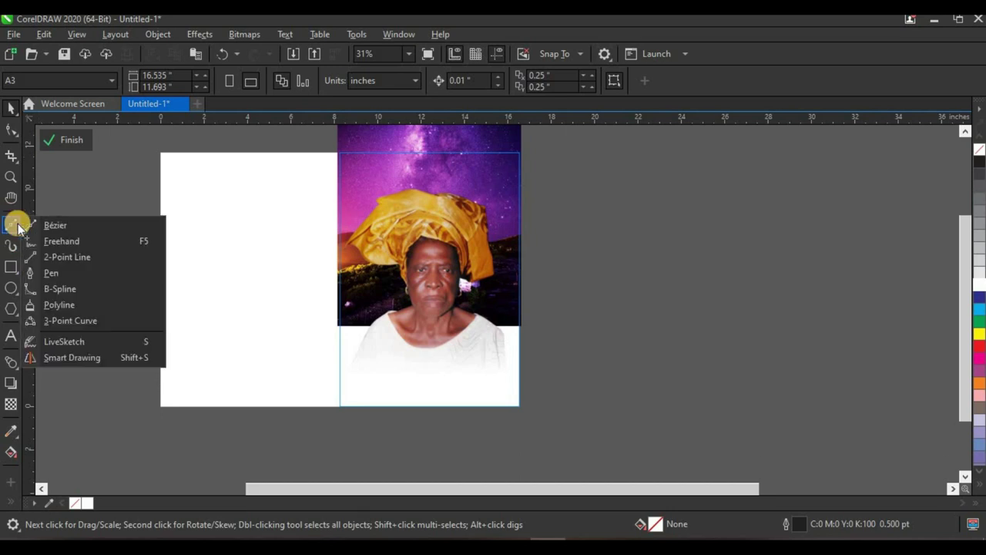
click(65, 272)
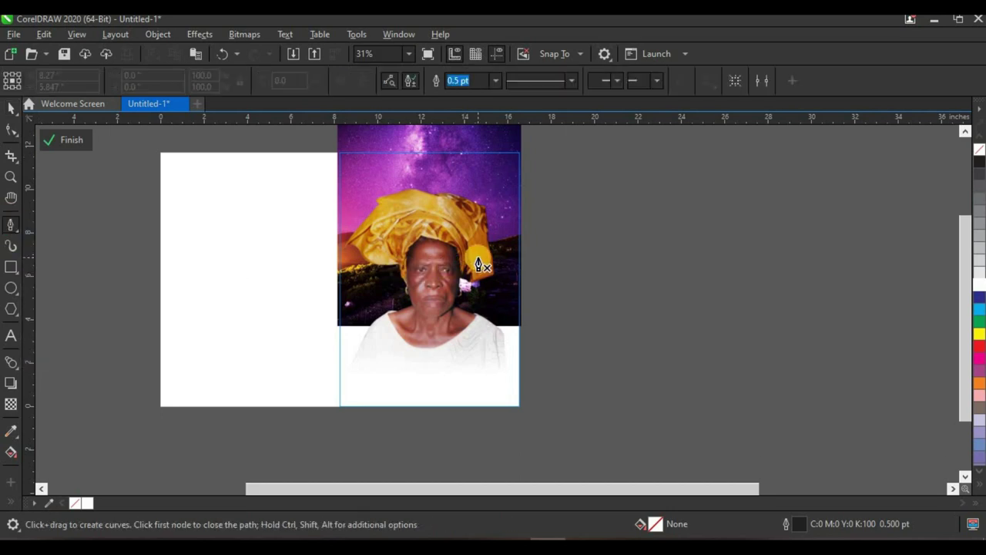
scroll(477, 265, up, 2)
click(174, 210)
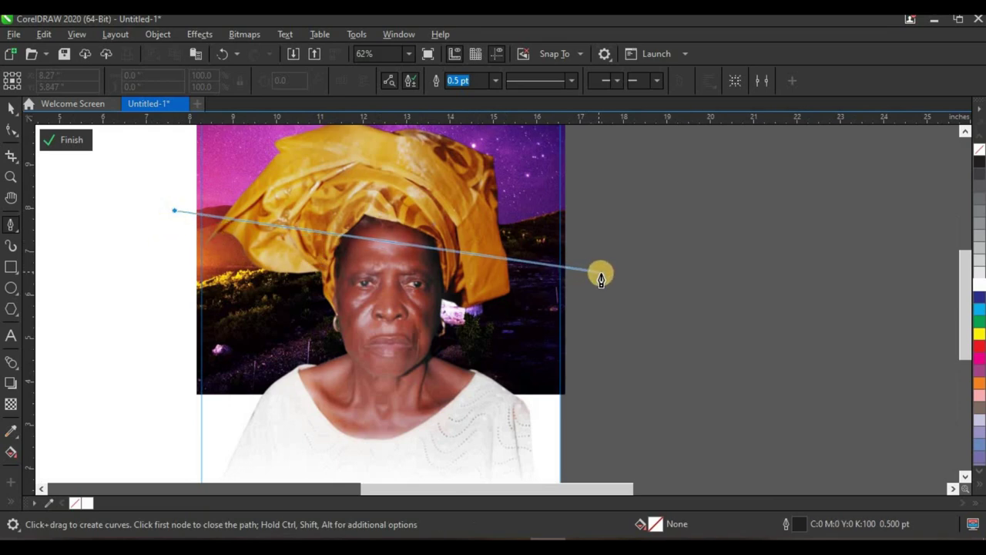
drag(601, 273, 885, 175)
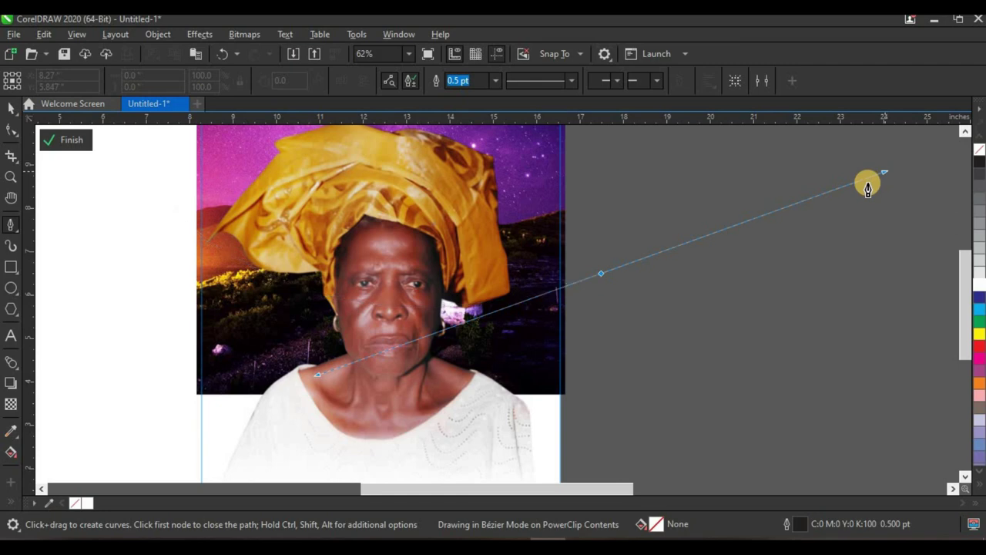
click(601, 276)
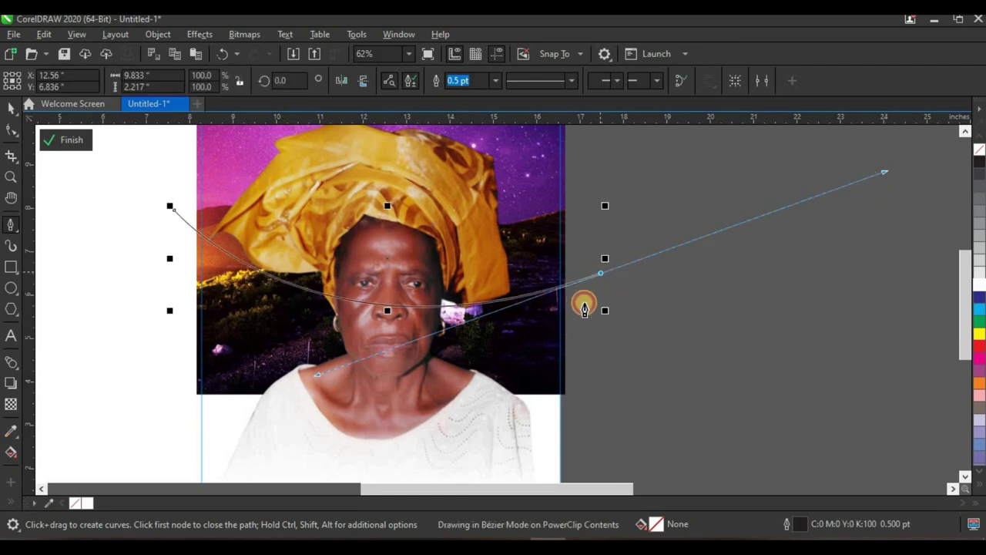
click(599, 275)
click(601, 274)
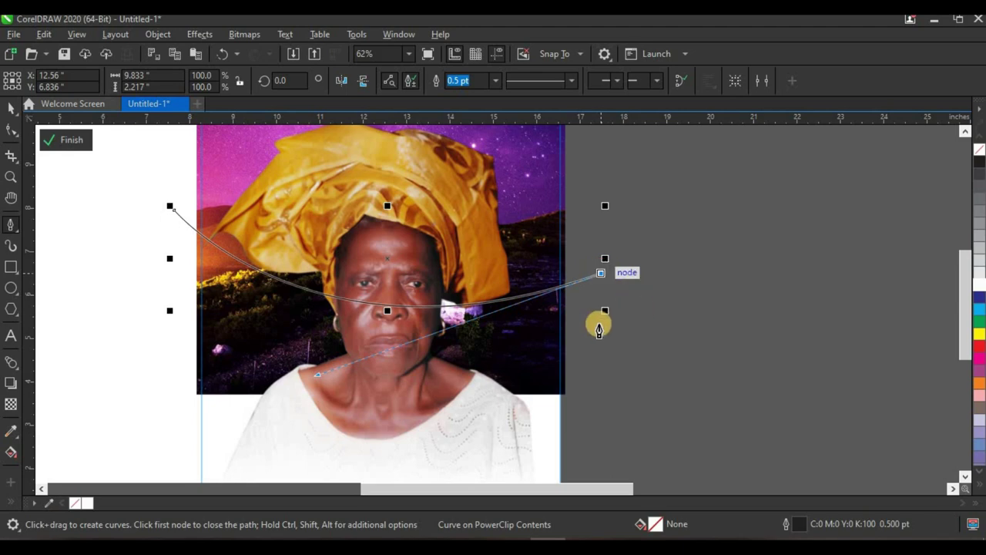
click(601, 274)
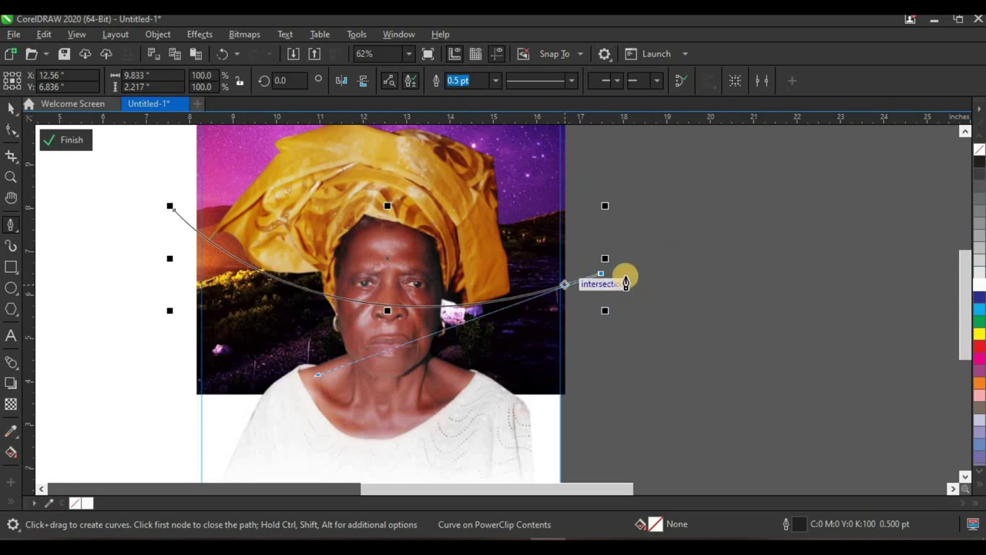
- Close the curve into a band about 10.3 by 3.95 inches with an arched lower edge, and move it down to about Y 5.04 inches
click(601, 348)
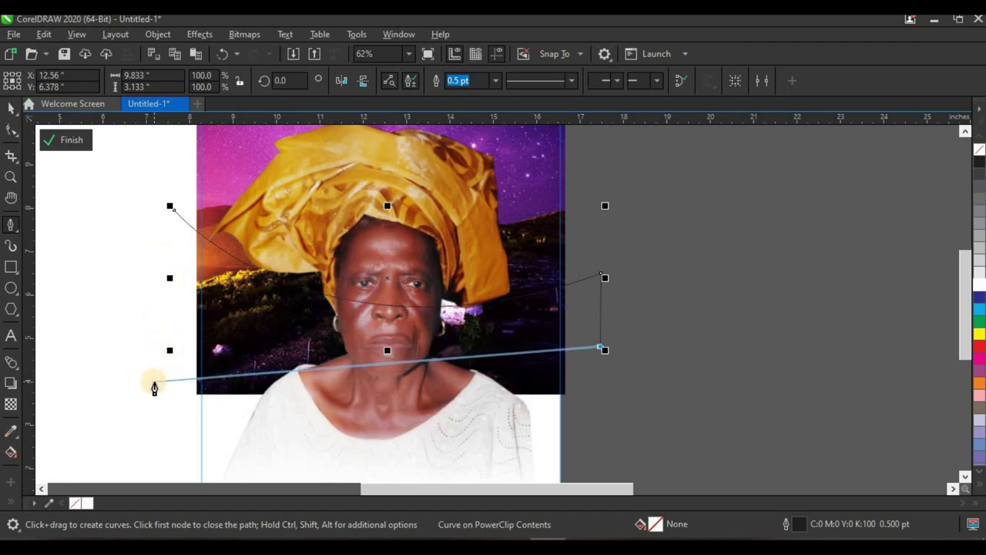
drag(154, 382, 128, 418)
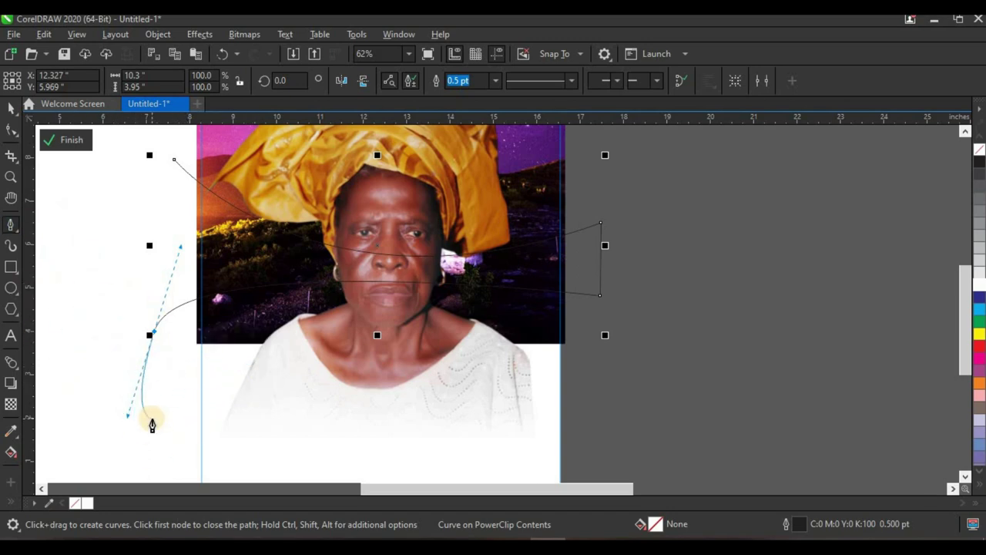
click(154, 336)
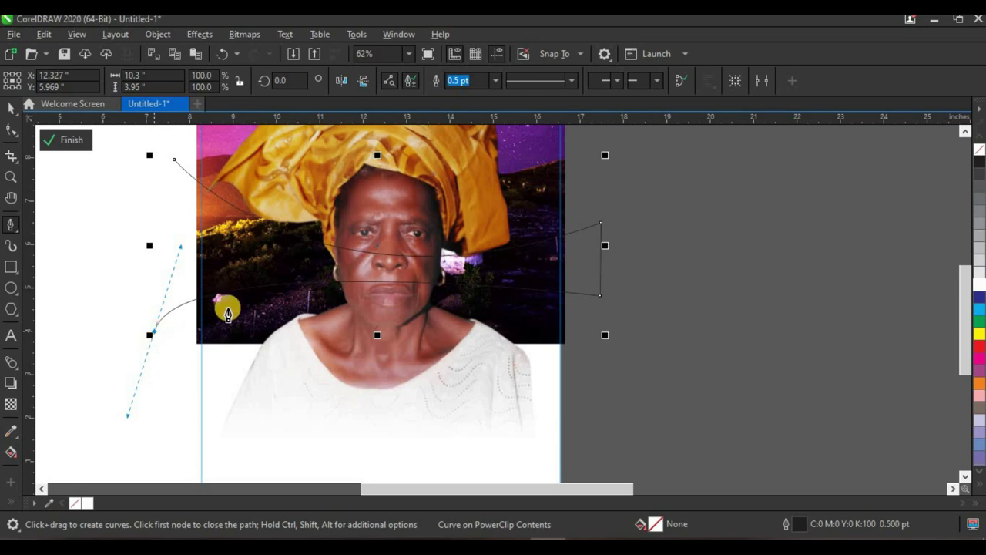
click(176, 161)
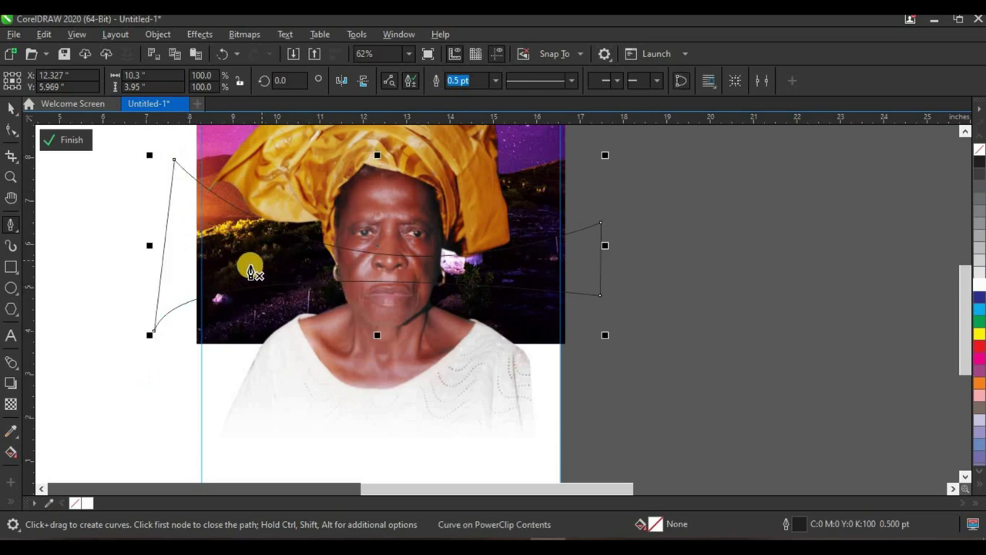
key(space)
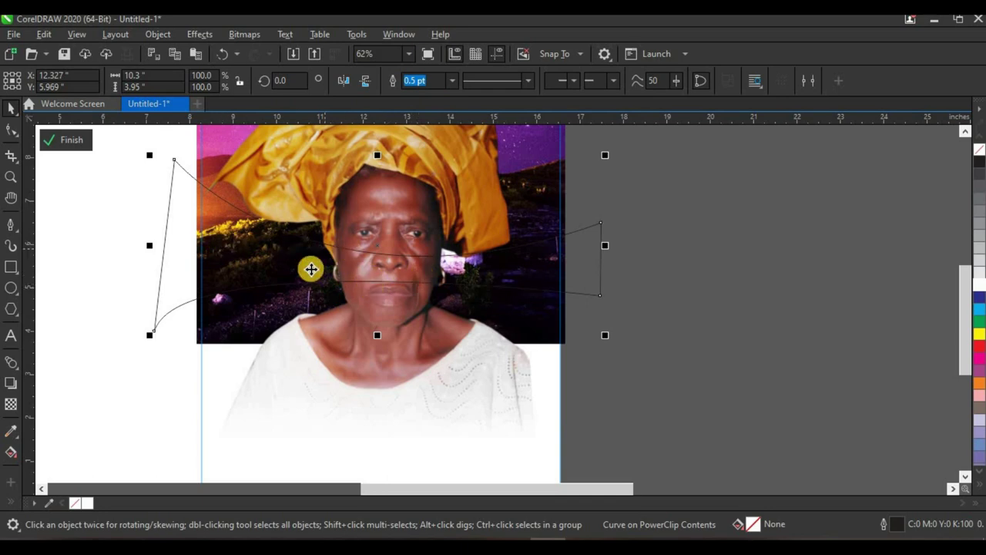
drag(221, 258, 224, 299)
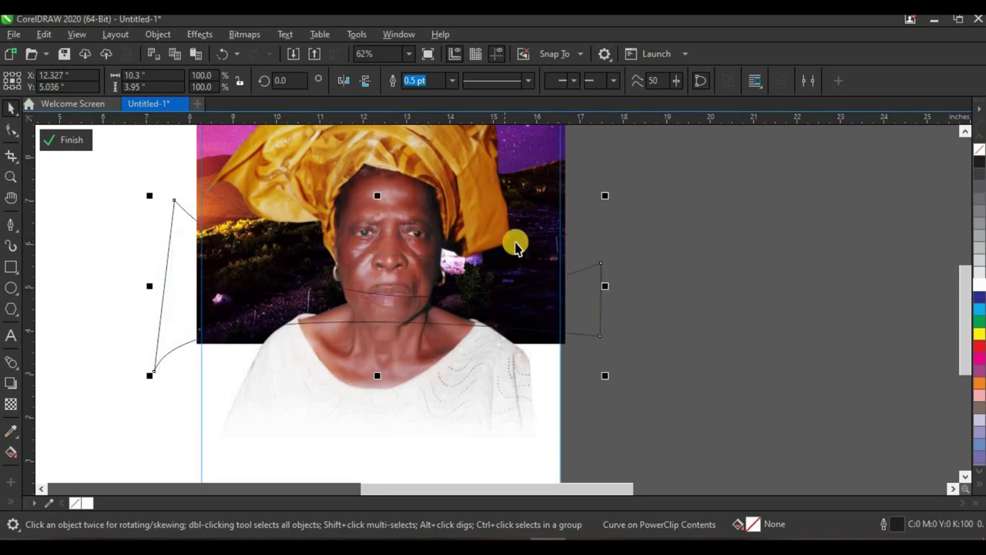
- Fill the curved band with yellow (C0 M0 Y100 K0) and remove its outline
click(976, 337)
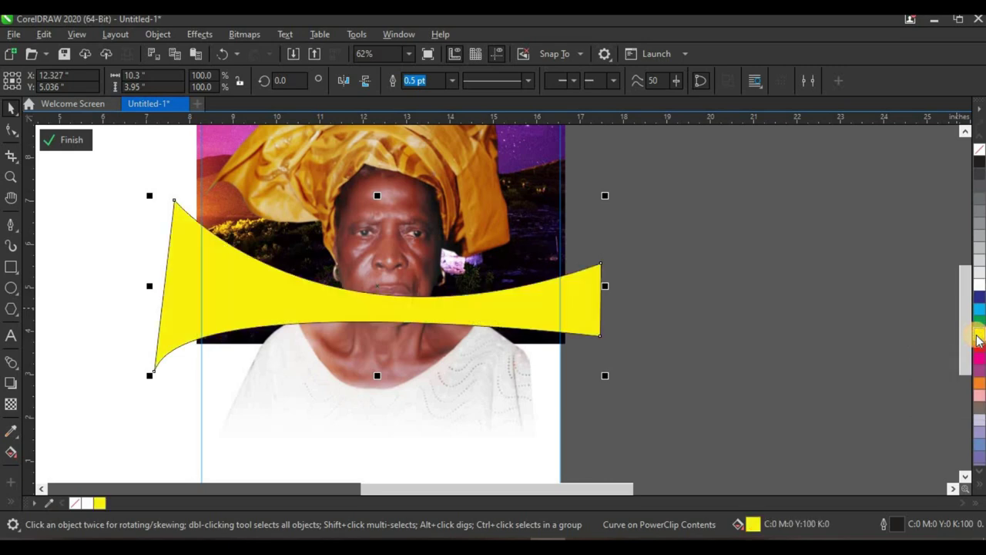
text(0)
key(Return)
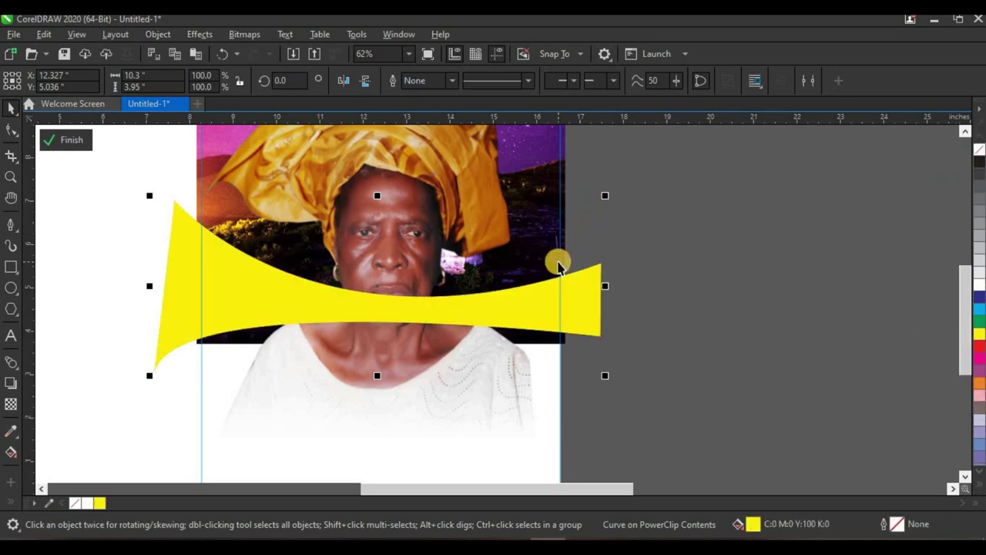
- Place the yellow band one level back, behind the portrait, and finish editing the PowerClip
key(ctrl+Page_Down)
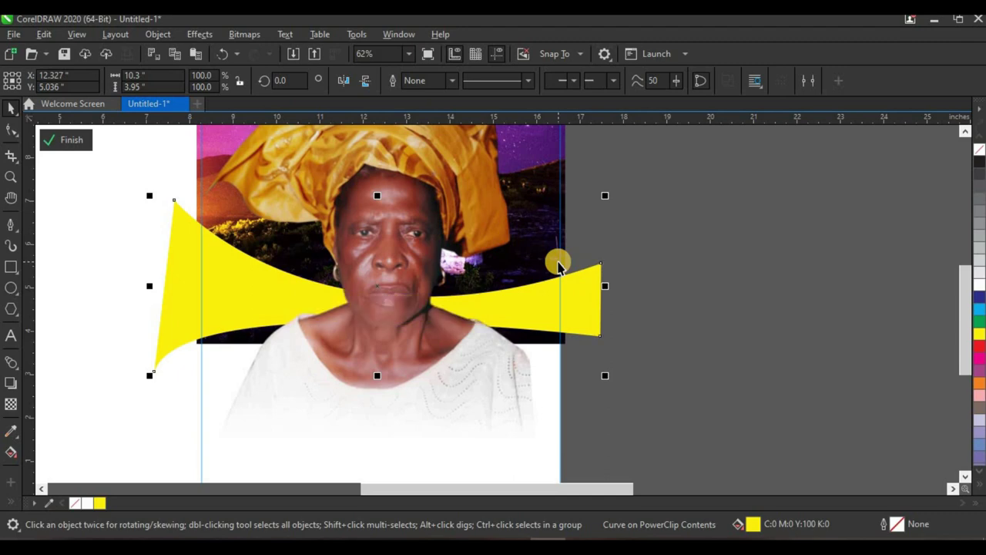
scroll(574, 301, down, 2)
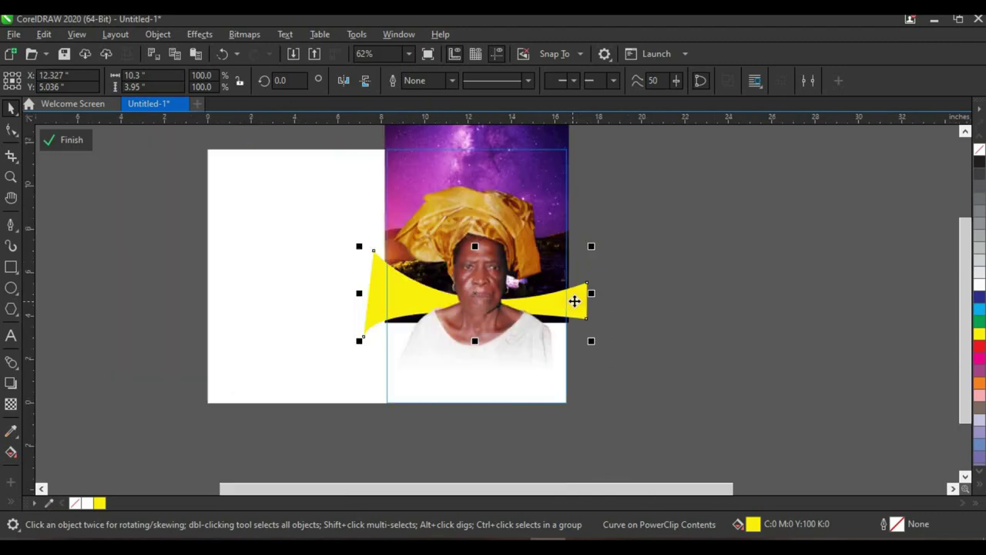
click(641, 283)
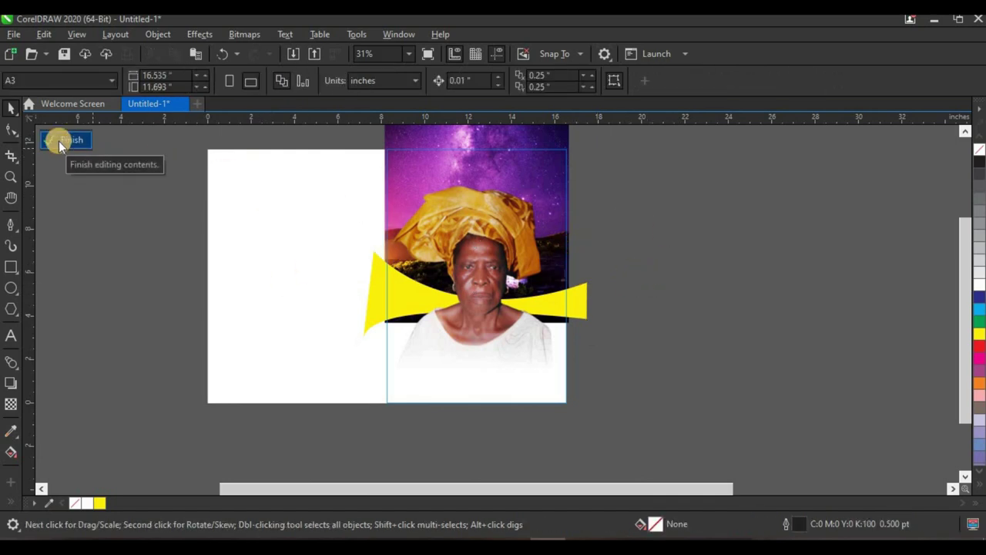
right_click(618, 235)
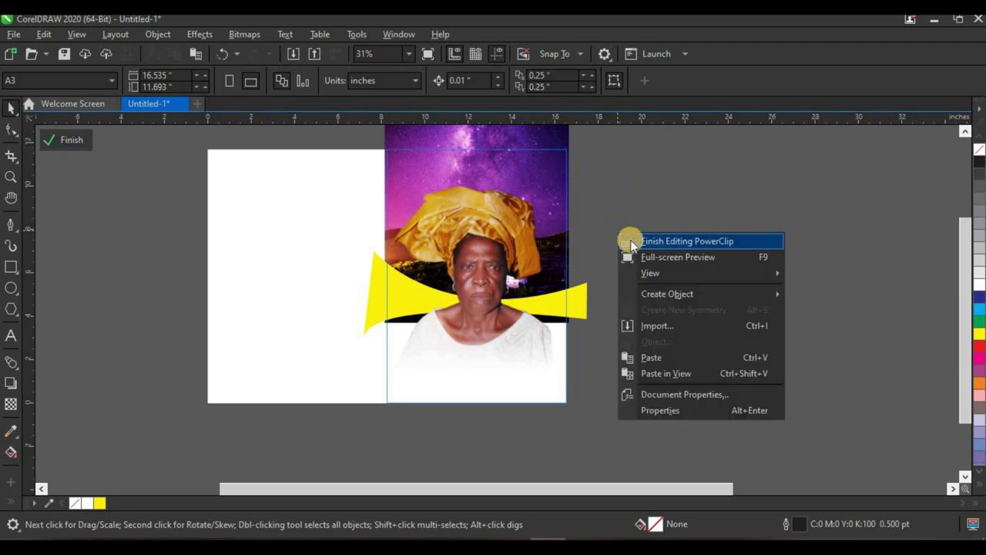
click(660, 241)
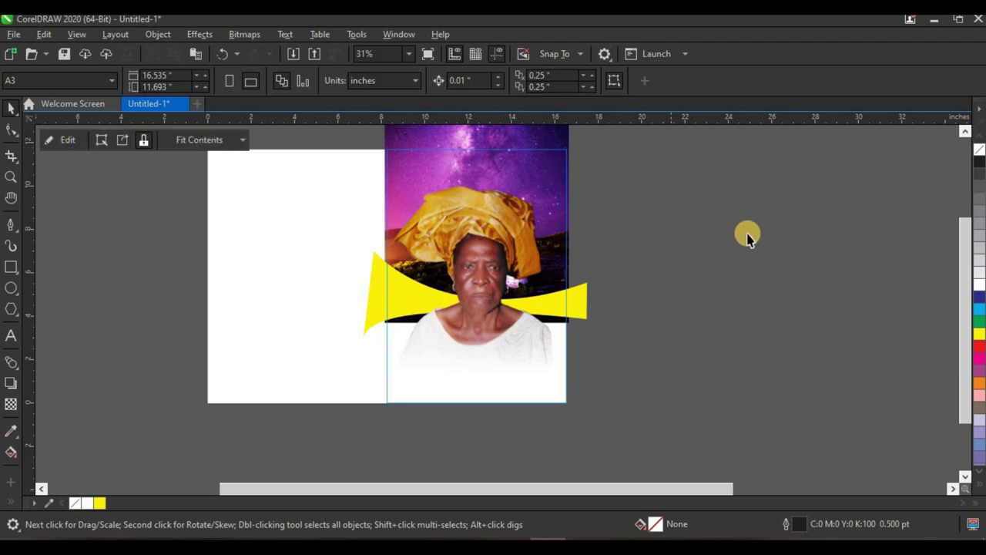
- Move the gold gradient rectangle close to the right of the page, centred at about X 21.96 and Y 3.62 inches
scroll(544, 253, down, 3)
scroll(709, 213, up, 1)
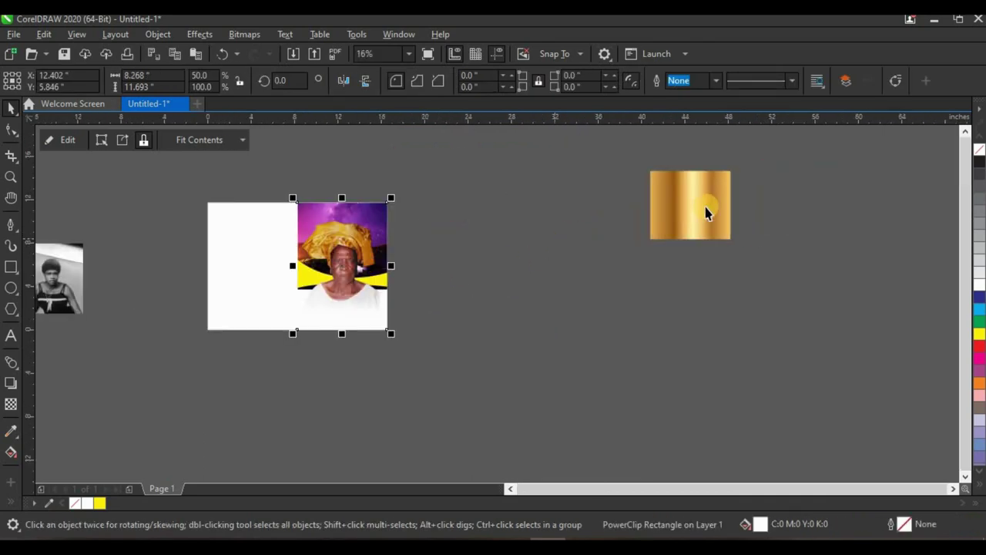
click(687, 242)
drag(687, 242, 444, 301)
scroll(316, 295, up, 3)
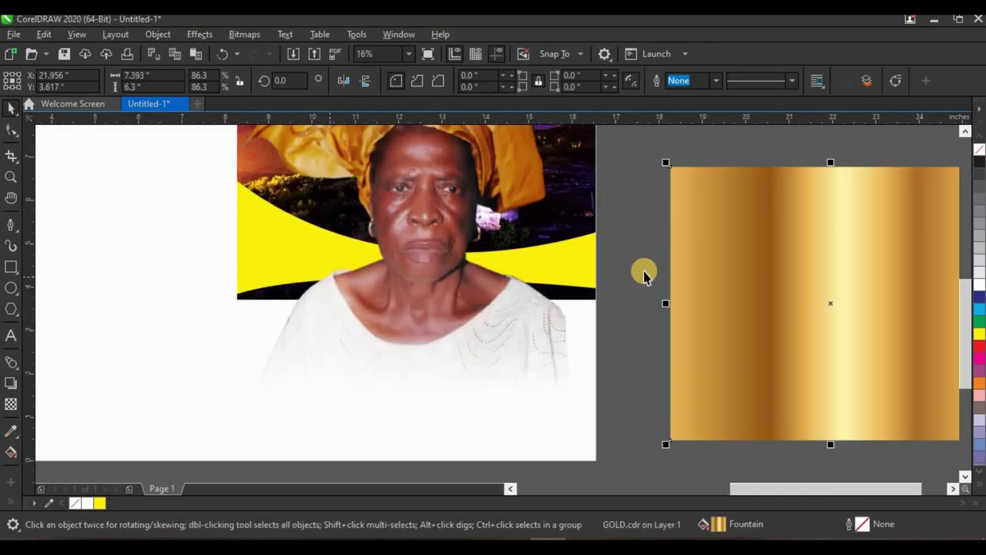
- Transfer the gold gradient rectangle into the right panel's PowerClip contents, beside the frame at about X 21.96 and Y 4.27 inches
drag(775, 270, 473, 281)
click(485, 352)
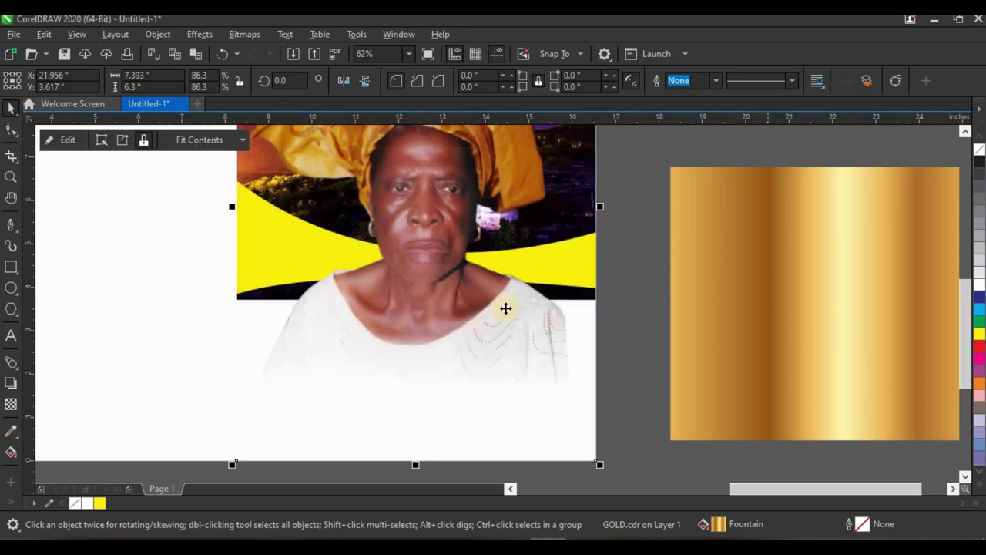
ctrl+click(497, 283)
scroll(412, 305, down, 2)
drag(412, 306, 585, 295)
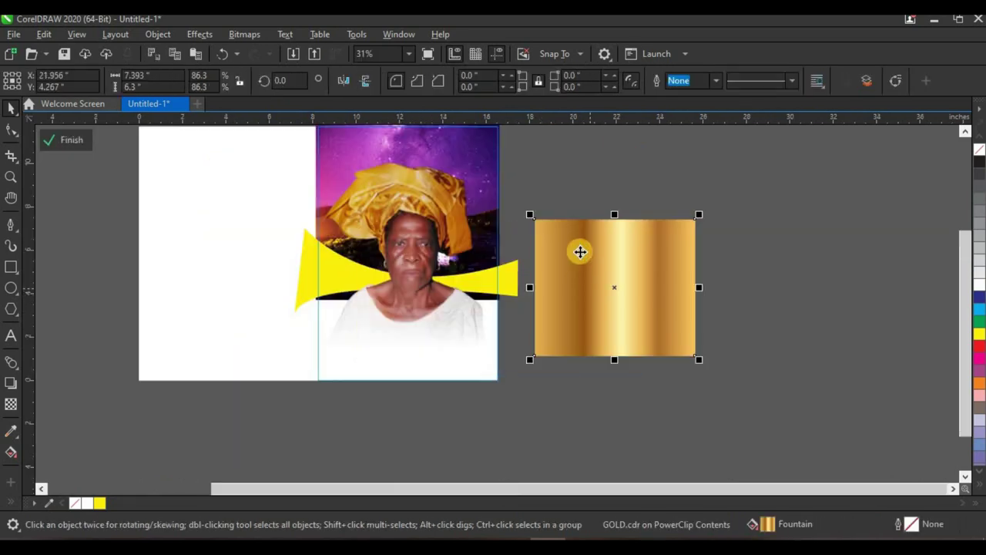
- Copy the gold rectangle's gradient fill onto the yellow curved band
scroll(551, 243, up, 2)
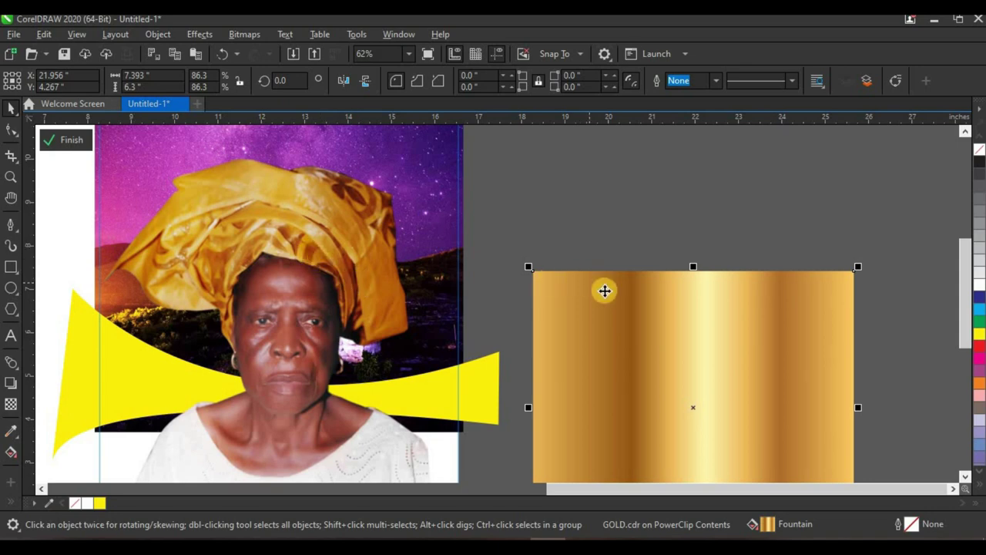
key(Escape)
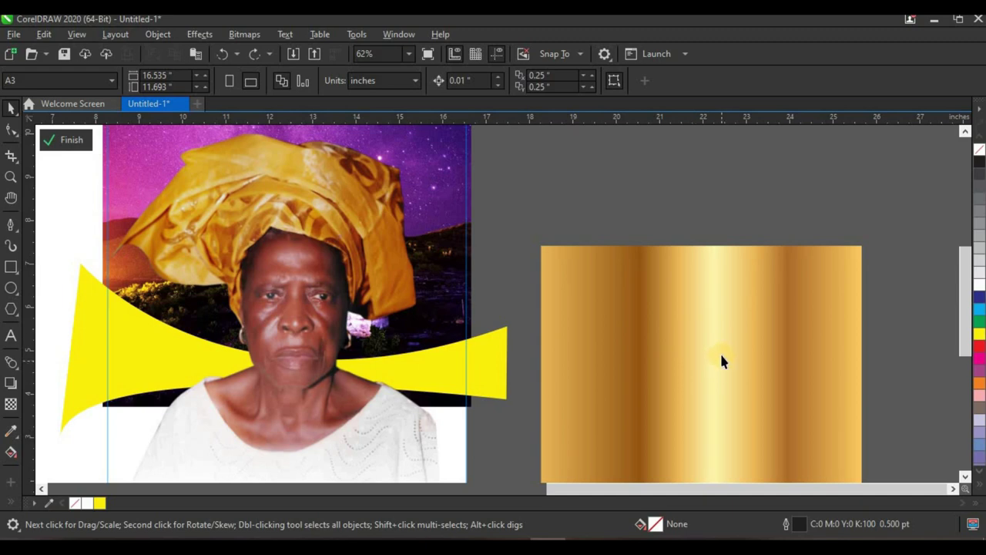
drag(722, 348, 485, 353)
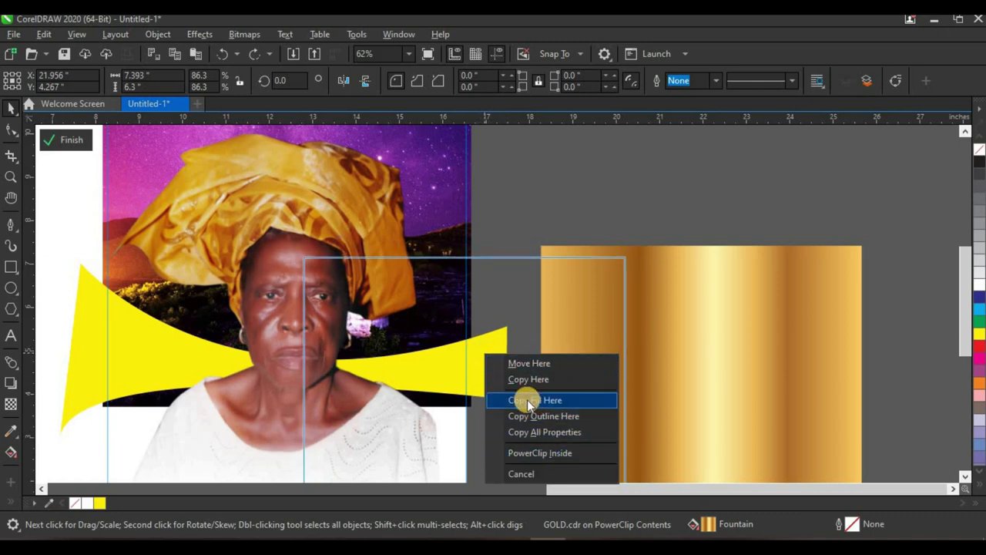
click(561, 399)
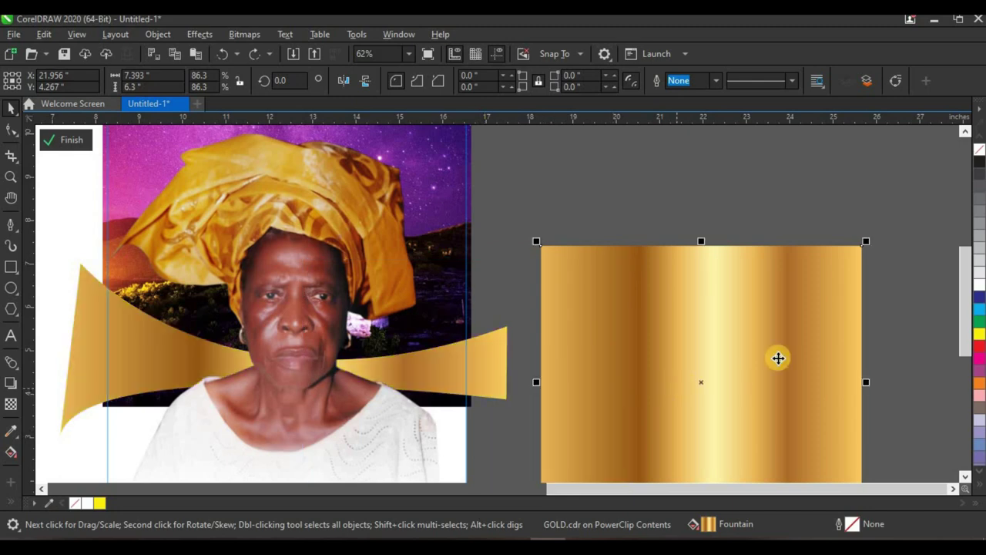
- Take the gold gradient rectangle out of the PowerClip contents, finish editing them, and place the rectangle on the desktop right of the page
scroll(508, 330, down, 1)
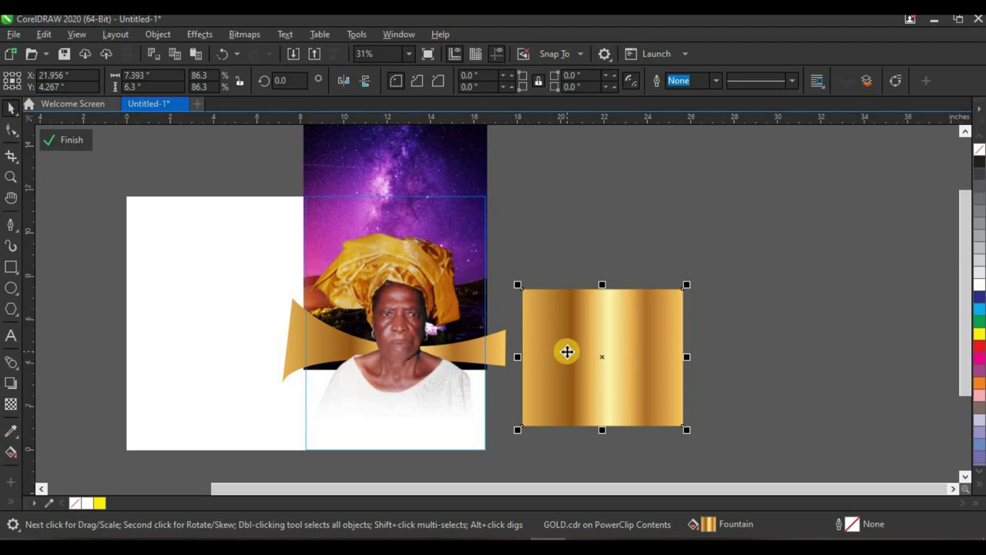
key(Delete)
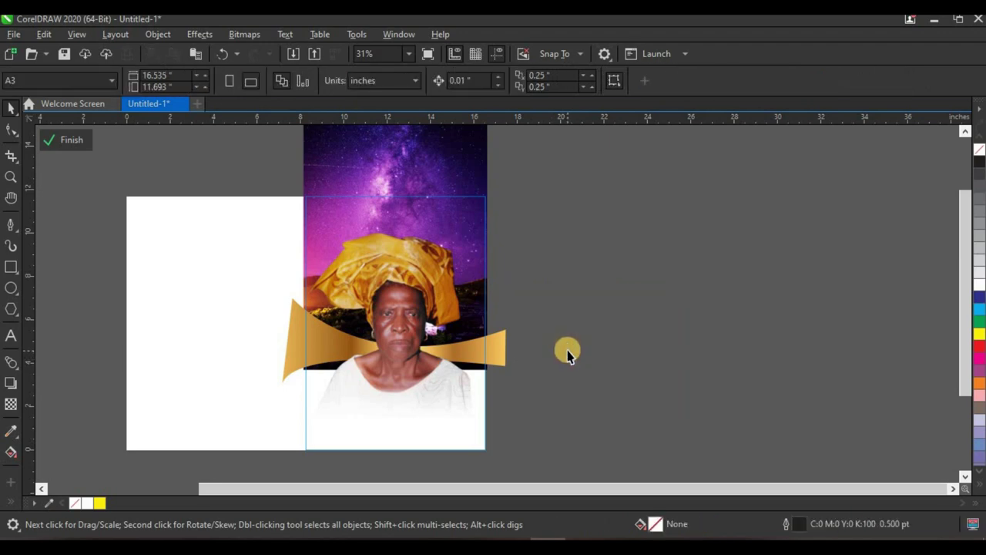
key(ctrl+z)
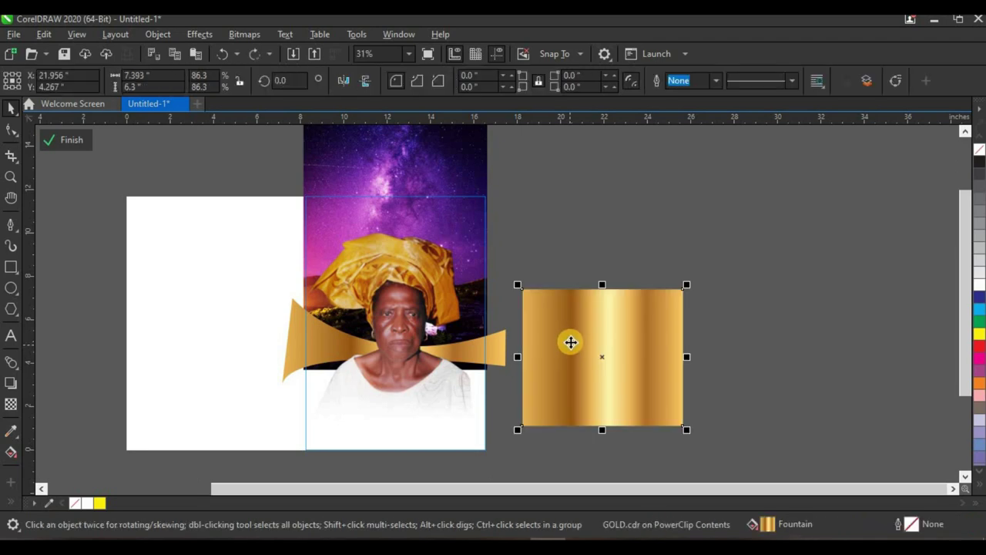
key(Delete)
right_click(568, 323)
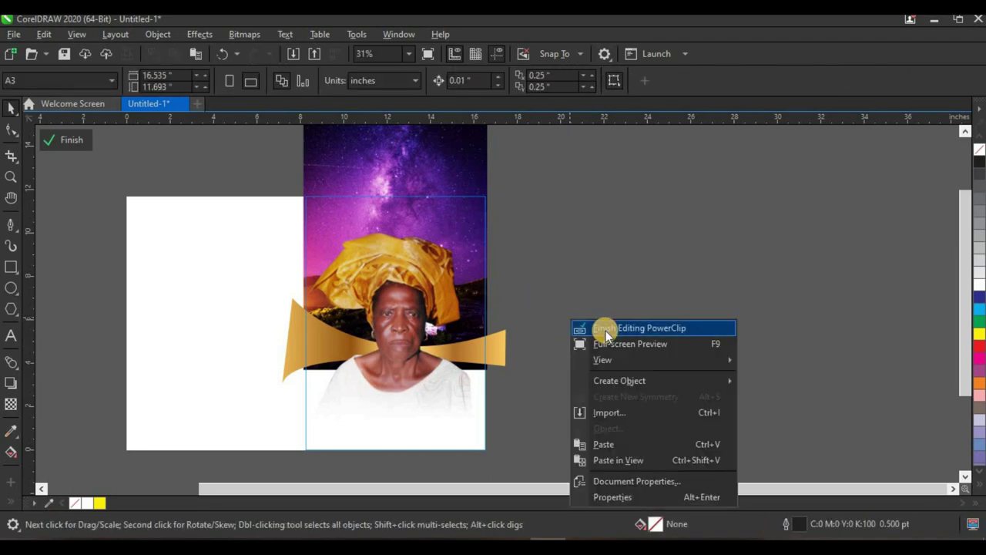
click(605, 331)
key(ctrl+v)
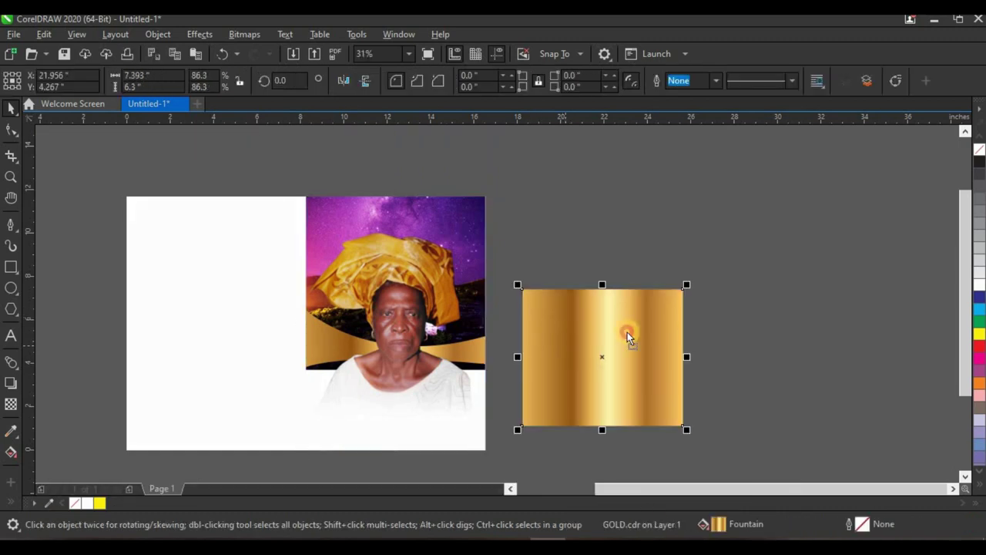
click(449, 325)
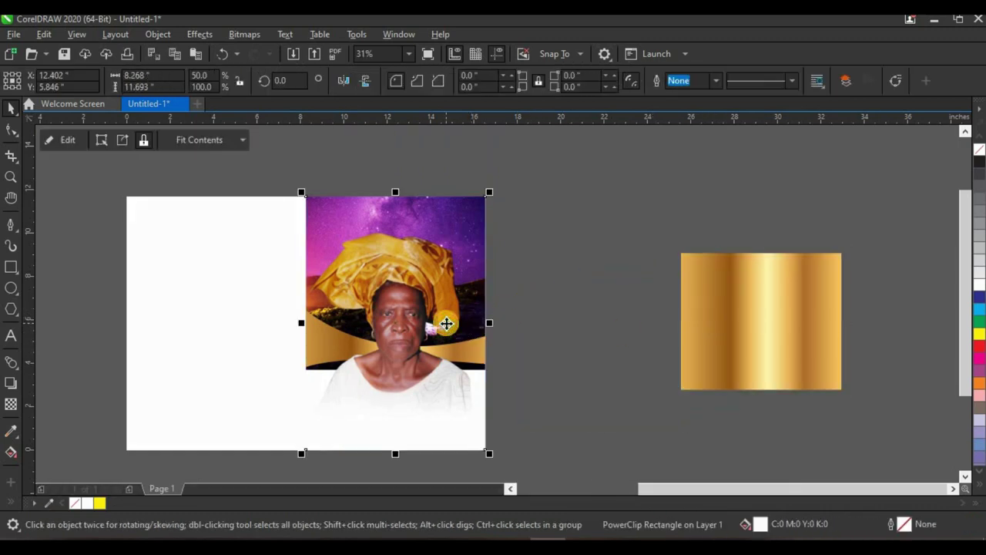
- Edit the right panel's PowerClip contents and stretch the curved gold band's gradient beyond both ends of the band
click(68, 144)
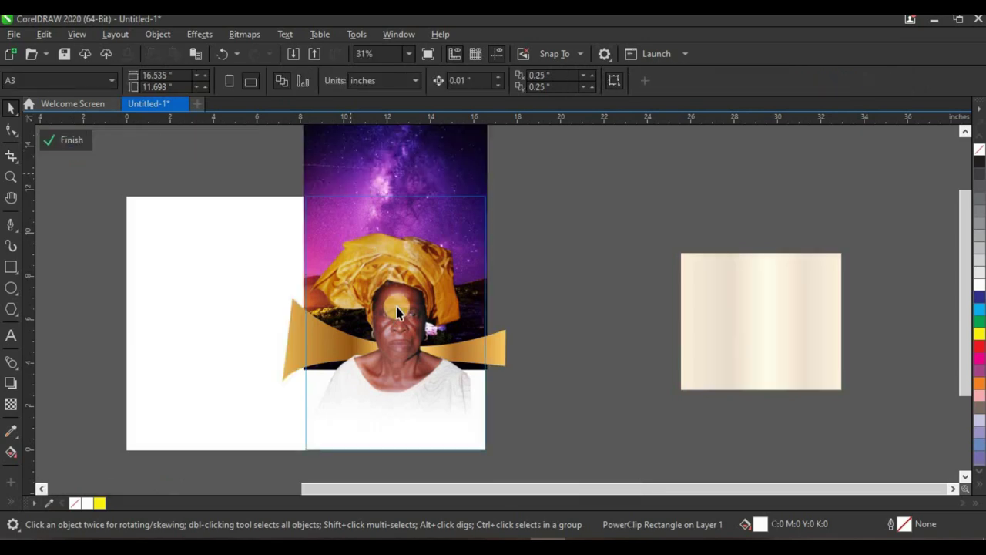
scroll(576, 355, up, 2)
click(584, 330)
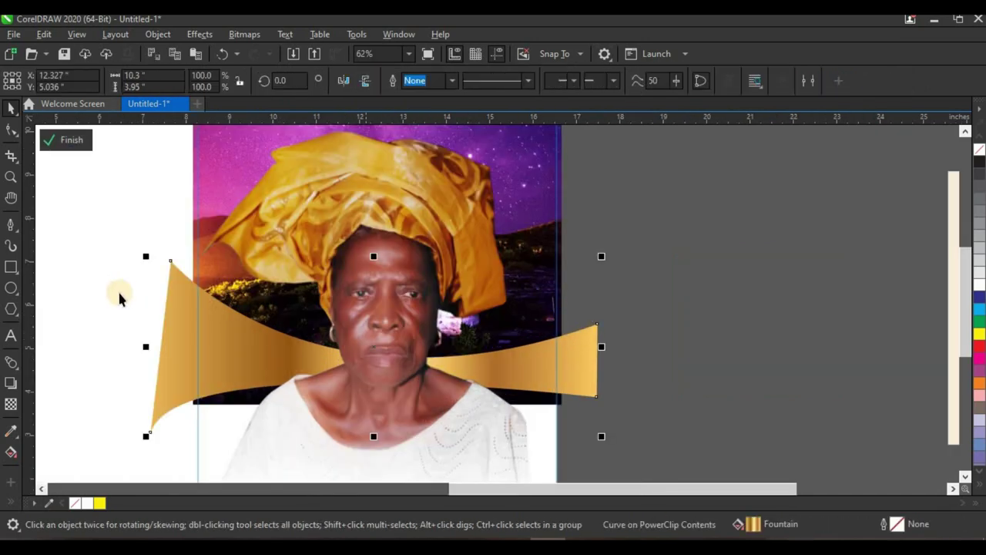
key(F3)
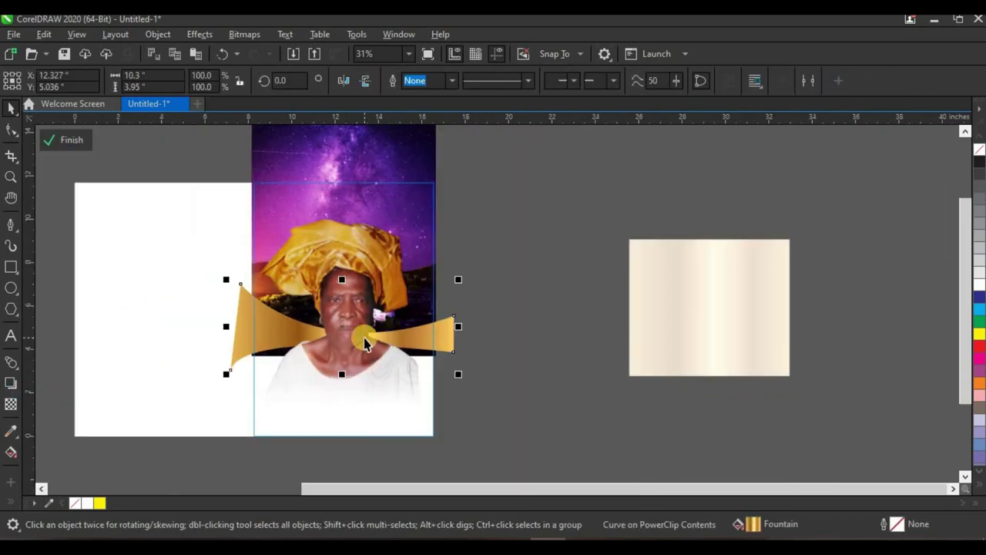
click(14, 453)
scroll(363, 329, up, 1)
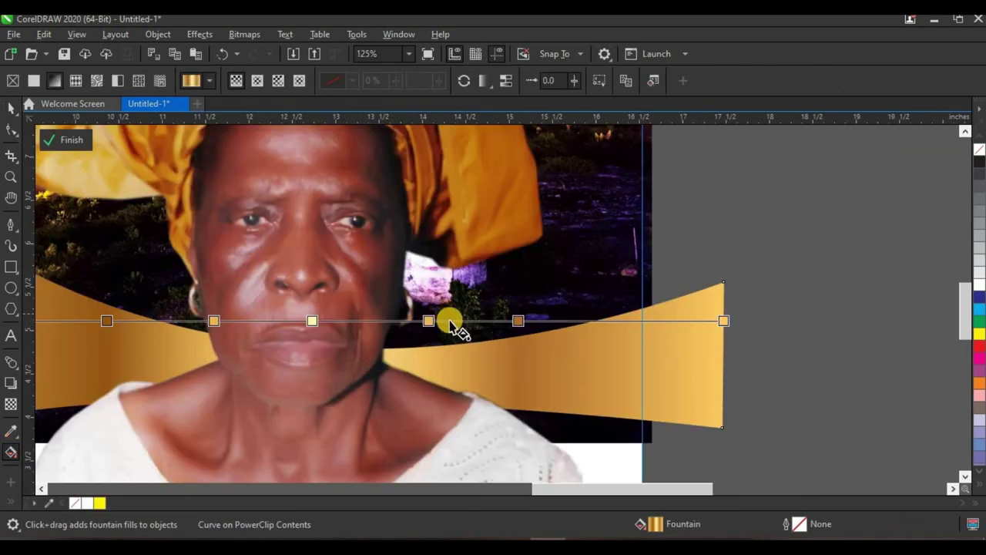
drag(133, 318, 37, 322)
drag(585, 317, 632, 344)
scroll(495, 328, down, 2)
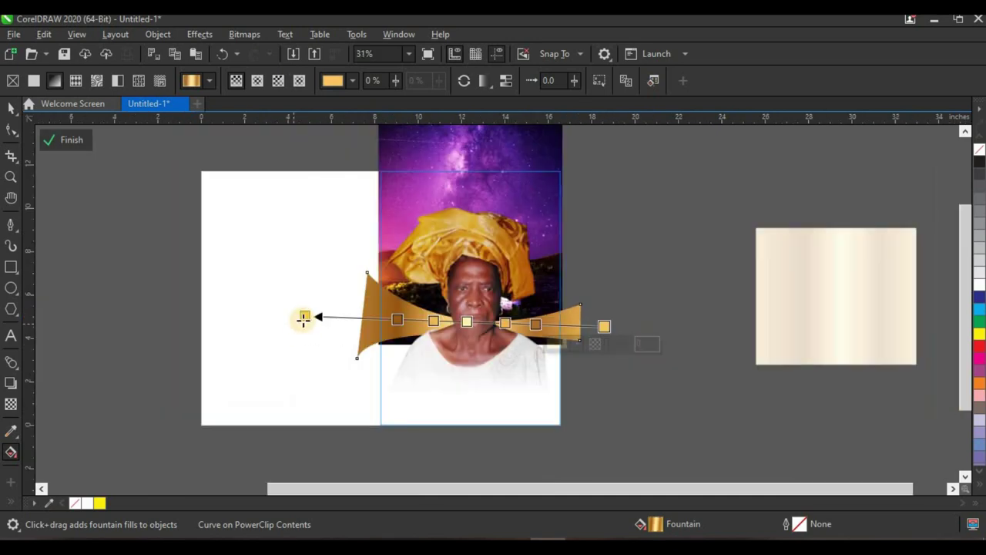
drag(304, 319, 280, 319)
scroll(509, 324, up, 2)
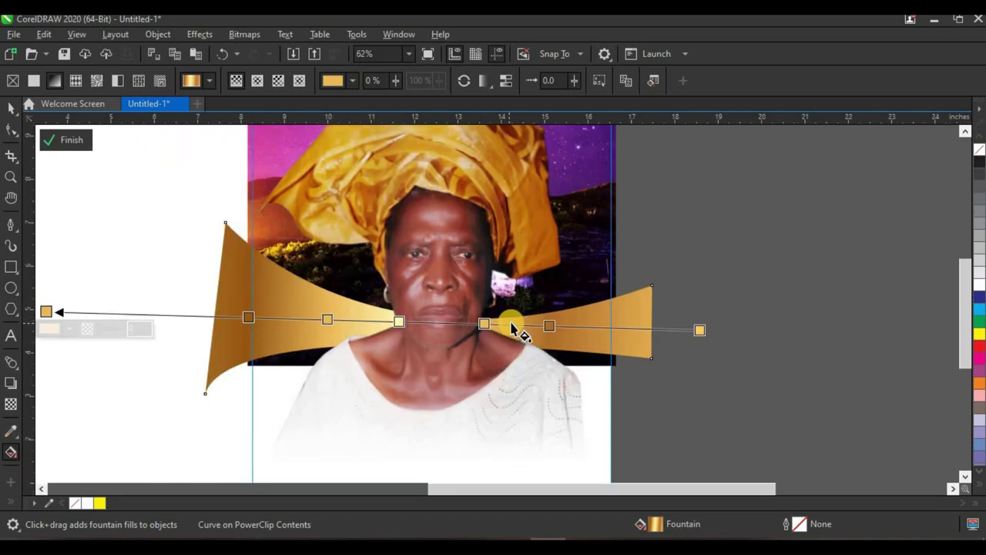
key(space)
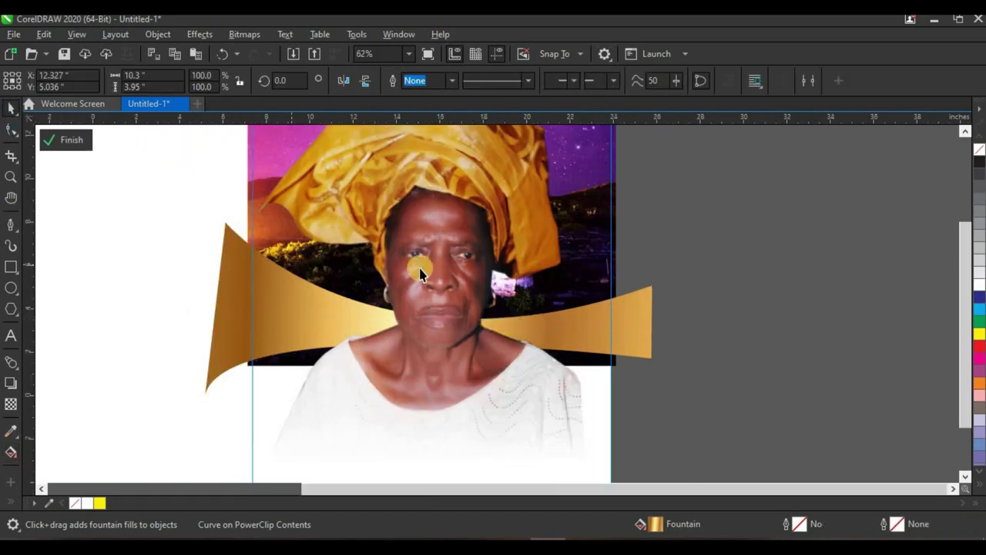
- Draw a closed curved shape about 13.5 by 6.3 inches, running across the gold band and around the lower part of the right panel
scroll(480, 264, down, 2)
scroll(332, 279, up, 2)
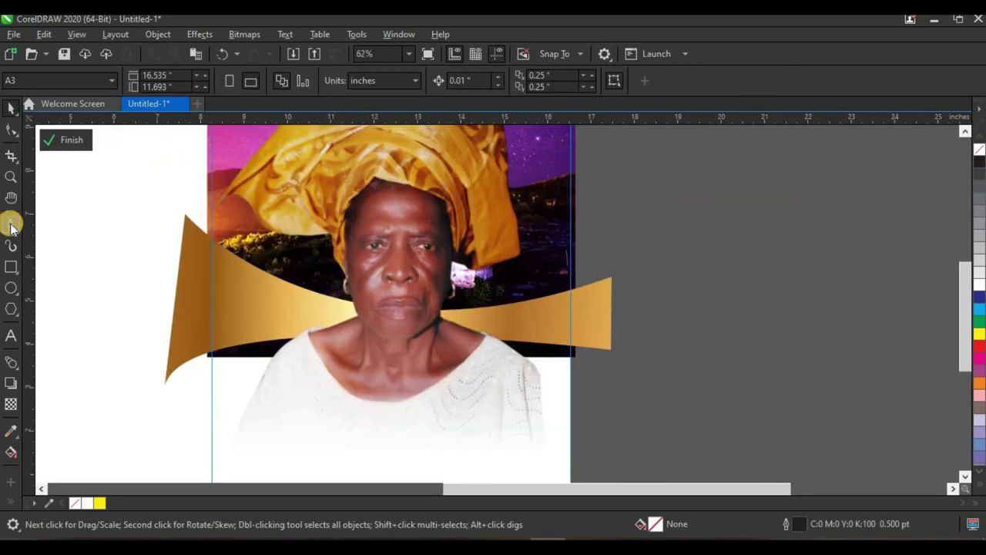
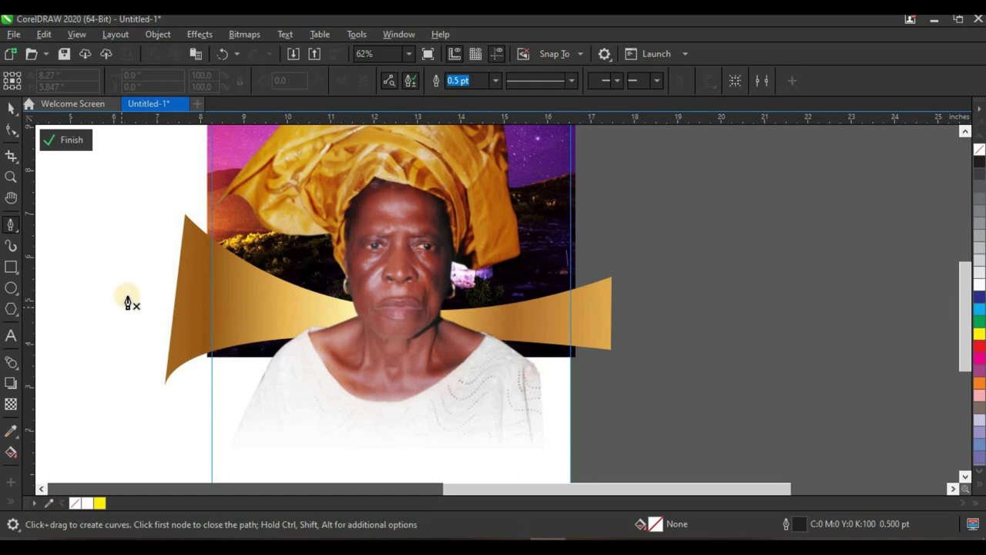
click(245, 310)
click(326, 321)
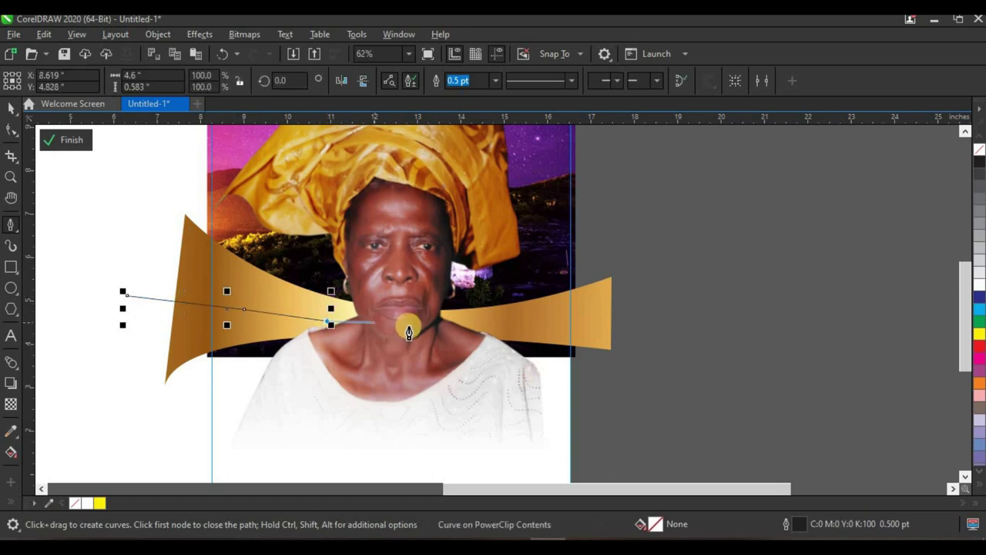
click(409, 325)
click(494, 322)
click(587, 319)
click(635, 323)
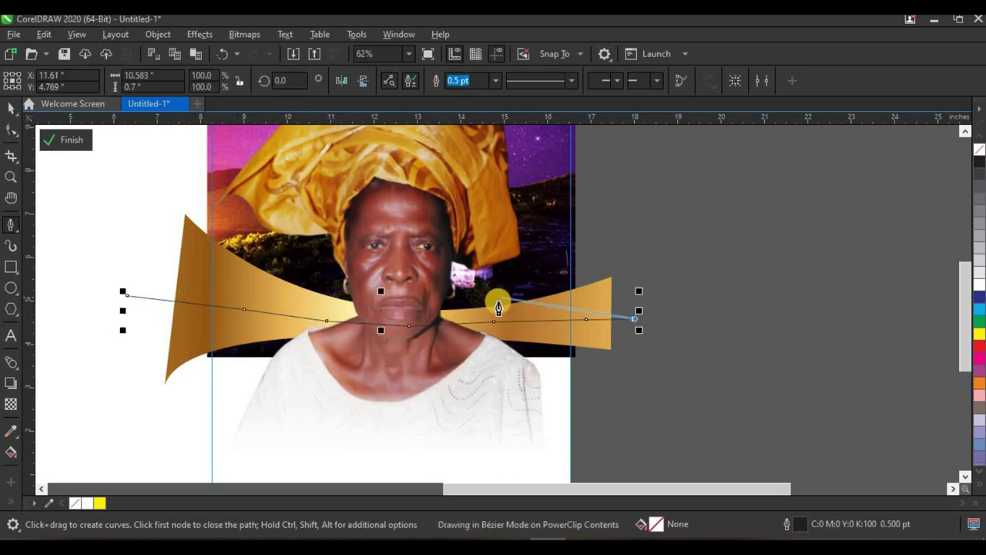
scroll(498, 301, down, 1)
click(558, 376)
click(535, 434)
click(384, 429)
click(269, 423)
click(284, 319)
click(308, 298)
- Fill the new shape white without an outline and place it behind the gold band and the portrait
click(9, 114)
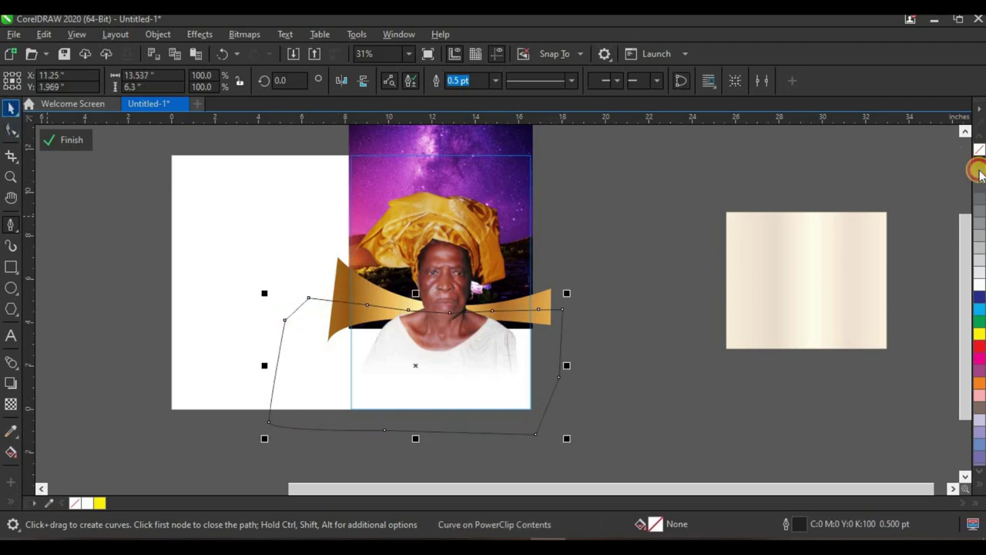
click(980, 285)
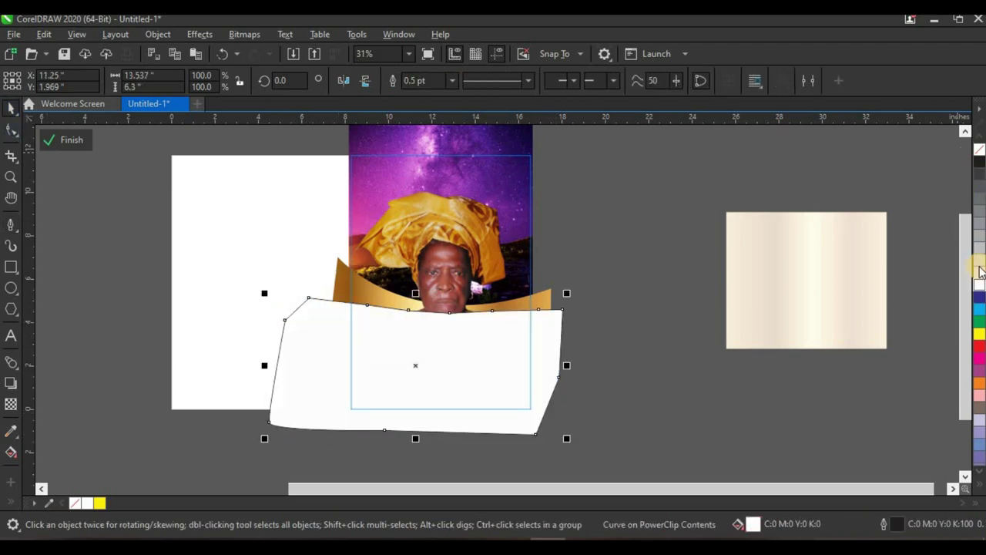
right_click(977, 151)
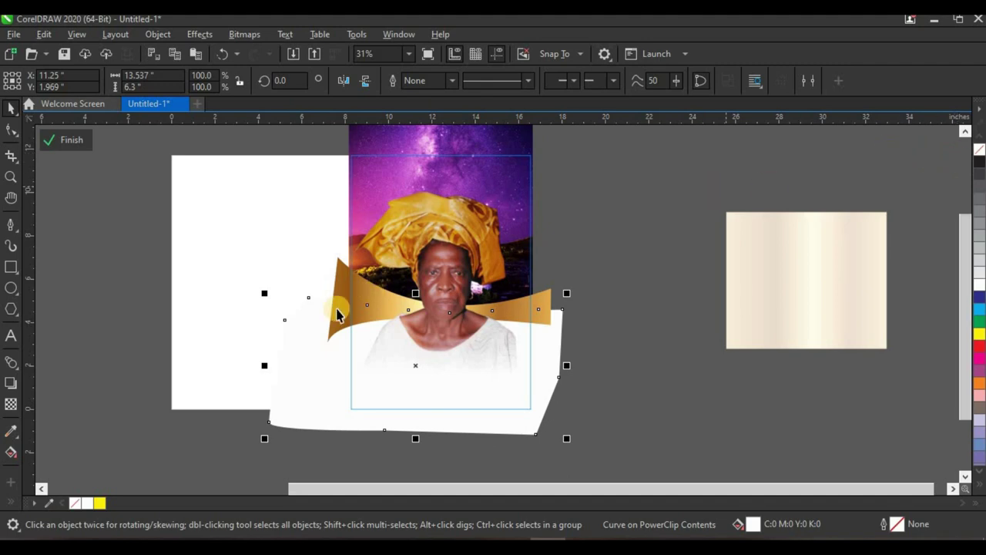
scroll(490, 322, up, 2)
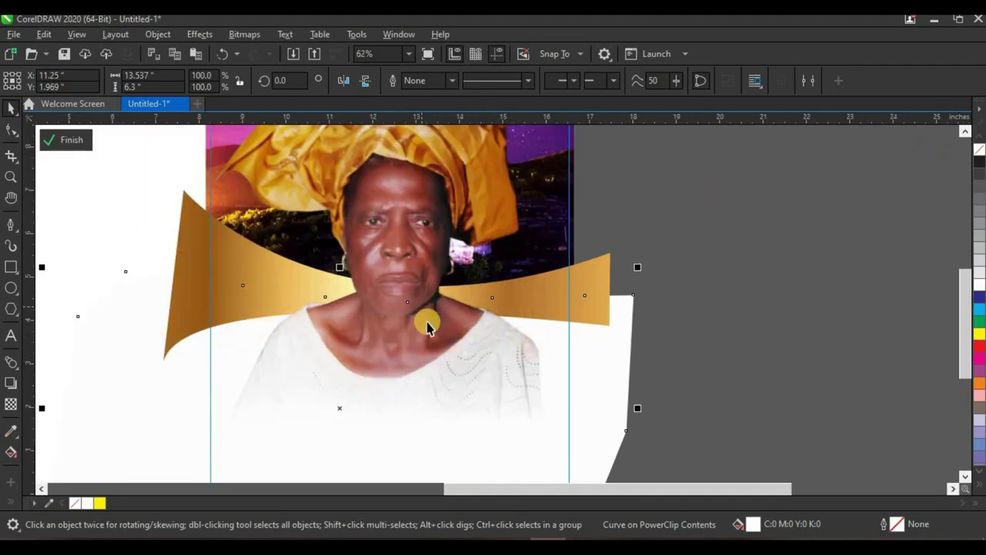
- Finish editing the right panel's PowerClip contents and deselect the panel
scroll(429, 323, down, 2)
click(590, 319)
scroll(479, 253, down, 2)
scroll(462, 193, up, 2)
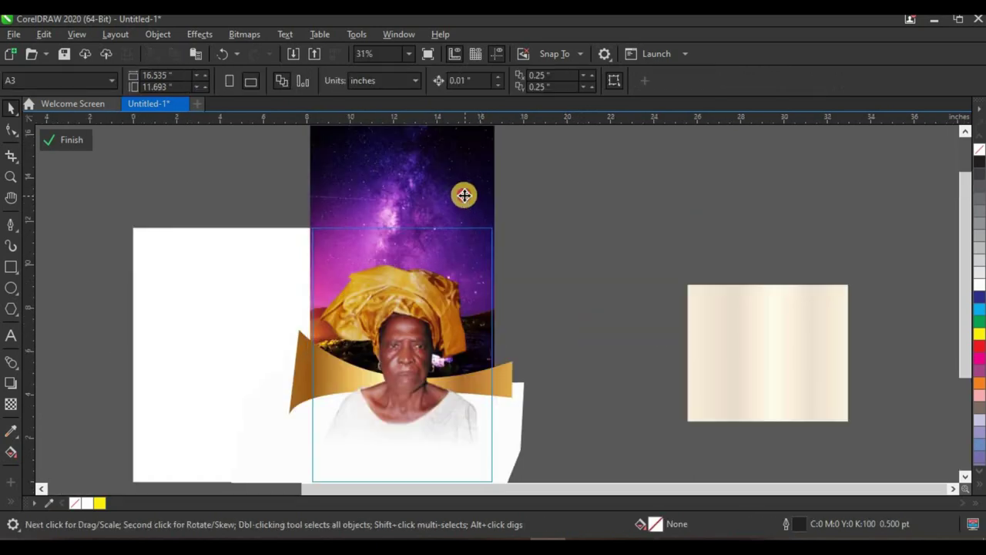
click(462, 202)
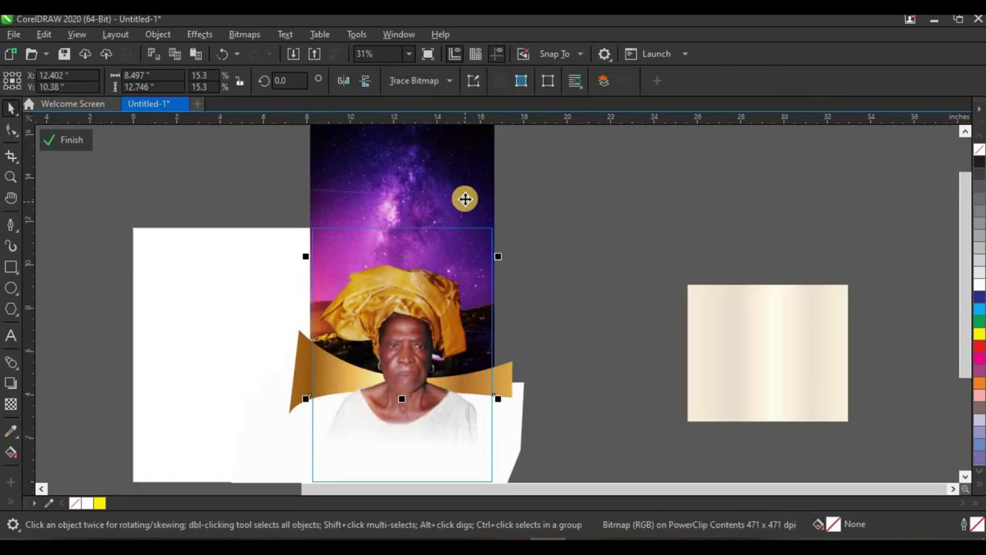
scroll(446, 254, down, 2)
scroll(461, 255, up, 2)
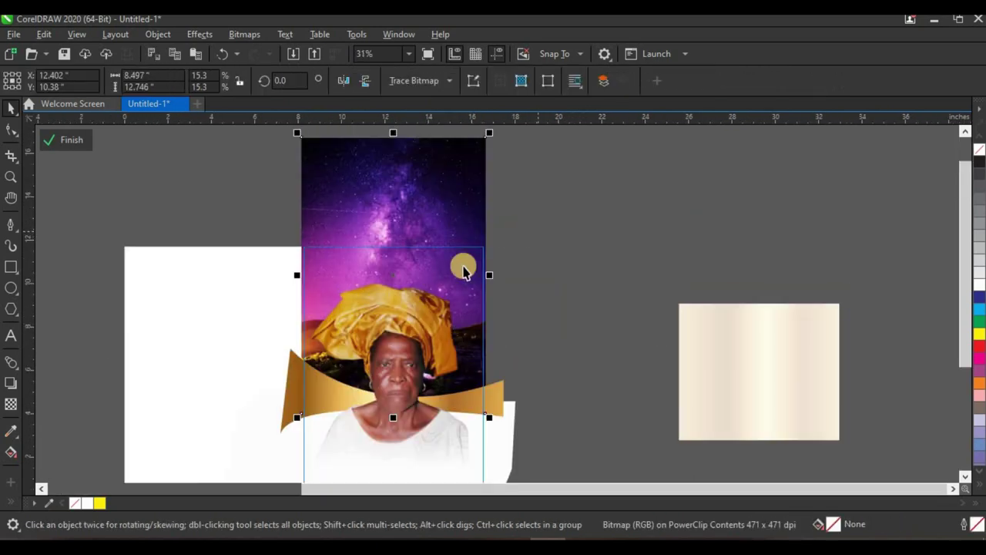
scroll(463, 270, down, 2)
click(537, 255)
click(77, 143)
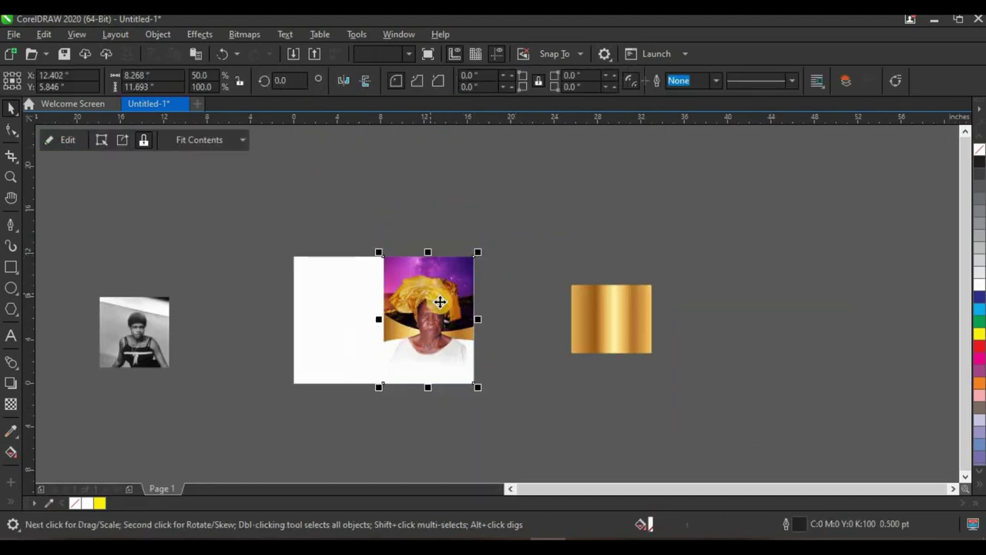
scroll(439, 302, up, 2)
click(515, 286)
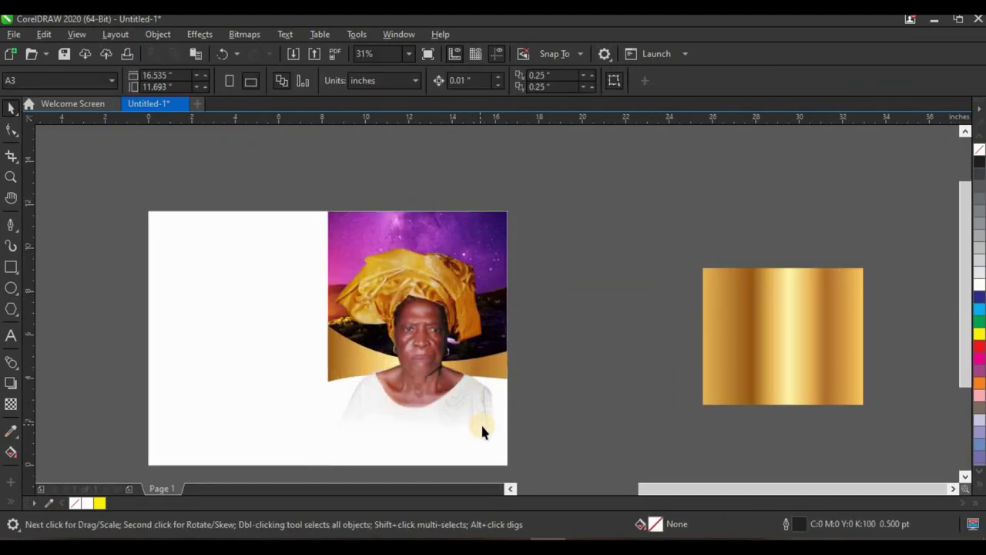
- Fade the portrait's right-hand sleeve edge inside the PowerClip with a linear fountain transparency at about -9.6° ending at 100%, and finish editing
scroll(481, 431, up, 5)
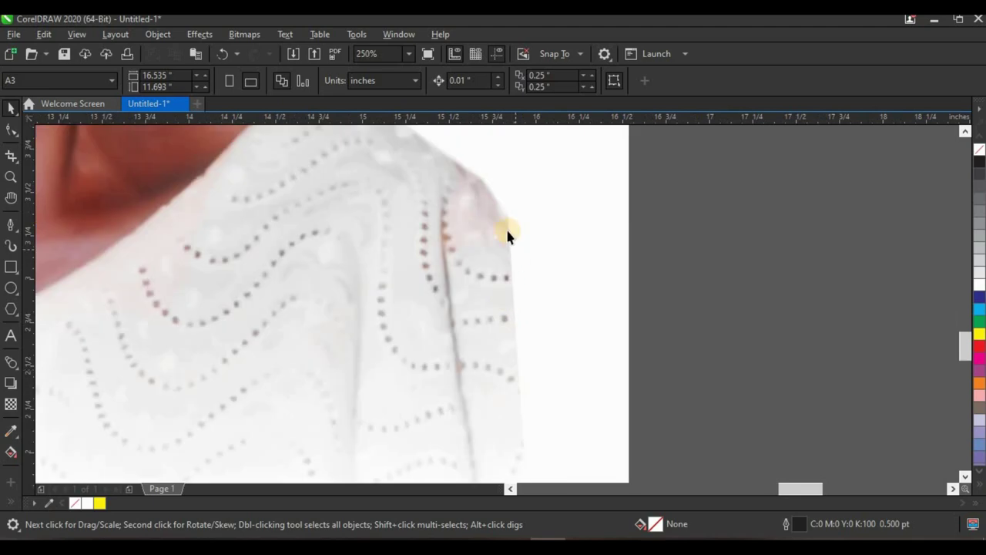
scroll(507, 235, down, 2)
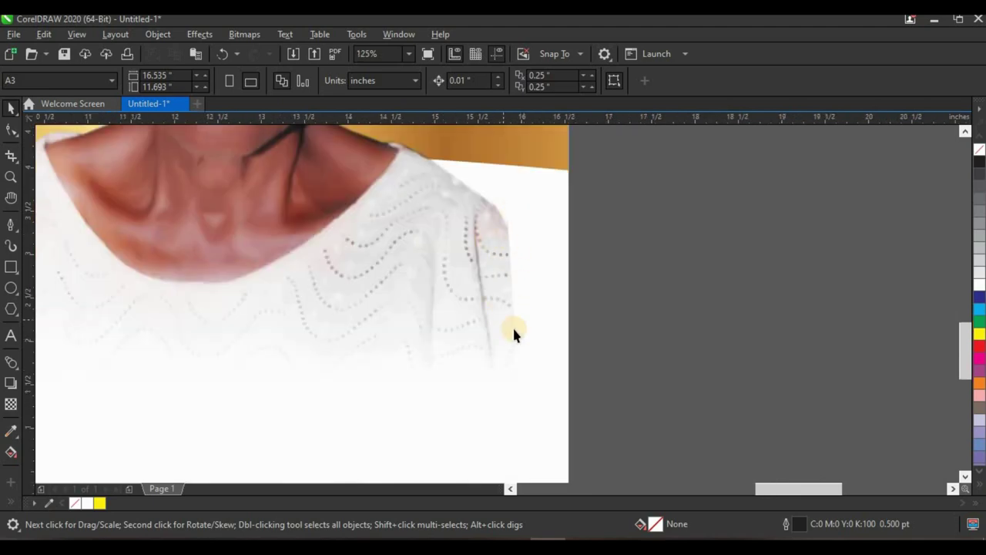
scroll(505, 316, down, 4)
scroll(501, 292, up, 3)
click(501, 287)
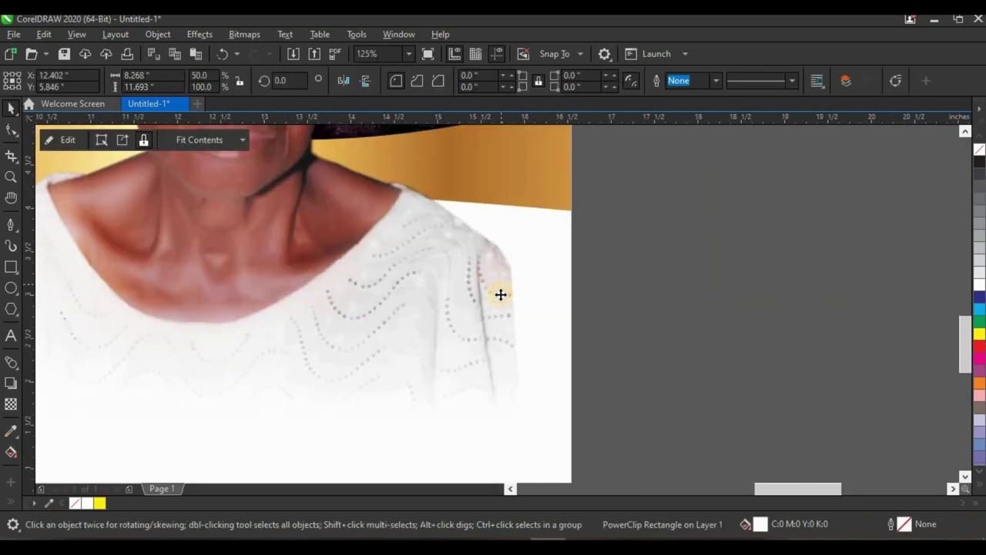
scroll(501, 287, down, 2)
scroll(484, 301, down, 4)
scroll(489, 282, up, 2)
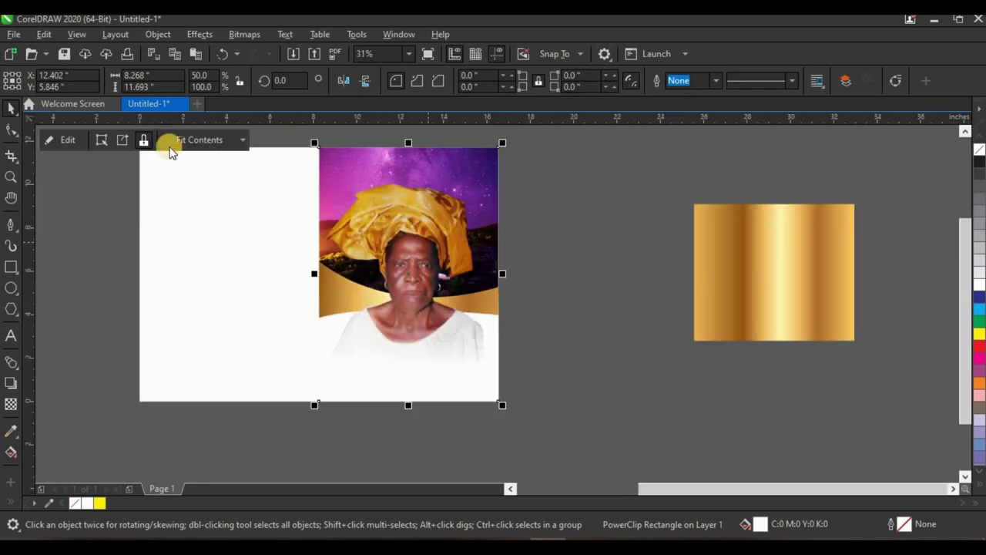
click(66, 139)
scroll(523, 344, up, 2)
click(468, 348)
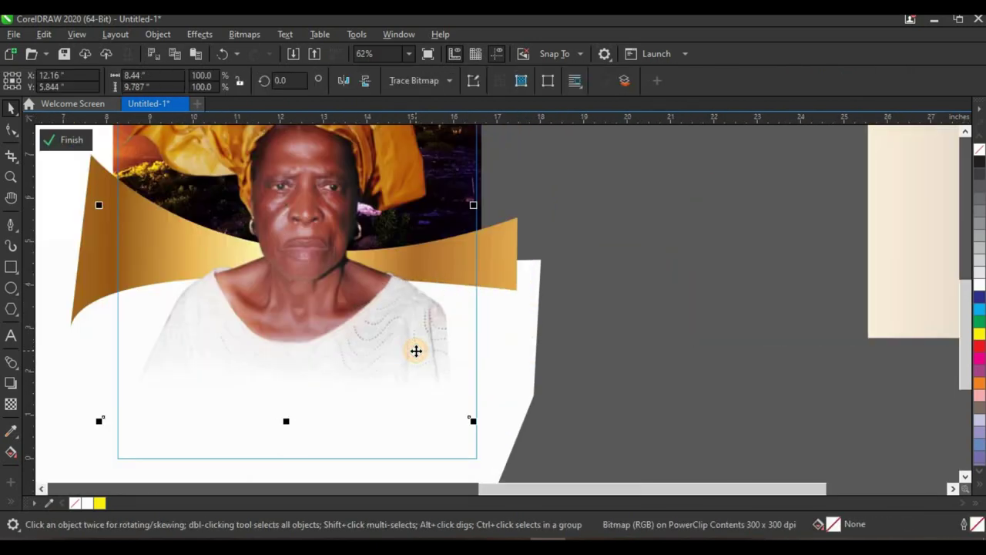
click(10, 404)
scroll(453, 355, up, 4)
drag(296, 256, 425, 281)
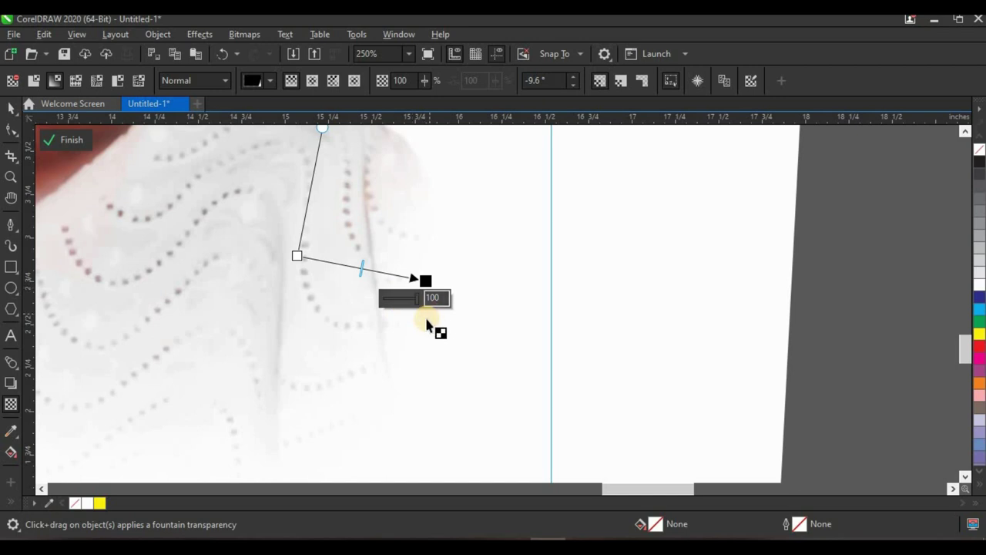
key(F3)
click(66, 141)
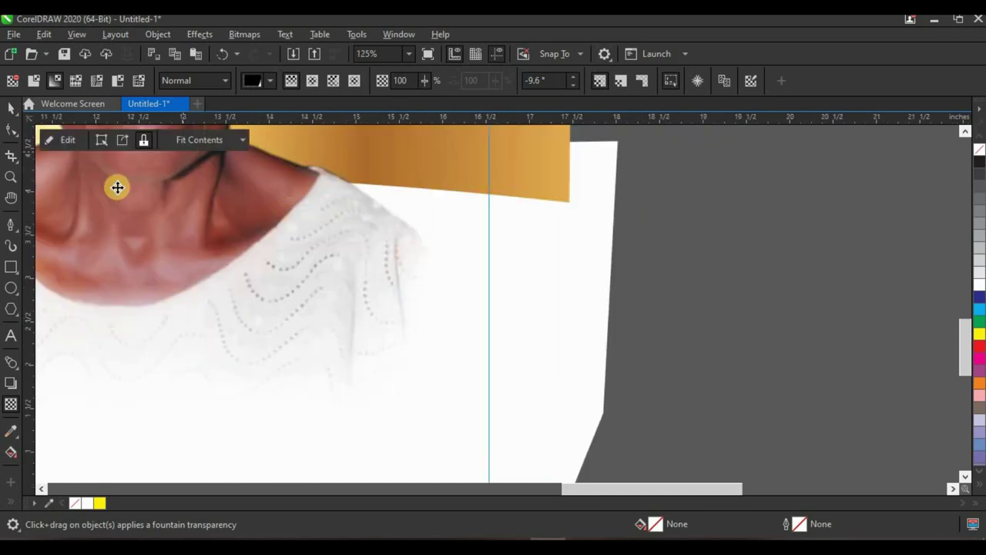
- Examine the right panel's composition, including the faded sleeve, the headscarf and the background's right edge
click(11, 109)
scroll(454, 323, down, 3)
scroll(457, 326, down, 2)
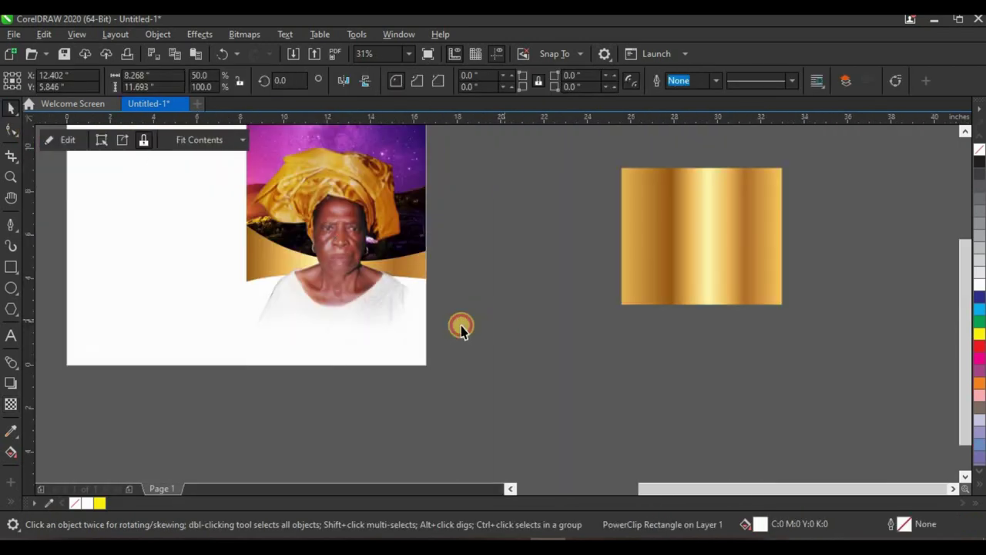
click(458, 326)
scroll(458, 326, down, 2)
scroll(410, 335, up, 5)
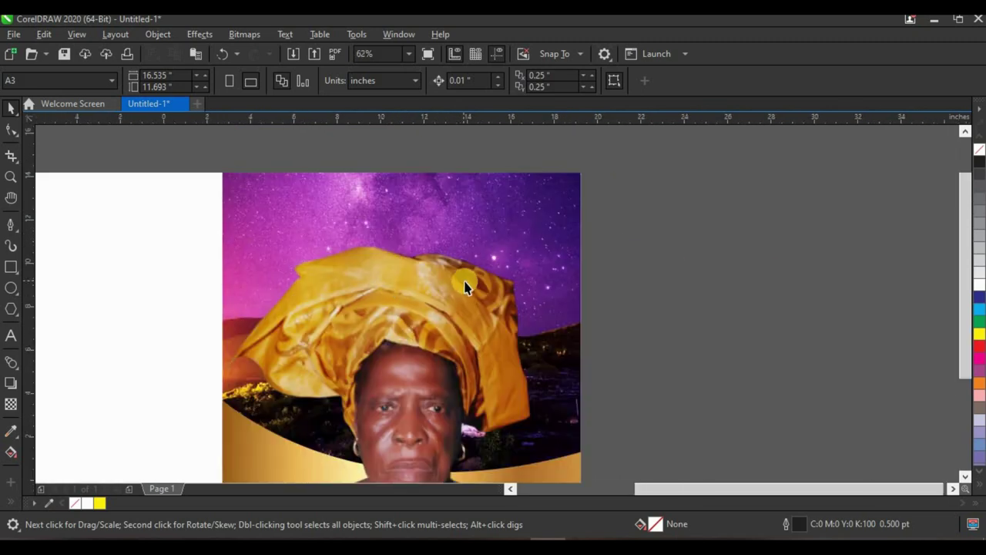
scroll(460, 292, down, 4)
scroll(458, 318, up, 1)
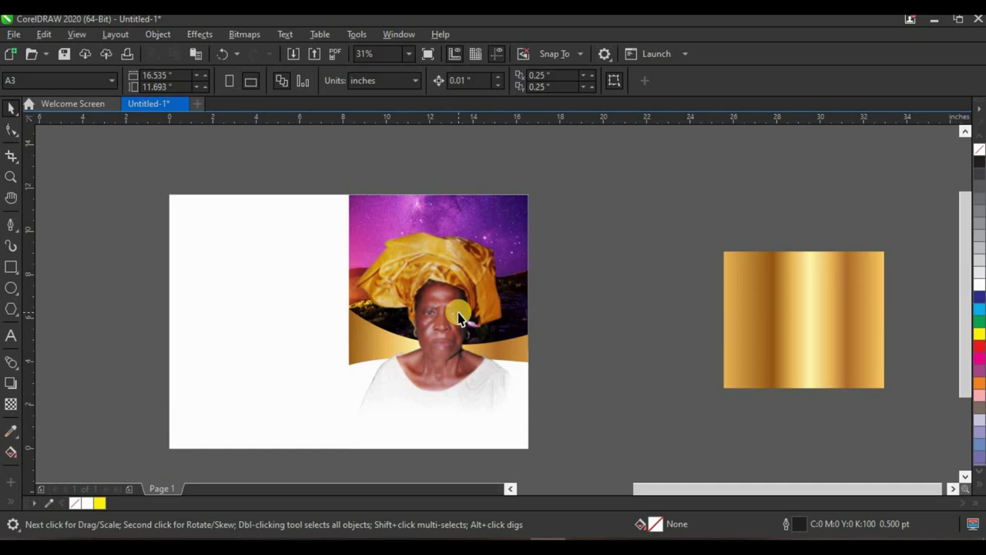
click(475, 218)
scroll(509, 300, up, 3)
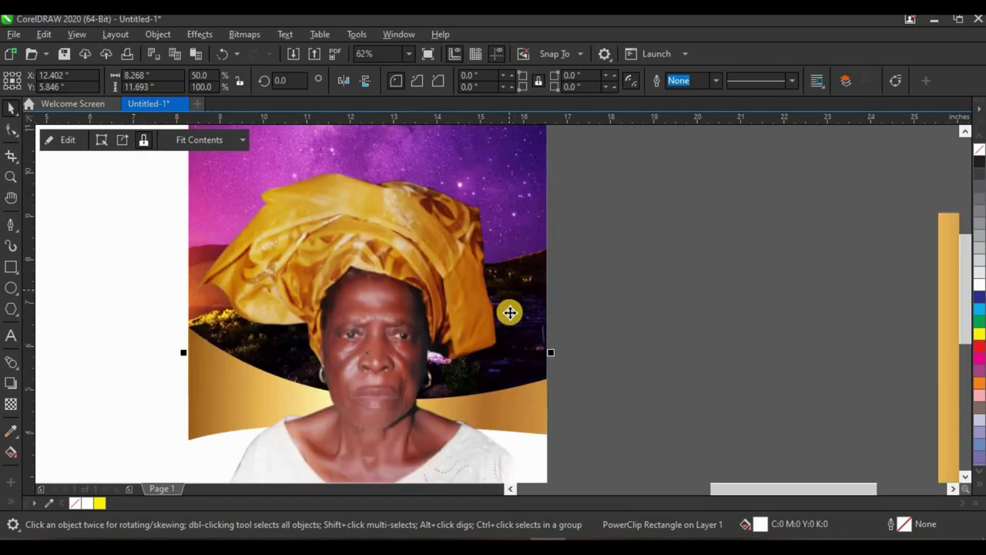
scroll(531, 354, up, 3)
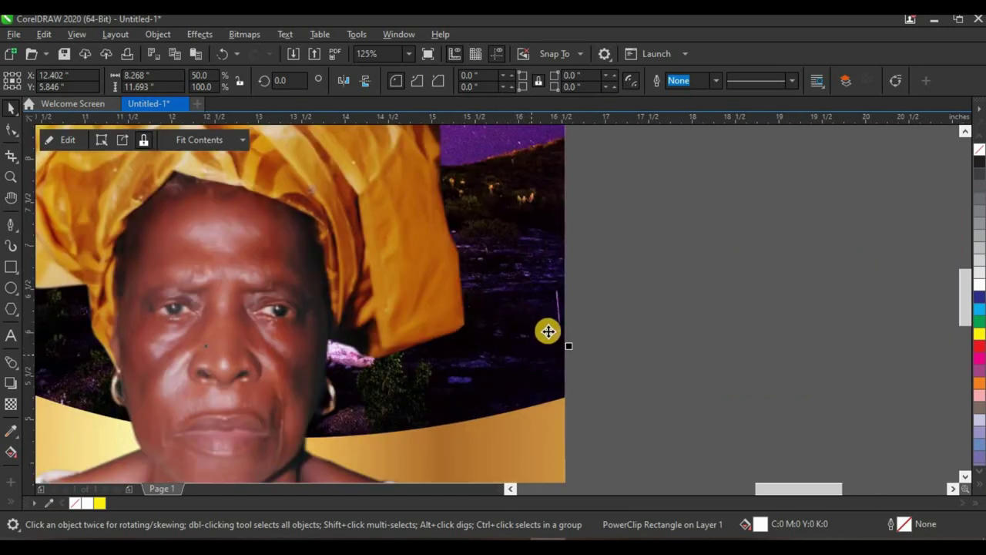
scroll(537, 287, down, 1)
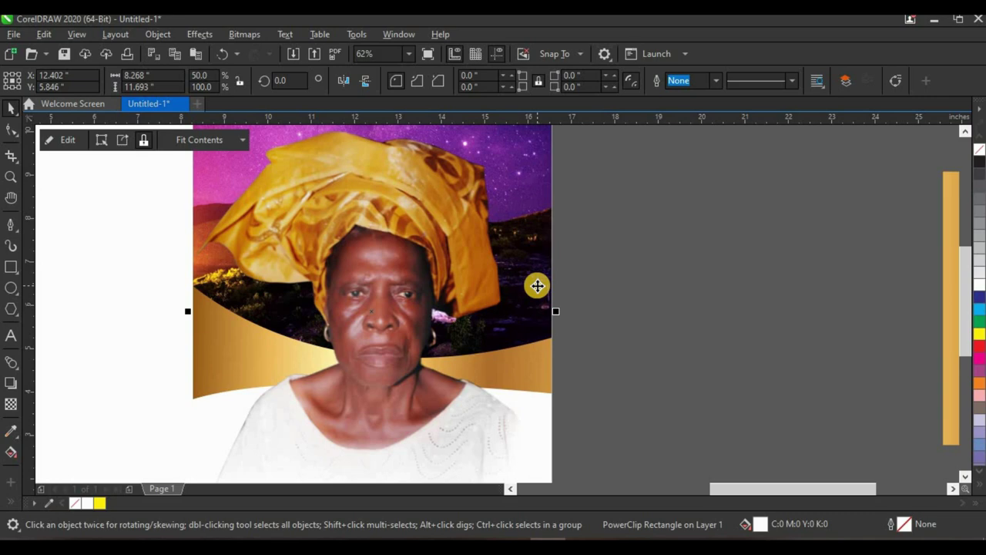
- Select the starry-sky background image inside the right panel's PowerClip
scroll(537, 286, up, 2)
click(601, 202)
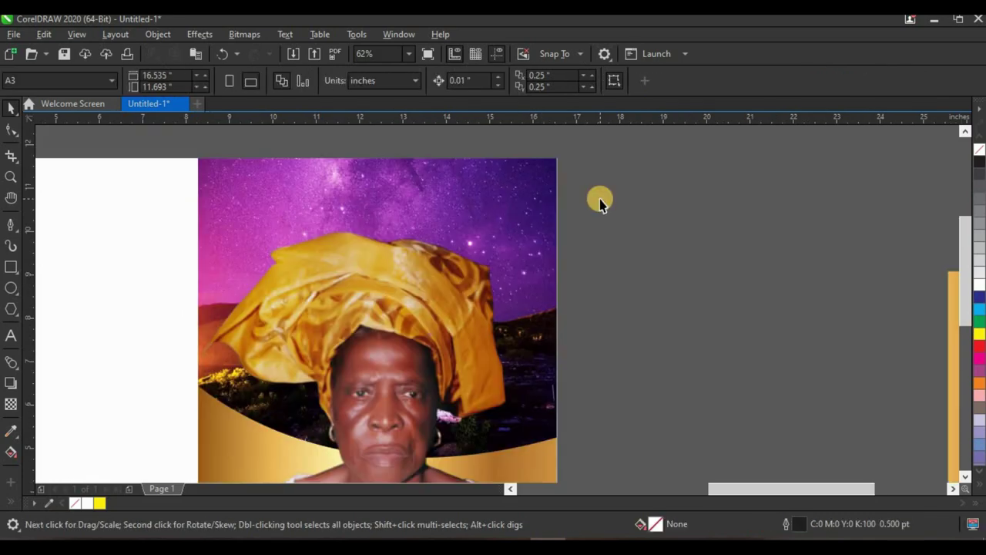
click(454, 185)
- Try to move the starry-sky image out beside the right panel, and undo the move
scroll(455, 185, down, 2)
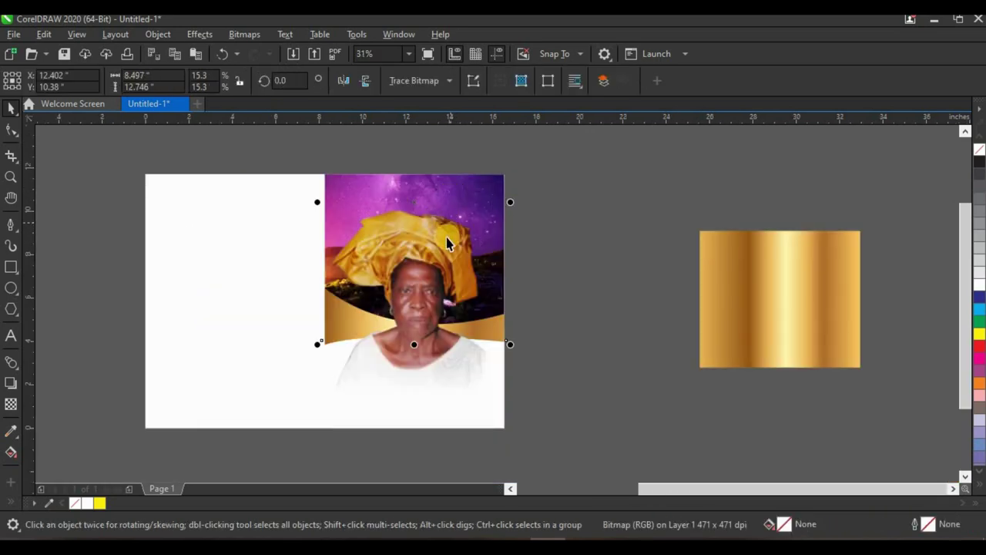
scroll(447, 238, down, 2)
scroll(454, 210, up, 1)
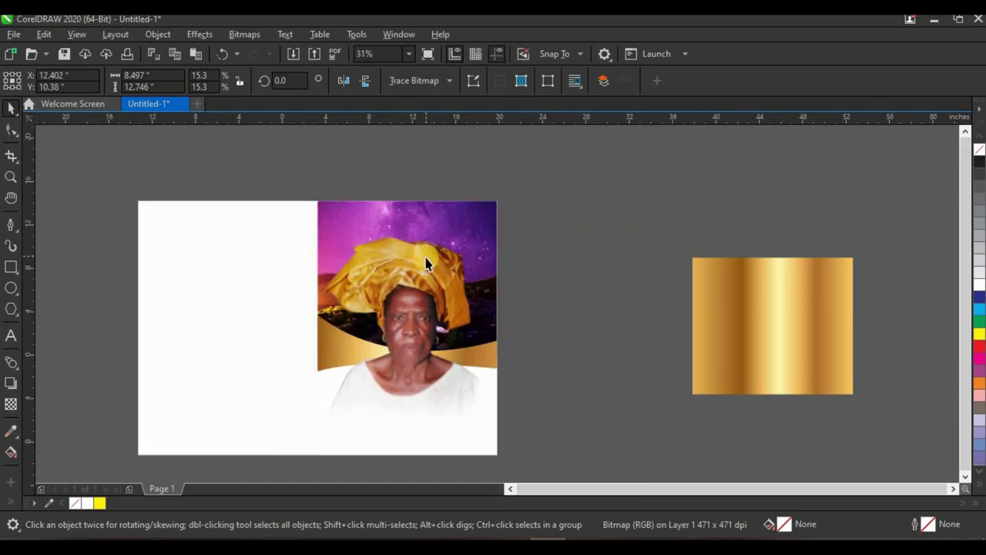
scroll(416, 244, down, 1)
drag(416, 243, 489, 239)
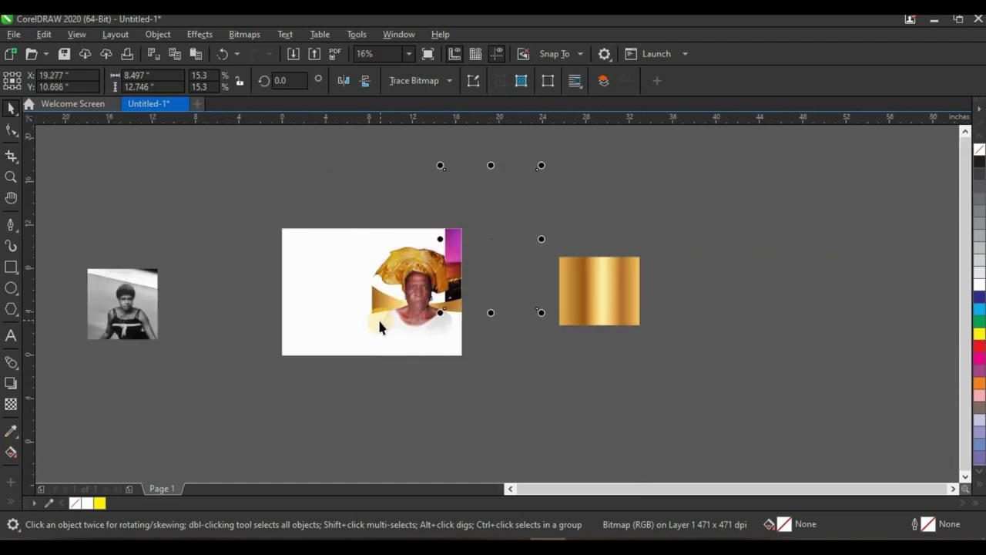
scroll(467, 256, up, 1)
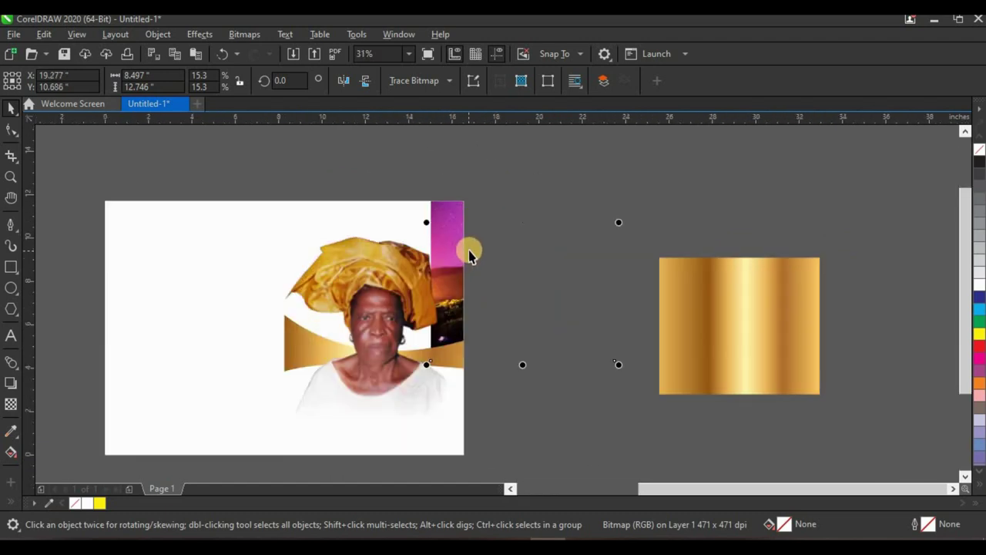
key(ctrl+z)
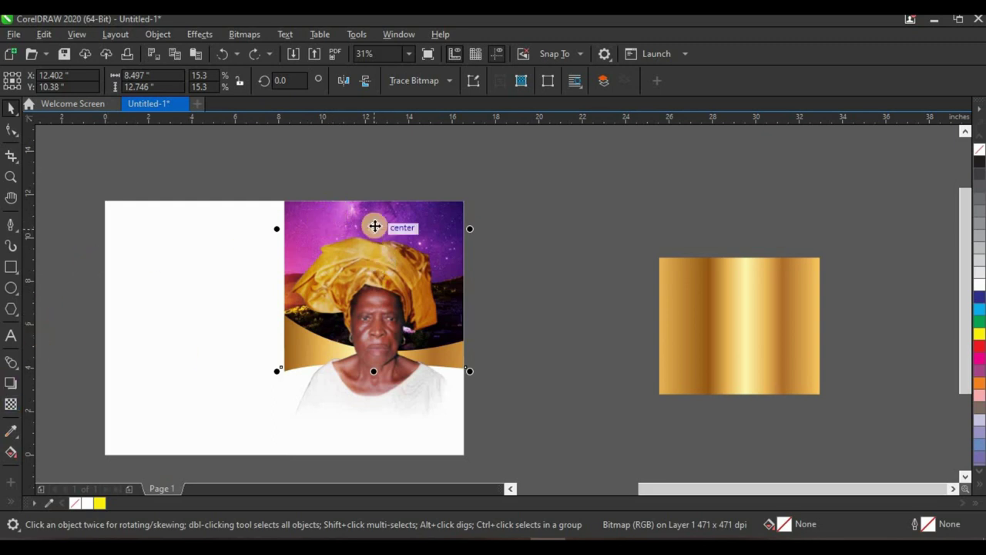
- Apply a uniform transparency of 19 to the starry-sky image and deselect it
click(10, 406)
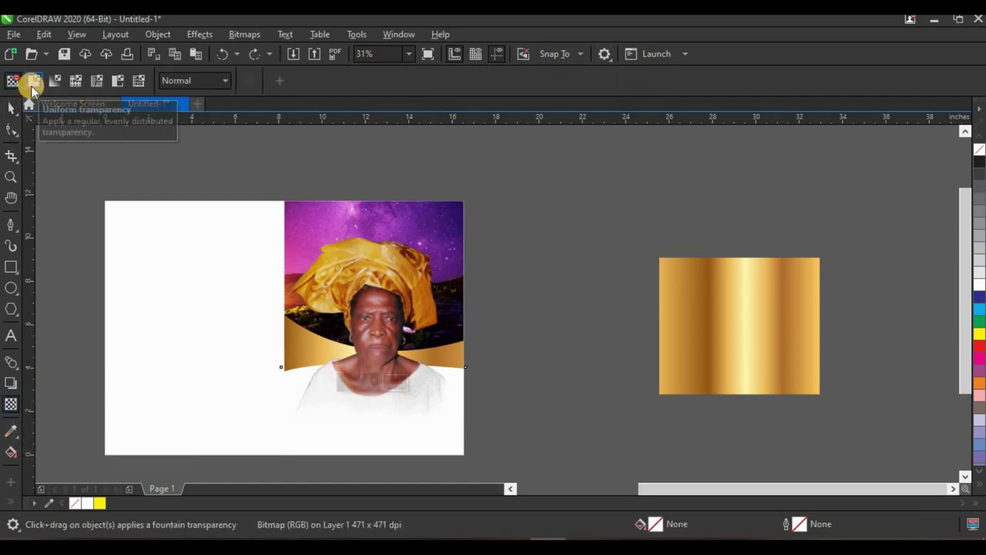
click(31, 83)
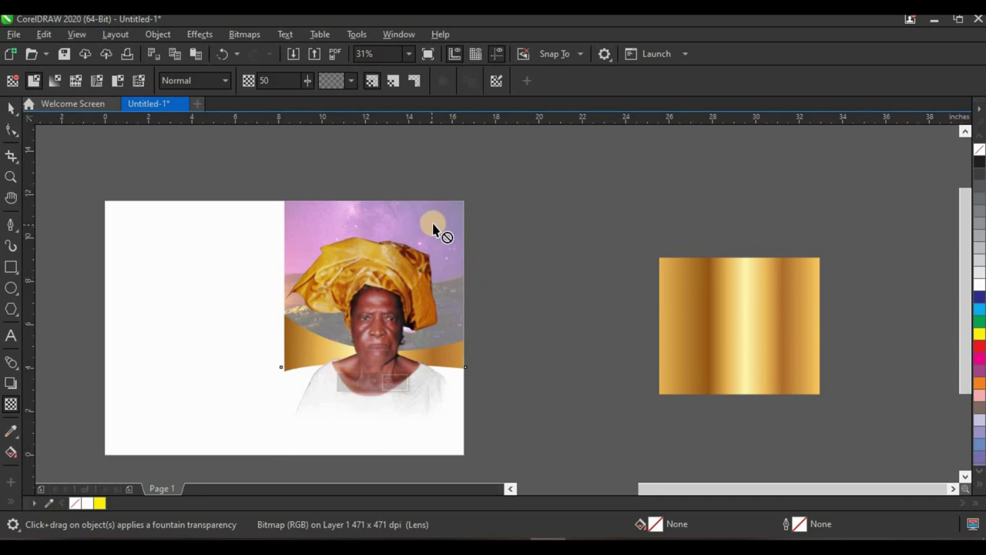
click(307, 80)
mouse_move(308, 102)
mouse_down()
mouse_move(291, 108)
mouse_move(299, 97)
mouse_up()
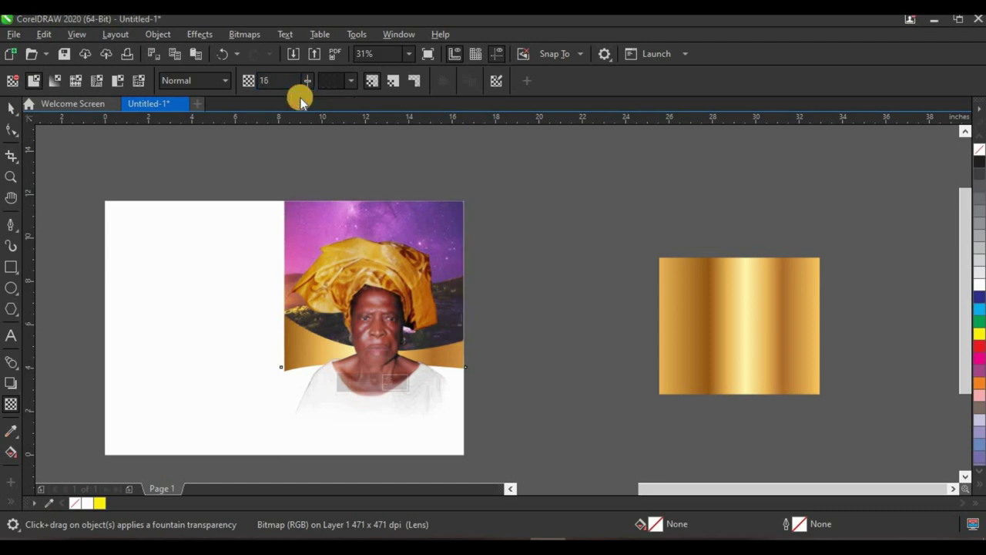
click(392, 144)
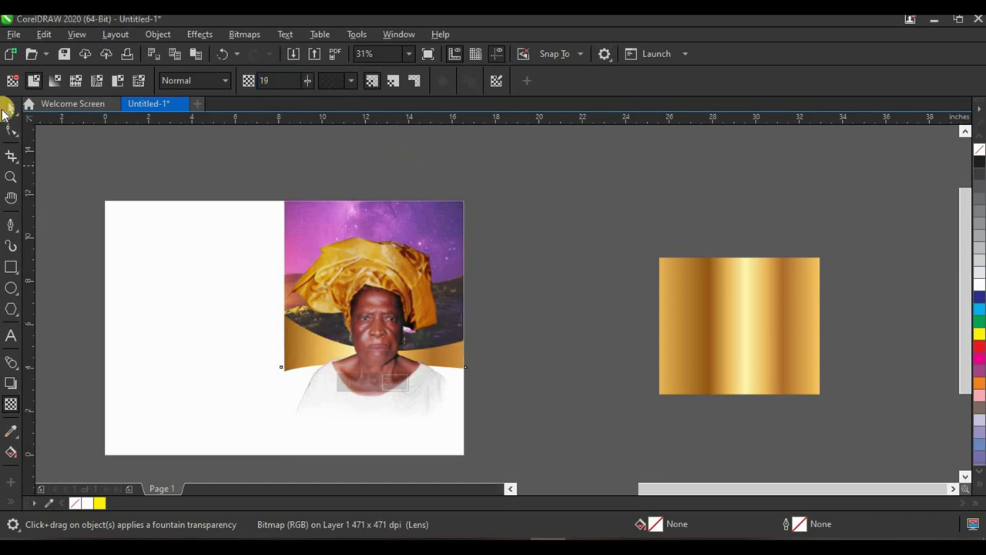
click(12, 107)
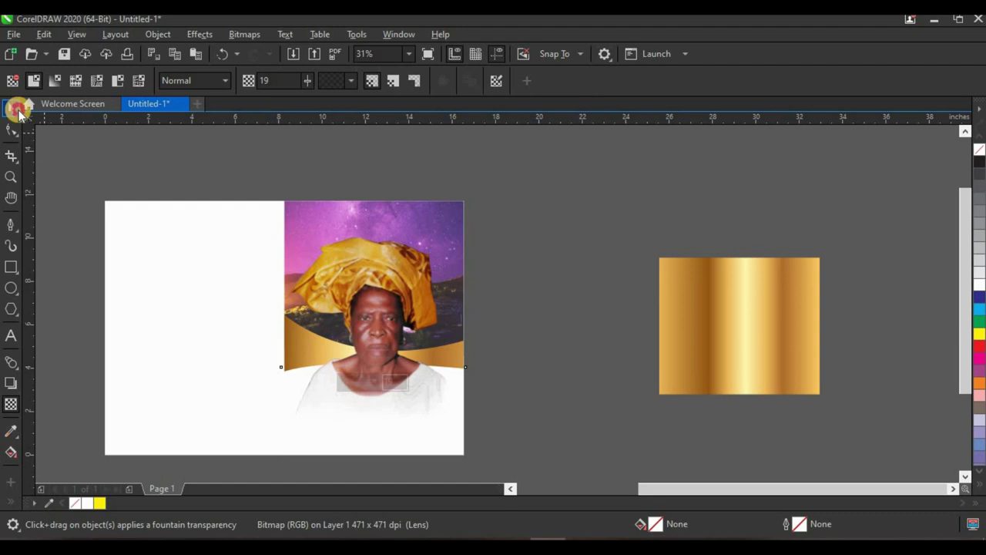
click(208, 171)
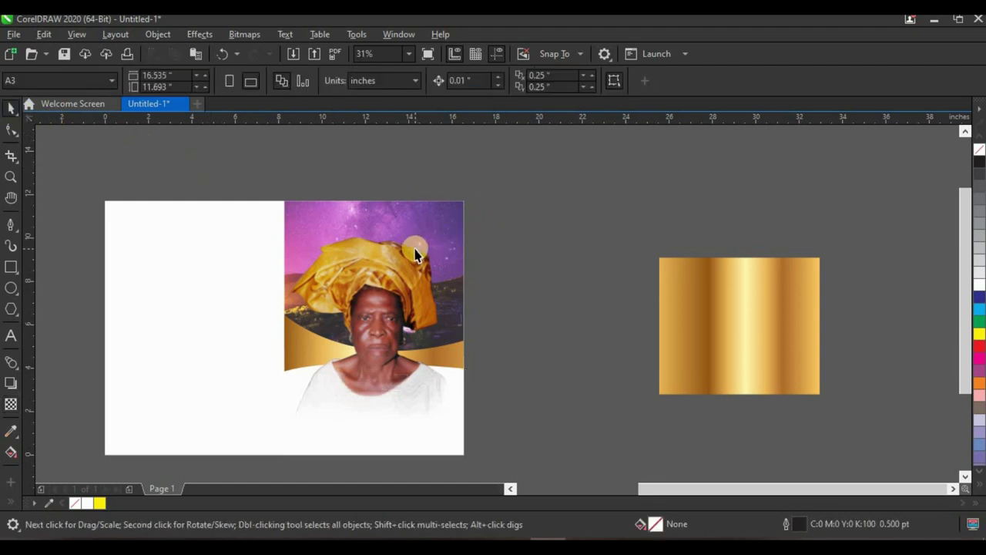
- Fill the right panel's PowerClip rectangle with a linear fountain fill running diagonally from magenta at the lower left to blue at the upper right
click(414, 255)
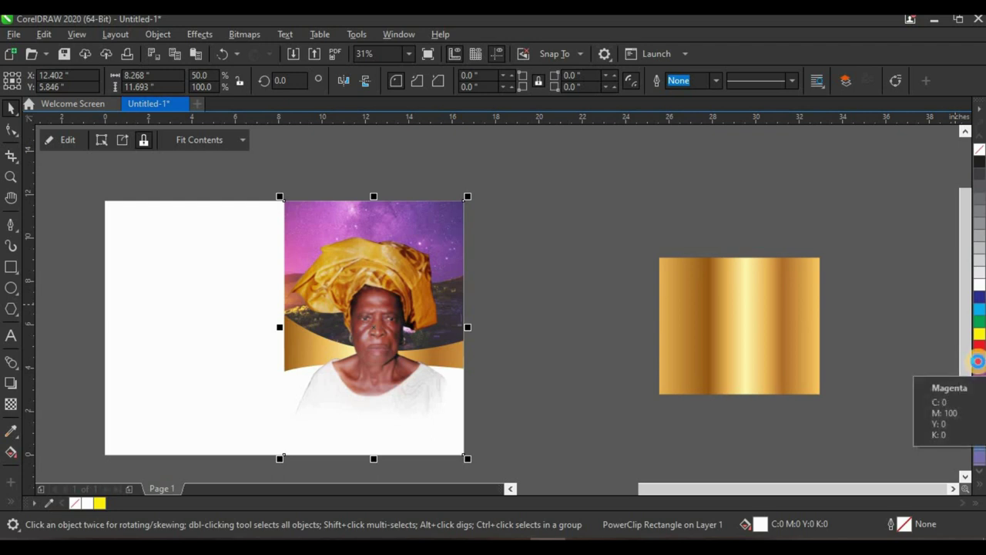
click(979, 358)
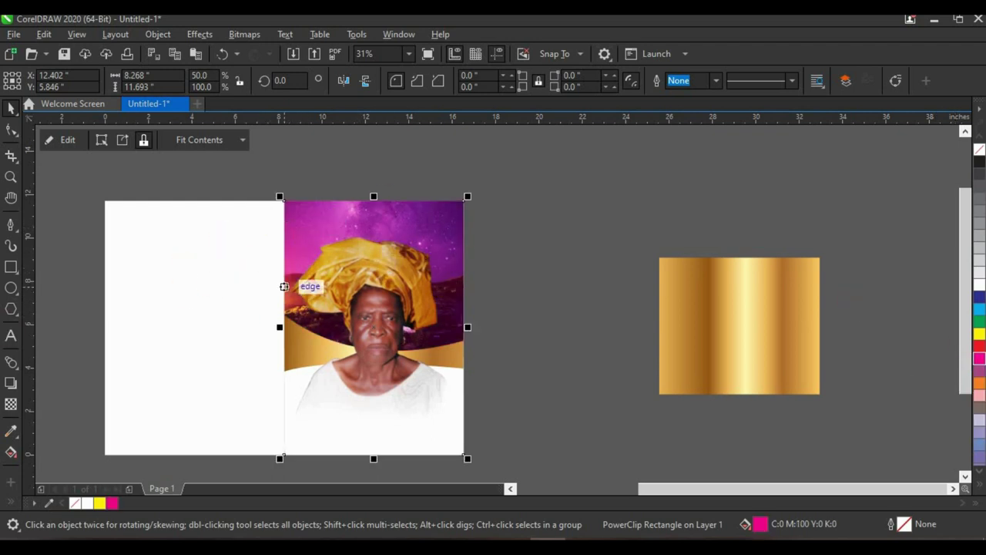
click(11, 453)
drag(308, 387, 479, 247)
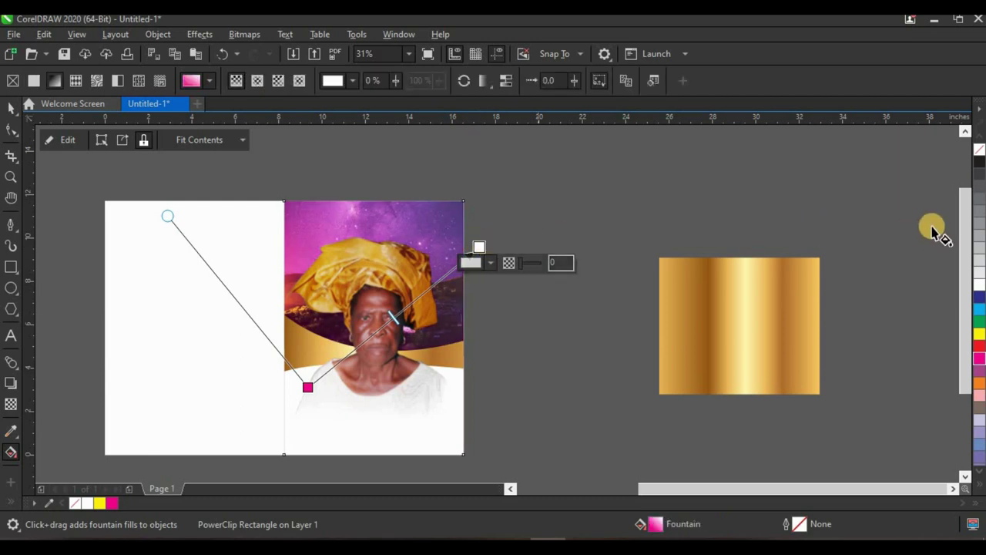
click(979, 301)
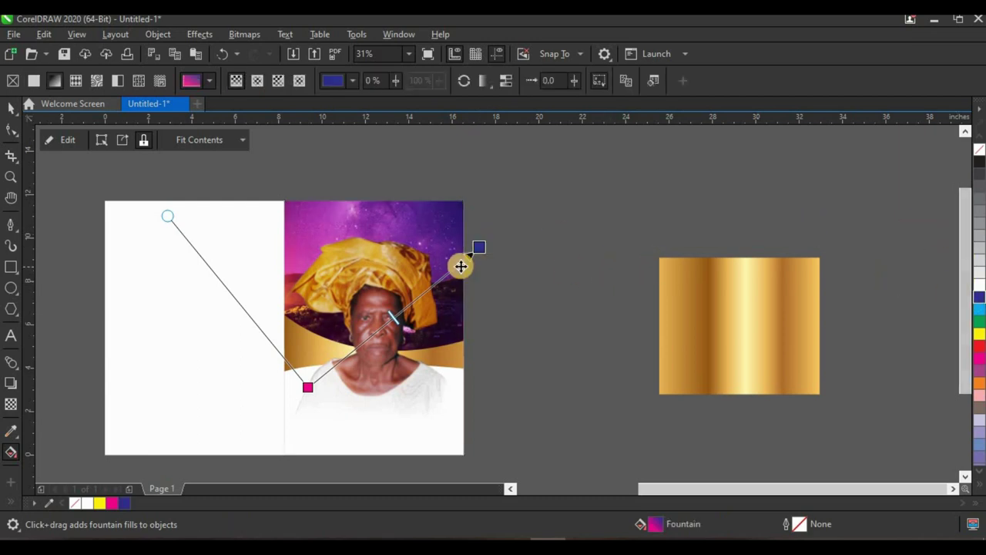
drag(482, 246, 504, 229)
drag(307, 387, 298, 390)
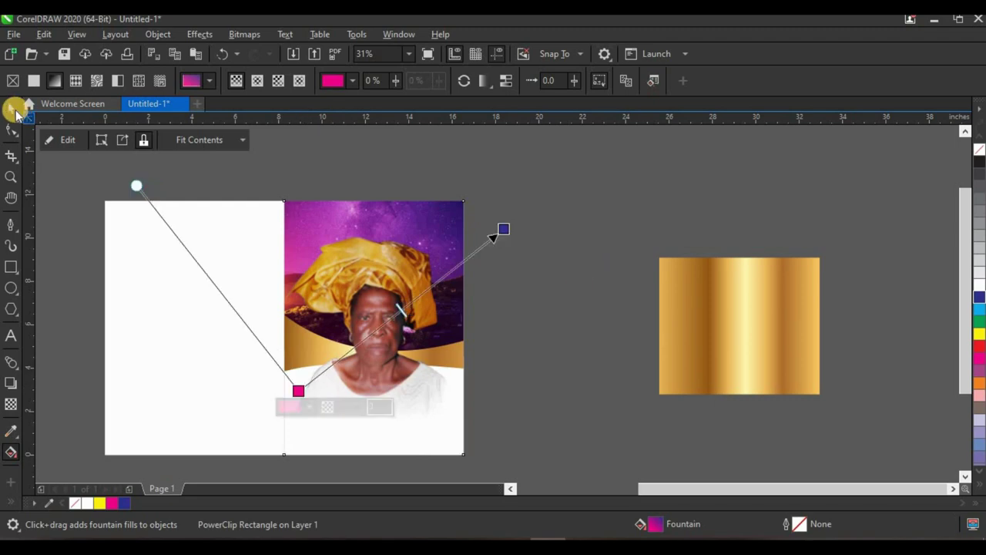
click(14, 110)
- Check the portrait against the tinted background up close and select the portrait image inside the PowerClip
scroll(362, 326, up, 3)
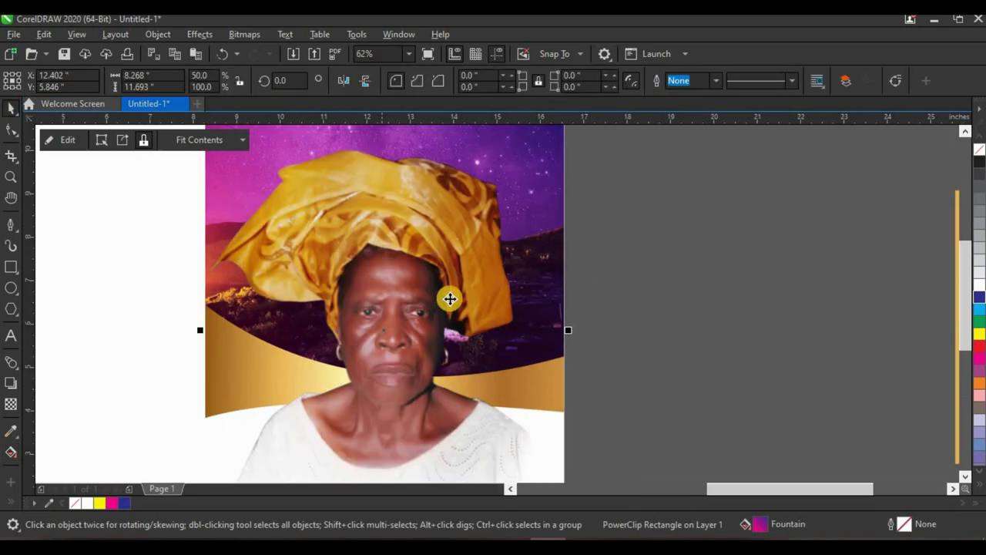
scroll(421, 323, up, 1)
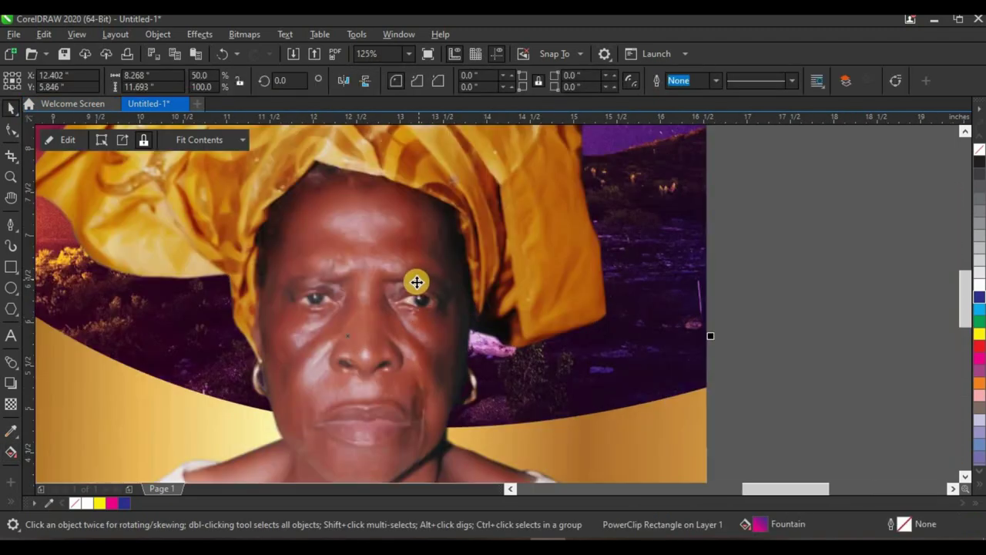
scroll(420, 282, down, 3)
scroll(428, 272, up, 3)
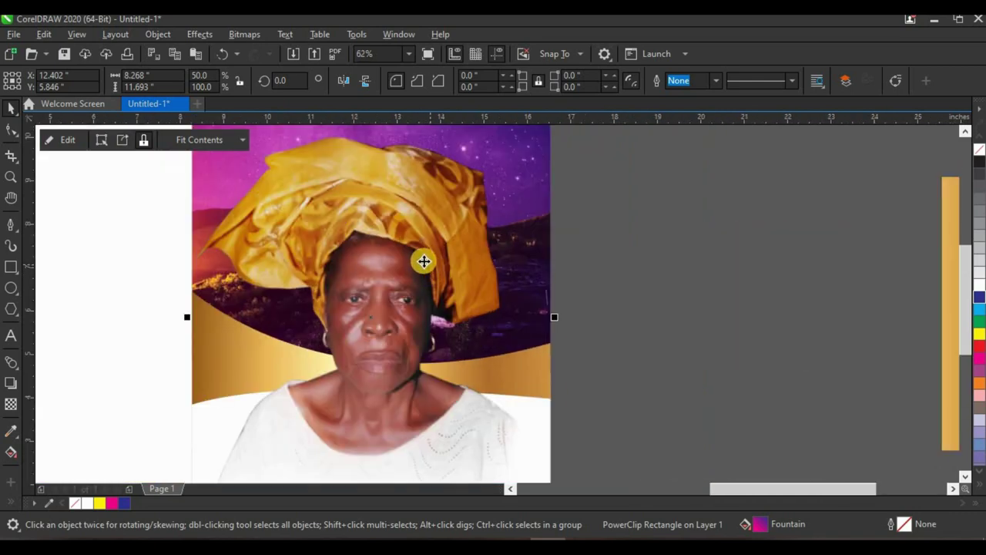
scroll(388, 251, down, 1)
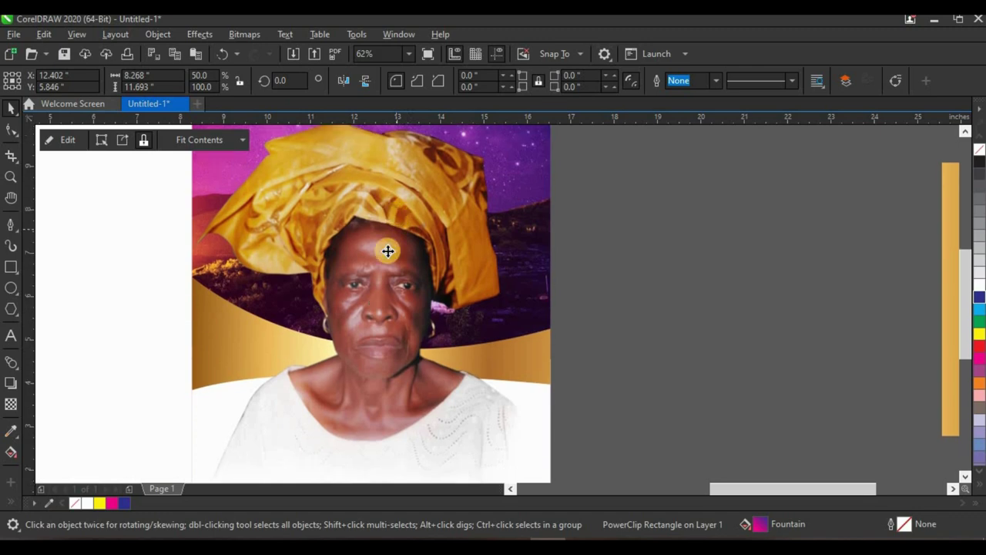
ctrl+click(375, 335)
- Try to move the portrait aside from the right panel, and restore it to its place
scroll(392, 305, down, 1)
drag(392, 306, 531, 291)
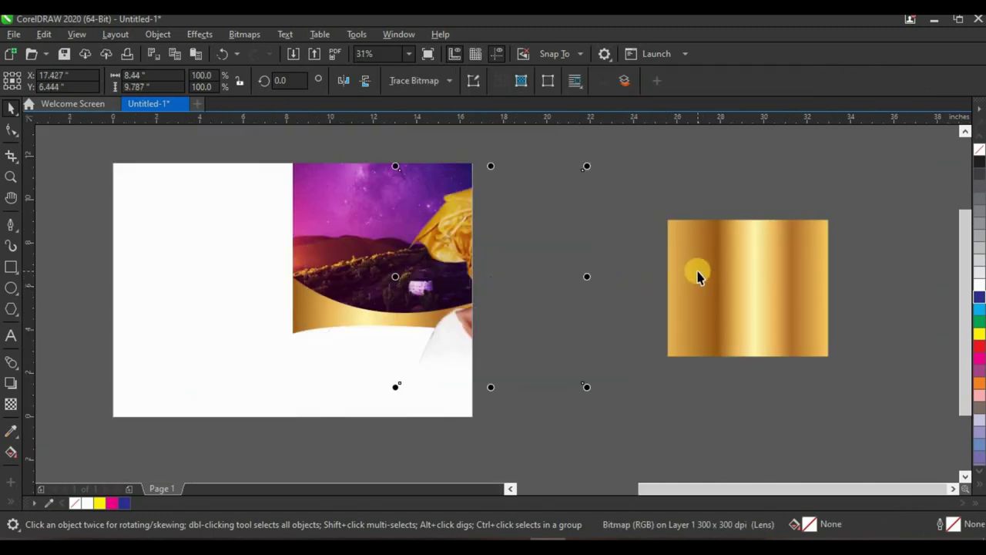
drag(697, 277, 583, 290)
- Brighten and add contrast to the portrait with a Tone Curve through about X 154, Y 186 and X 84, Y 93, and deselect it
click(202, 35)
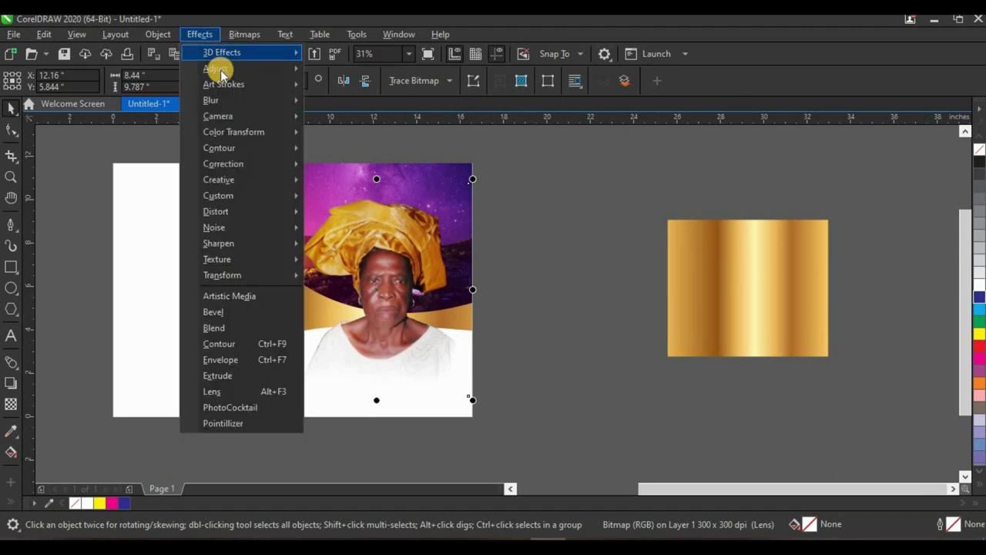
mouse_move(220, 71)
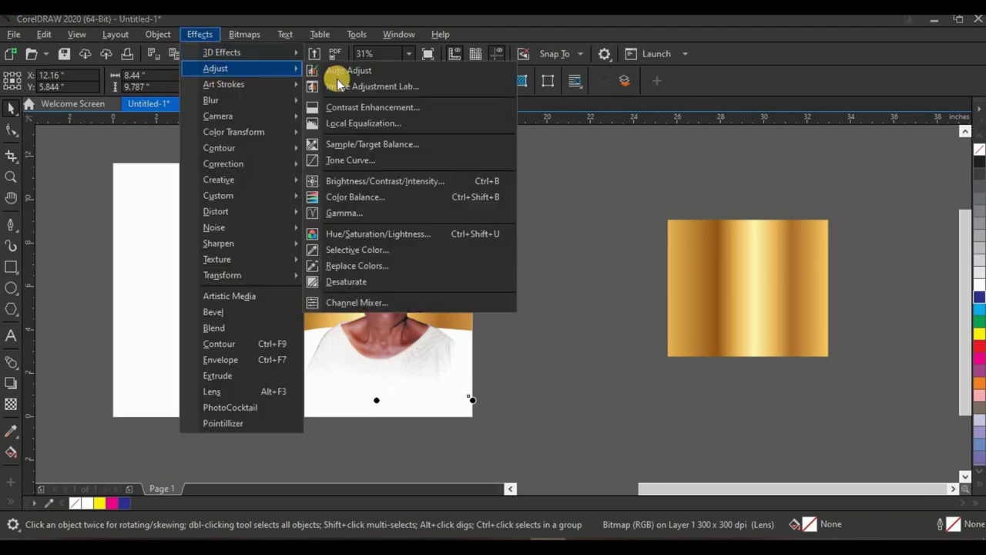
click(357, 163)
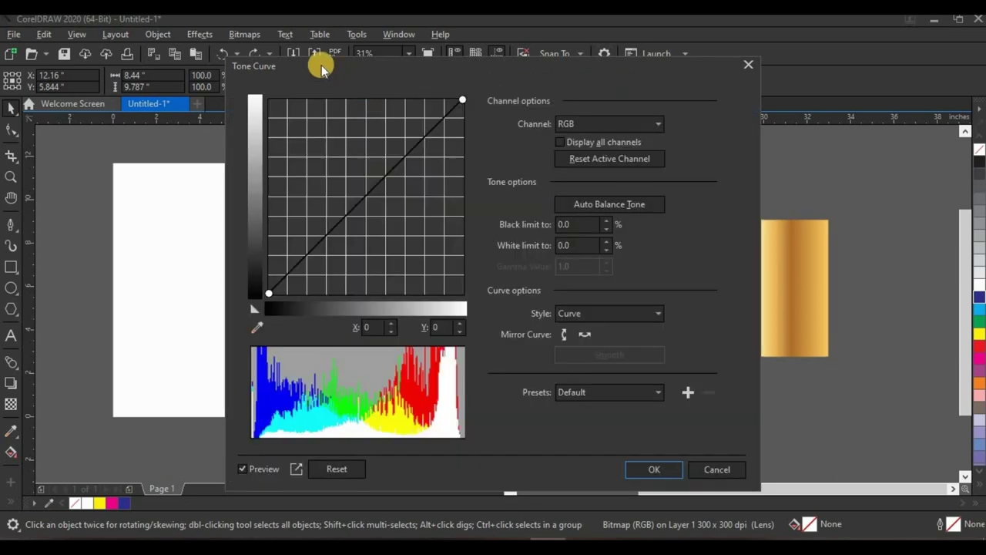
drag(321, 68, 585, 59)
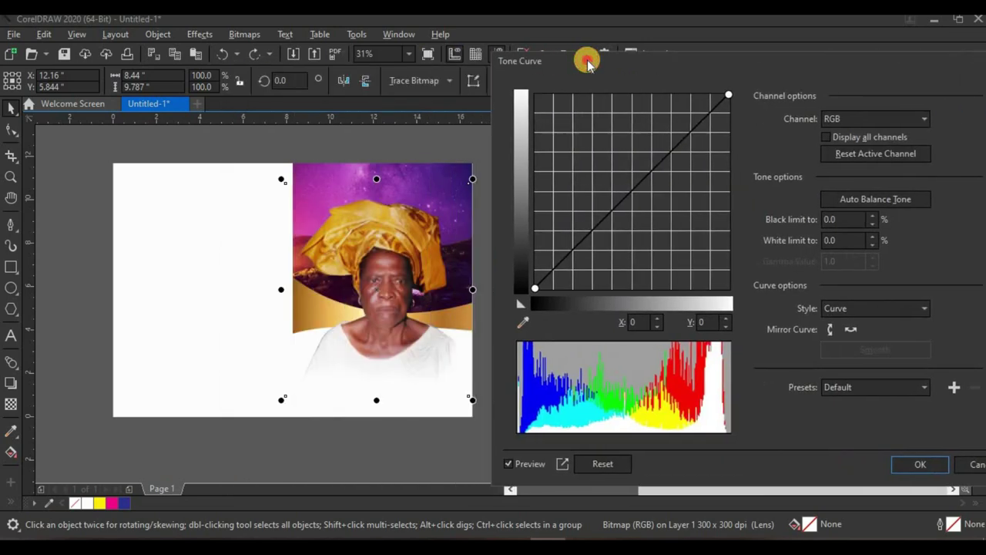
drag(660, 163, 652, 151)
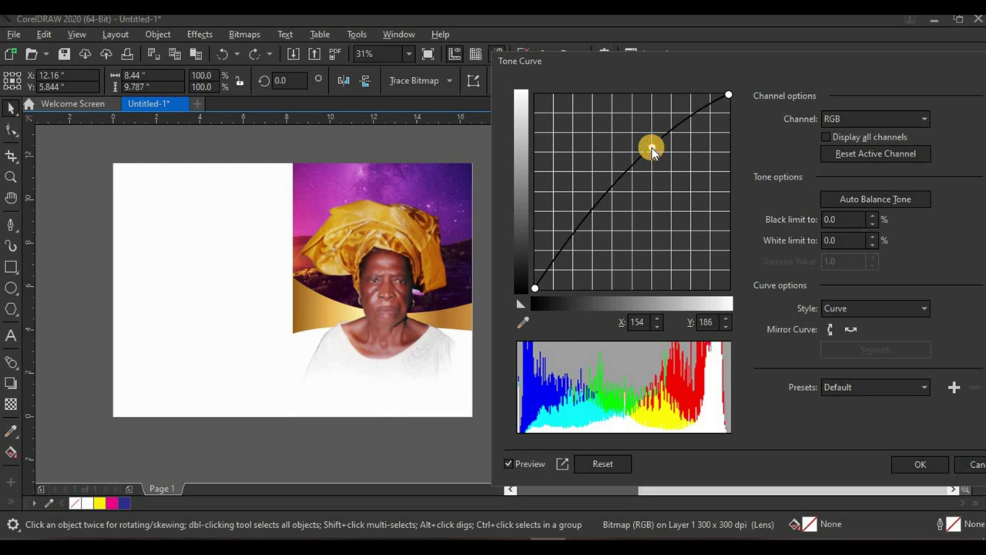
drag(592, 214, 599, 221)
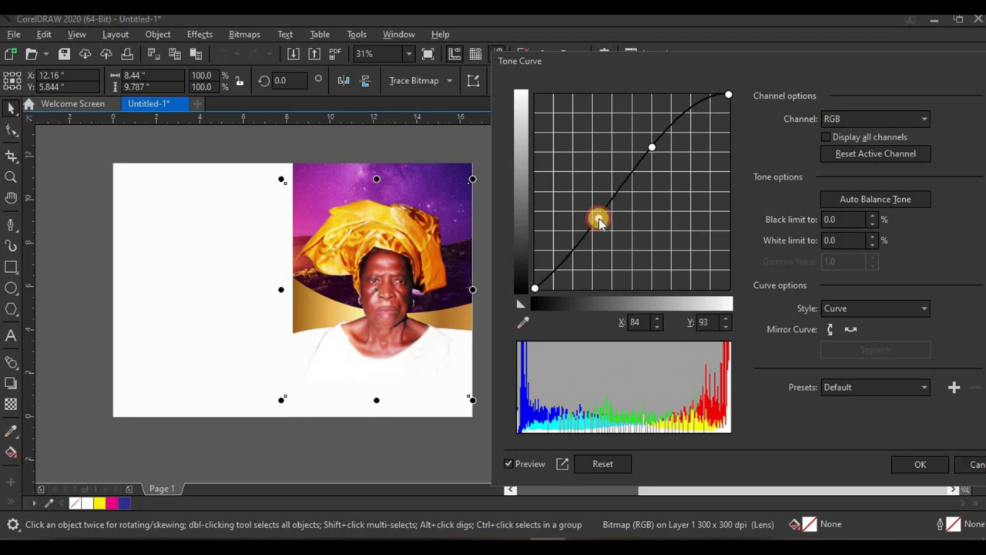
click(651, 149)
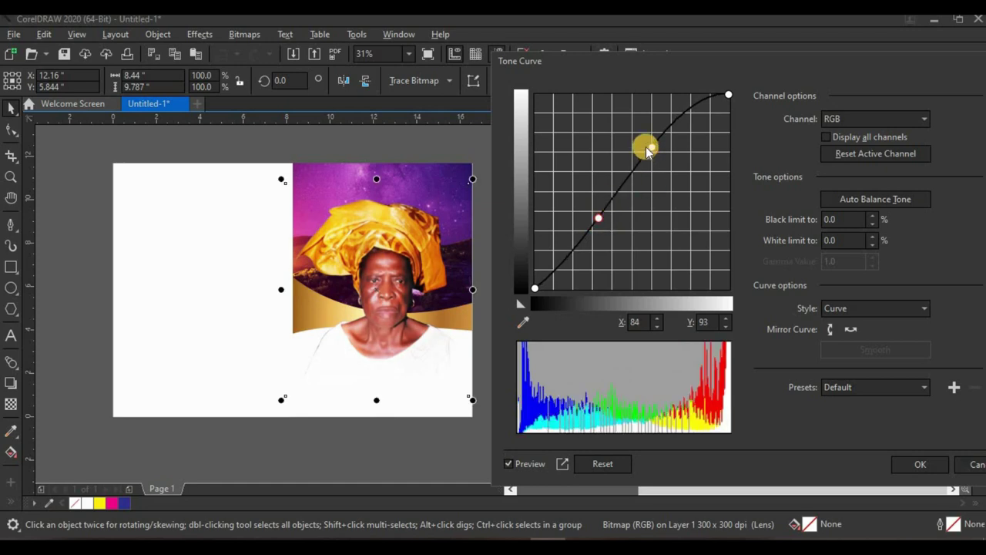
click(898, 456)
click(543, 209)
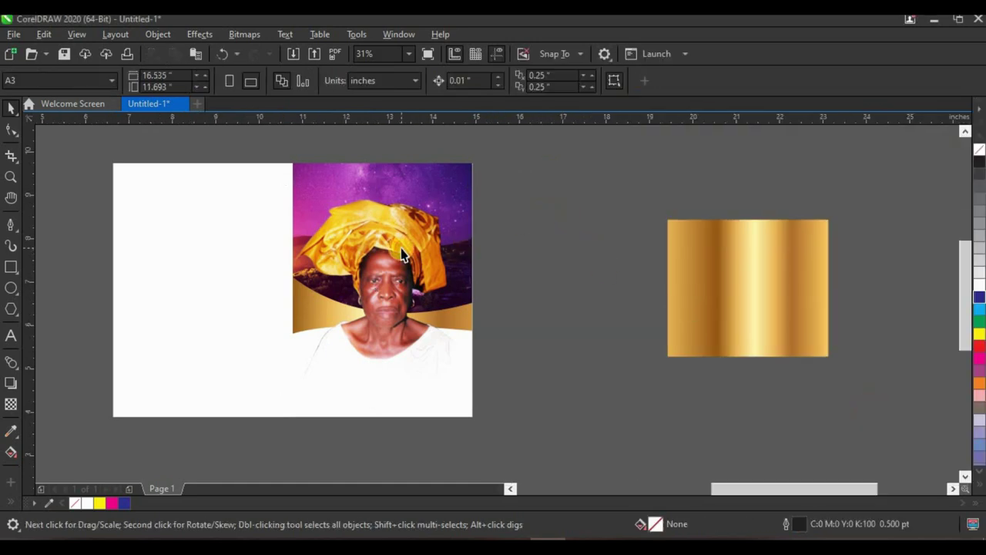
- Copy the right panel's magenta-to-blue fountain fill onto the blank left panel
scroll(402, 255, up, 3)
scroll(407, 280, down, 3)
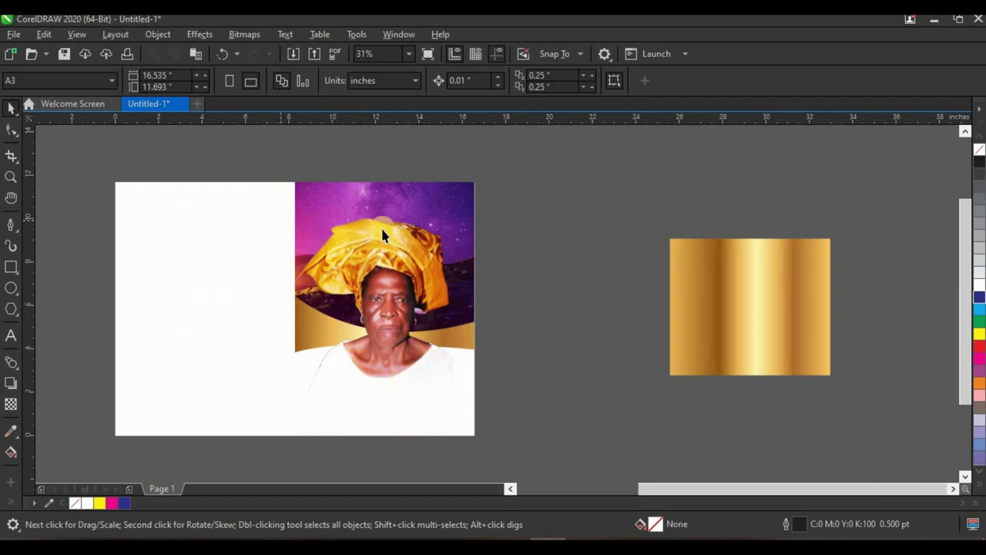
click(404, 201)
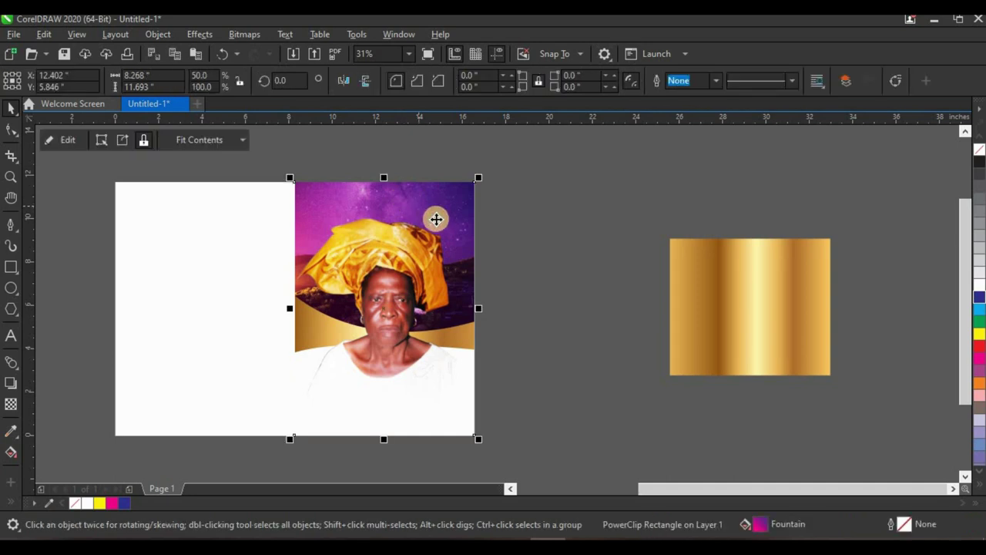
drag(404, 194, 400, 188)
drag(238, 201, 215, 229)
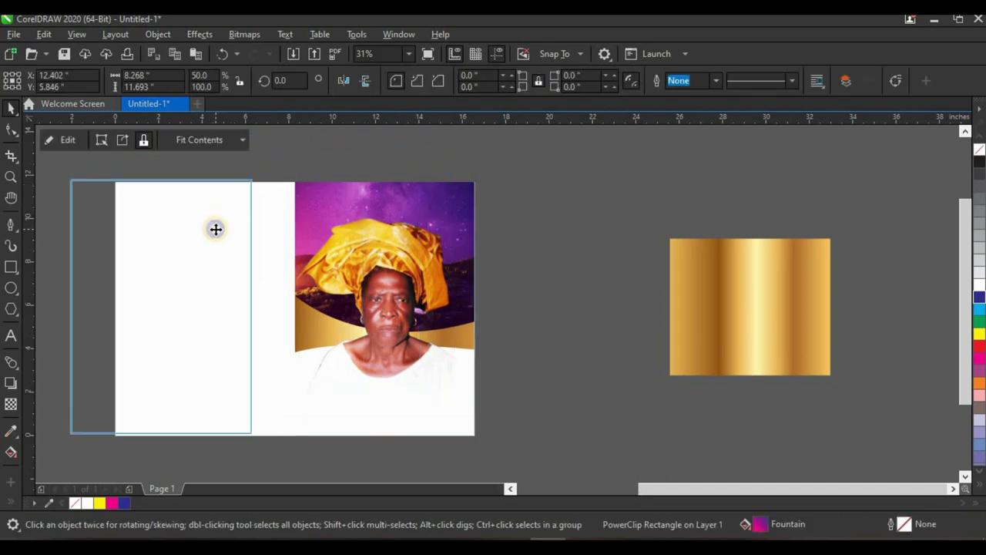
right_click(215, 229)
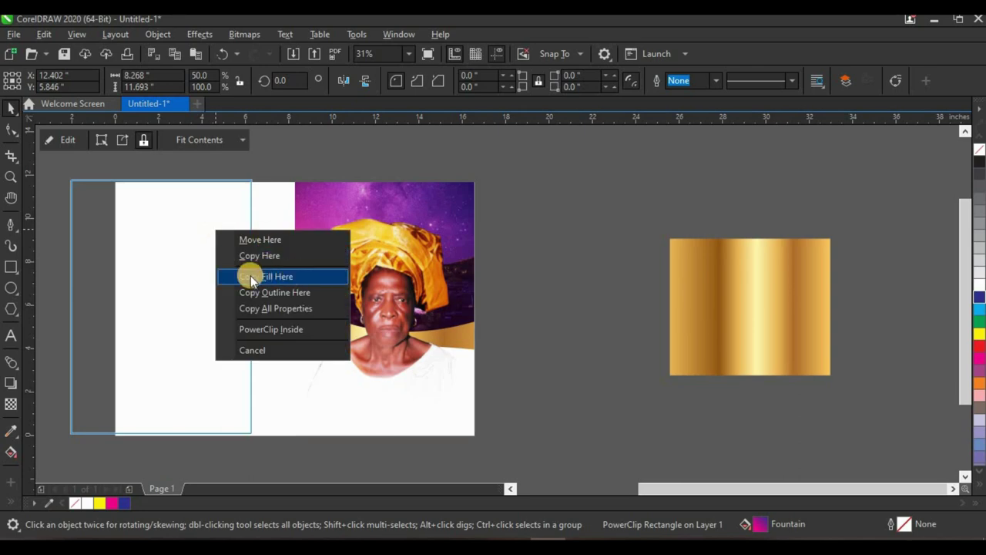
click(292, 276)
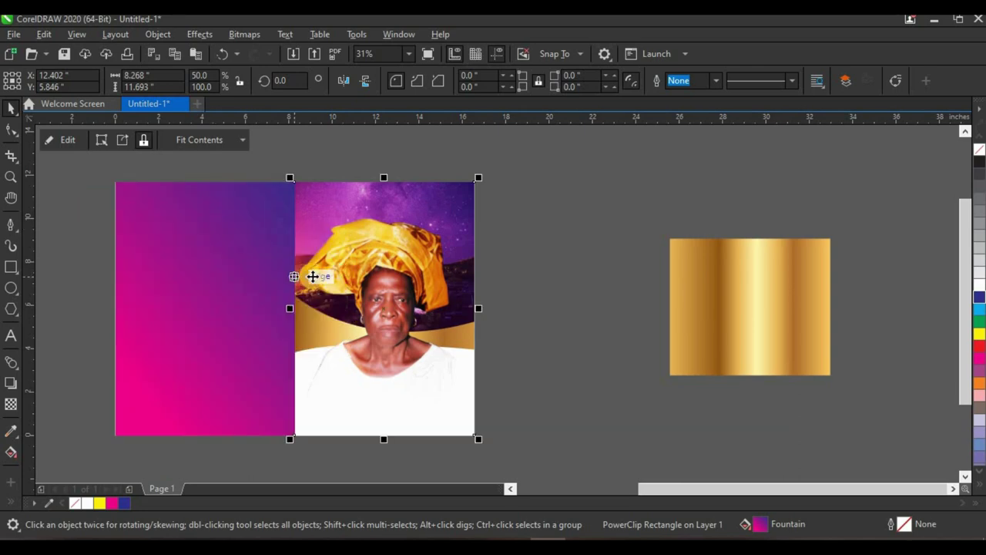
- Stretch the left panel's fountain fill so its magenta start and blue end lie beyond the panel's opposite corners
click(547, 236)
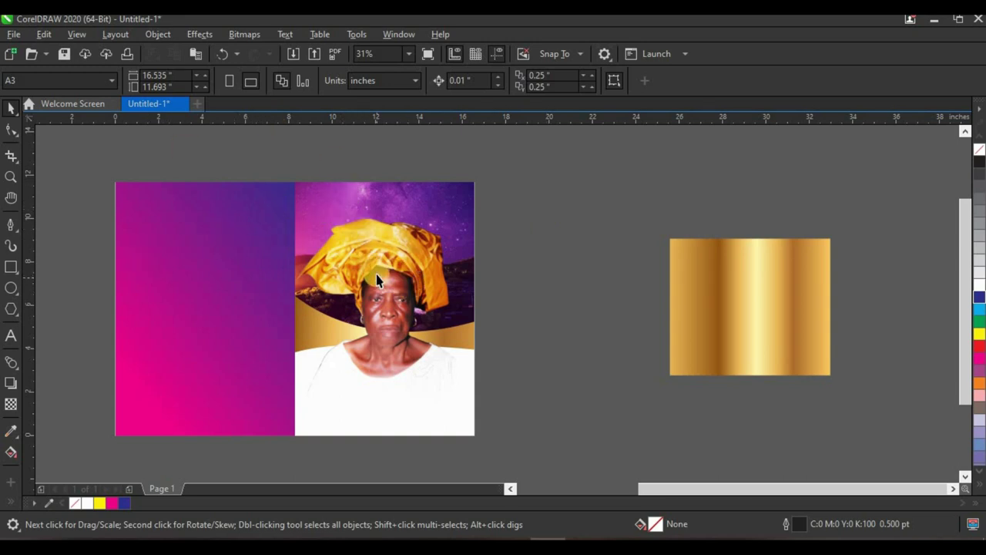
click(212, 266)
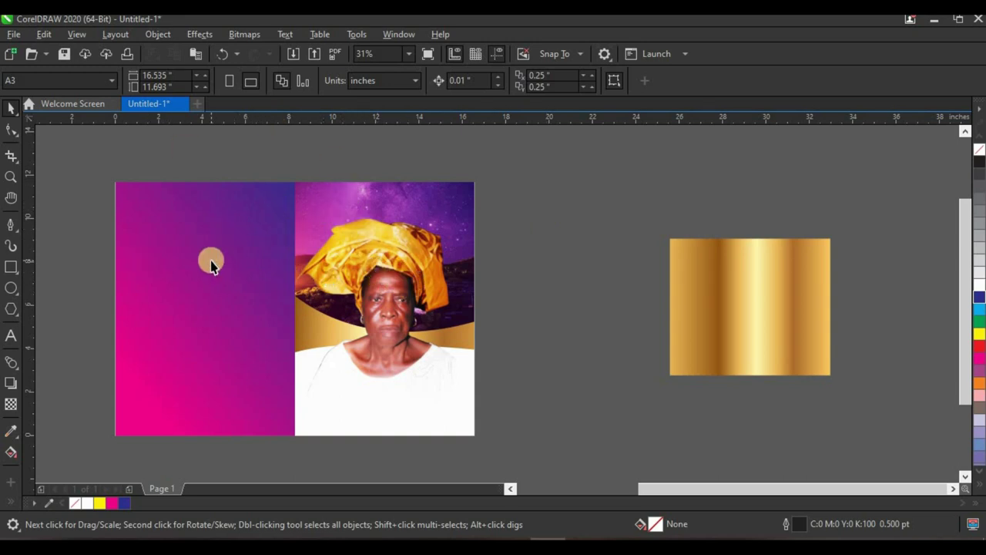
click(211, 263)
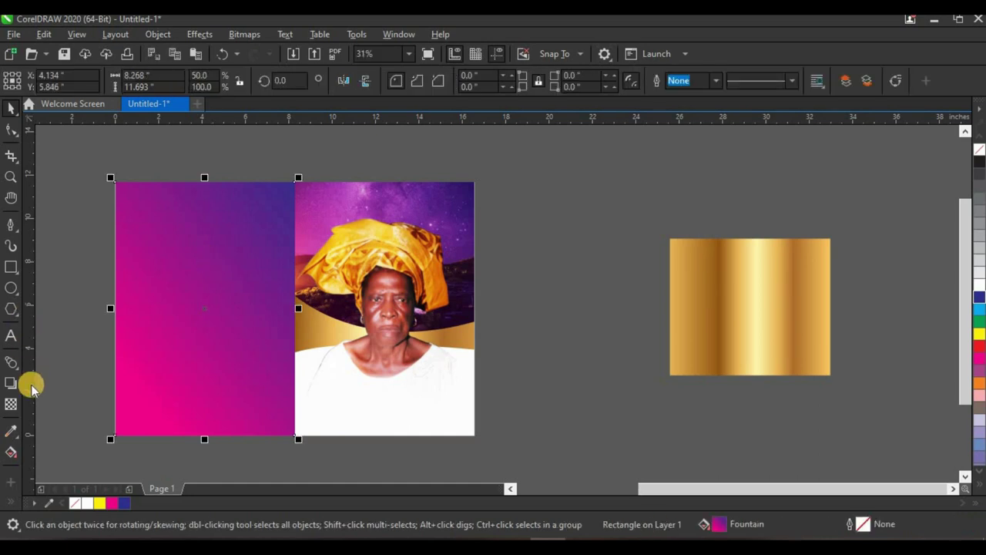
click(9, 455)
scroll(254, 323, down, 2)
drag(189, 358, 143, 393)
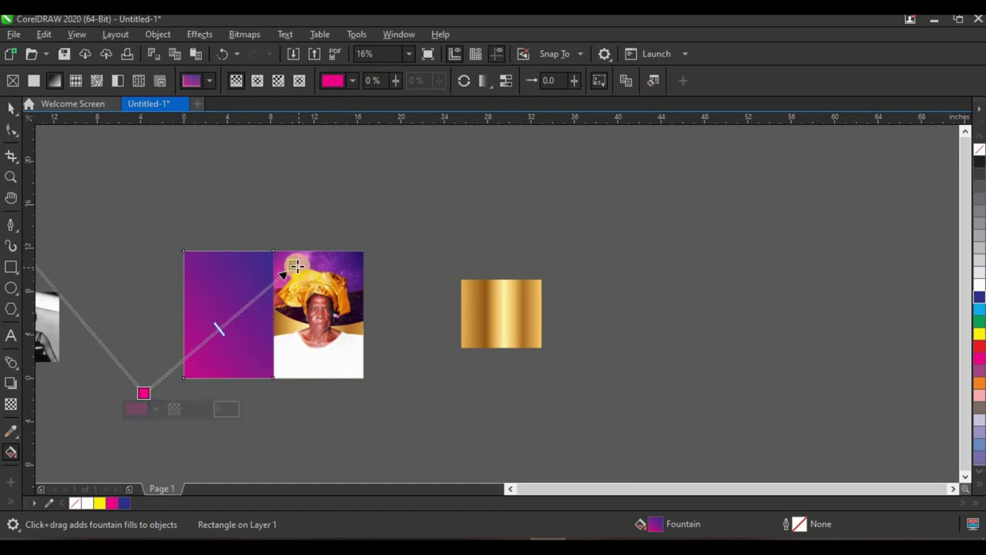
click(295, 268)
click(142, 390)
click(11, 108)
scroll(320, 327, up, 2)
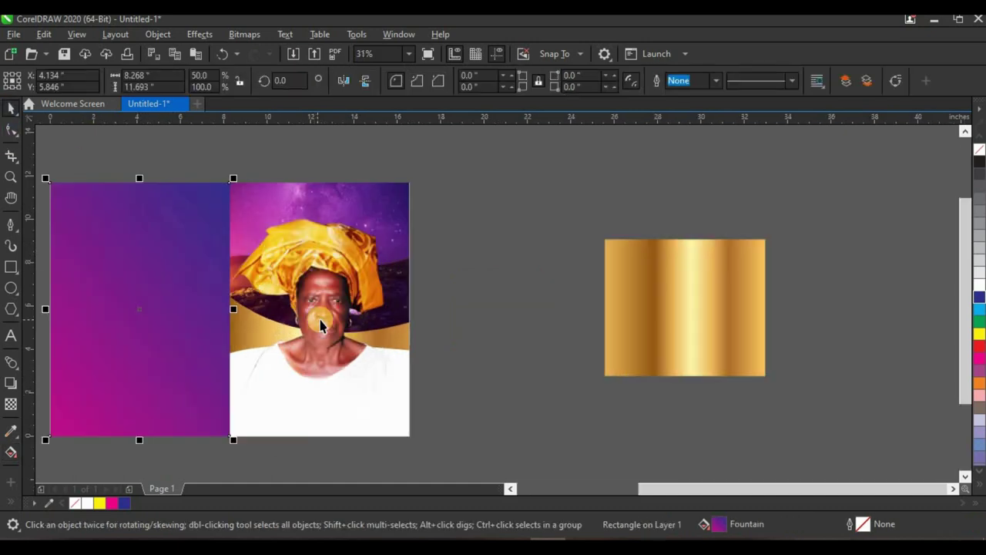
click(406, 331)
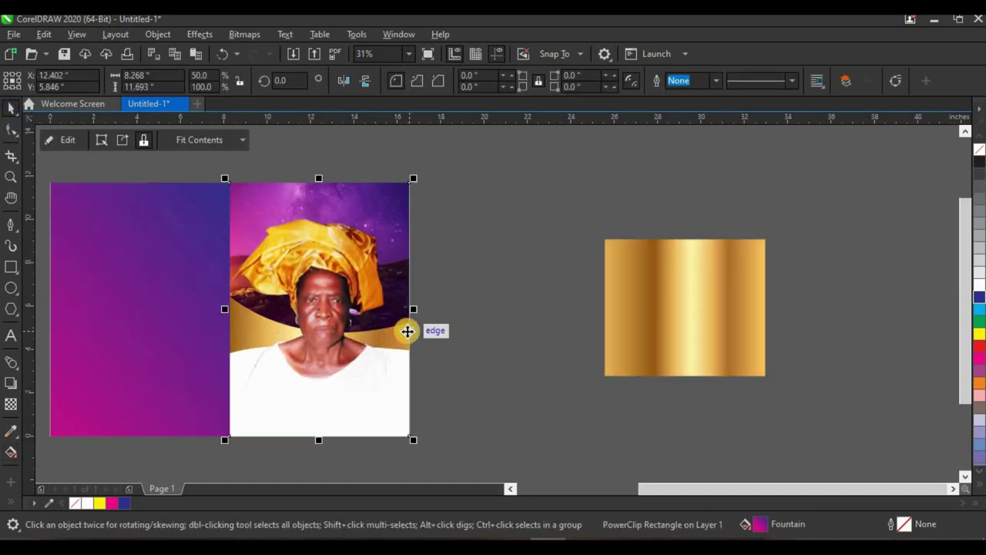
click(471, 282)
scroll(364, 285, down, 2)
scroll(301, 289, up, 2)
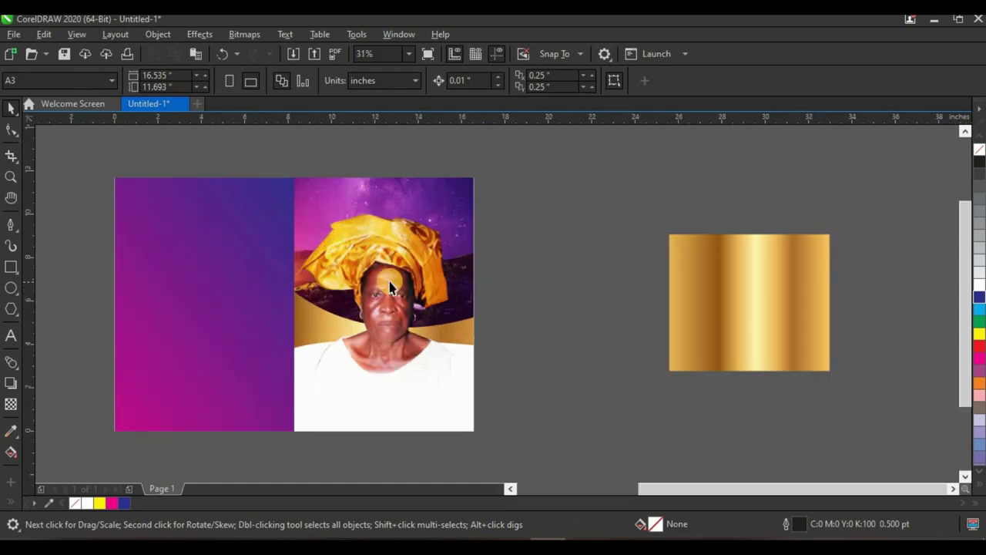
scroll(409, 286, down, 2)
scroll(316, 269, up, 2)
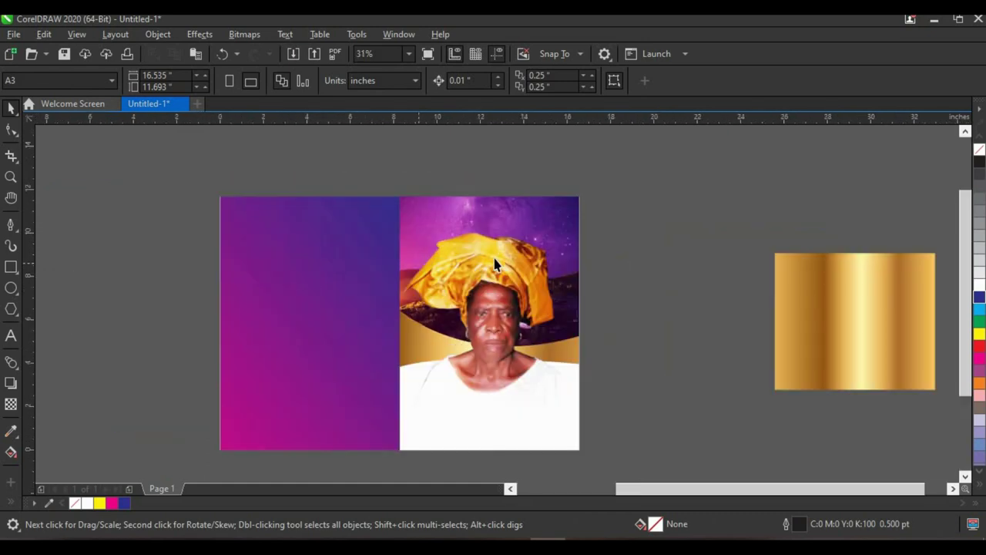
- Copy the starry-sky bitmap from the right panel and PowerClip it inside the left panel
click(527, 233)
ctrl+click(550, 215)
click(551, 212)
ctrl+click(553, 212)
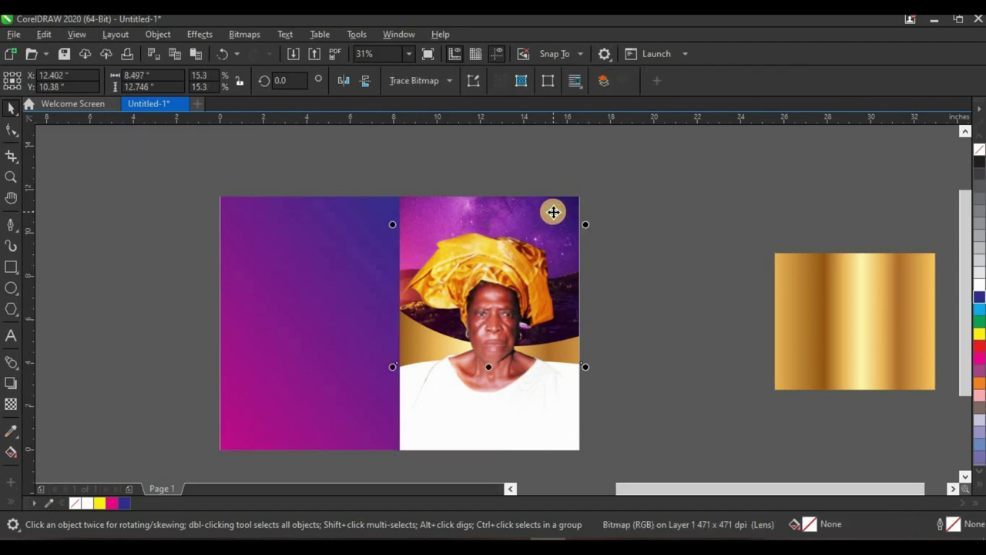
click(642, 201)
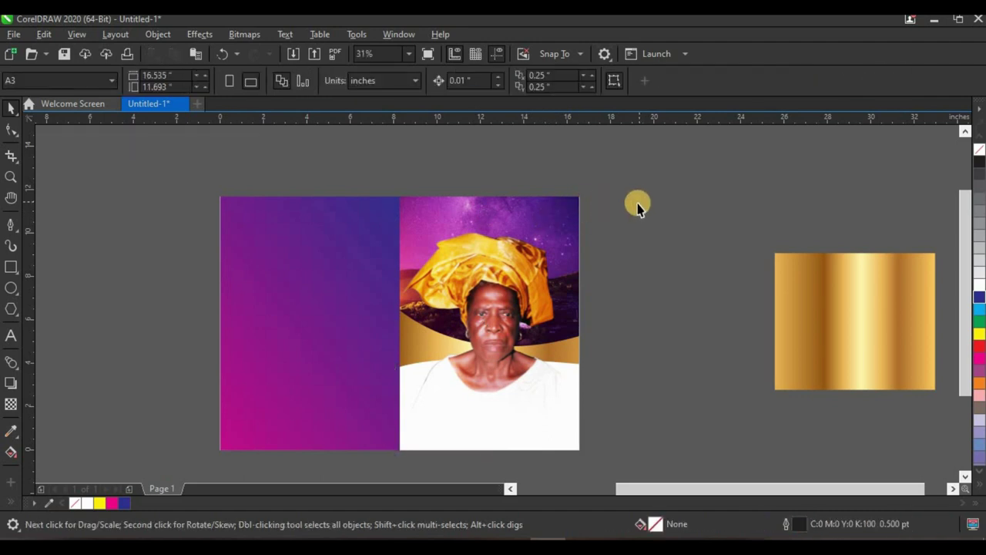
ctrl+click(524, 246)
drag(518, 191, 318, 267)
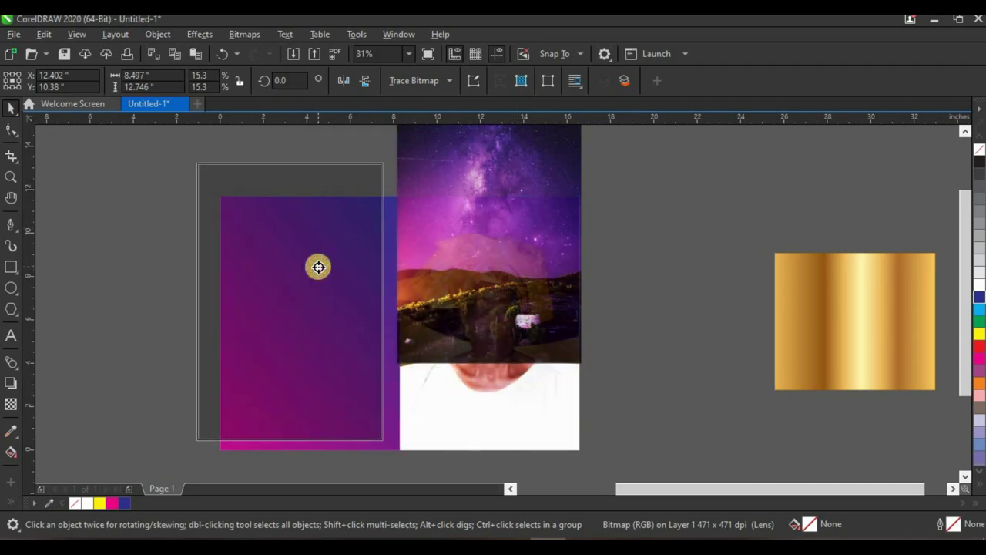
drag(319, 267, 318, 267)
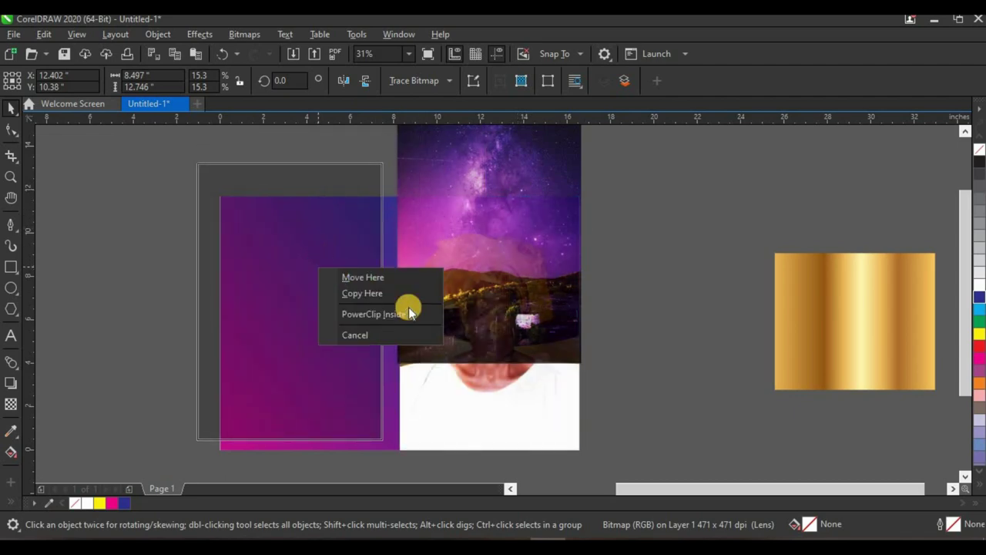
click(412, 322)
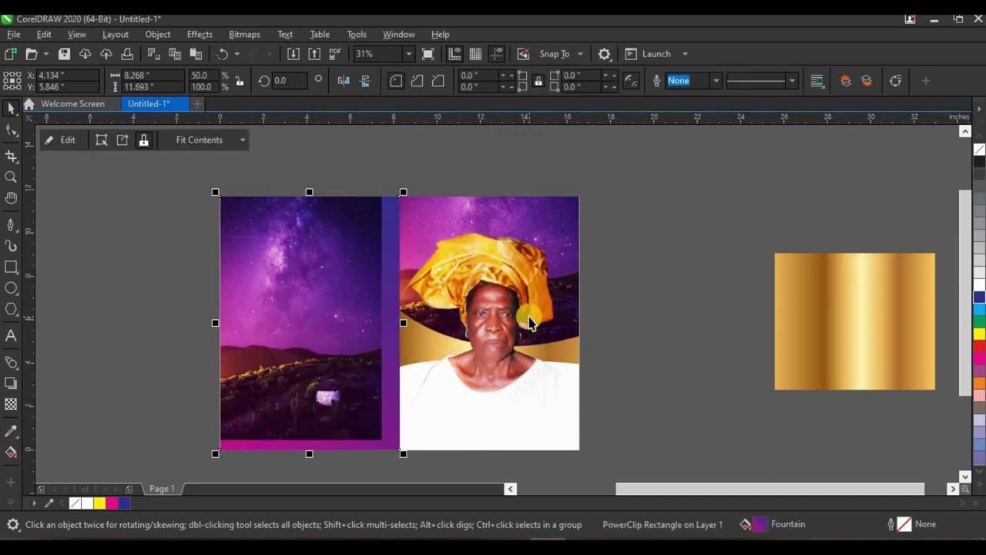
- Enlarge the sky bitmap to about 9.8 by 14.7 inches and shift it down over the left panel's lower part
mouse_move(327, 321)
mouse_down()
mouse_move(326, 357)
mouse_move(332, 335)
mouse_move(337, 356)
mouse_up()
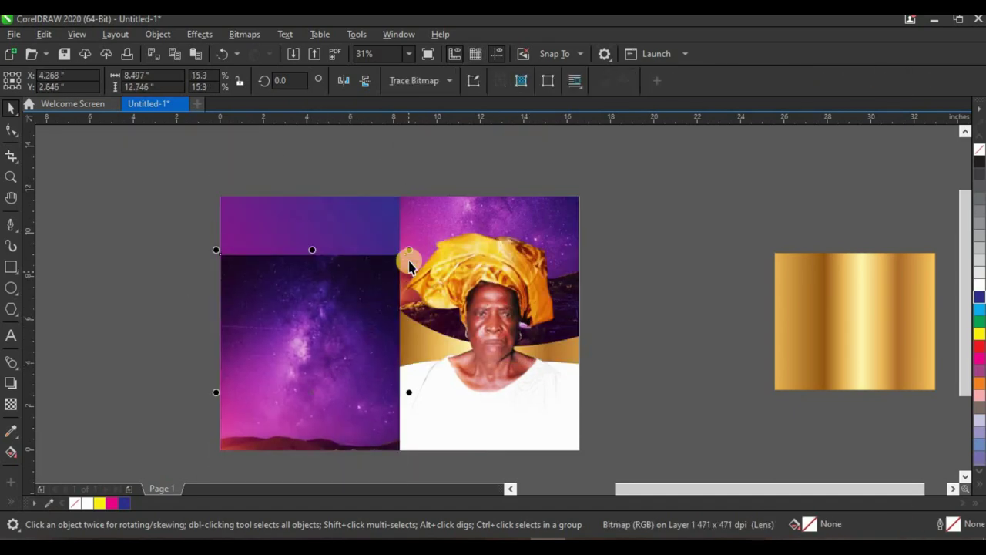
drag(409, 251, 420, 232)
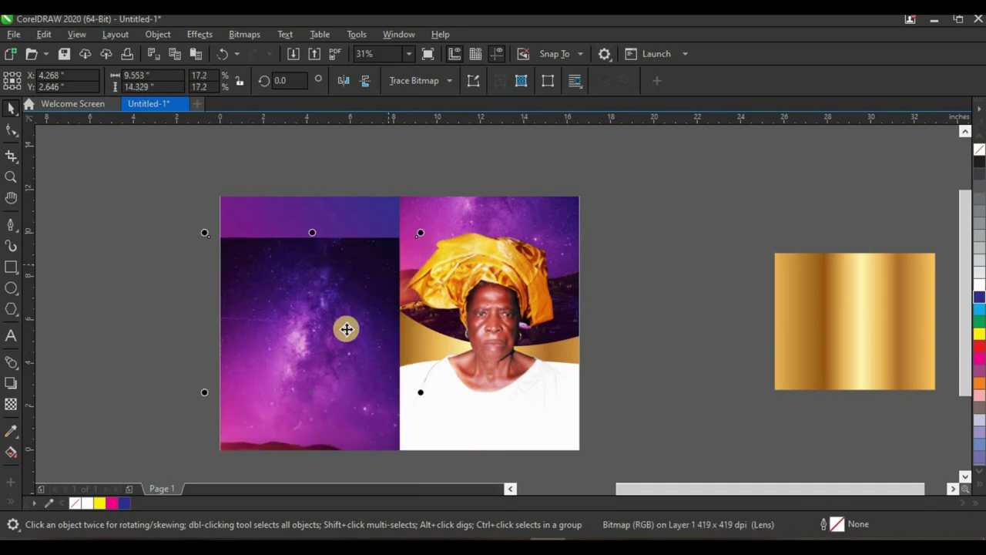
drag(340, 335, 336, 349)
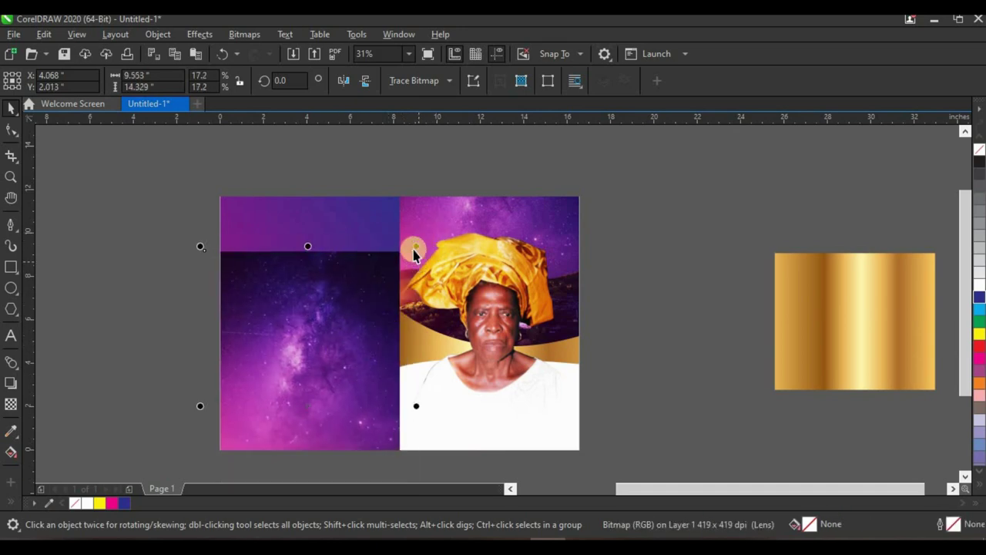
drag(417, 246, 421, 238)
mouse_move(353, 301)
mouse_down()
mouse_move(352, 288)
mouse_move(358, 316)
mouse_up()
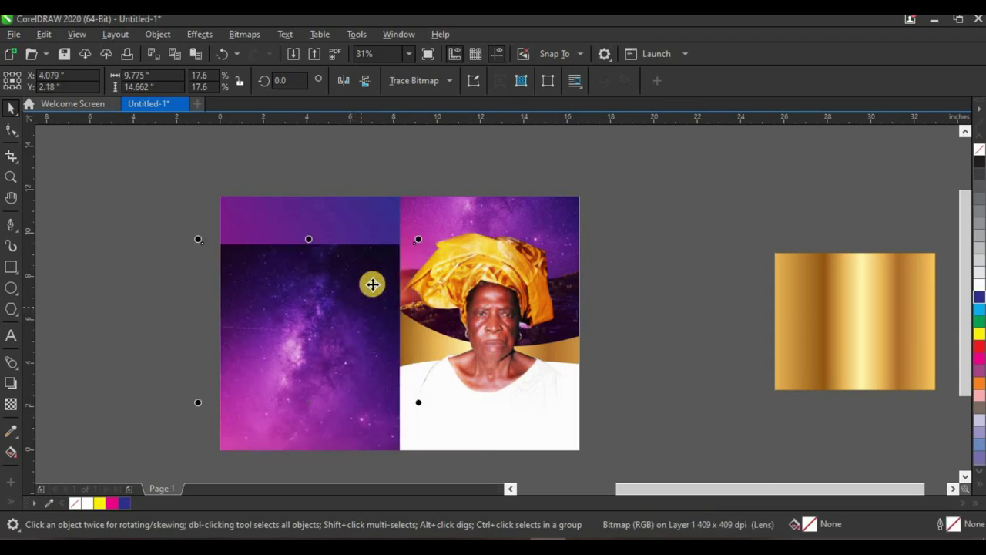
key(Escape)
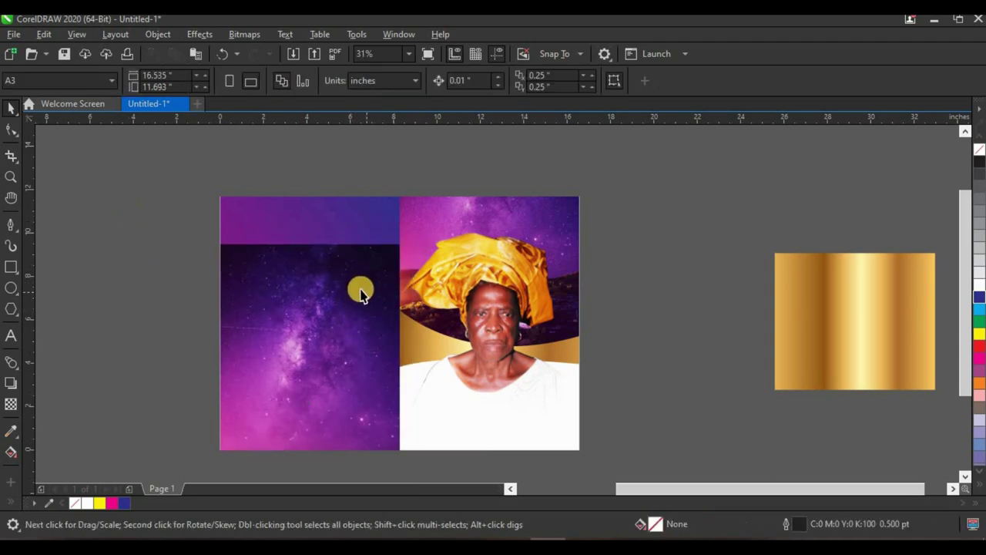
- Set a uniform transparency of 38 on the left panel's sky bitmap and deselect it
click(360, 289)
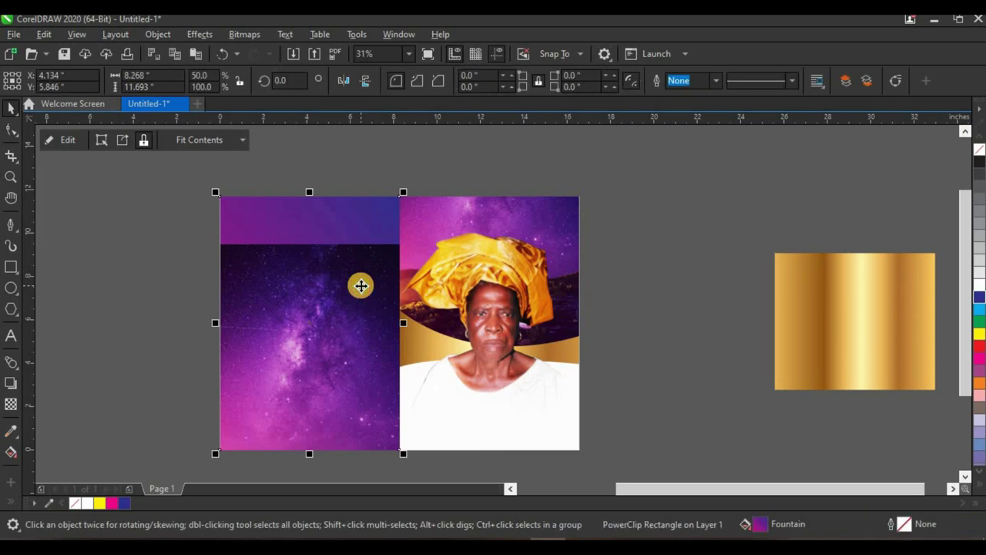
ctrl+click(332, 316)
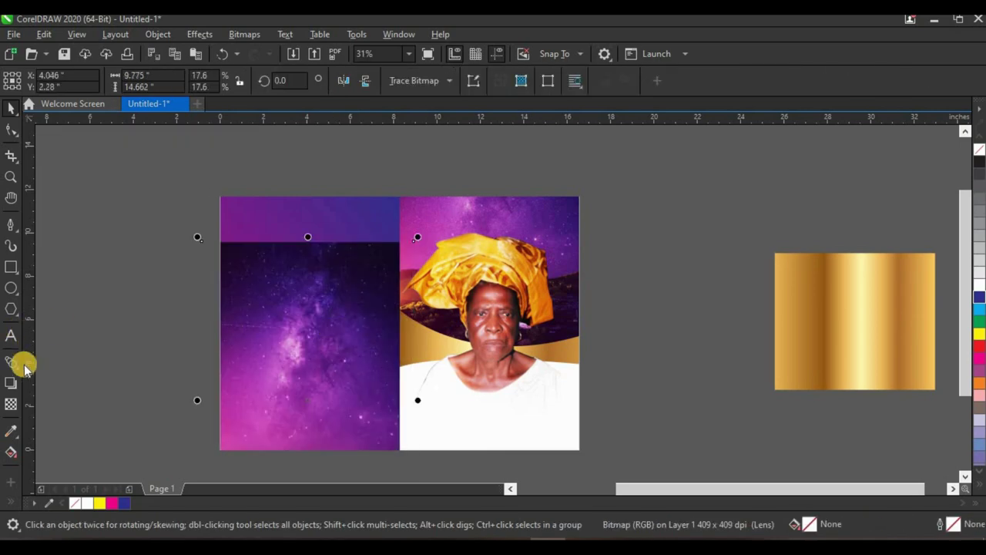
click(11, 405)
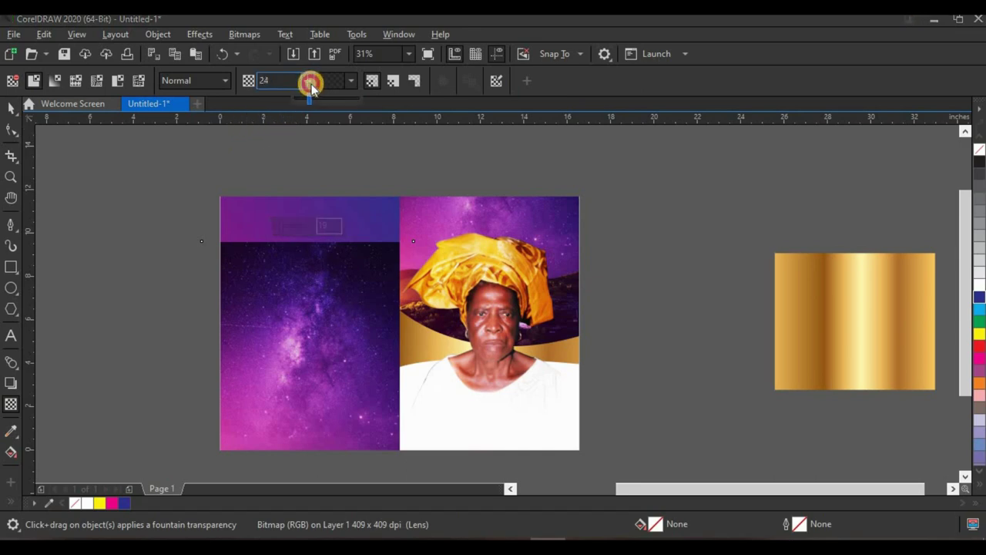
drag(305, 82, 310, 84)
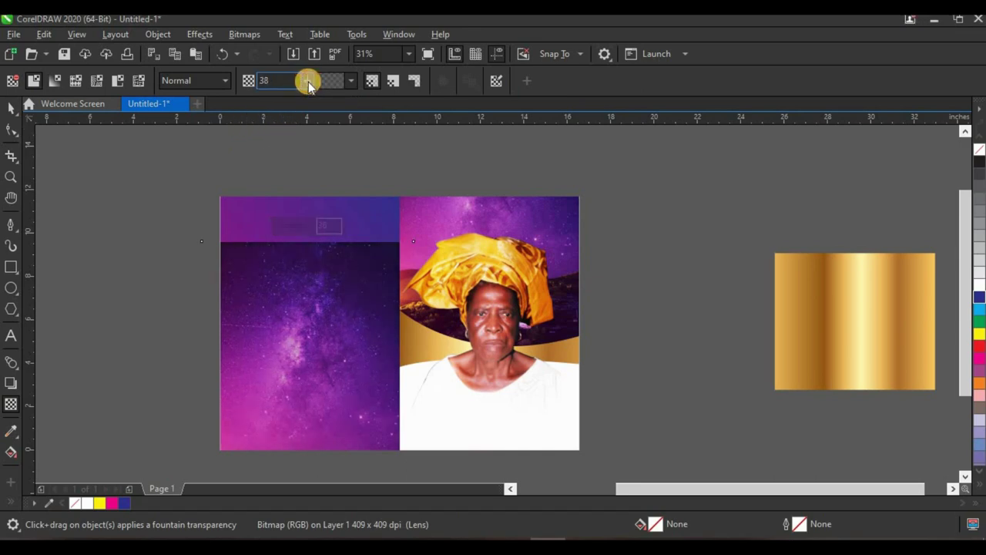
click(12, 108)
click(212, 204)
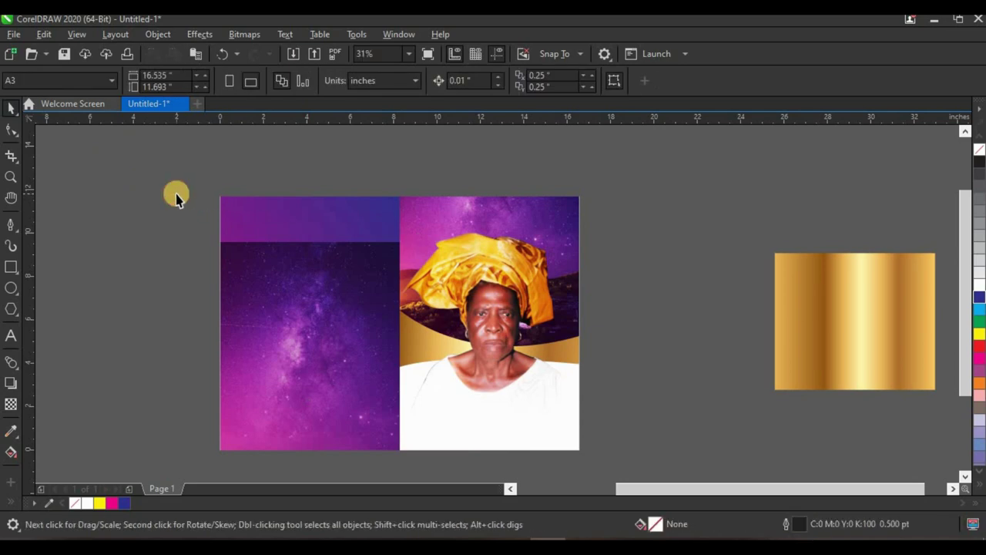
- Copy the gold curve out of the right panel's PowerClip contents and PowerClip it inside the left panel's upper part
click(571, 352)
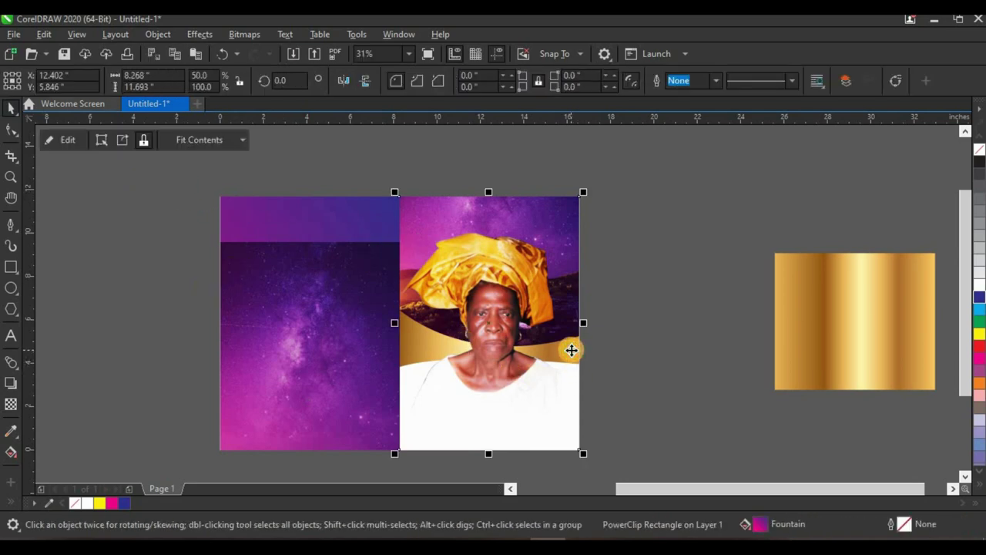
double_click(571, 350)
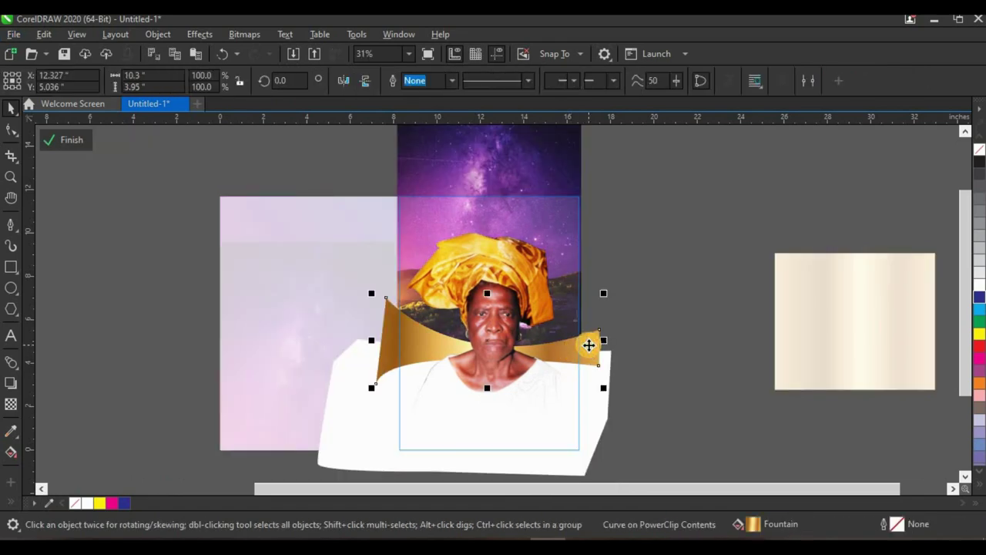
click(672, 262)
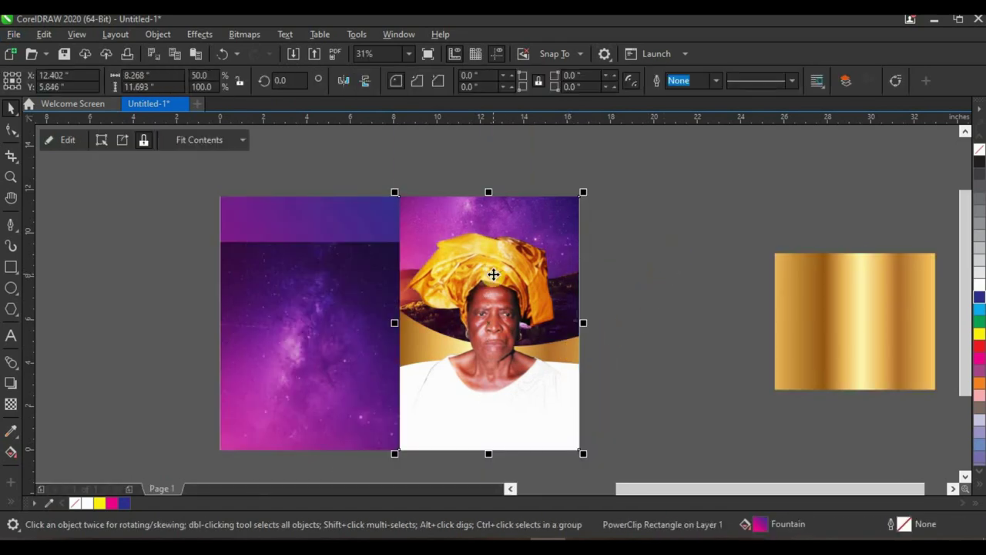
key(ctrl+z)
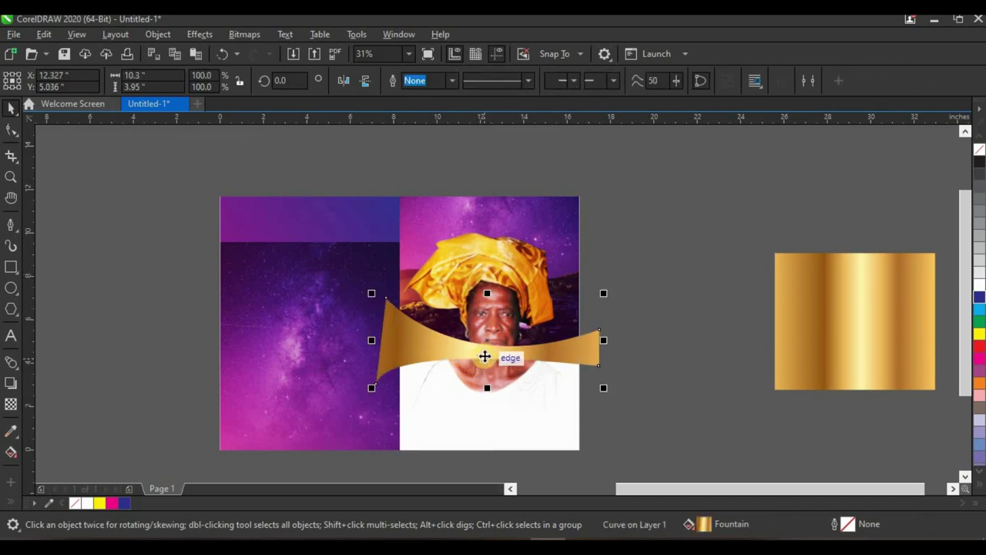
drag(480, 352, 312, 271)
click(365, 370)
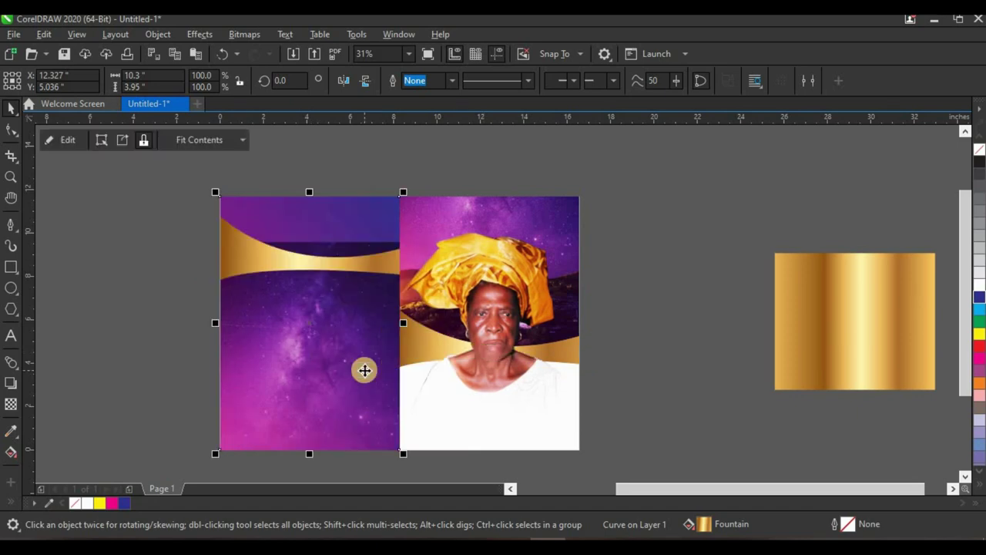
- Reposition the gold curve inside the left panel to about X 3.68, Y 9.25 inches and deselect it
scroll(315, 228, up, 2)
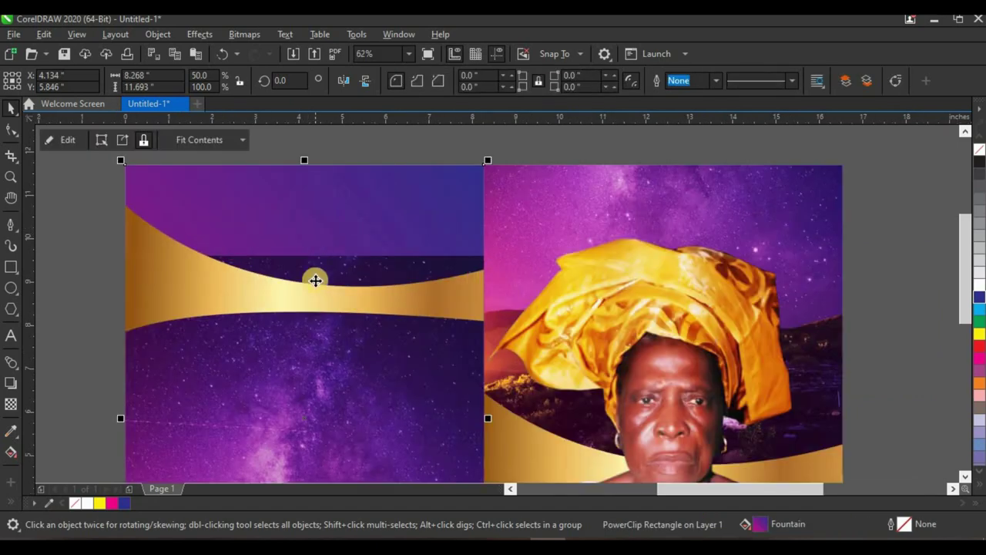
ctrl+click(346, 300)
drag(345, 300, 374, 304)
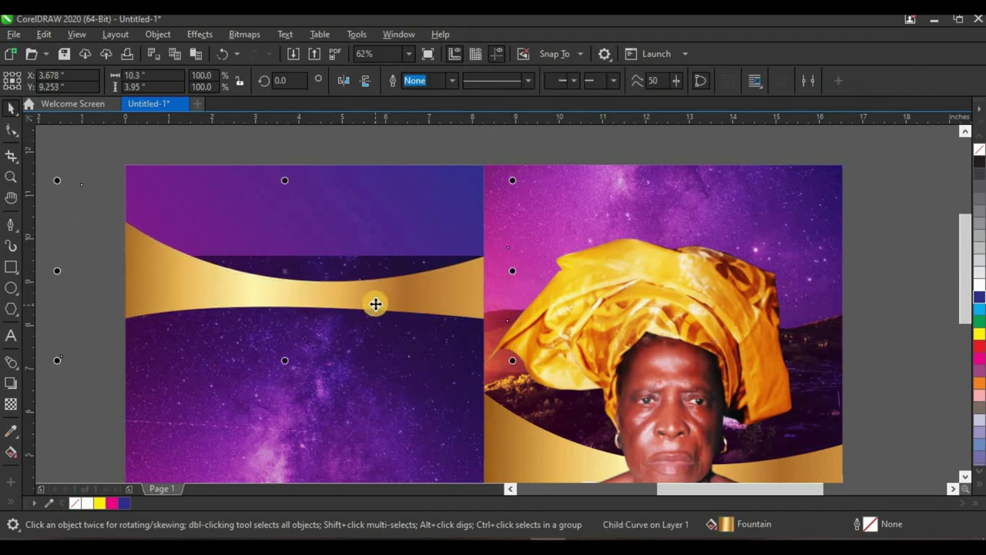
scroll(373, 306, down, 2)
scroll(319, 275, up, 2)
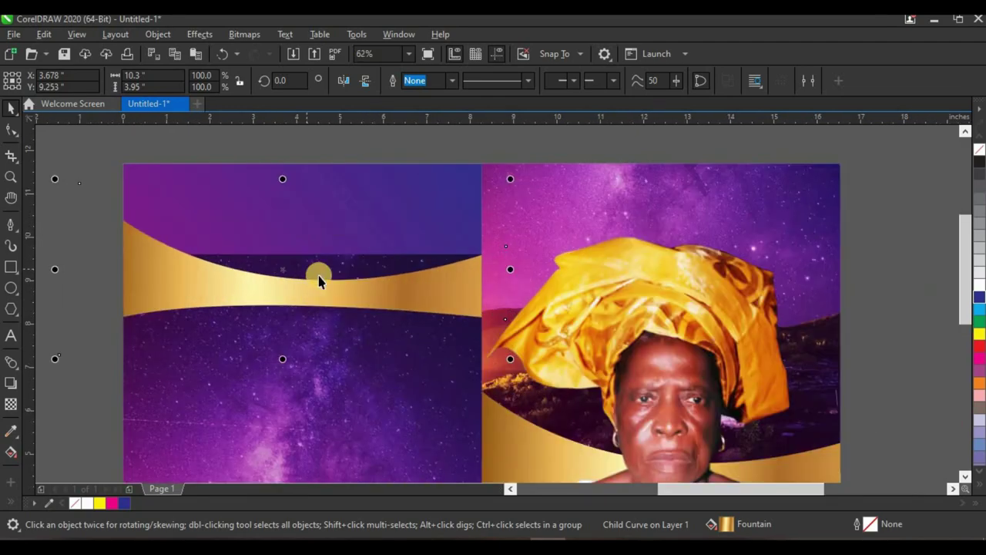
scroll(319, 275, down, 2)
click(180, 346)
- In the left panel's PowerClip contents, draw a closed Pen shape about 11.2 by 4.3 inches over the area above the gold curve
click(312, 305)
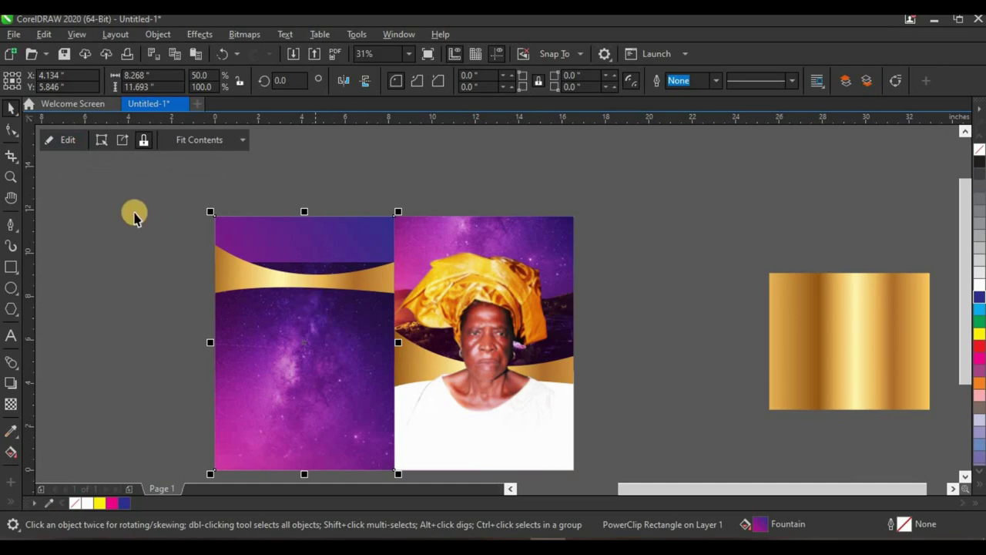
click(64, 145)
scroll(282, 223, up, 2)
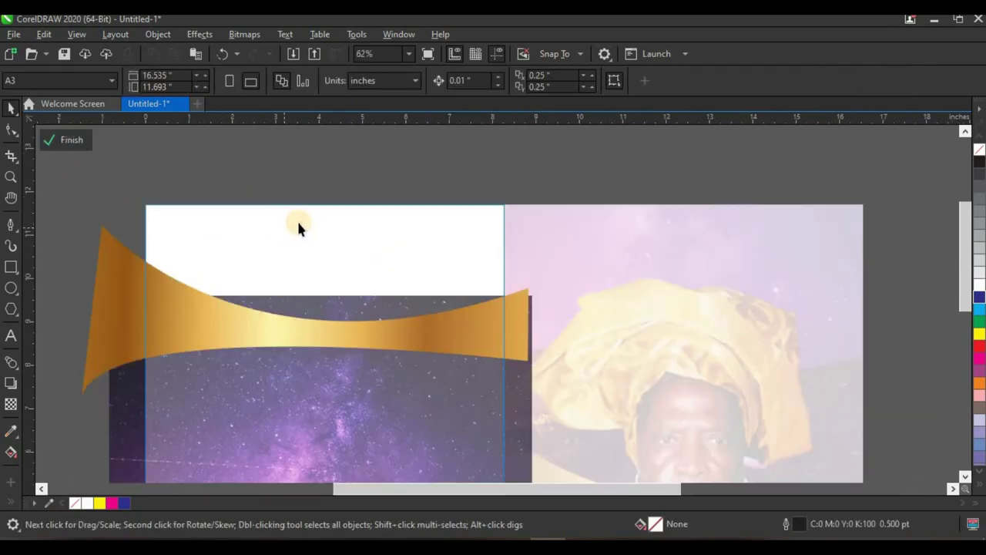
click(6, 226)
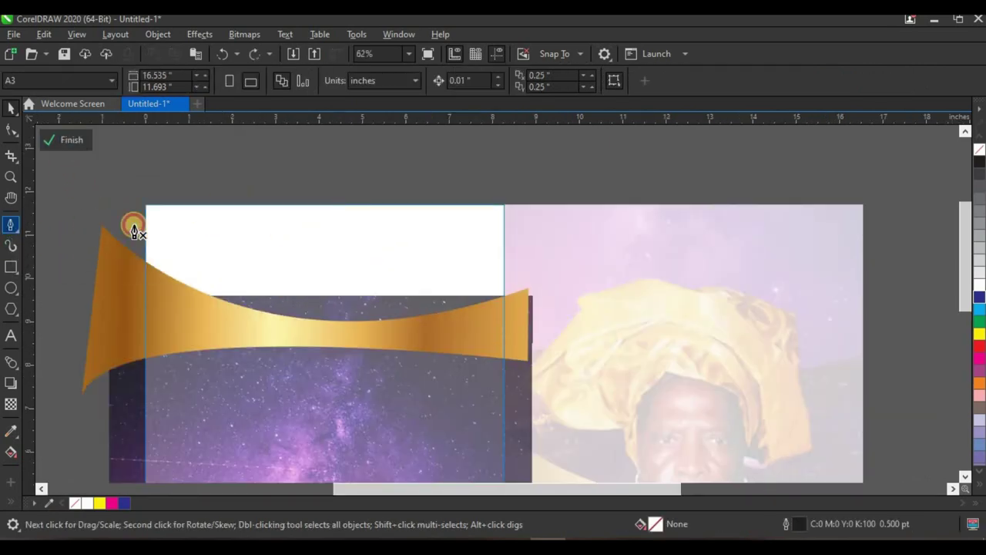
click(75, 197)
click(80, 283)
click(160, 317)
click(275, 329)
drag(406, 340, 555, 315)
click(555, 312)
click(550, 182)
click(366, 153)
click(121, 187)
click(71, 202)
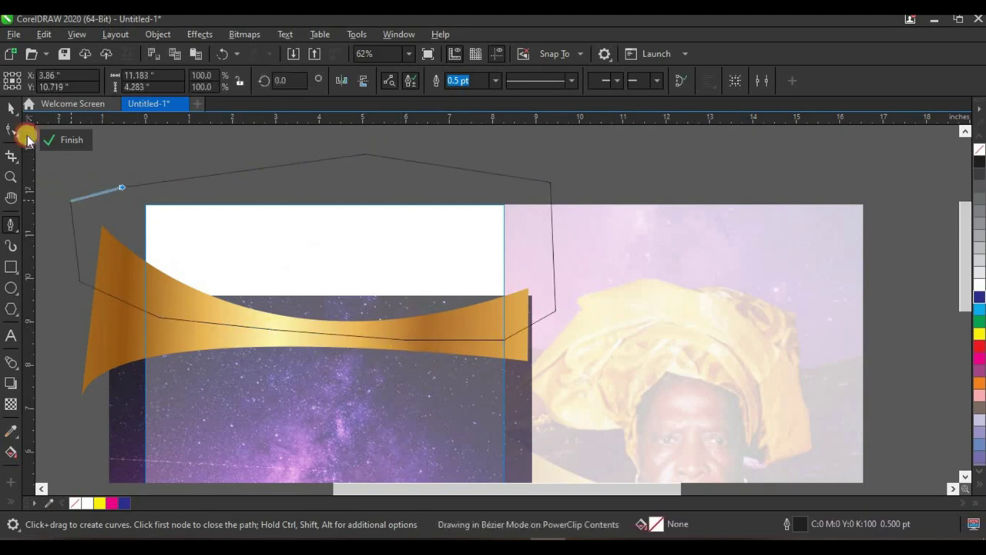
- Fill the closed shape white without an outline, place it behind the gold curve, and finish editing the left panel's PowerClip contents
key(space)
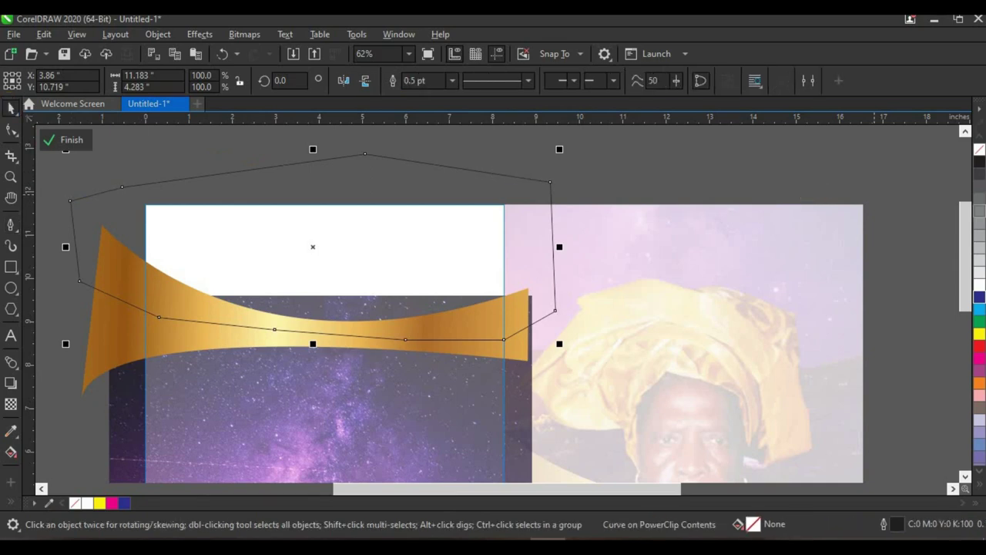
click(977, 280)
right_click(978, 153)
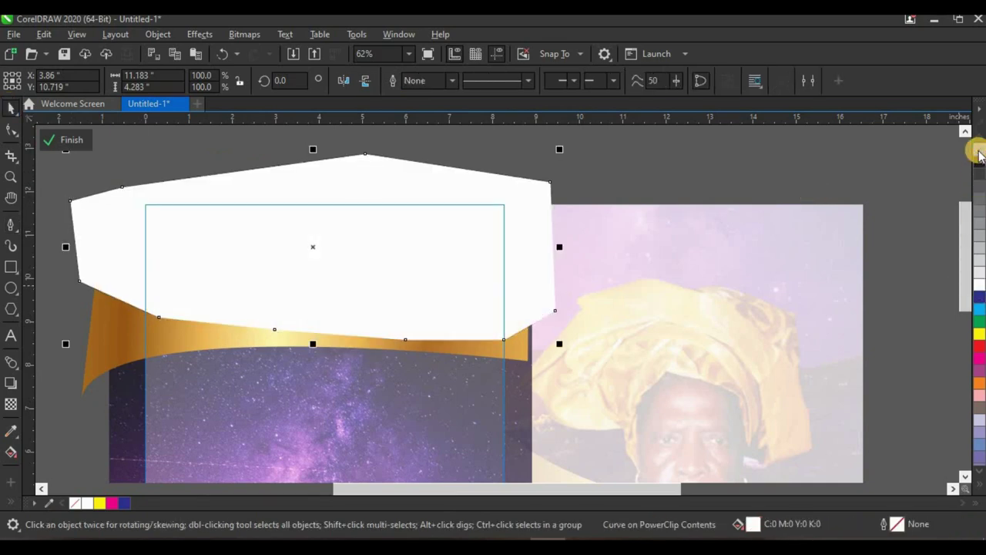
key(ctrl+Page_Down)
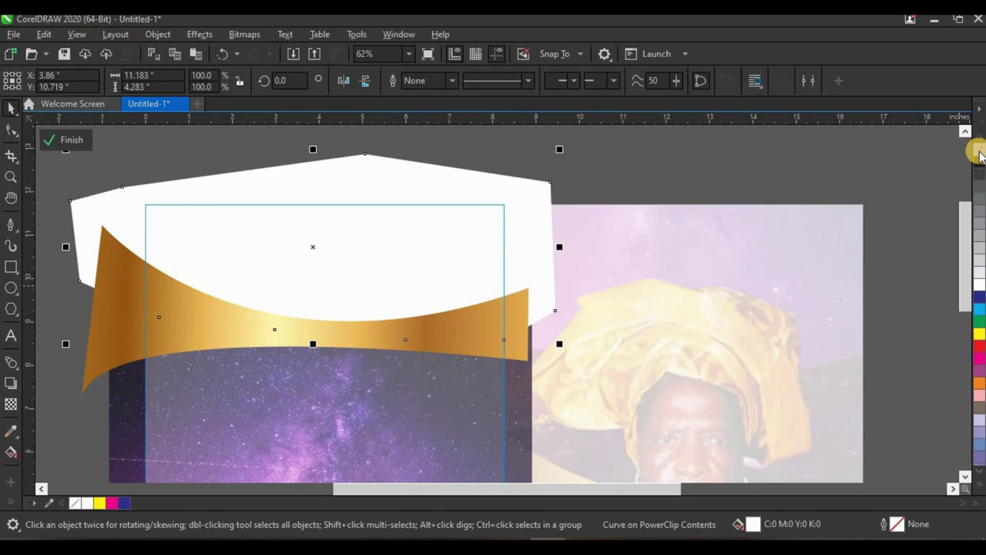
click(68, 140)
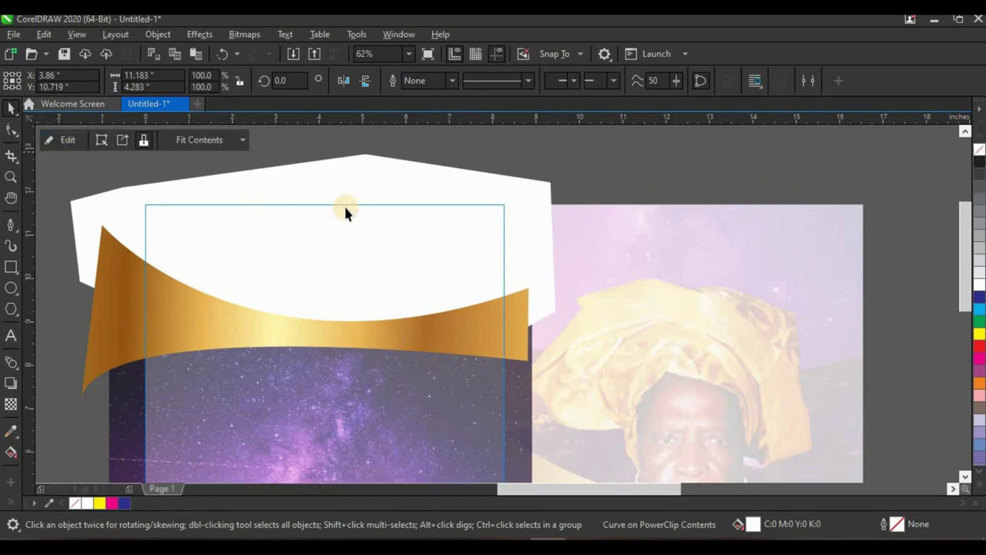
scroll(345, 211, down, 5)
key(Escape)
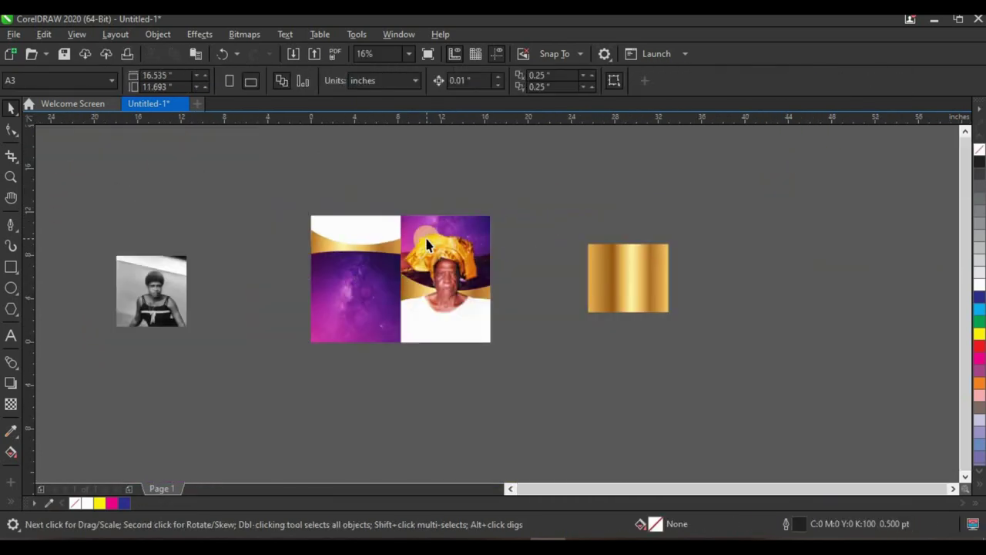
- Reshape the left panel's gold curve by arching its lower edge upward and lowering its upper-left node, for an overall height of about 3.48 inches
scroll(429, 244, up, 2)
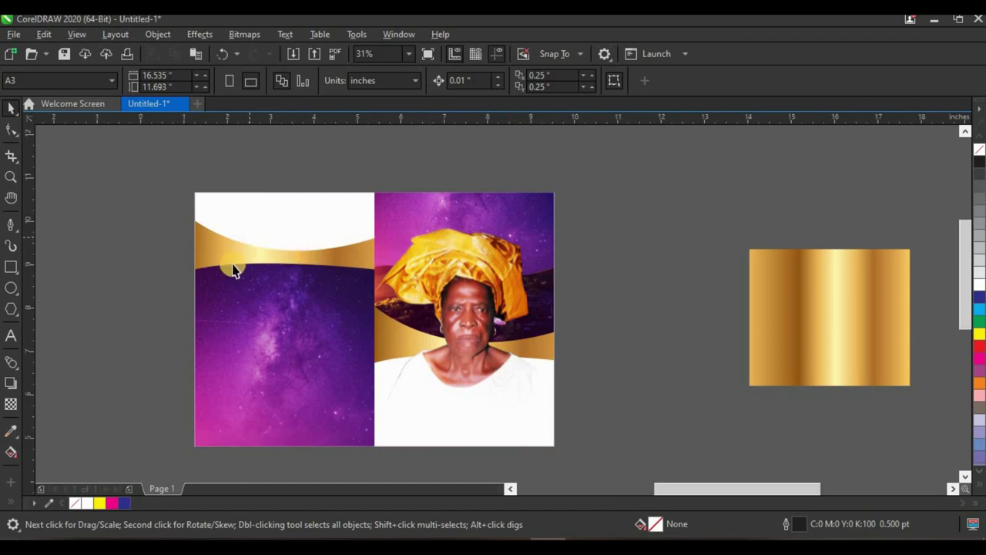
scroll(234, 269, up, 2)
click(221, 268)
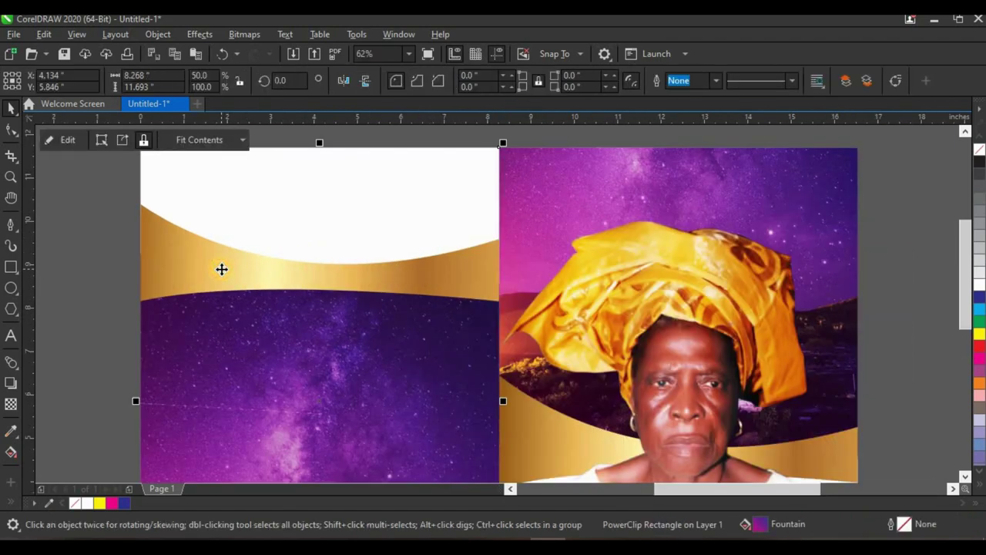
ctrl+click(221, 268)
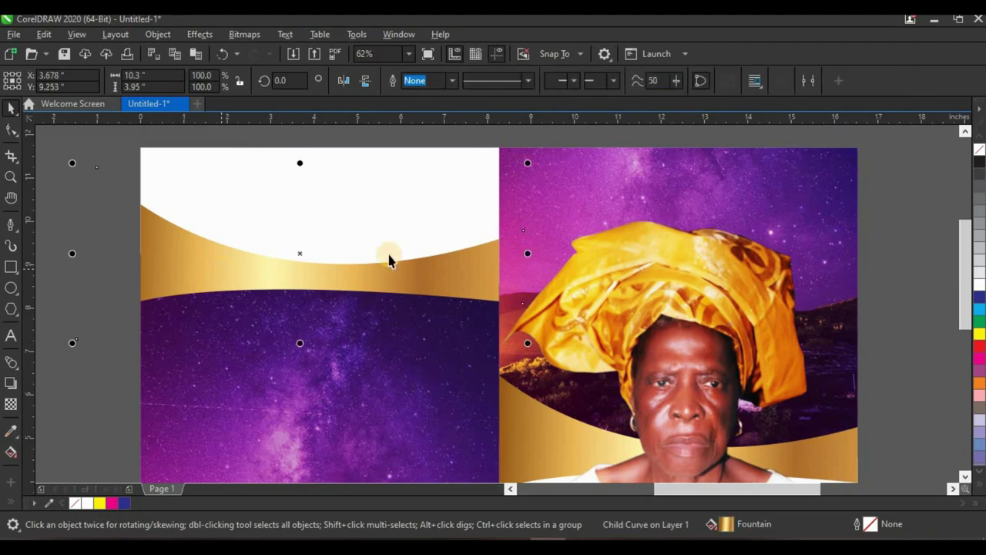
click(11, 133)
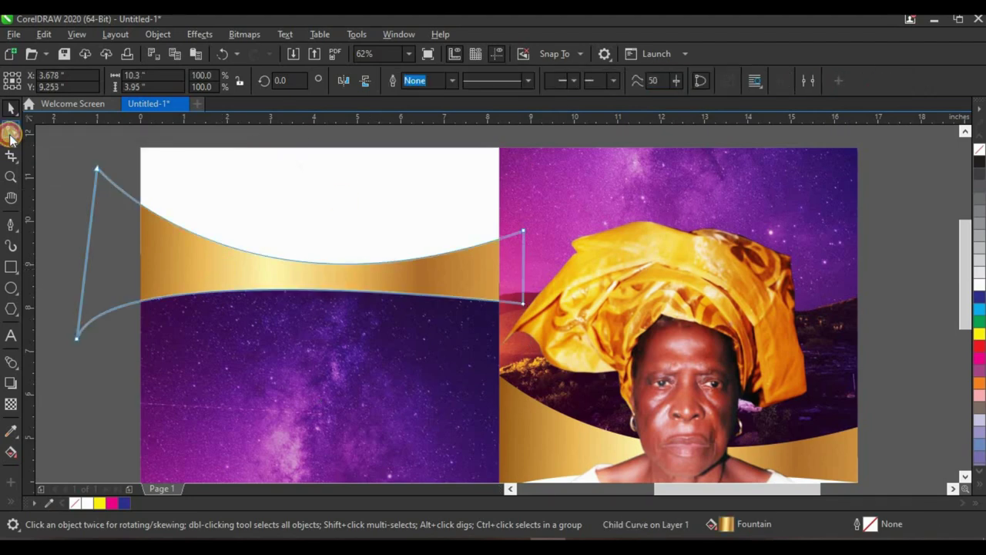
click(76, 340)
drag(101, 259, 124, 220)
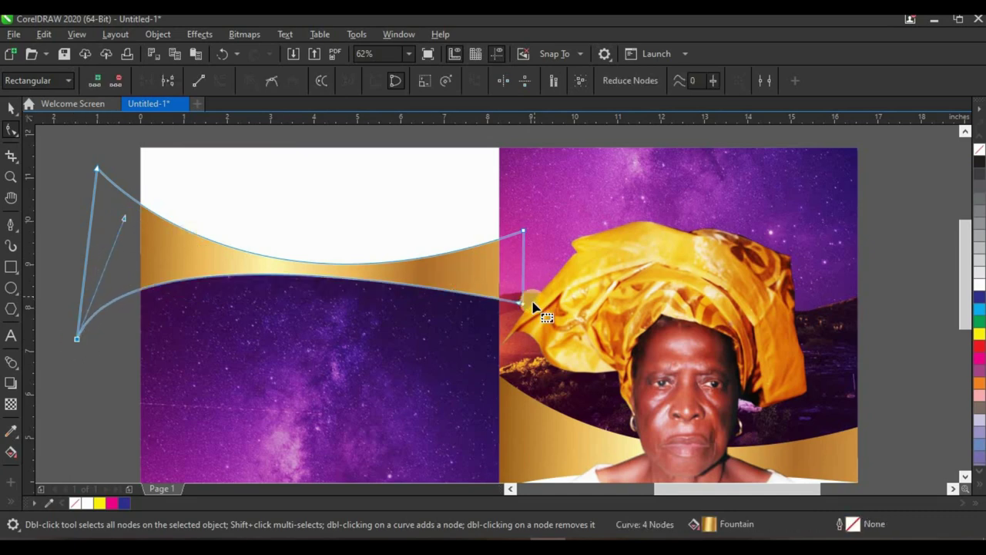
drag(96, 171, 97, 191)
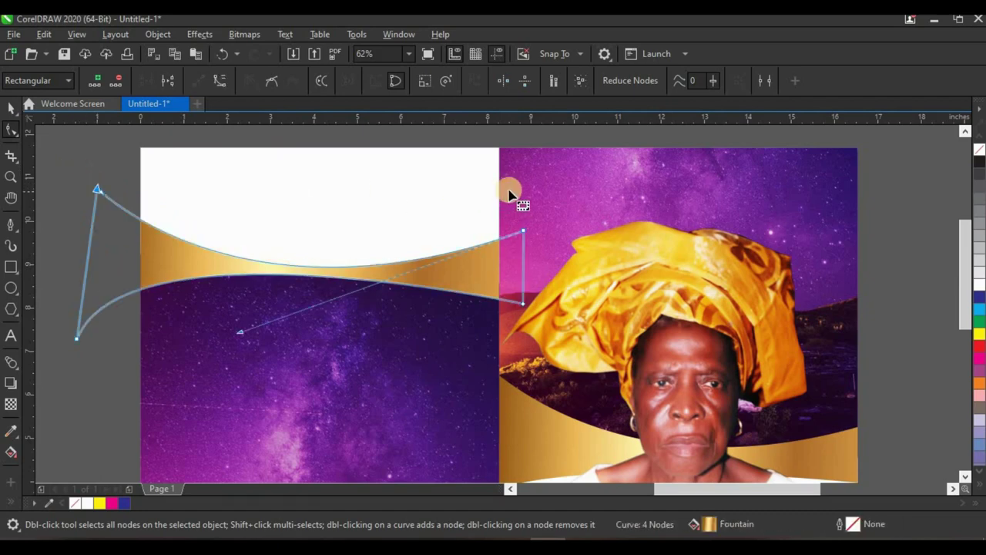
click(8, 108)
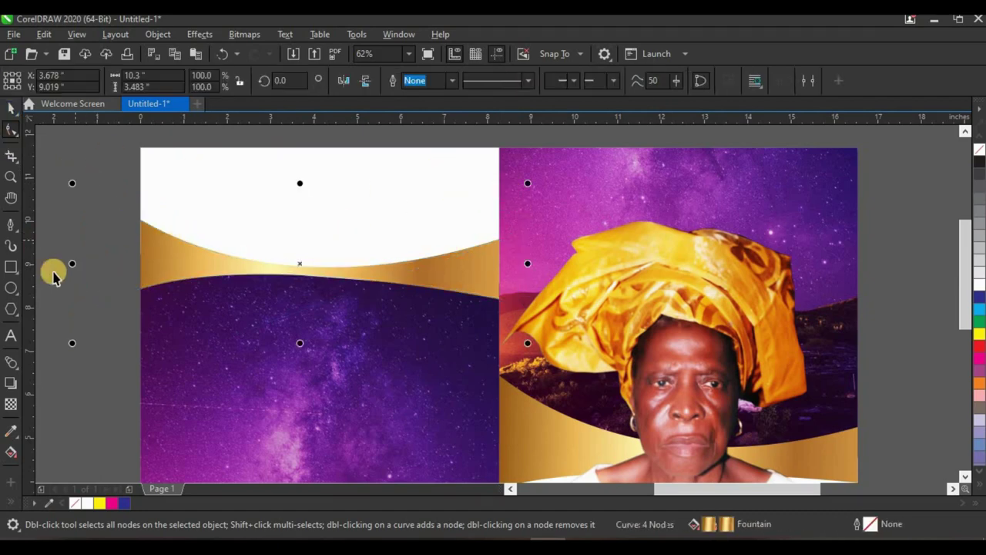
- Add a Multiply drop shadow below the left panel's gold curve with opacity 78 and feathering 15
click(11, 381)
click(10, 383)
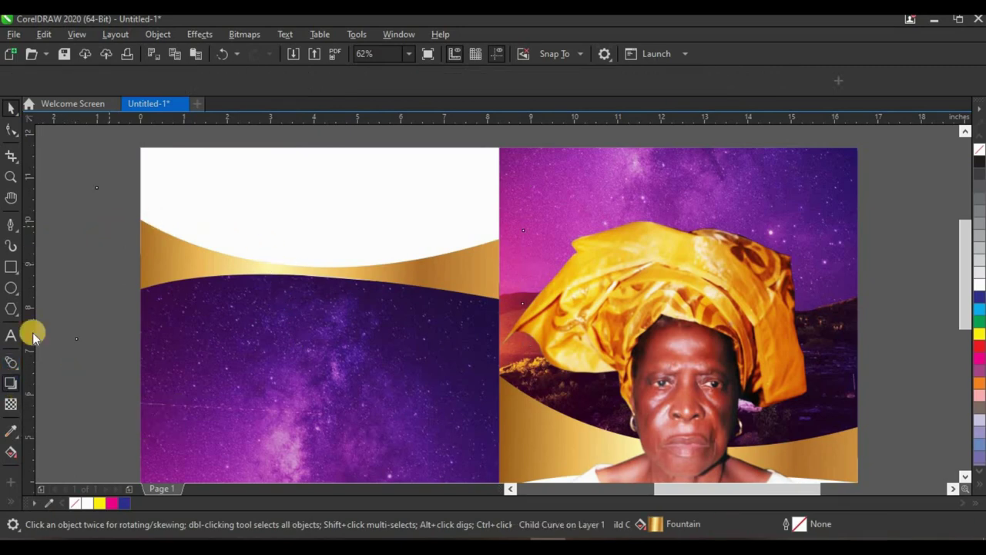
drag(300, 264, 345, 351)
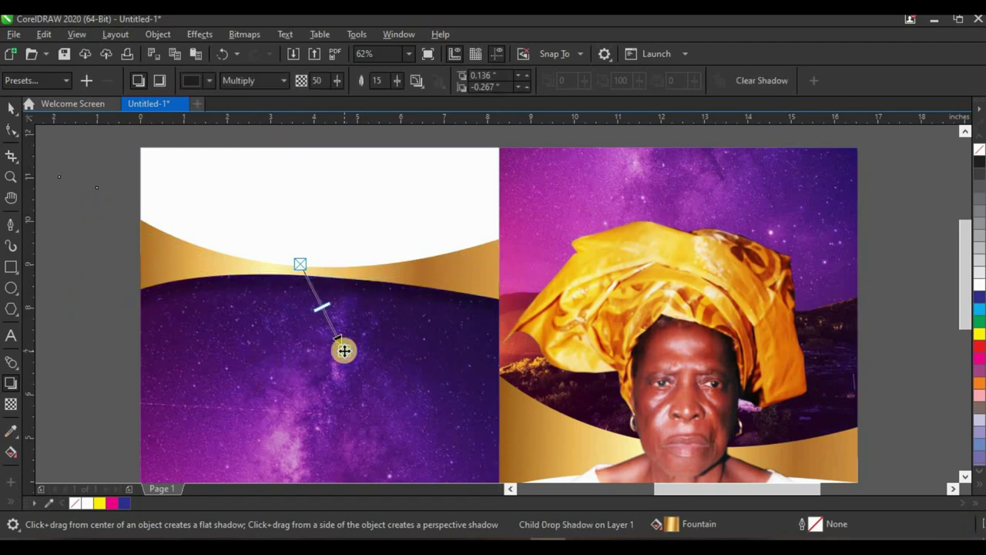
click(337, 81)
mouse_move(336, 99)
mouse_down()
mouse_move(347, 106)
mouse_move(342, 83)
mouse_move(343, 102)
mouse_up()
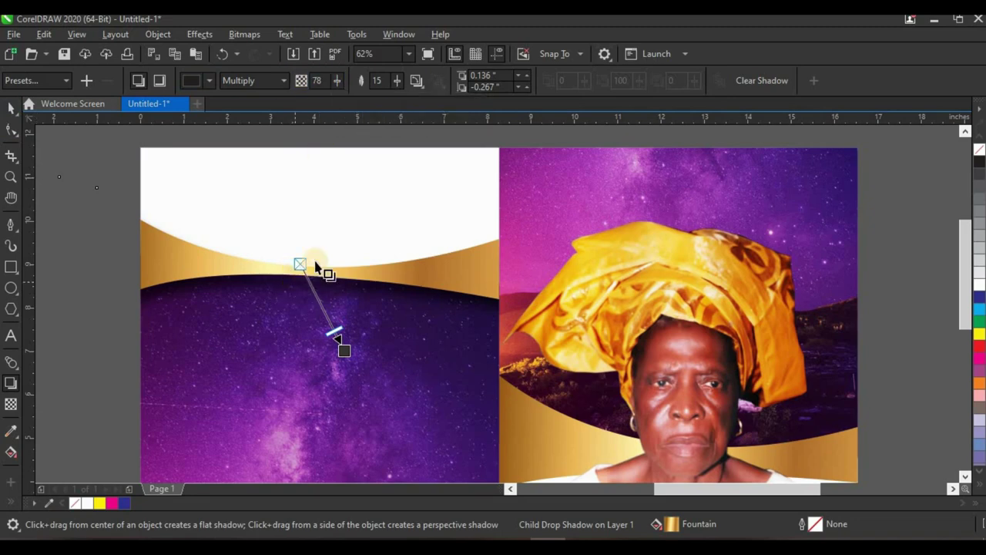
click(11, 107)
scroll(383, 262, down, 4)
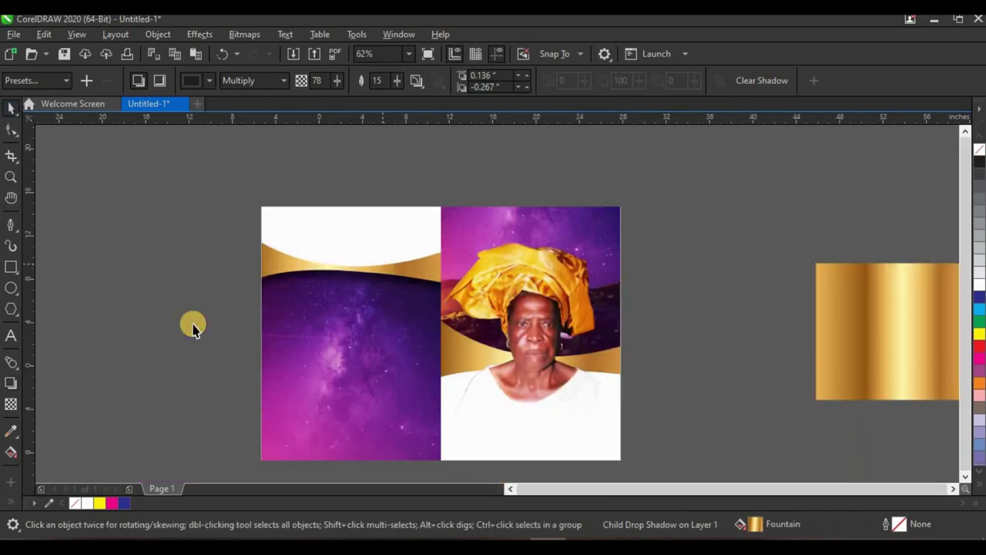
- In the left panel's PowerClip contents, PowerClip a copy of the sky bitmap inside the white shape above the gold curve
scroll(402, 285, up, 2)
click(517, 205)
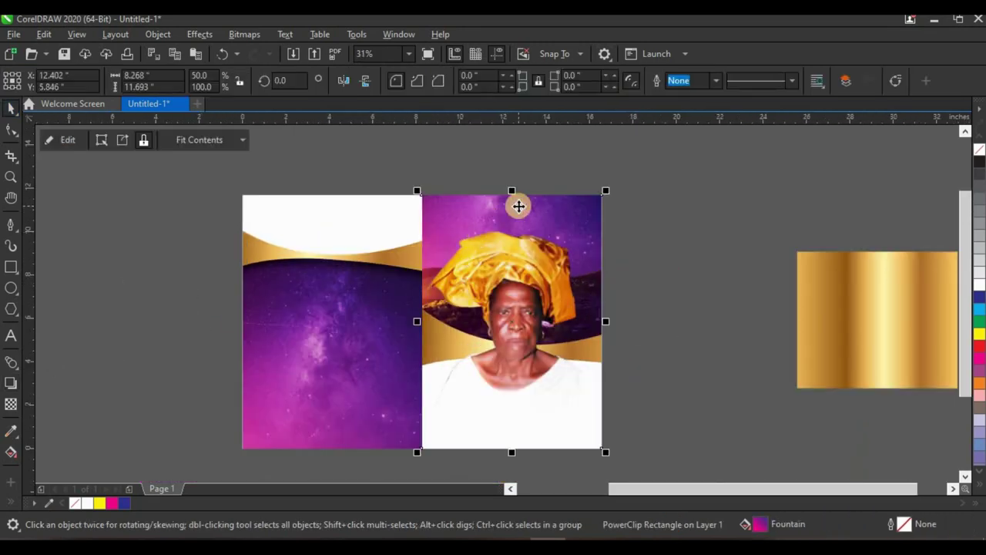
click(351, 313)
alt+click(351, 313)
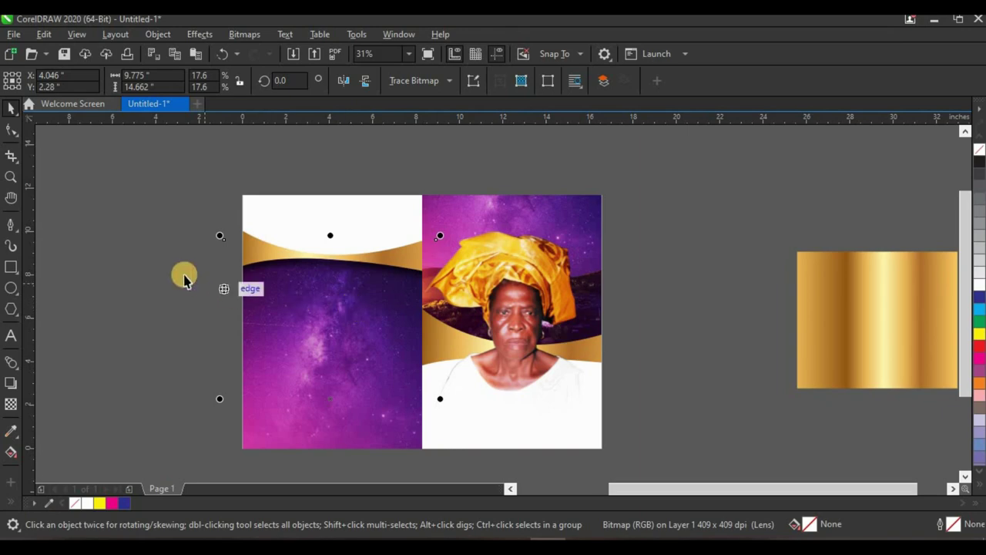
click(374, 308)
click(54, 148)
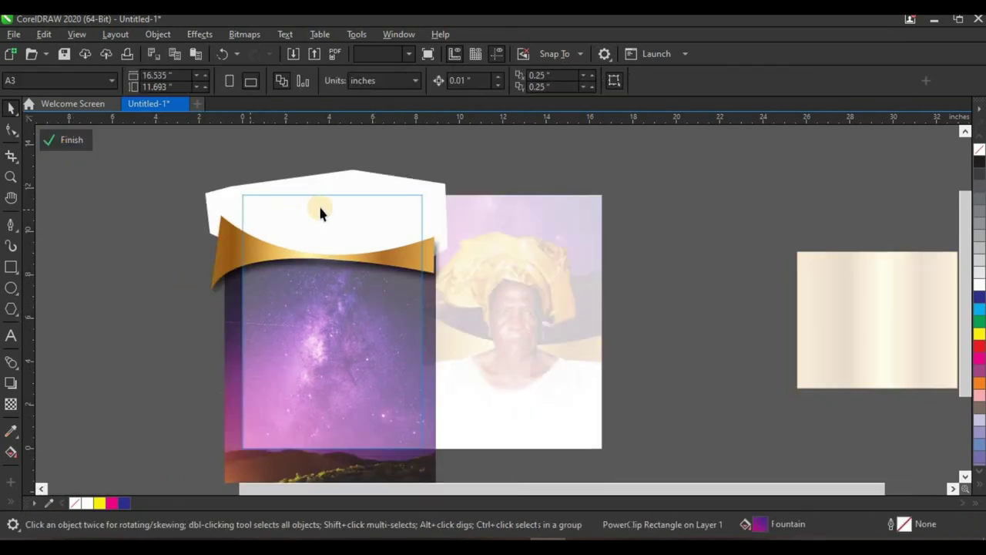
click(293, 259)
drag(329, 362, 356, 184)
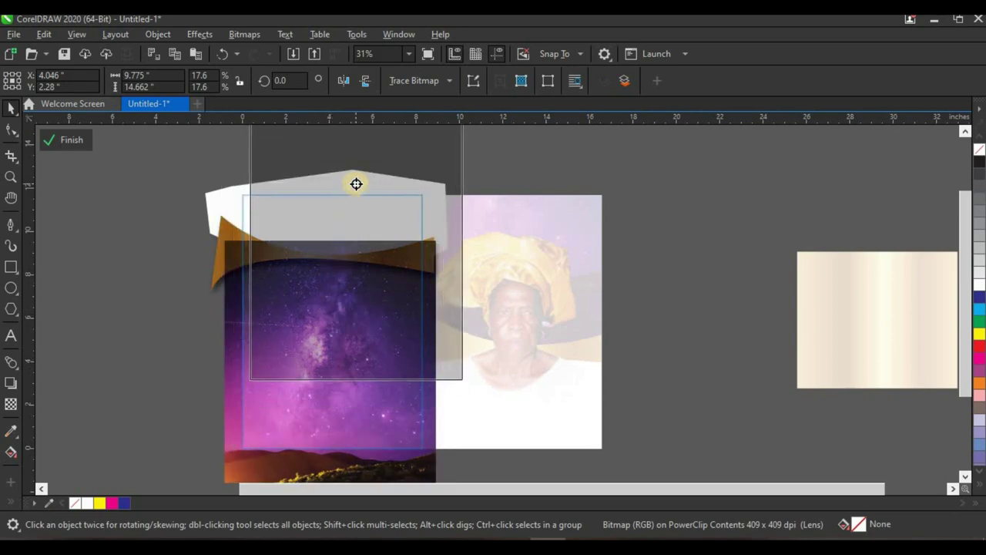
right_click(356, 183)
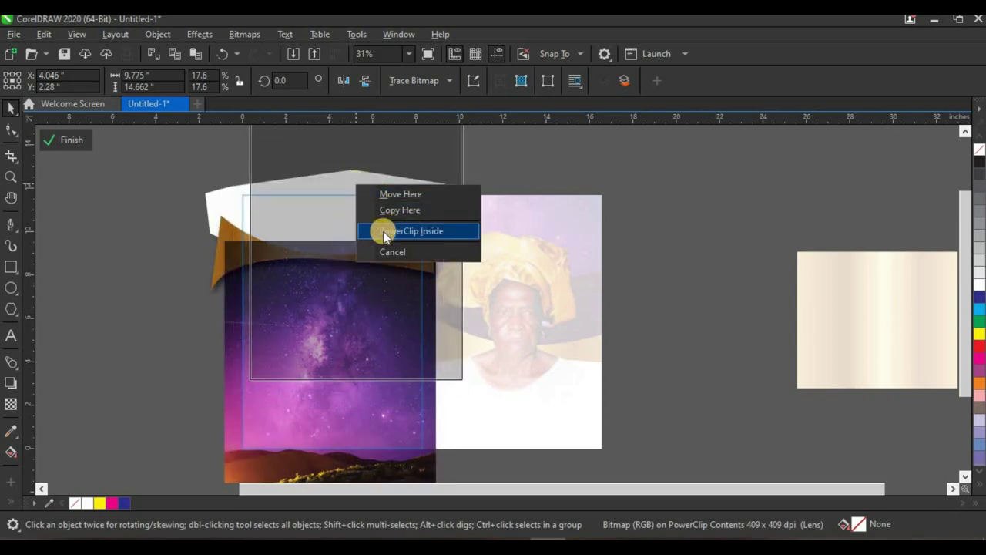
click(383, 230)
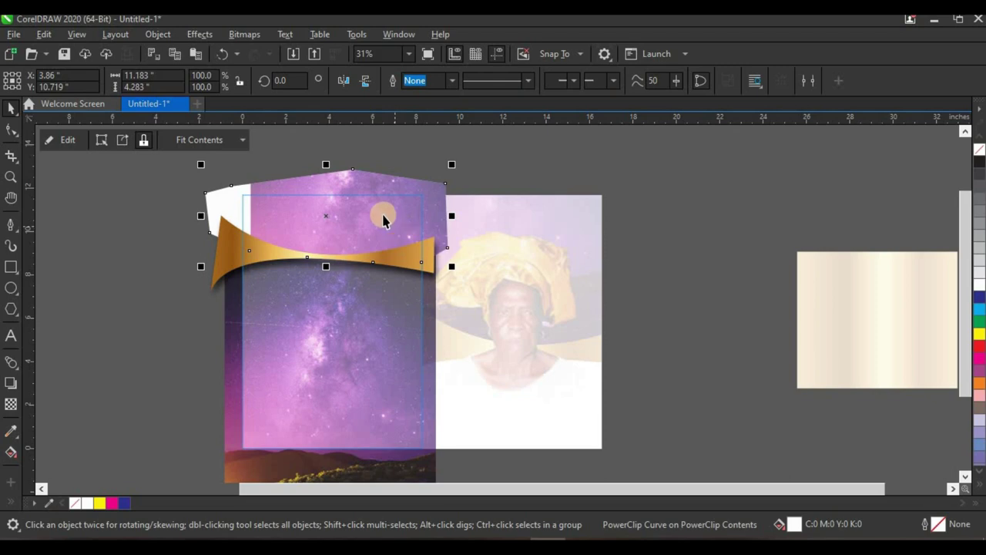
- Reposition the bitmap inside the upper shape to about X 4.21, Y 13.51 inches so its hills sit above the gold curve
double_click(362, 180)
mouse_move(363, 188)
mouse_down()
mouse_move(325, 154)
mouse_move(327, 179)
mouse_move(349, 178)
mouse_up()
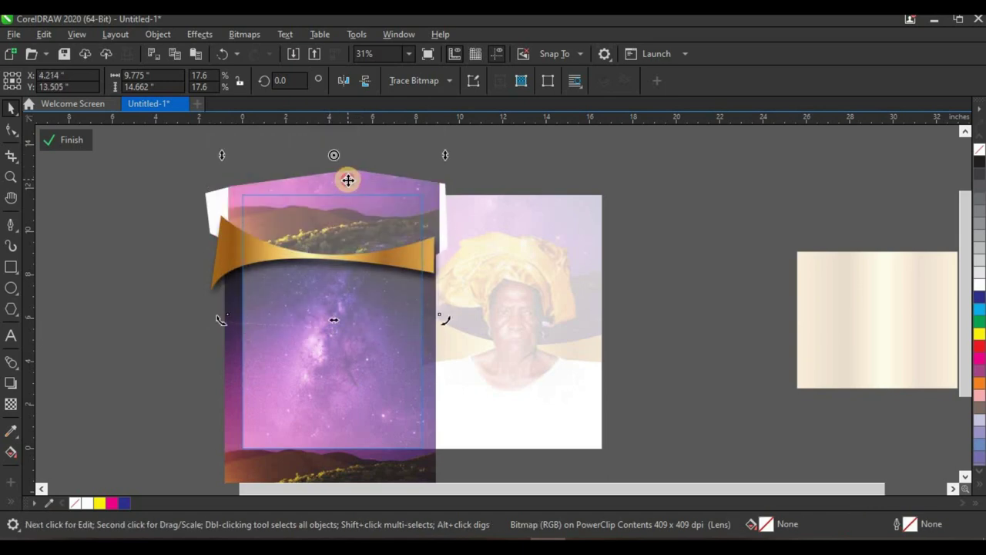
click(348, 179)
- Set the upper bitmap's uniform transparency to 19, finish the PowerClip editing and deselect the left panel
click(28, 402)
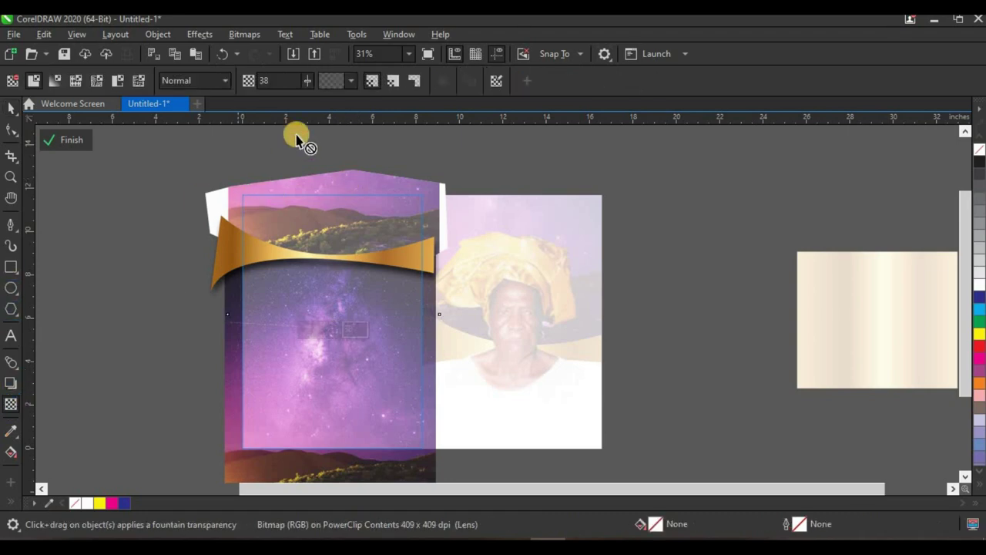
drag(306, 87, 307, 89)
drag(305, 88, 306, 87)
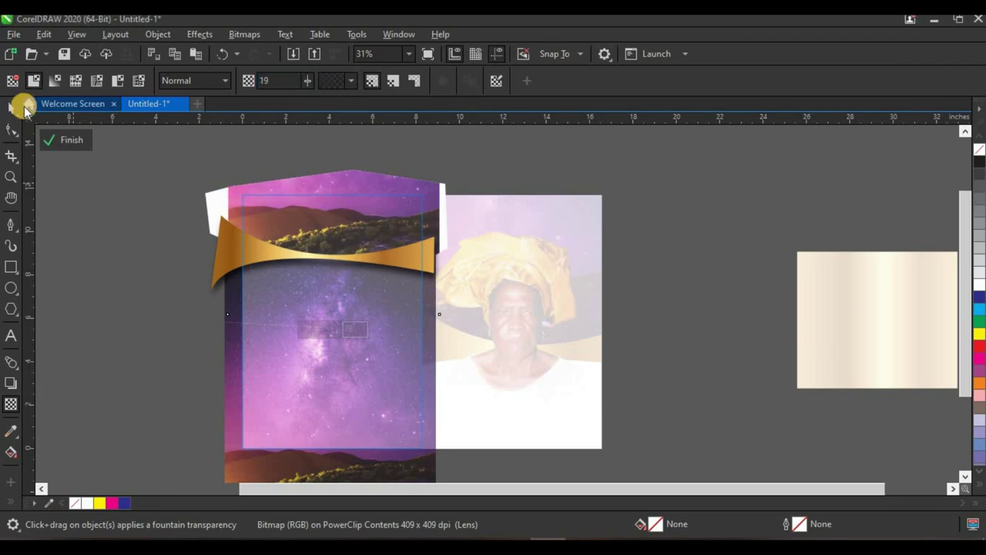
click(75, 144)
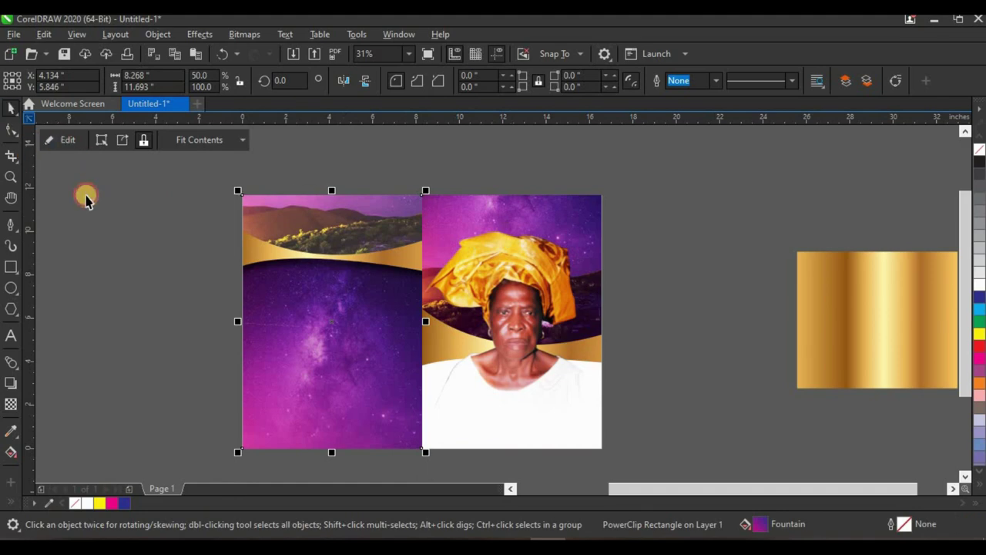
click(154, 213)
scroll(352, 258, down, 2)
scroll(351, 258, up, 2)
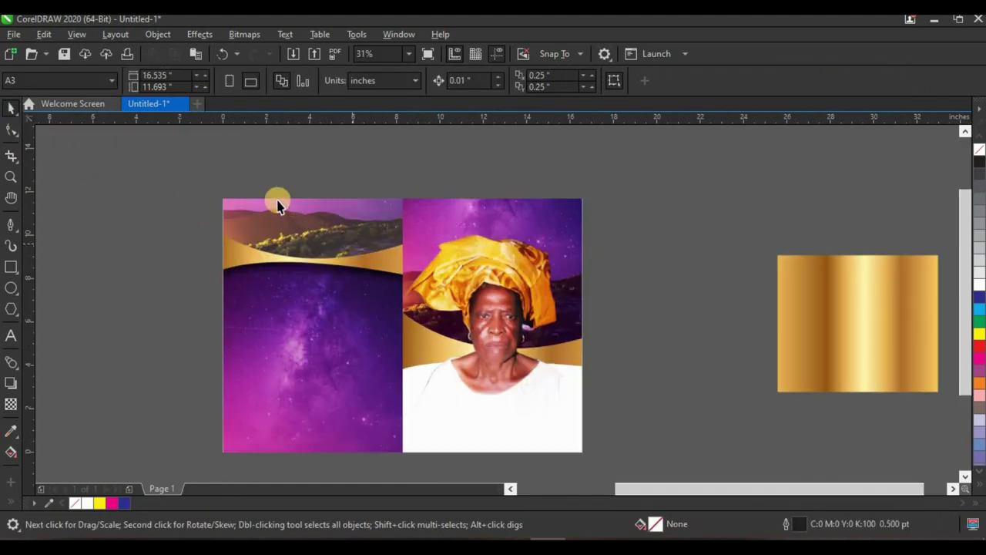
- Draw a circle about 3.5 inches across over the left panel's gold curve, filled white without an outline
click(11, 288)
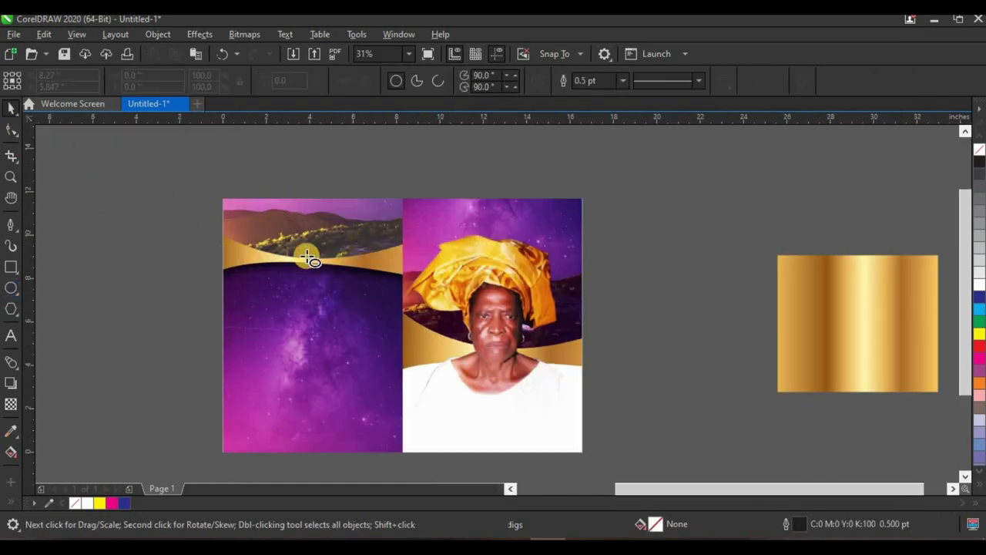
scroll(308, 254, up, 2)
drag(325, 296, 379, 339)
click(10, 108)
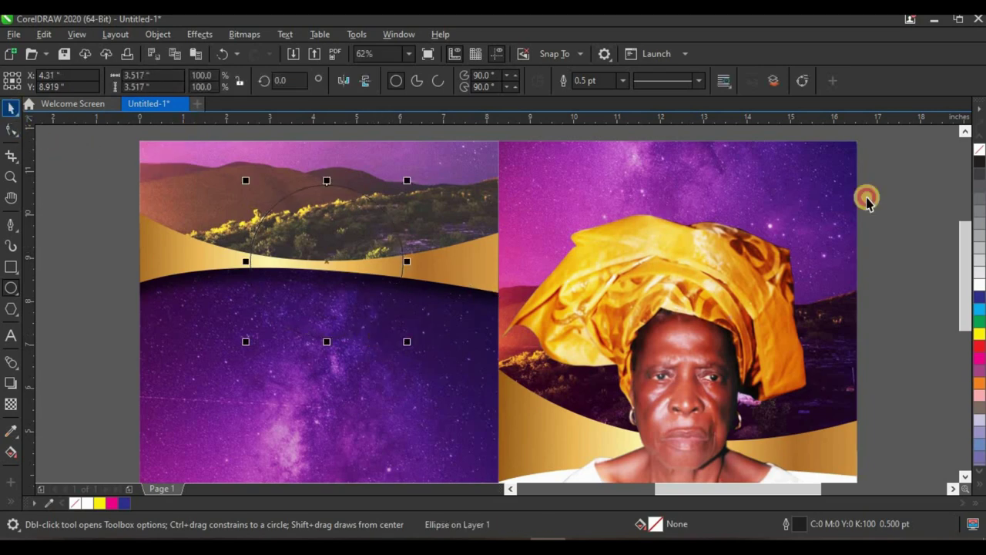
click(977, 285)
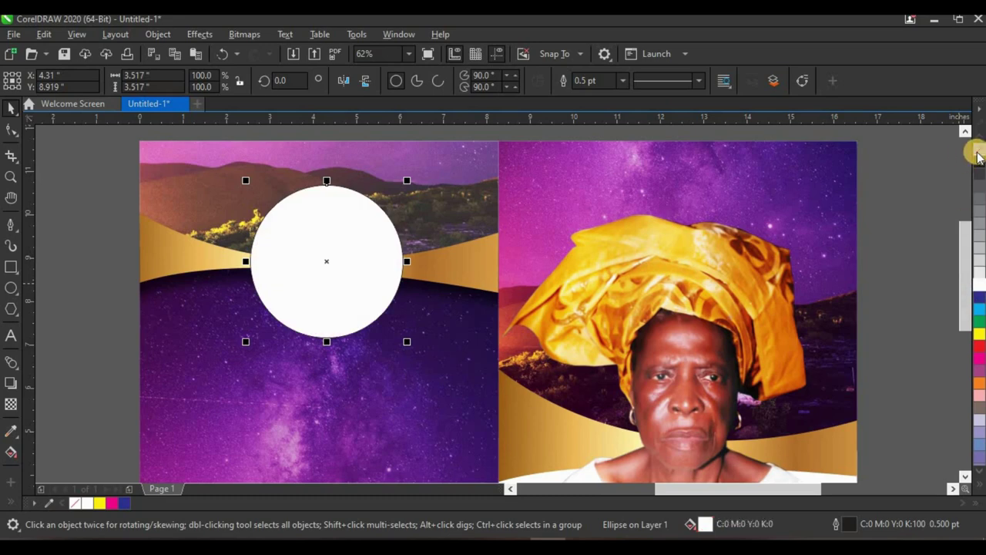
right_click(977, 154)
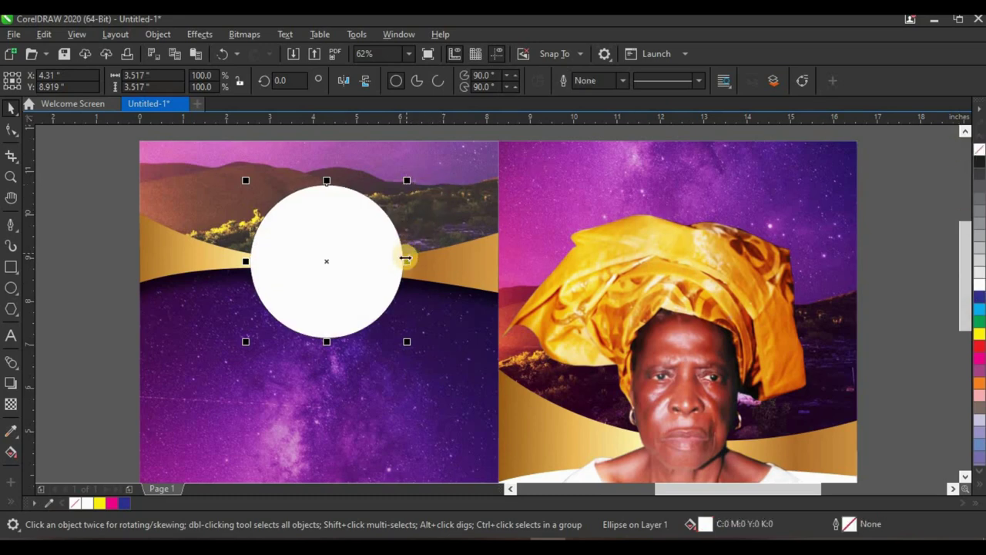
- Centre the white circle horizontally on the left panel and reselect only the circle
shift+click(459, 342)
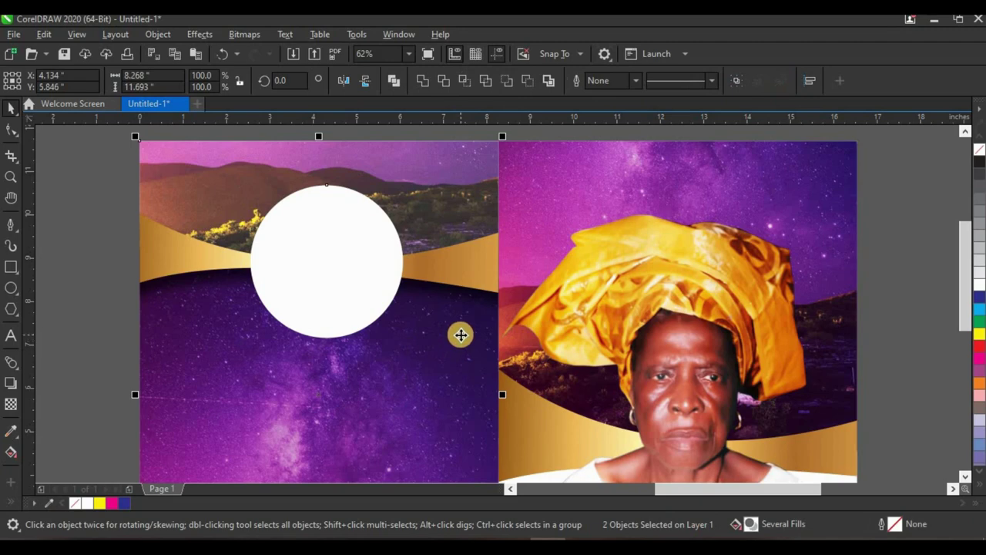
key(c)
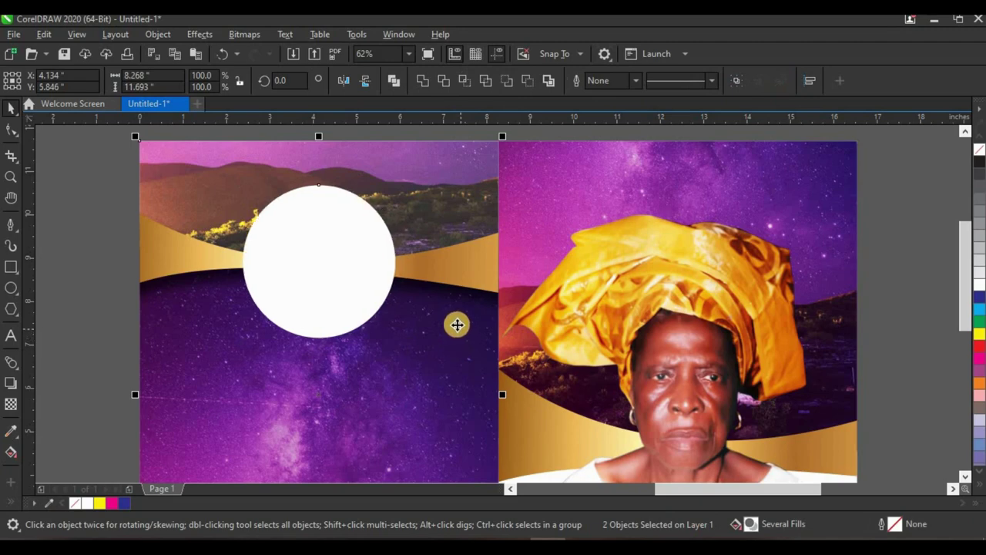
click(86, 223)
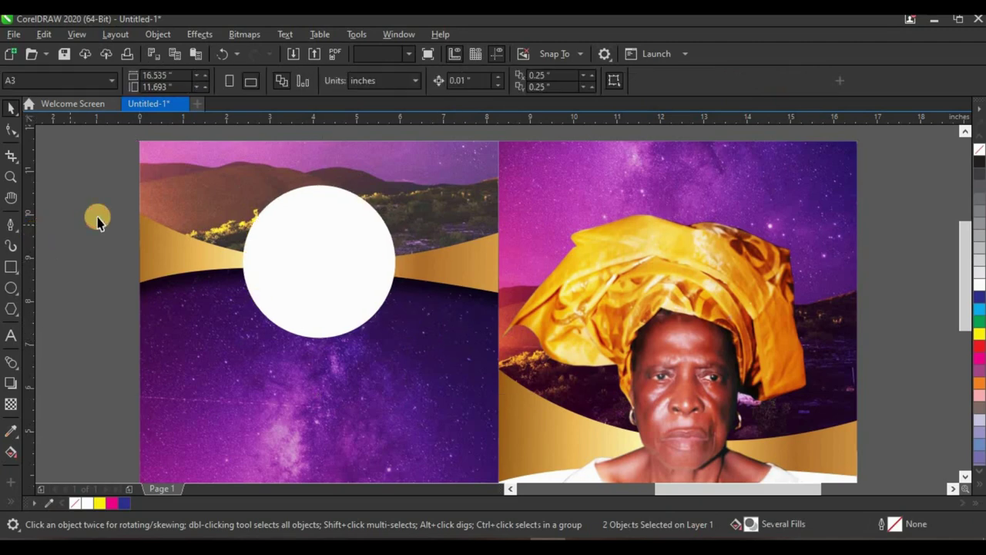
scroll(352, 241, down, 1)
click(352, 225)
scroll(370, 212, up, 2)
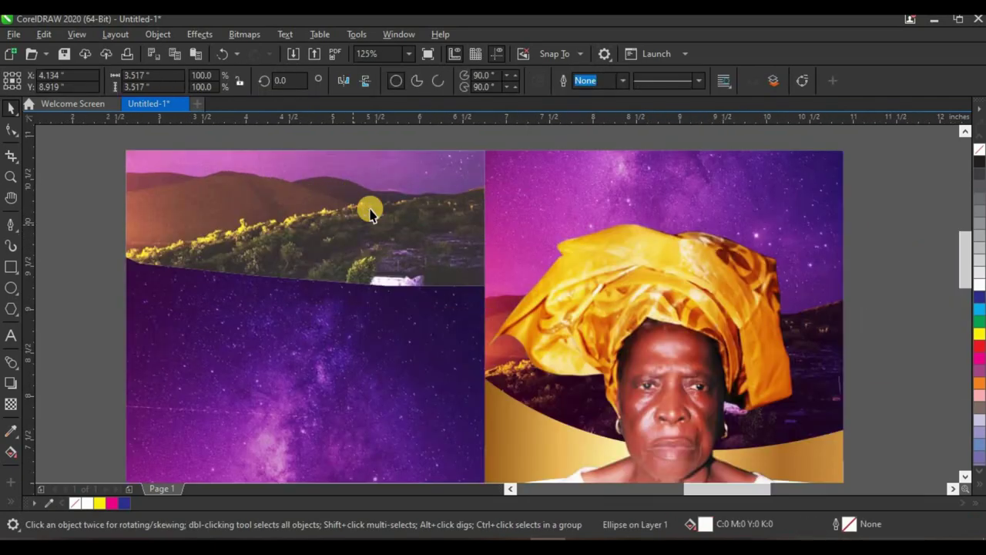
- Create a smaller concentric duplicate of the white circle, about 2.8 inches across, inside the original
drag(413, 161, 482, 210)
right_click(483, 209)
click(309, 270)
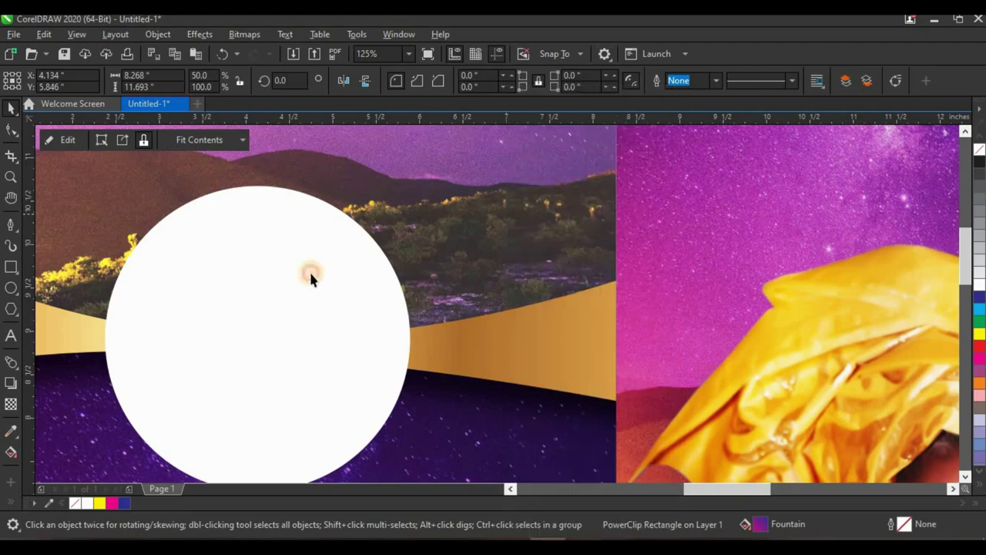
click(346, 238)
scroll(346, 239, down, 2)
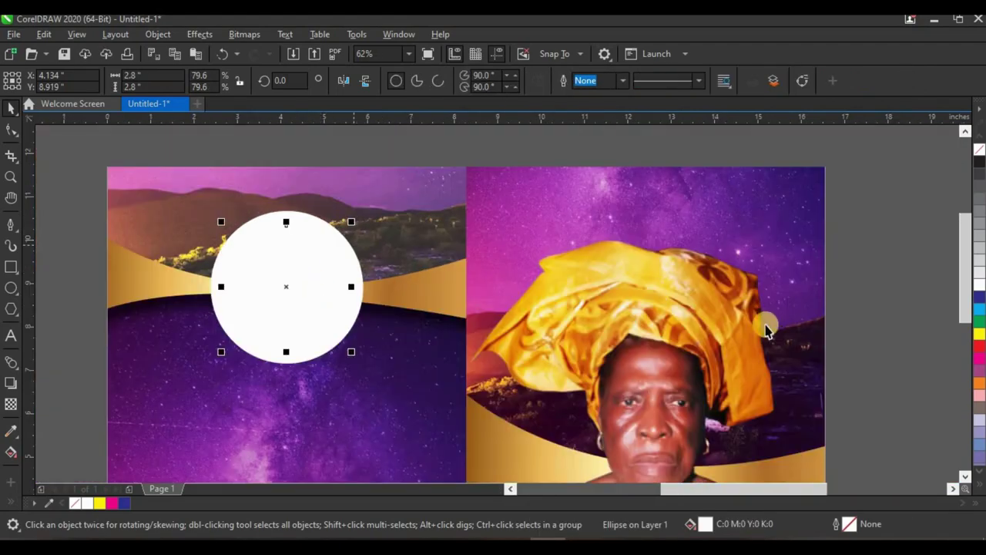
- Move the gold gradient rectangle beside the left panel and copy its fill onto the larger circle
scroll(497, 244, down, 2)
drag(836, 323, 149, 235)
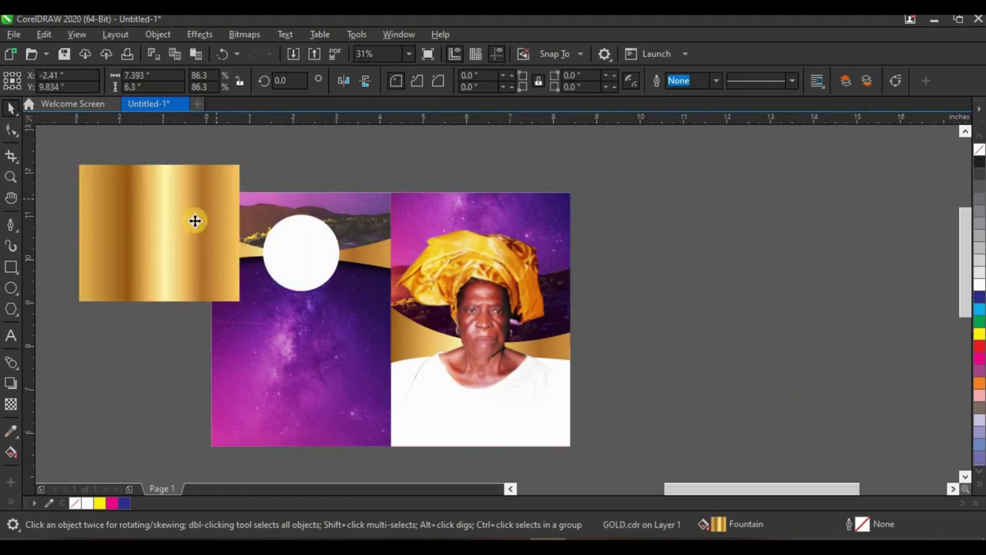
scroll(130, 259, up, 4)
drag(103, 300, 528, 272)
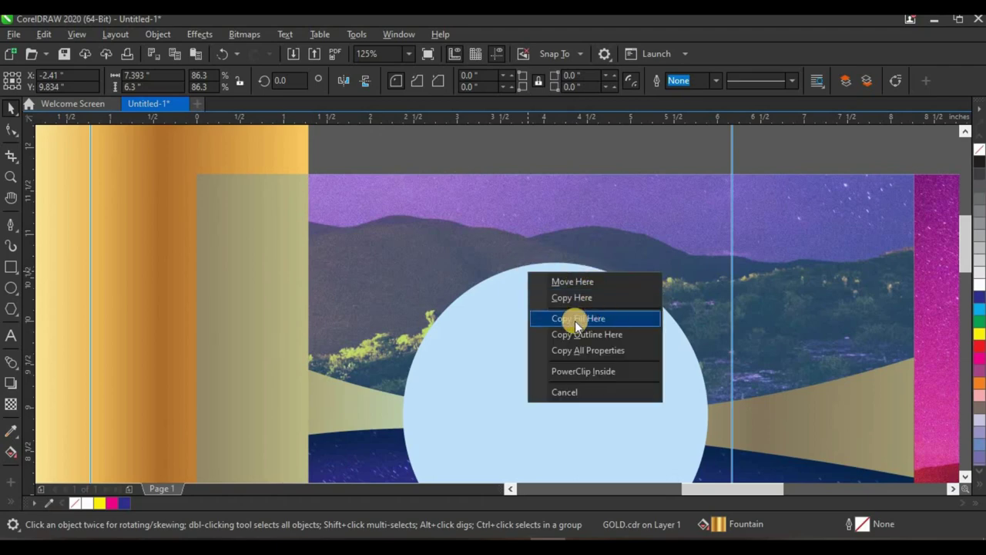
click(578, 318)
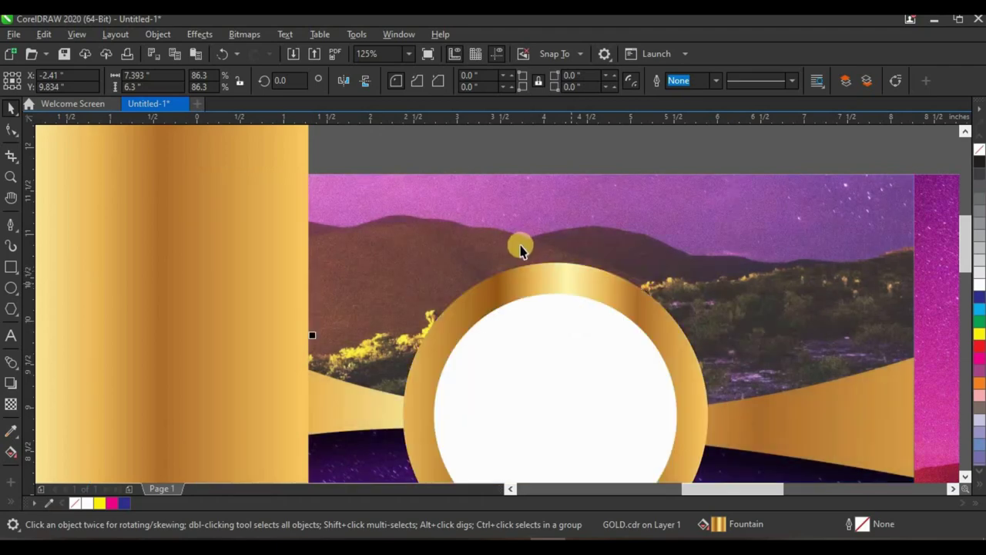
- Delete the gold gradient sample rectangle next to the left panel
scroll(553, 267, down, 2)
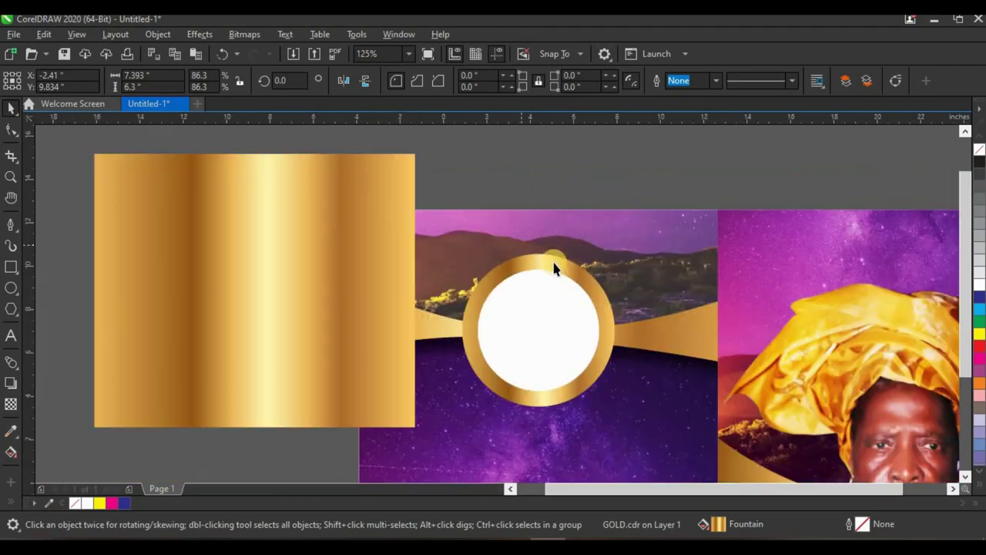
scroll(553, 267, down, 2)
scroll(551, 265, up, 2)
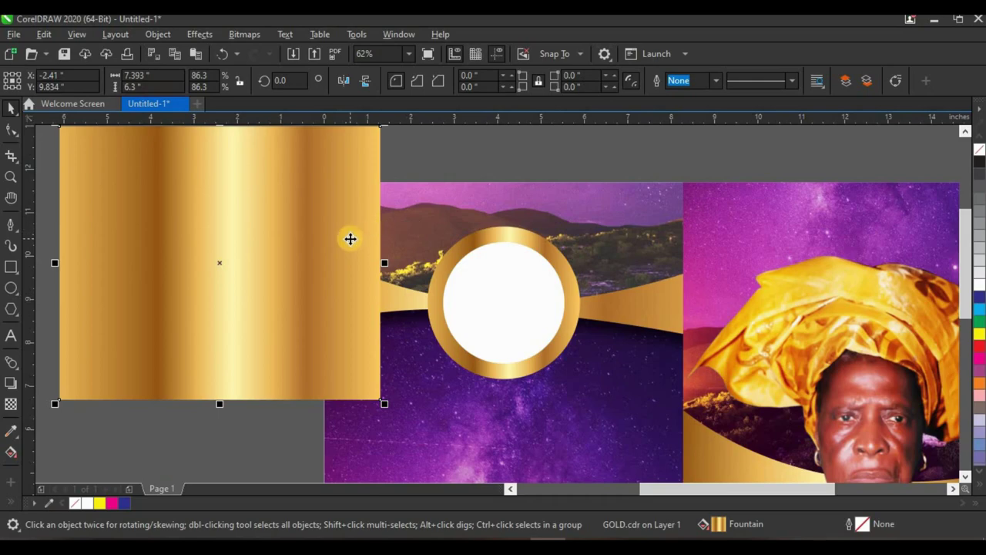
key(Delete)
scroll(497, 231, down, 2)
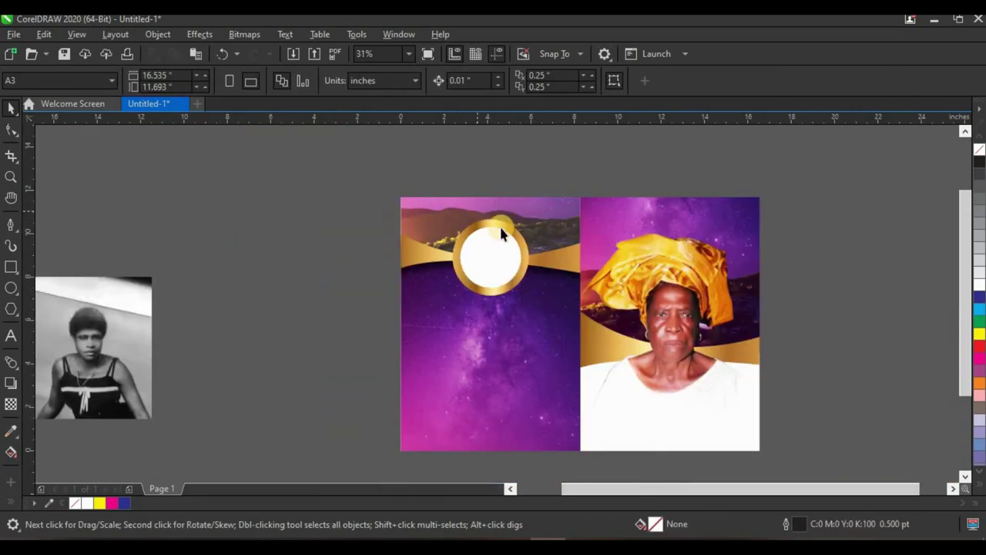
scroll(524, 254, up, 2)
scroll(513, 244, down, 2)
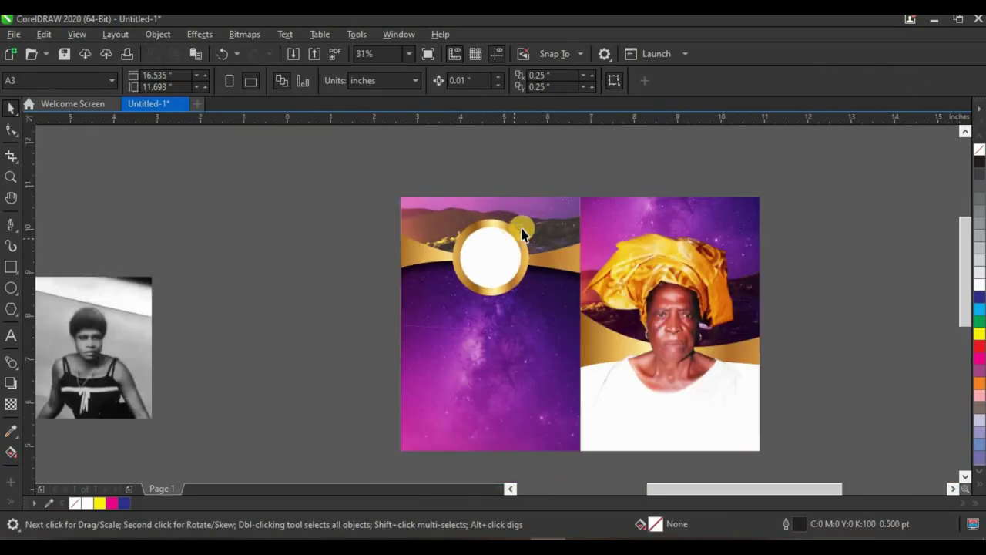
scroll(501, 245, up, 2)
- PowerClip the black-and-white portrait photo inside the white inner circle on the left panel
click(497, 246)
click(238, 209)
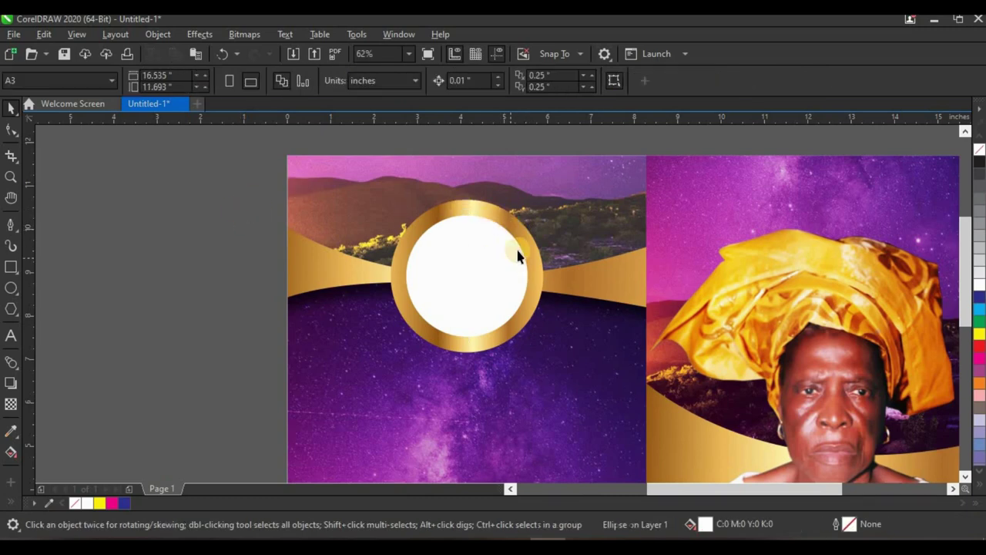
scroll(323, 286, down, 2)
click(149, 316)
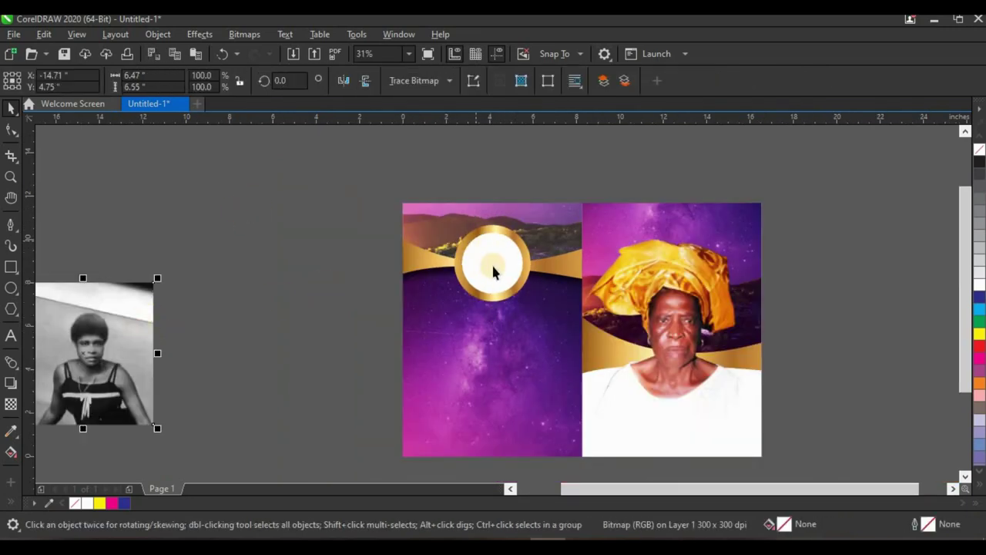
right_click(104, 337)
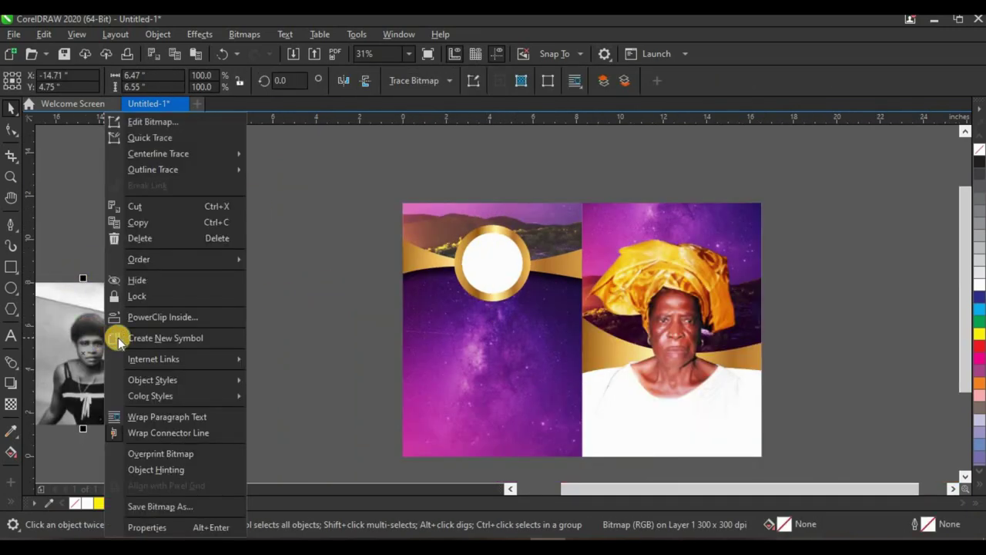
click(184, 316)
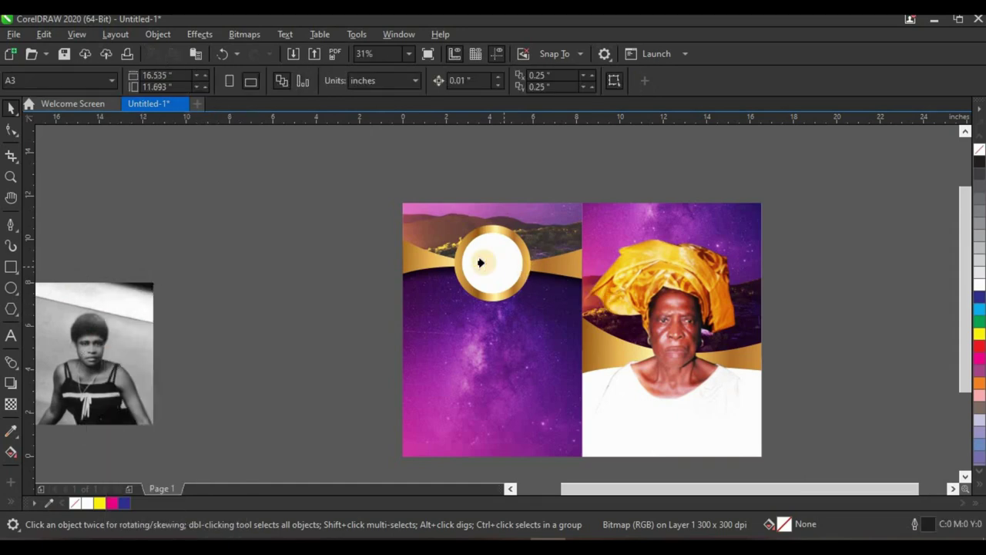
click(484, 262)
scroll(532, 248, up, 2)
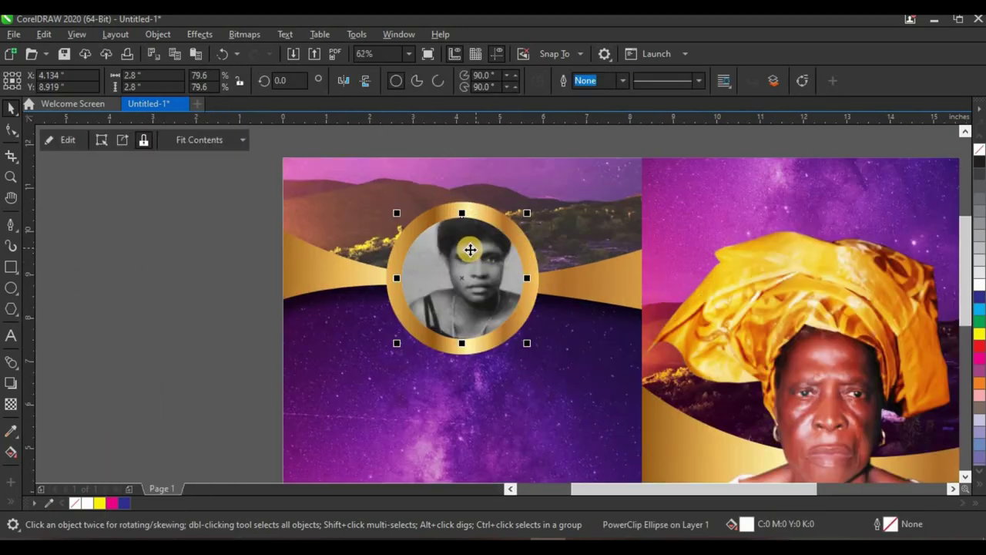
- Edit the circle's contents, scaling the portrait to about 65.4% and positioning it near X 3.951, Y 9.019 inches, and finish the editing
click(468, 261)
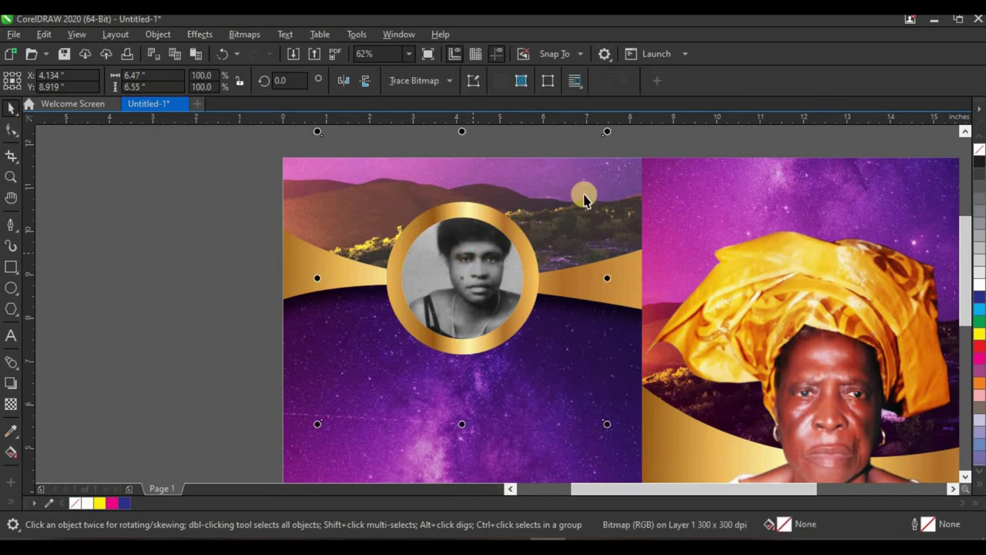
drag(608, 135, 547, 201)
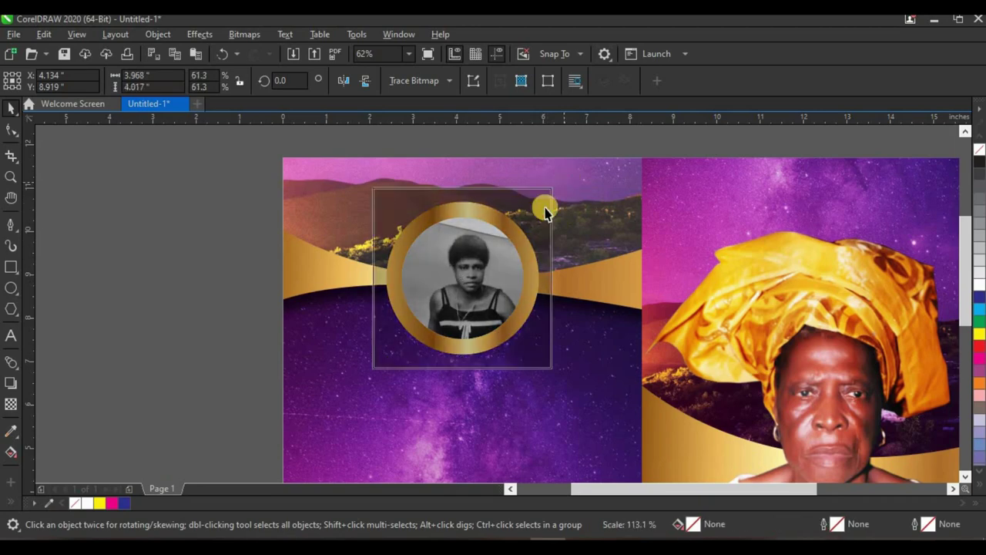
scroll(457, 251, up, 3)
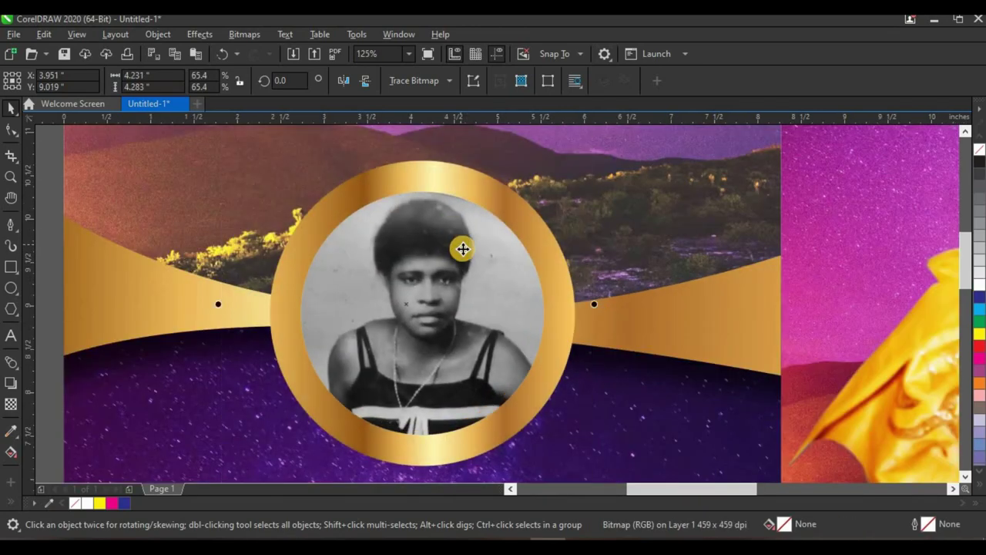
click(466, 235)
scroll(447, 253, down, 3)
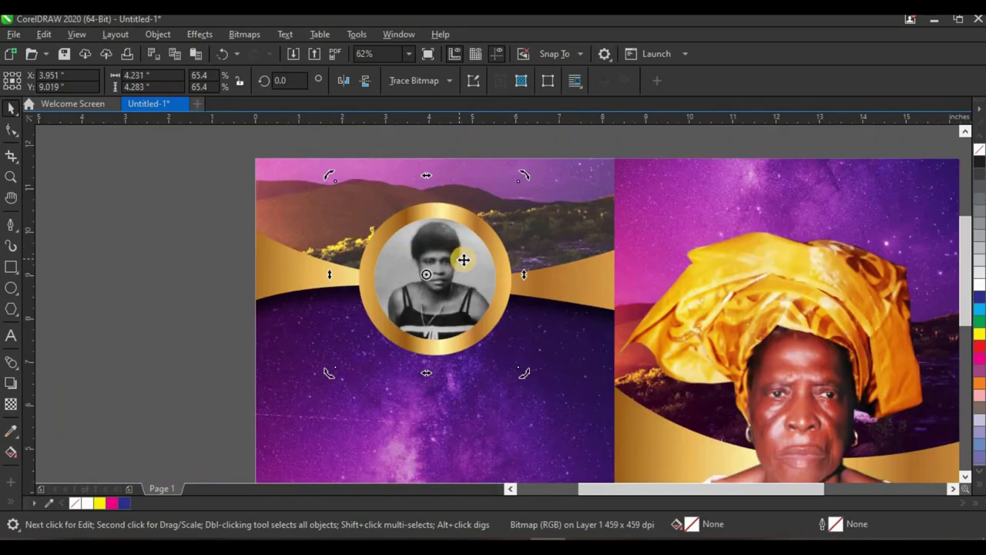
scroll(502, 258, up, 3)
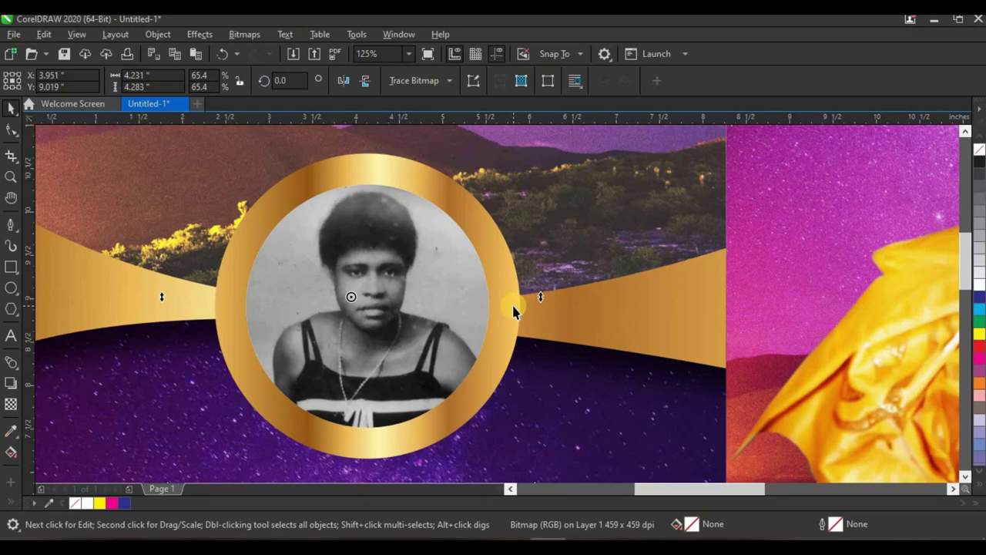
scroll(518, 308, down, 3)
- Add a flat drop shadow to the gold ring, offset 0.0 inches horizontally and about -0.325 inches vertically
click(468, 235)
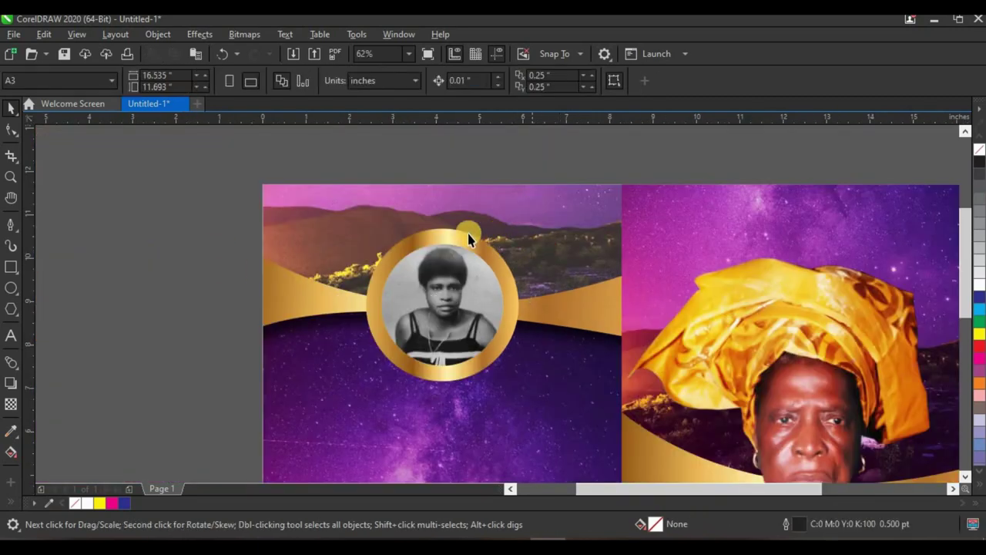
click(462, 241)
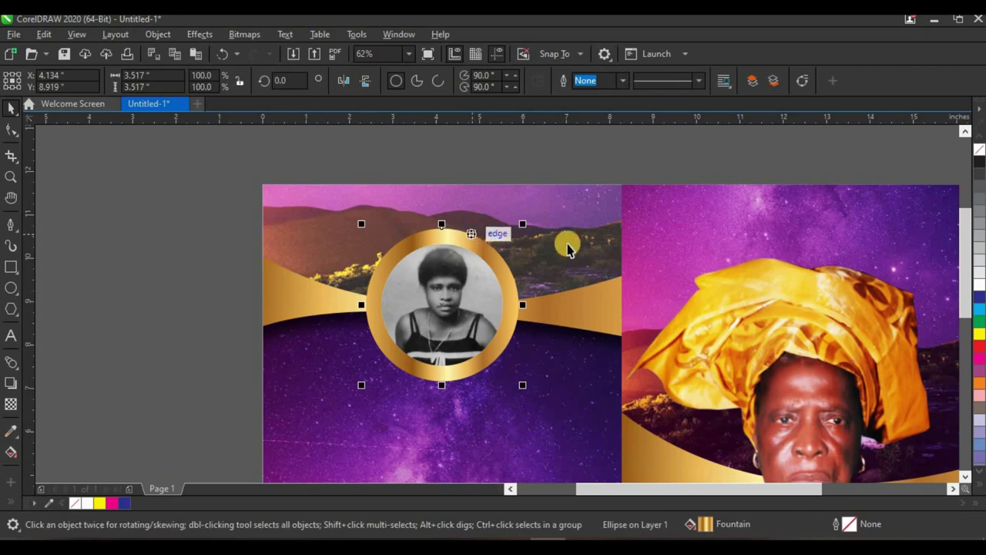
click(11, 383)
scroll(440, 275, up, 3)
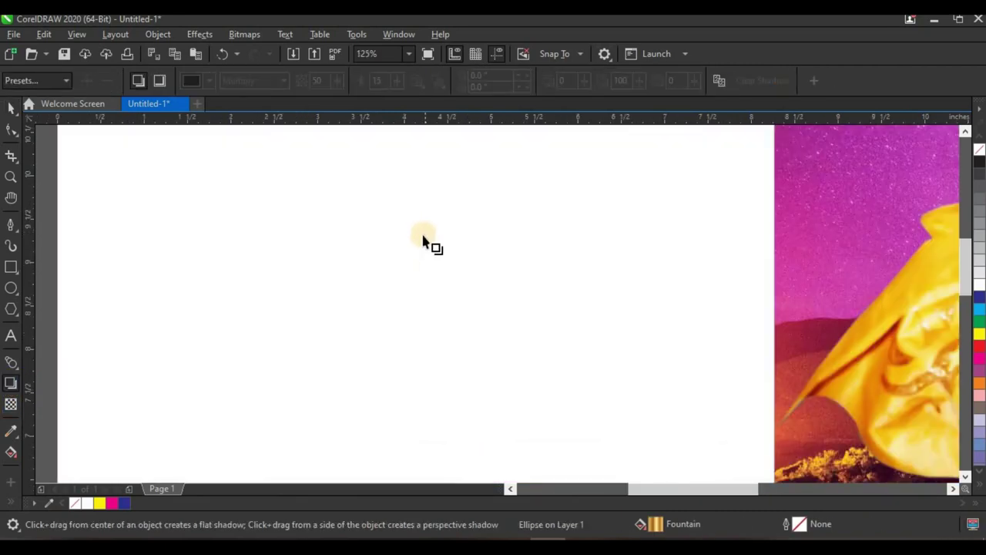
scroll(422, 242, down, 3)
drag(420, 235, 434, 332)
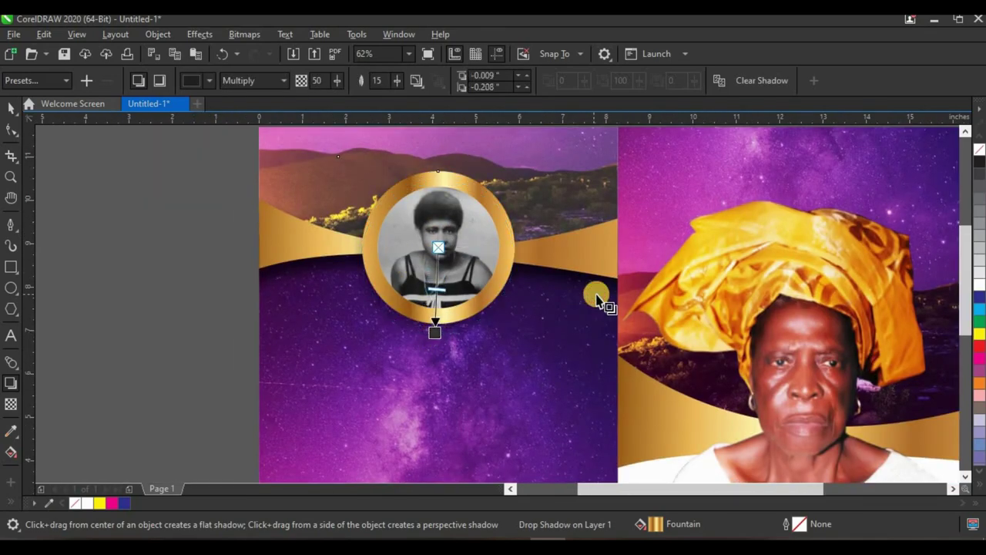
drag(438, 333, 438, 337)
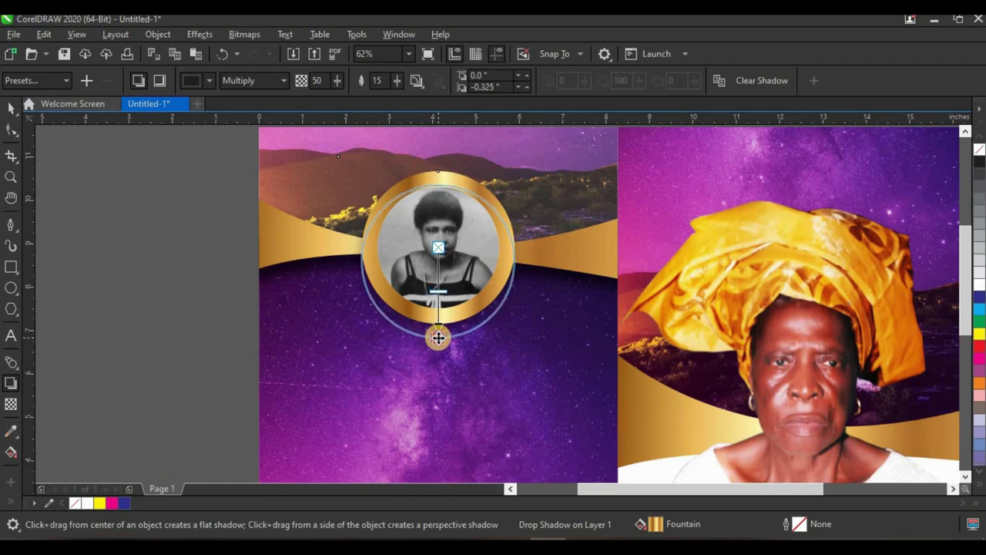
- Set the gold ring's drop shadow opacity to 81 and deselect it
drag(339, 84, 347, 83)
click(339, 85)
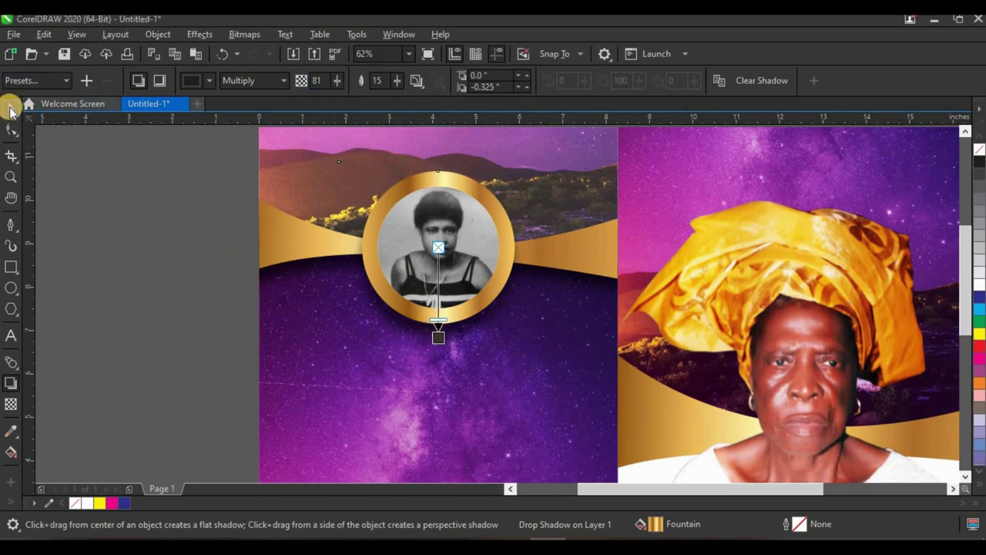
click(11, 110)
key(Escape)
scroll(390, 287, down, 5)
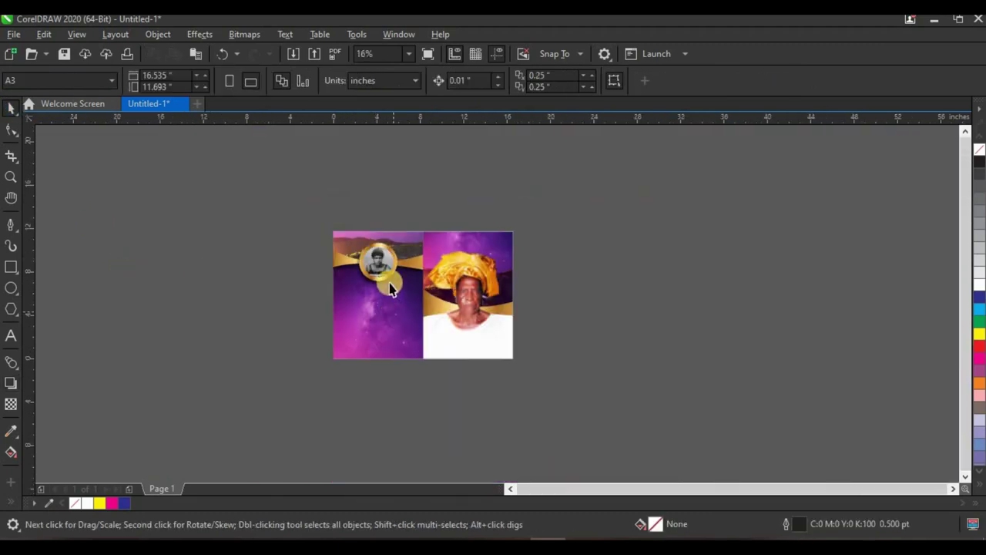
scroll(390, 288, up, 2)
scroll(376, 224, down, 2)
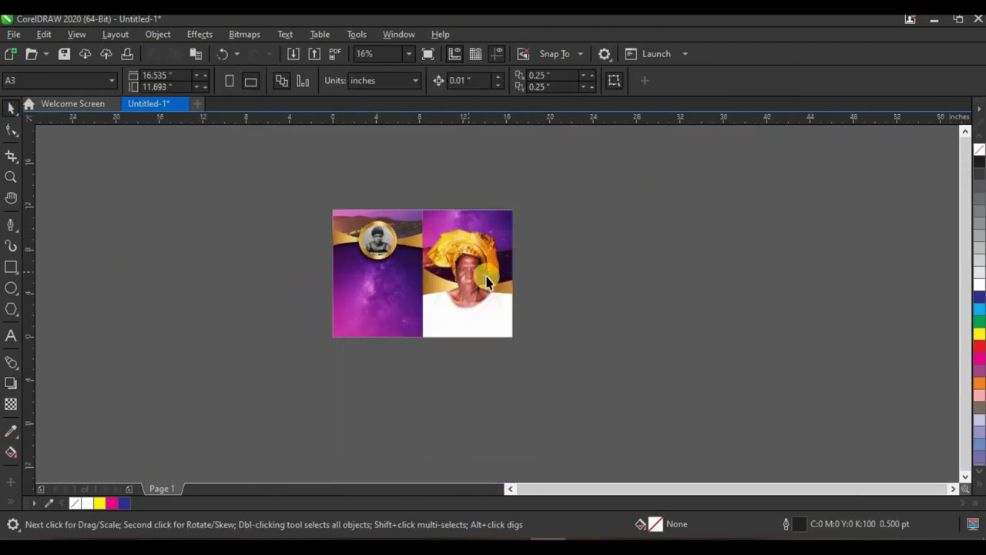
scroll(486, 282, up, 2)
scroll(478, 362, up, 2)
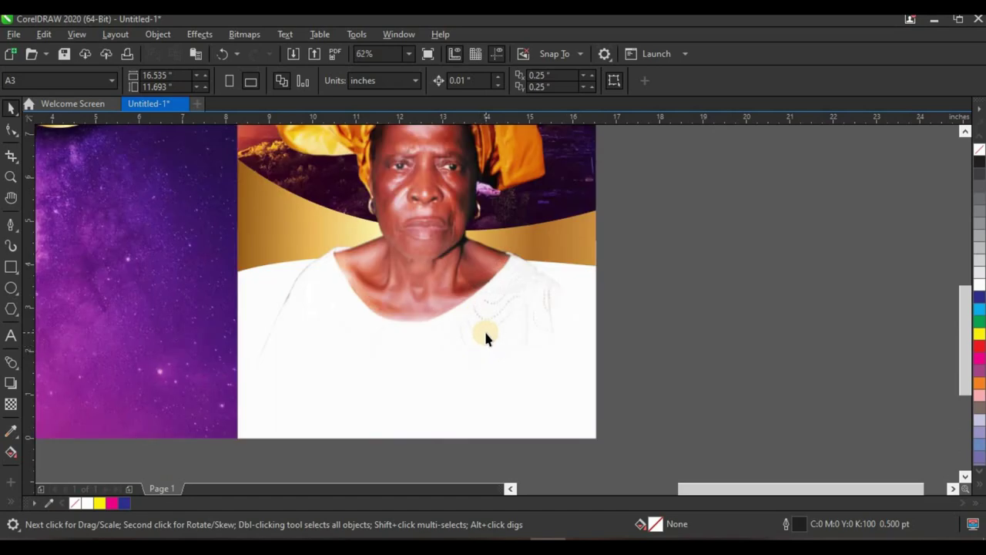
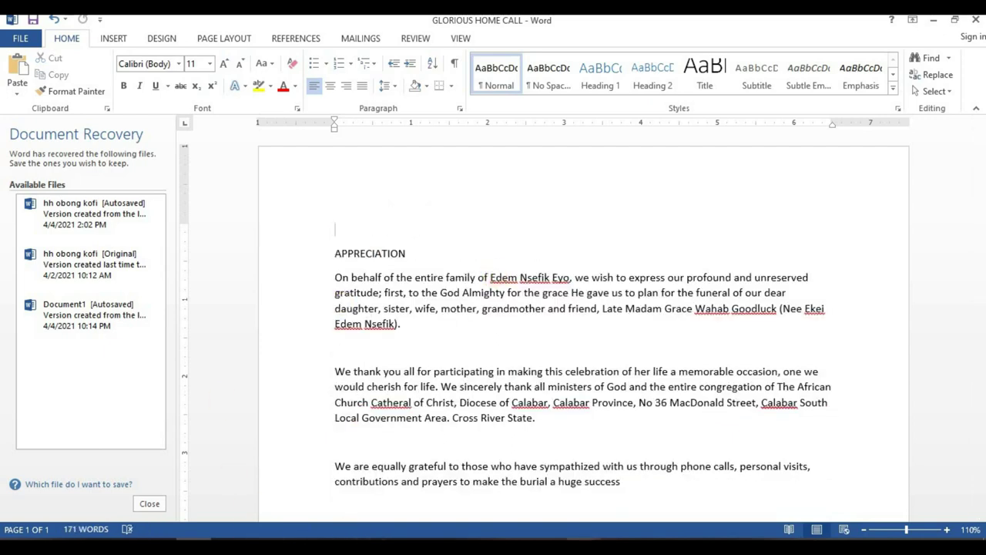
- Switch to CorelDRAW and paste the copied programme text beside the front cover, maintaining its fonts and formatting
key(alt+Tab)
click(10, 341)
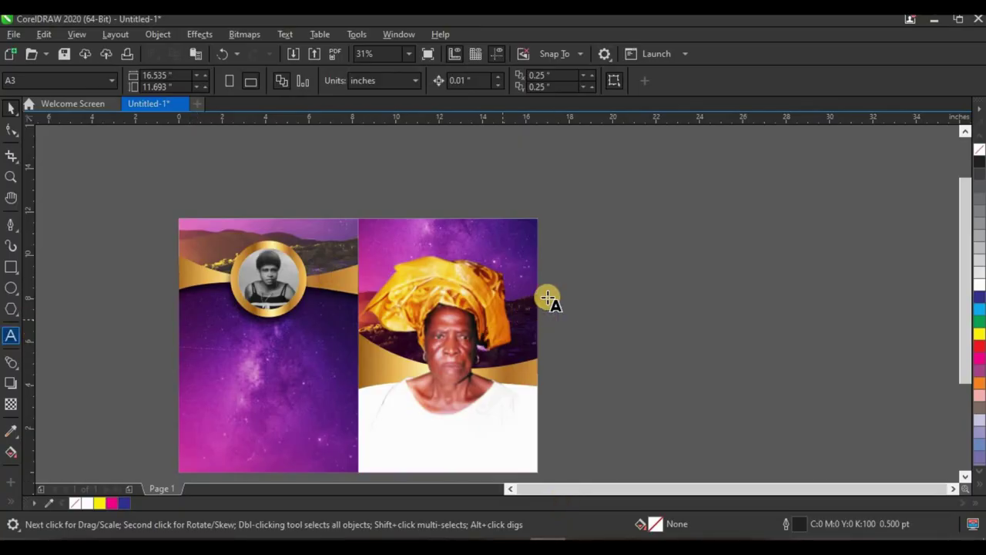
click(578, 249)
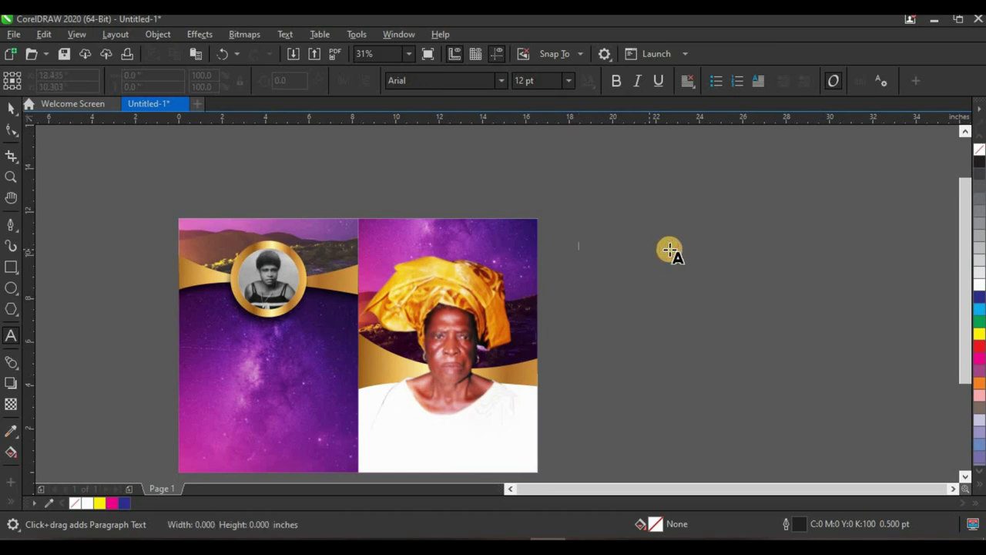
key(ctrl+v)
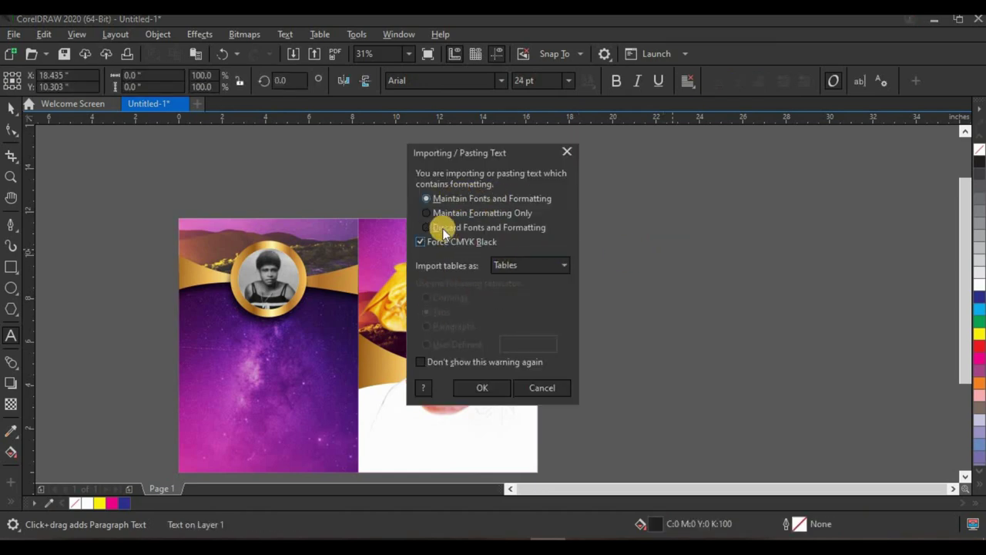
click(475, 388)
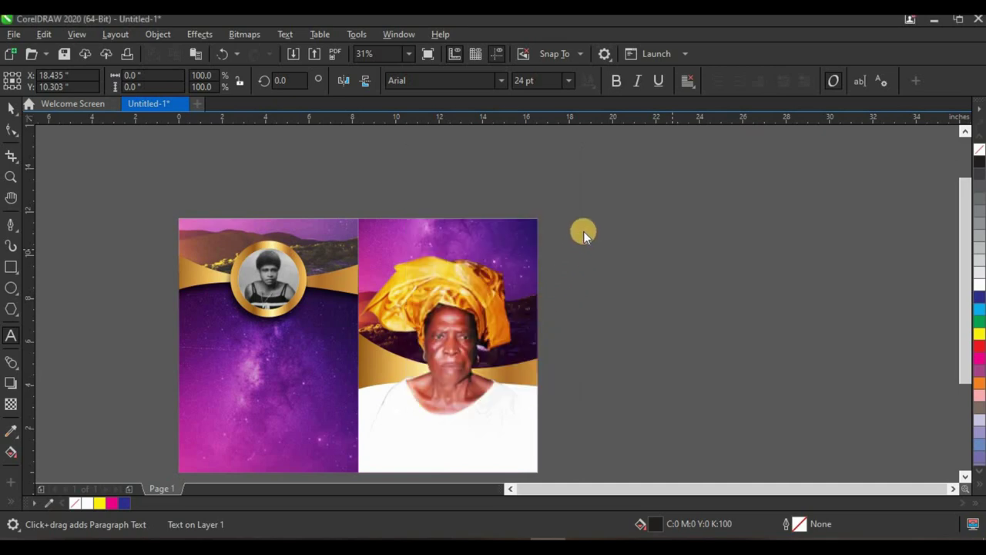
- Break the pasted text block apart into separate single-line text objects
scroll(583, 231, up, 2)
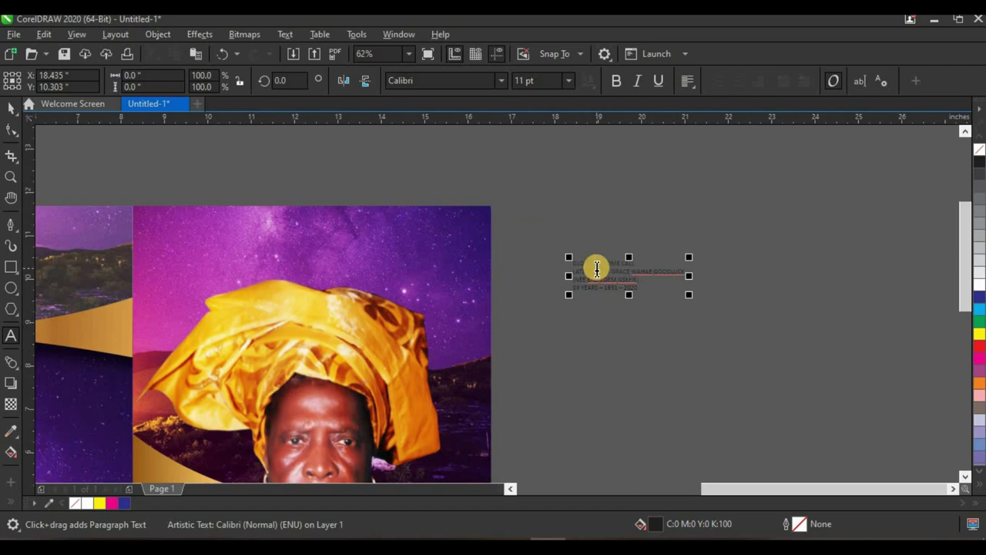
scroll(597, 268, up, 2)
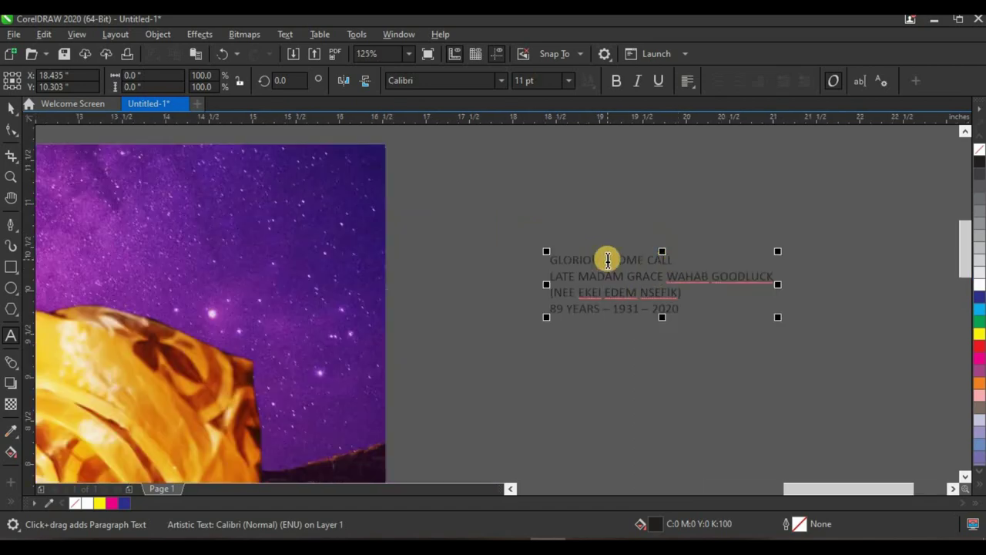
scroll(605, 259, up, 2)
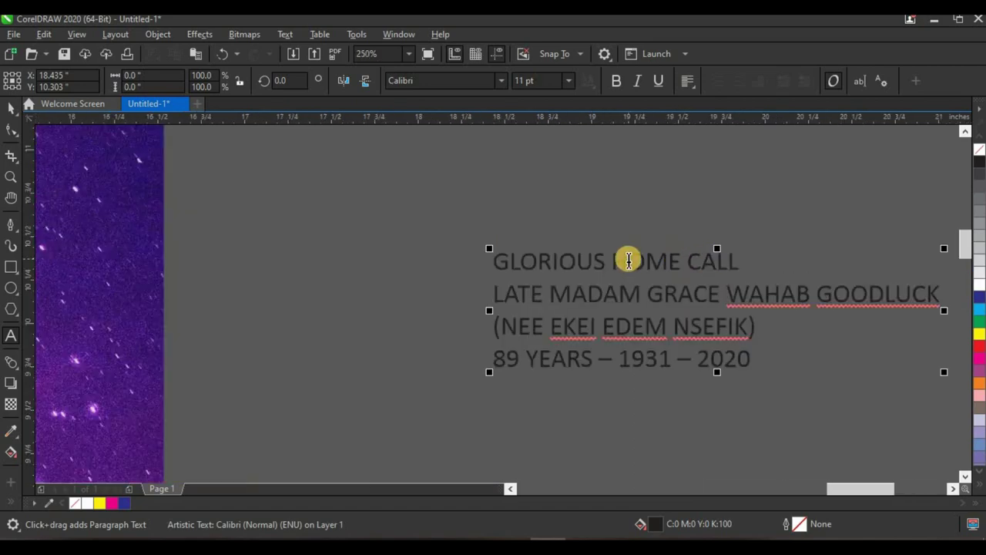
key(ctrl+k)
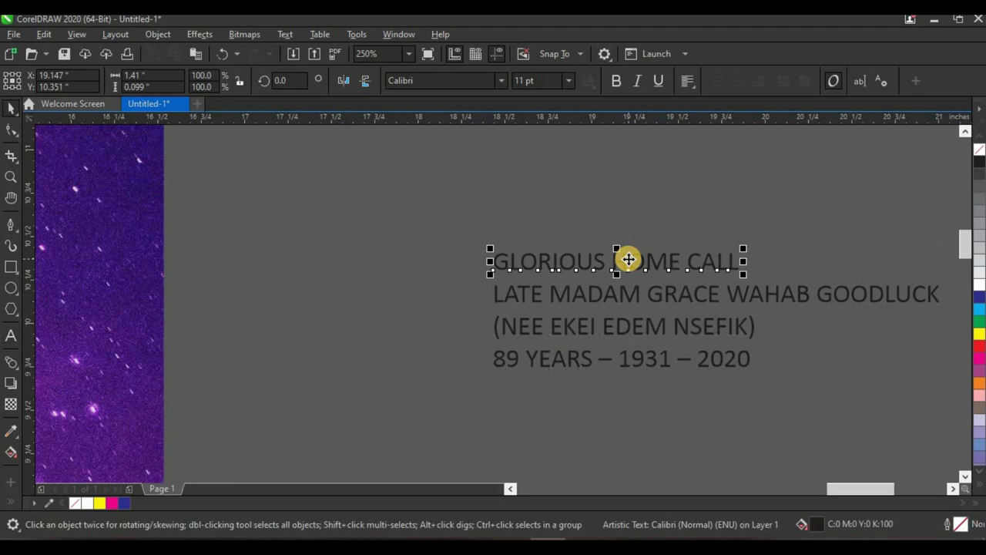
click(582, 300)
click(582, 342)
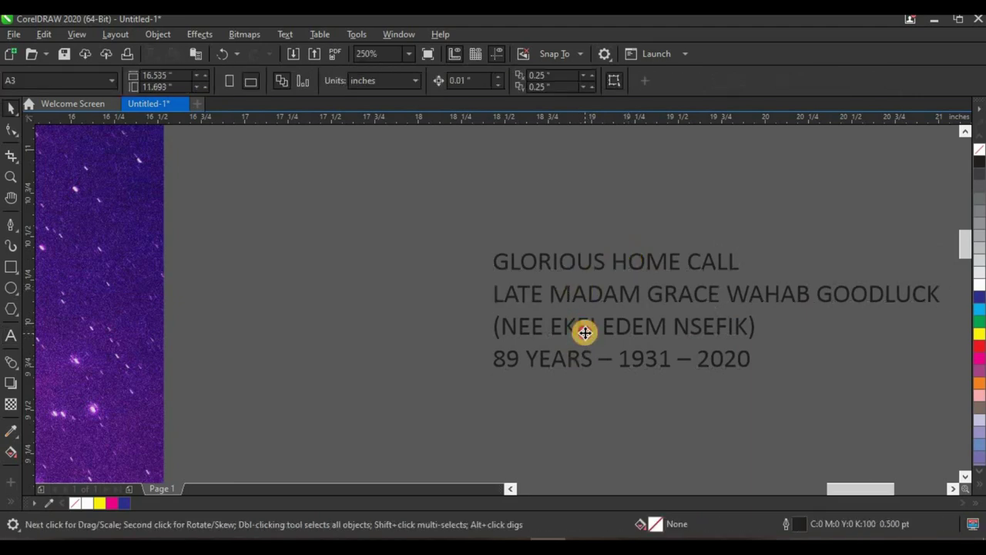
click(584, 329)
- Move the "GLORIOUS HOME CALL" line onto the upper part of the front cover, above the portrait's headwrap
click(667, 273)
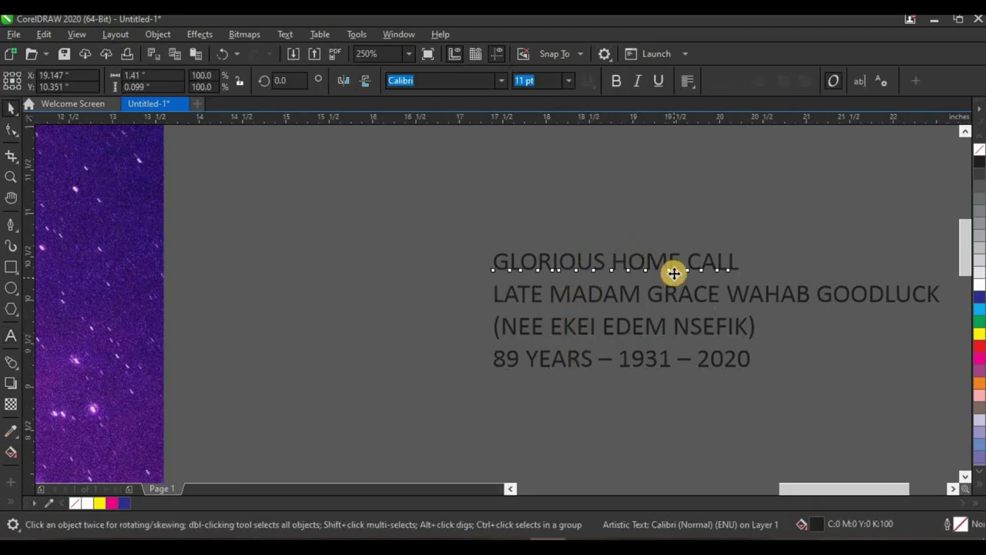
scroll(667, 273, down, 4)
drag(387, 241, 339, 233)
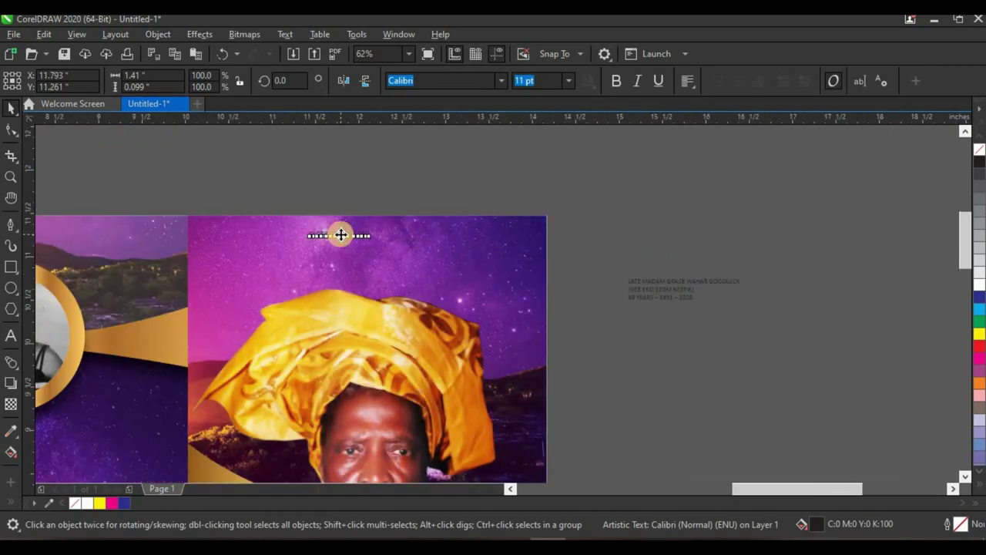
- Split the heading into two lines, "GLORIOUS" and "HOME CALL", and break them apart into separate text objects
scroll(336, 236, up, 5)
click(333, 240)
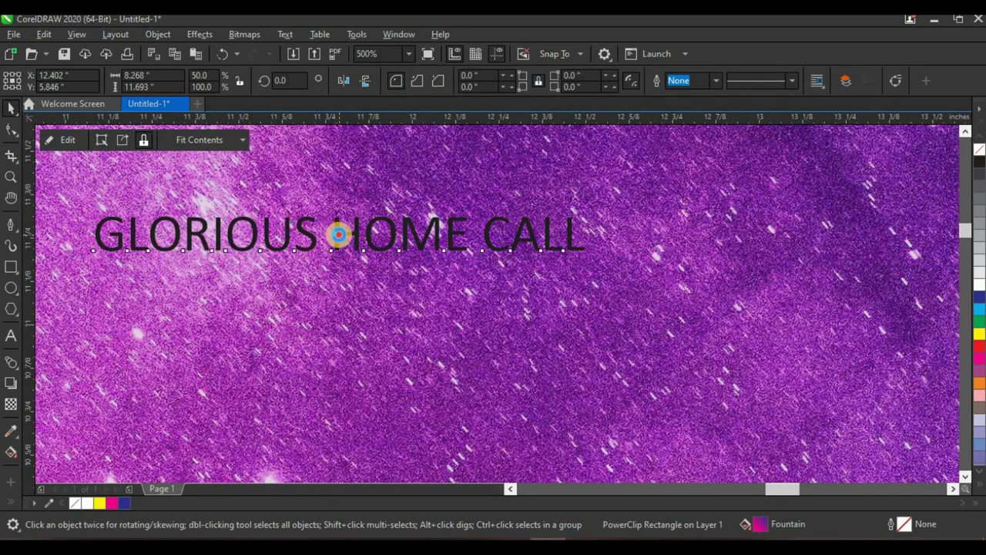
double_click(339, 234)
key(Return)
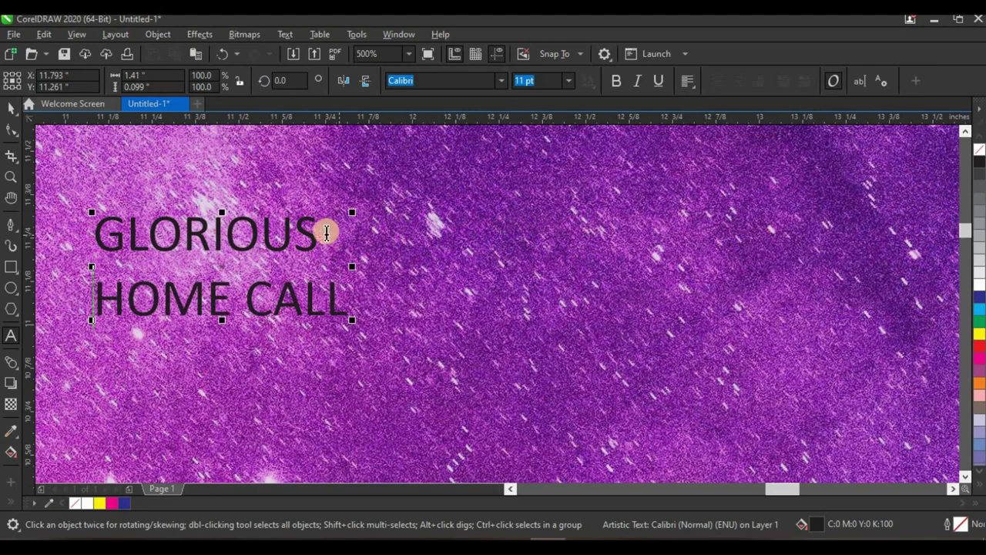
key(ctrl+space)
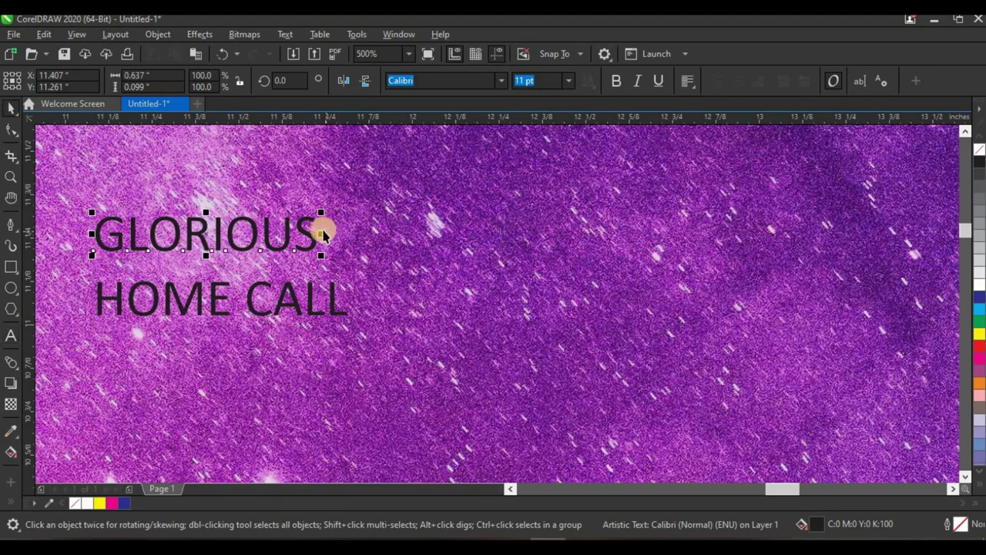
scroll(328, 235, down, 5)
key(ctrl+k)
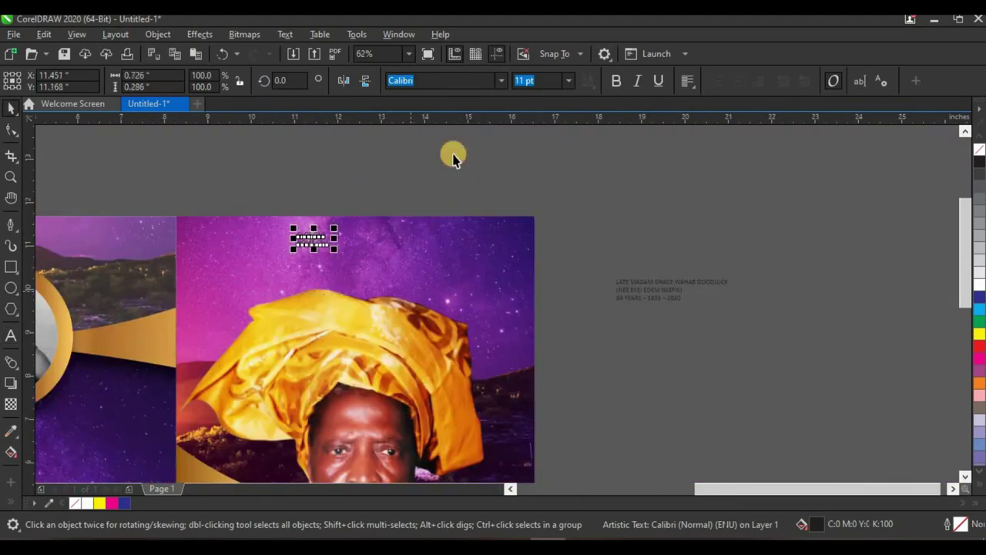
- Set both heading lines in bold Trajan Pro and enlarge them together to about 55.9 pt
drag(463, 77, 376, 81)
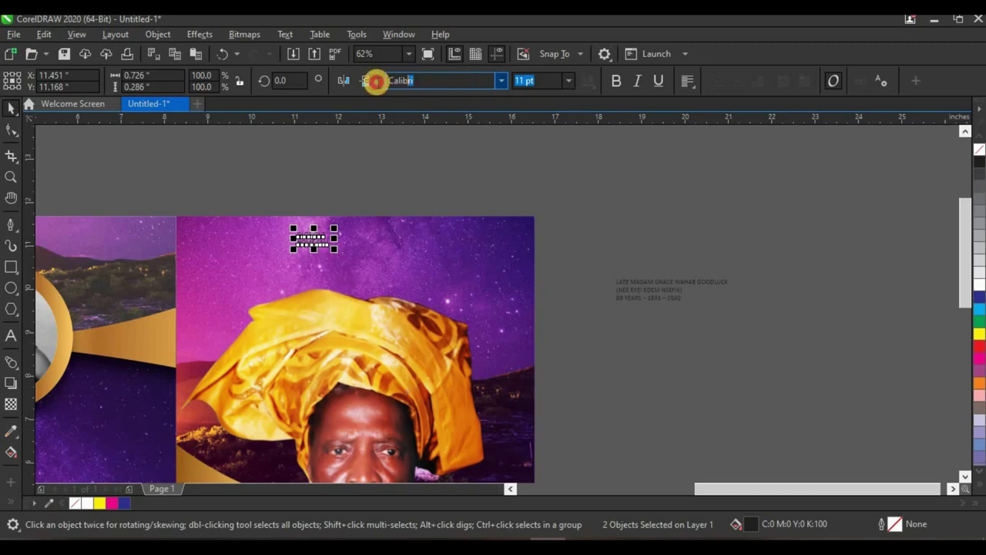
key(BackSpace)
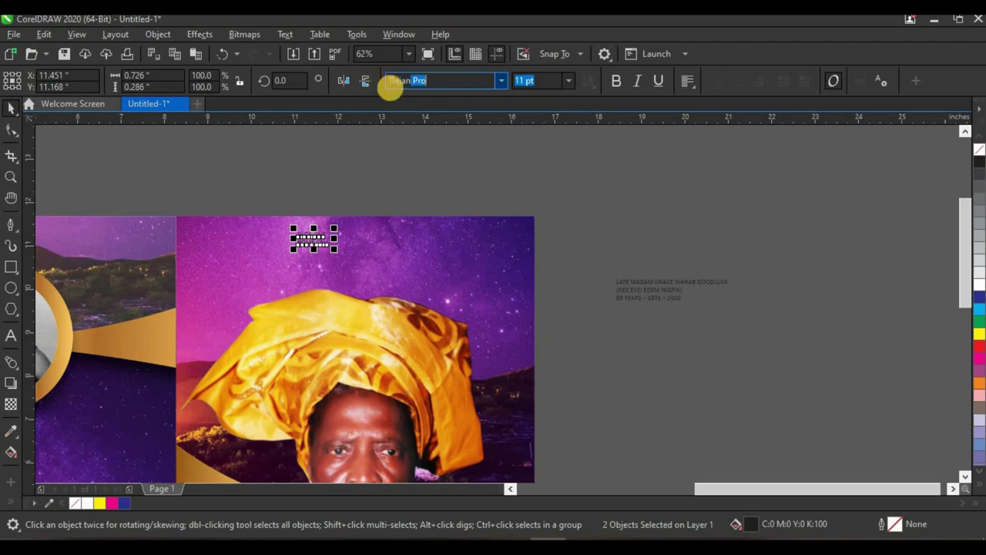
text(Trajan Pro)
key(Return)
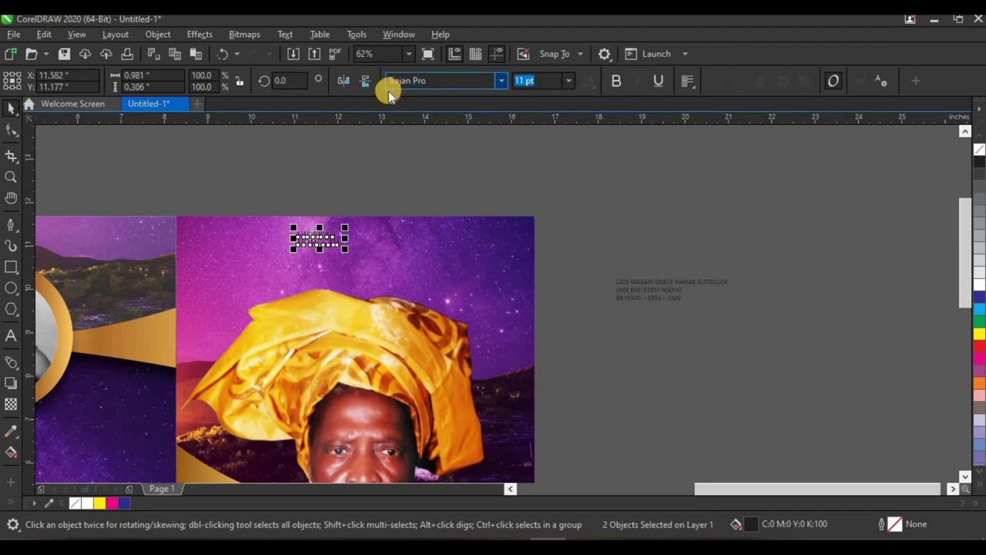
drag(344, 248, 535, 295)
click(614, 84)
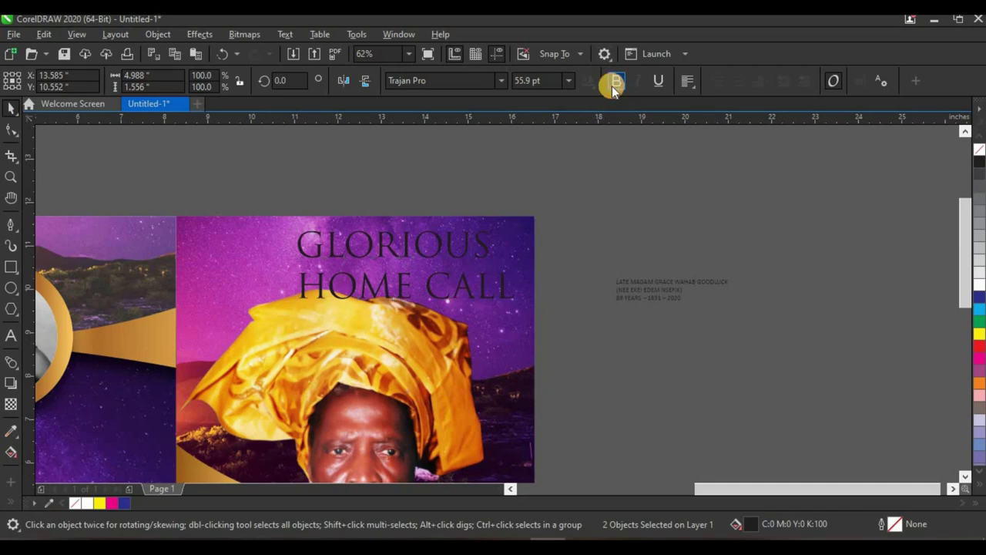
click(591, 205)
- Fill "GLORIOUS" with white, enlarge it to about 58.65 pt and centre it horizontally on the front cover
click(472, 245)
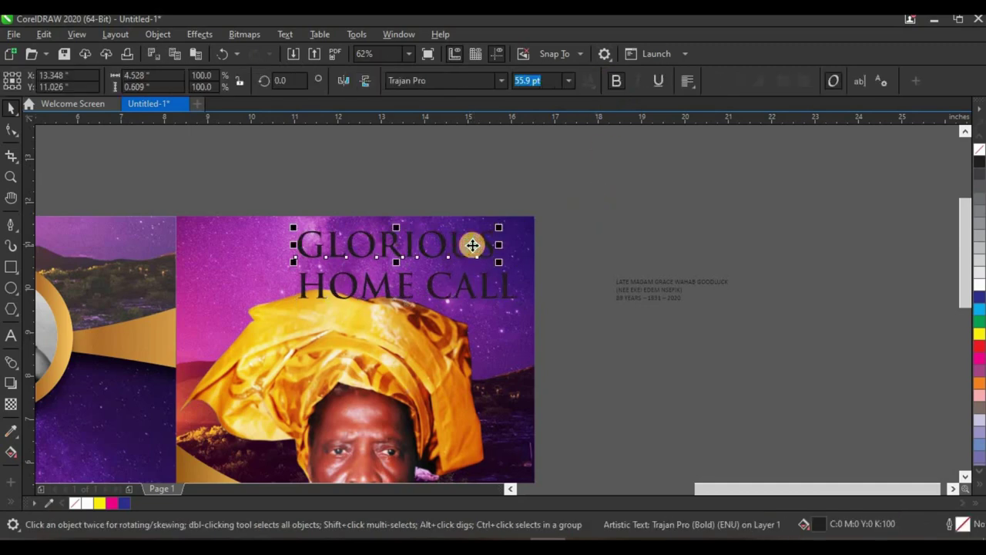
drag(472, 245, 424, 252)
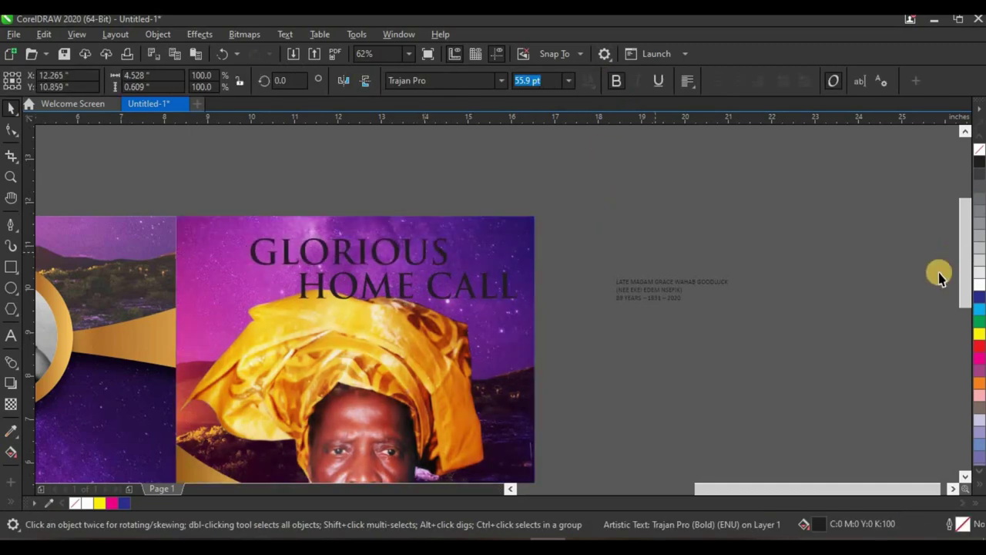
click(979, 284)
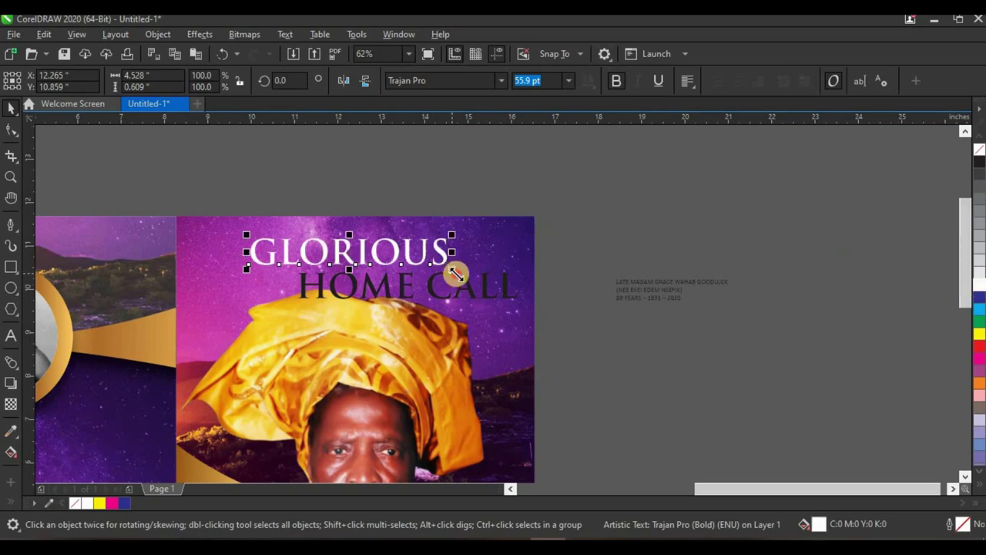
shift+click(494, 258)
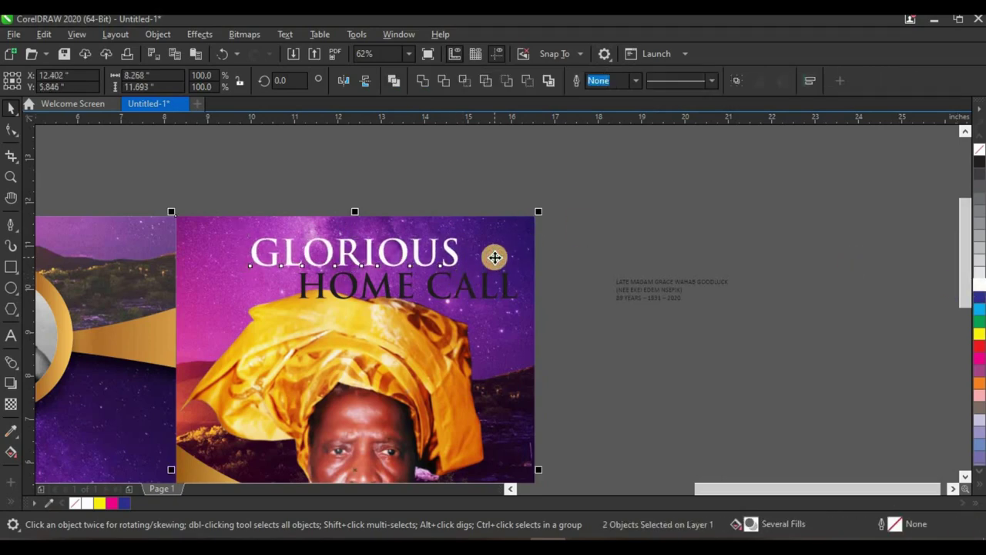
click(568, 251)
- Fill "HOME CALL" with white, reduce it to about 39.7 pt and centre it directly beneath "GLORIOUS"
drag(428, 299, 398, 294)
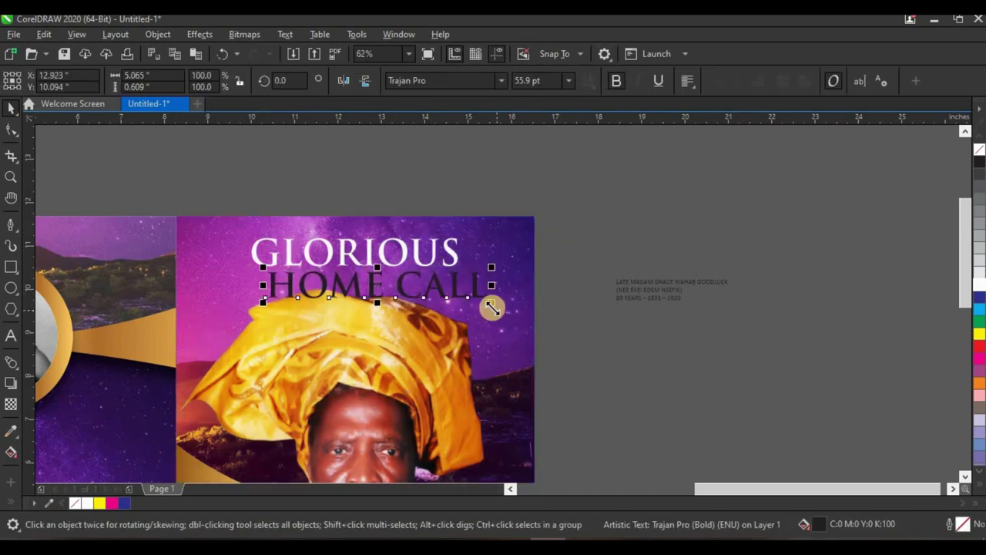
drag(491, 307, 502, 284)
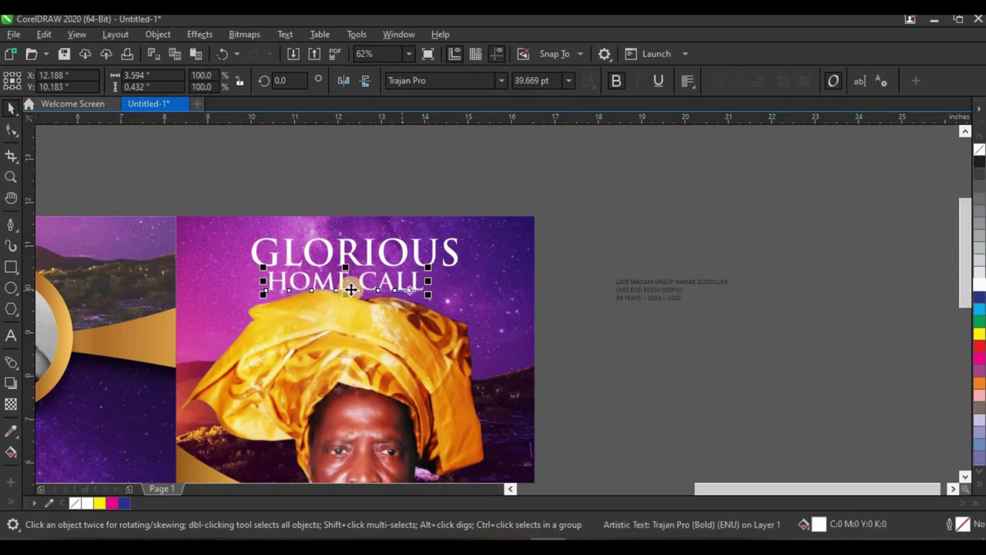
scroll(362, 282, up, 2)
drag(375, 281, 436, 268)
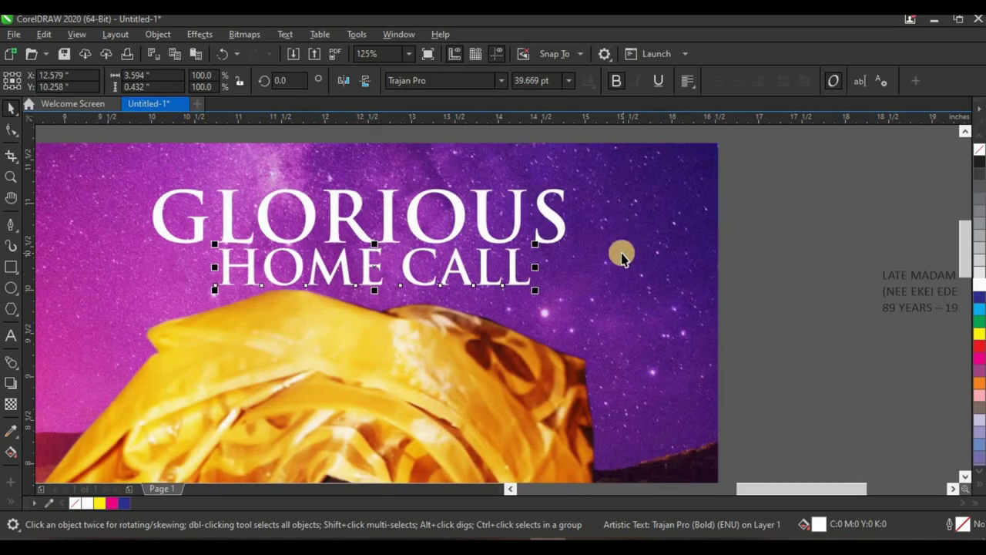
shift+click(551, 225)
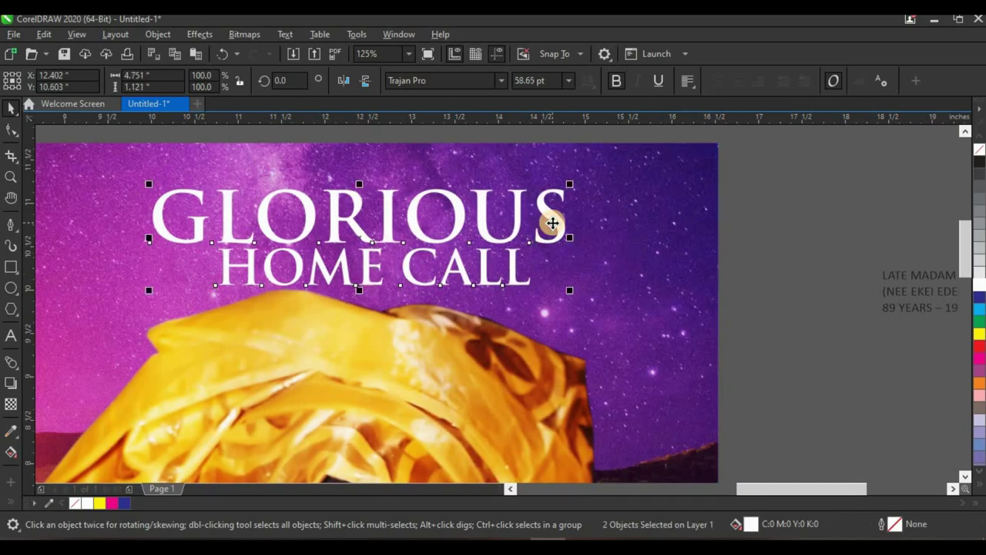
key(c)
- Select the large portrait inside the front cover's PowerClip and nudge it down by 0.4 inches, away from the heading
scroll(425, 223, down, 3)
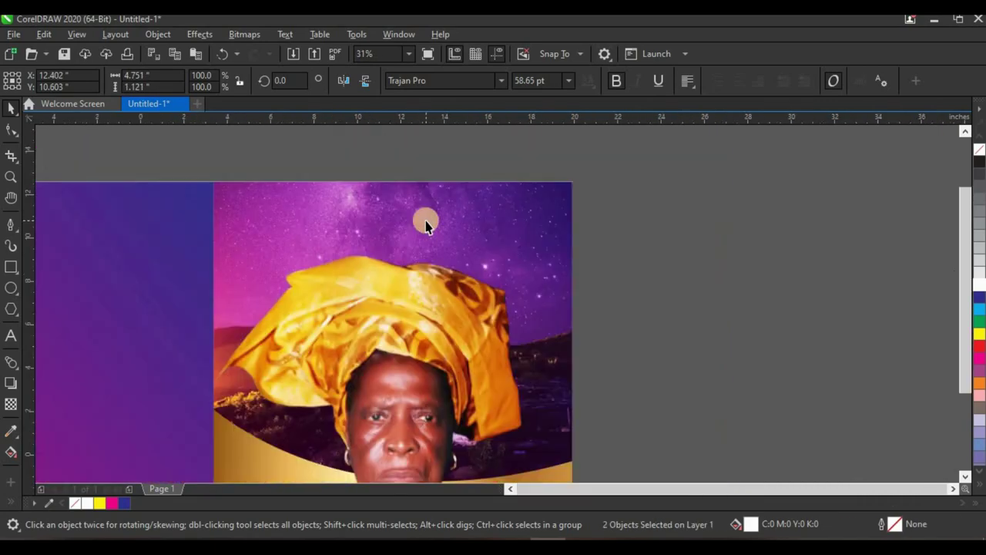
scroll(434, 242, up, 3)
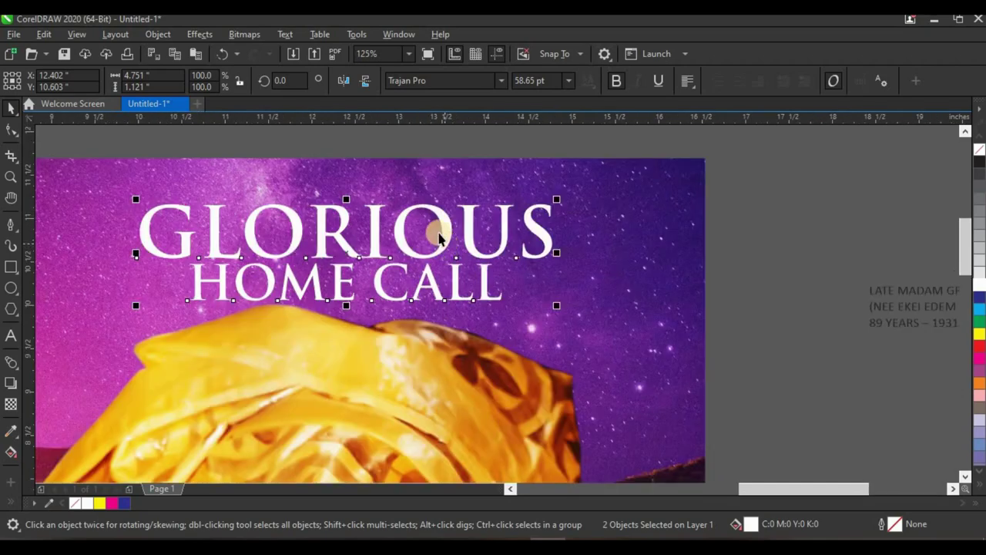
scroll(451, 232, down, 3)
click(426, 318)
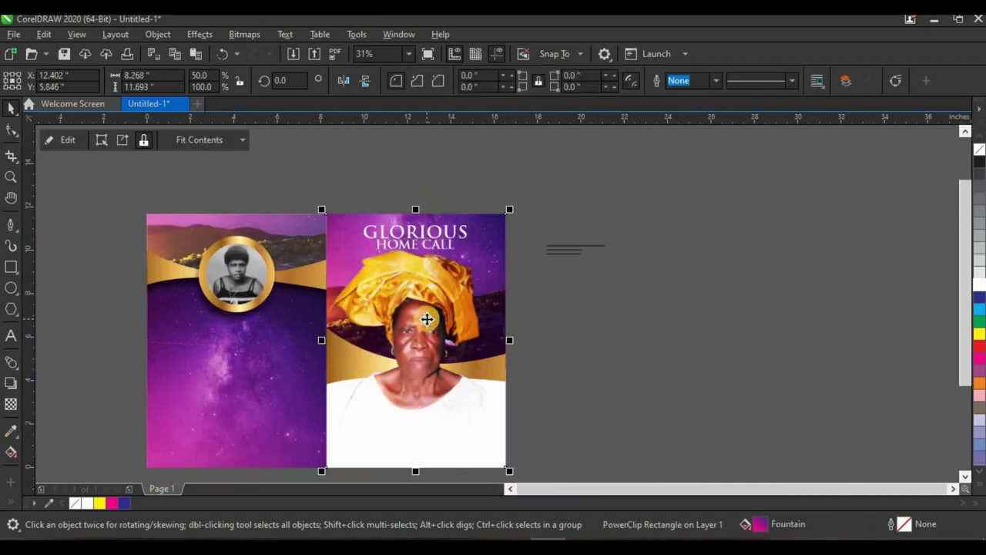
ctrl+click(424, 308)
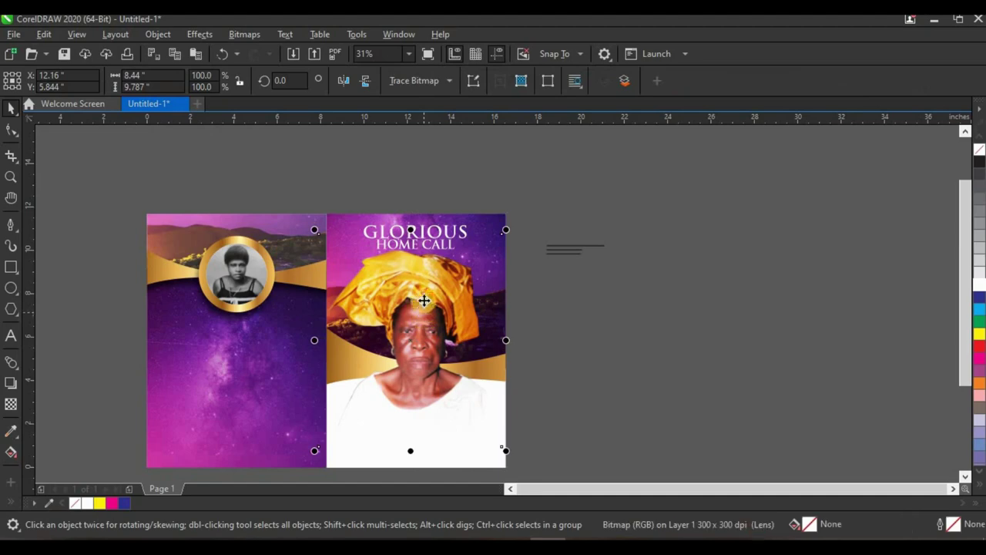
scroll(404, 254, up, 1)
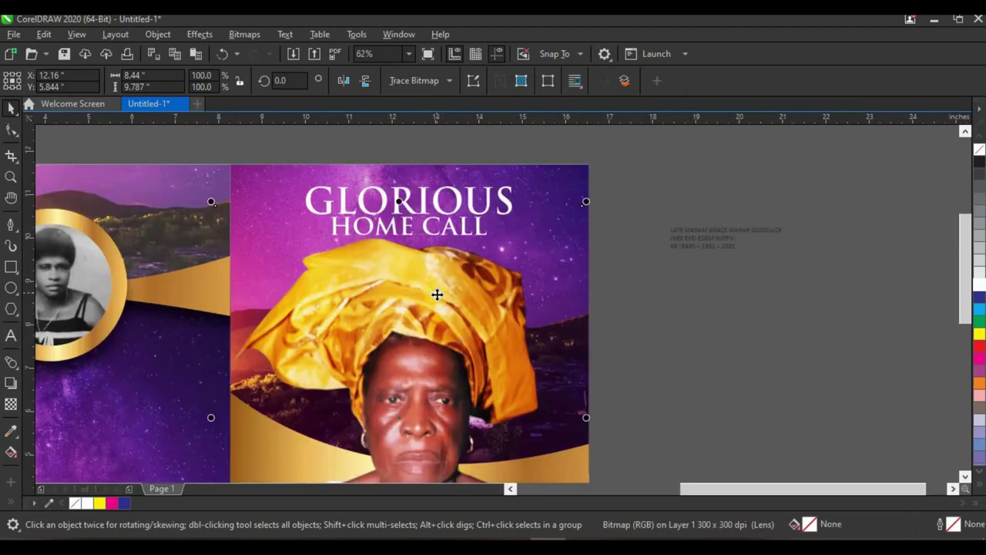
scroll(431, 279, down, 1)
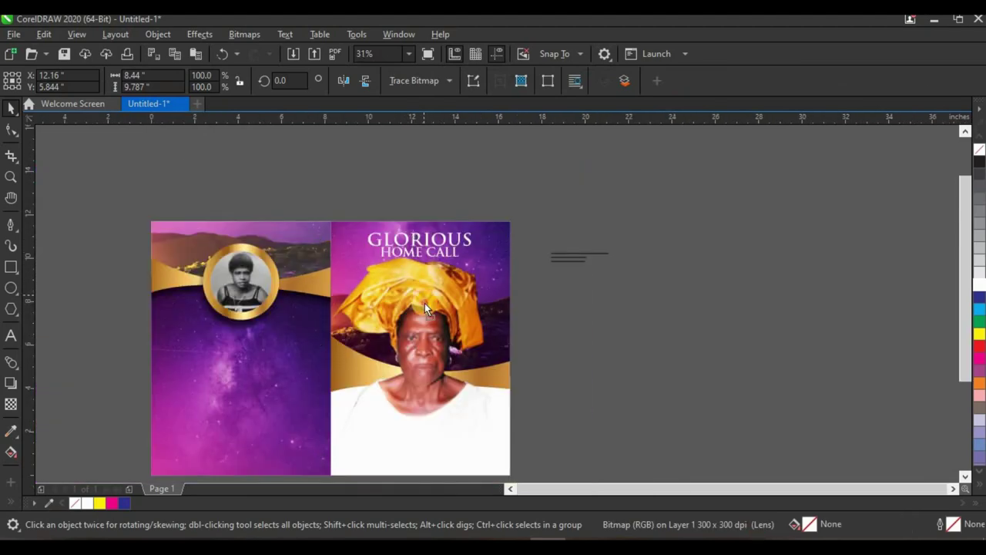
key(Down)
key(Down)
key(Down)
key(Down)
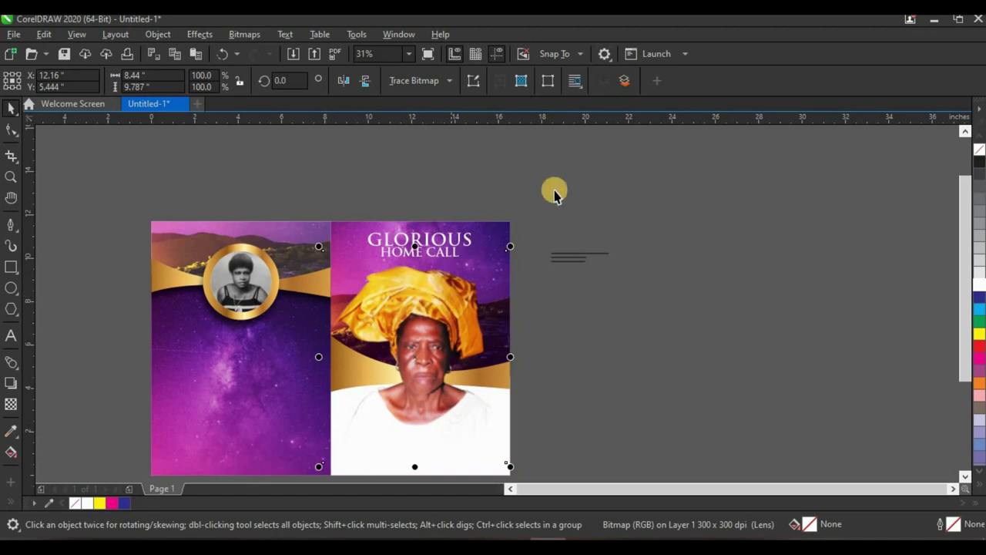
- Move both heading lines down slightly together on the front cover and give them a white outline
drag(586, 185, 354, 258)
scroll(608, 204, up, 1)
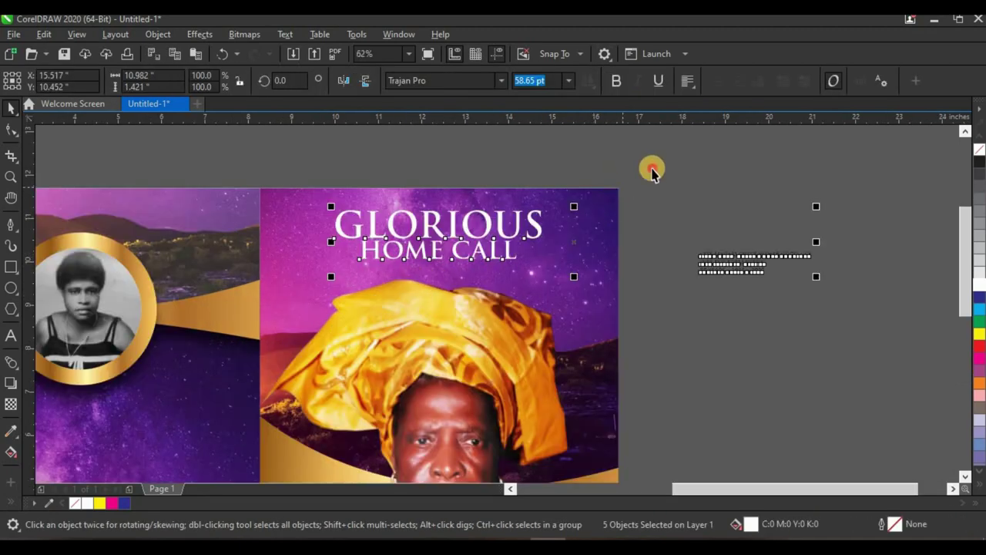
click(651, 171)
click(454, 254)
scroll(458, 248, up, 2)
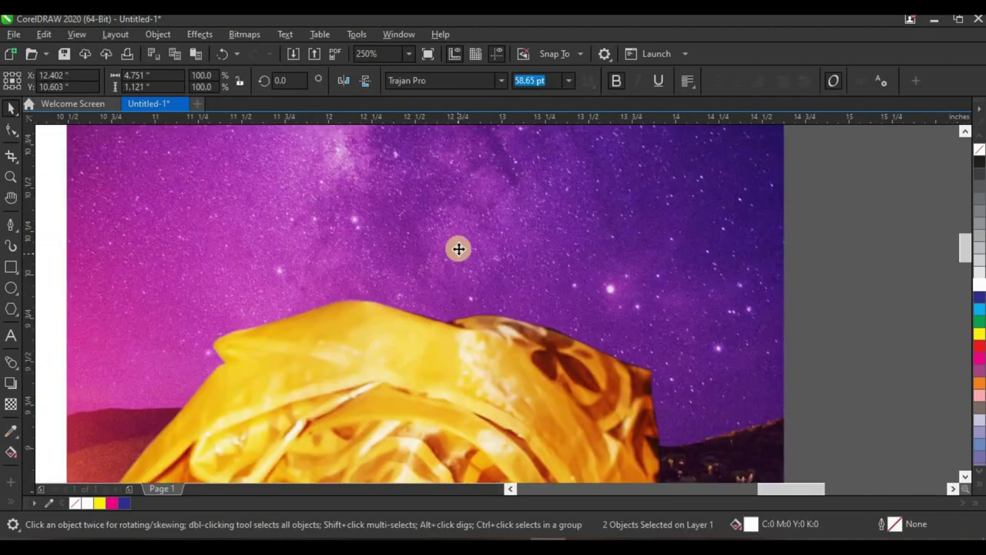
drag(458, 249, 460, 257)
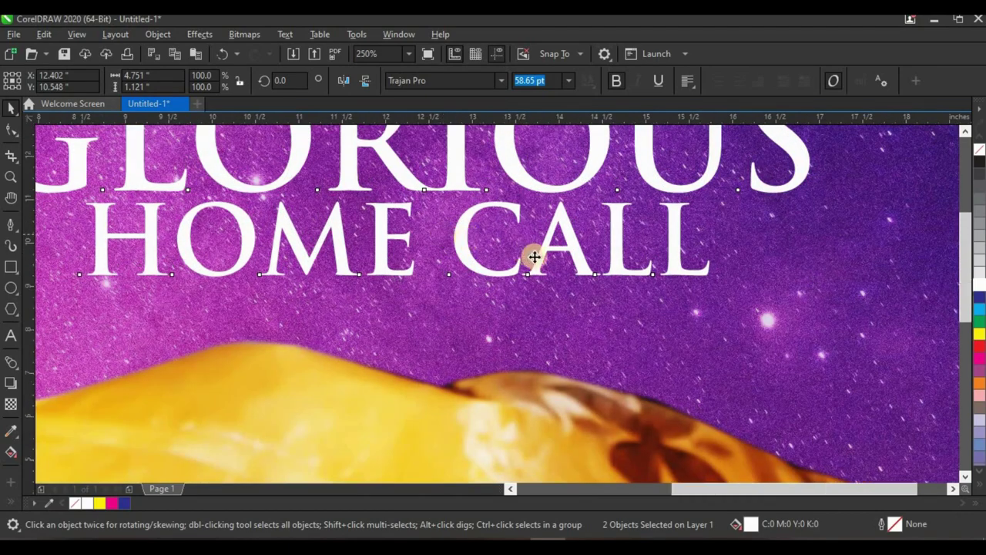
scroll(534, 257, down, 2)
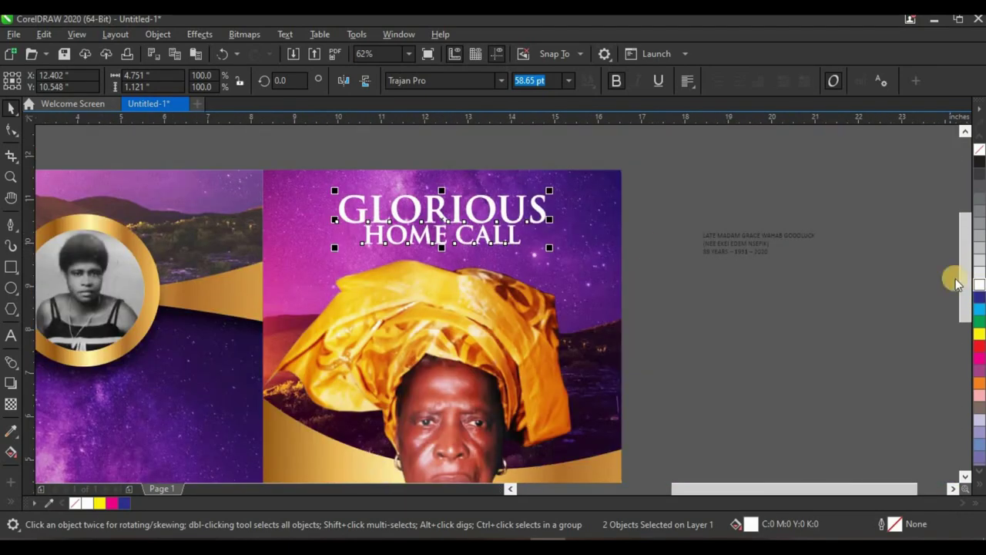
scroll(925, 254, up, 1)
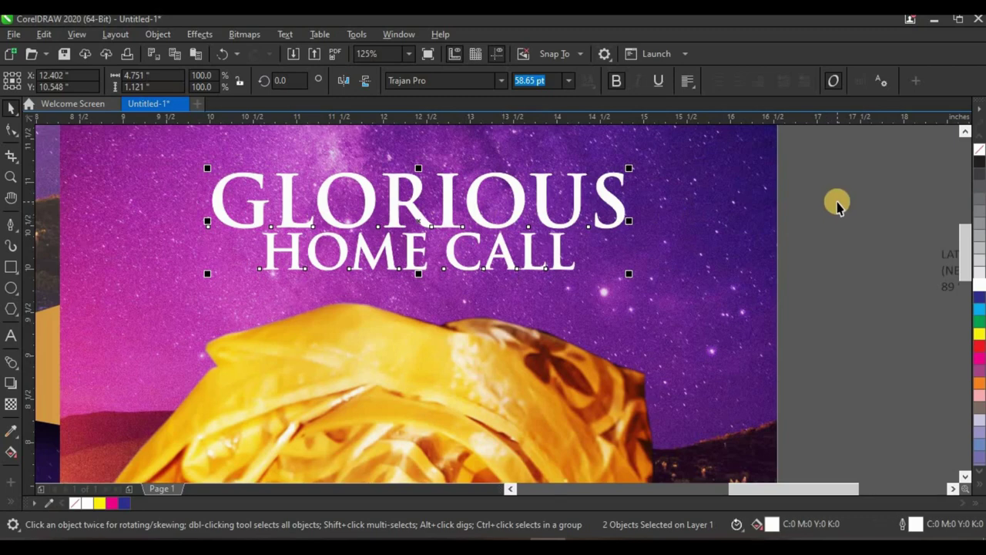
scroll(760, 176, down, 1)
scroll(786, 187, down, 1)
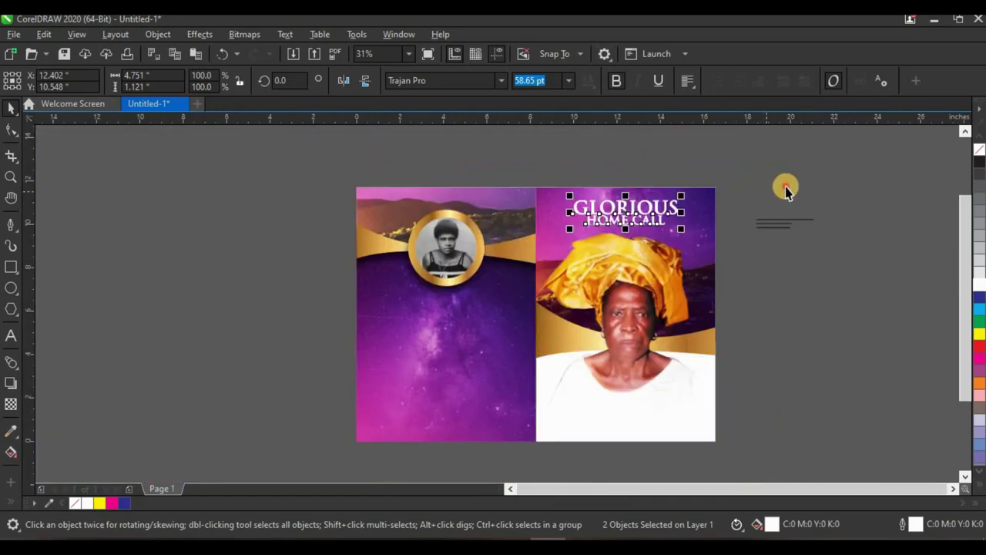
- Select the three small black detail lines outside the page and move them together beside the front cover's bottom right corner
click(785, 243)
click(786, 227)
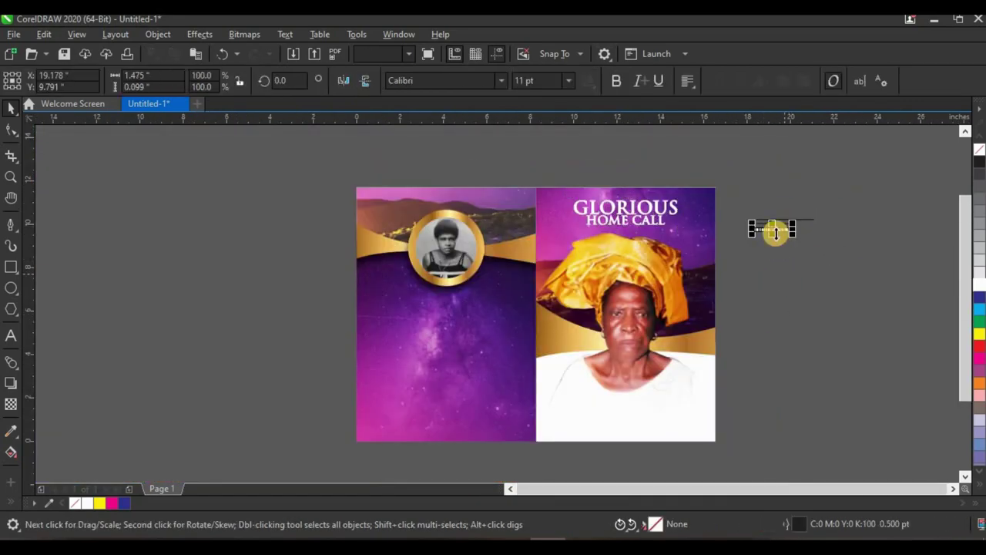
click(827, 205)
scroll(828, 205, up, 1)
click(752, 205)
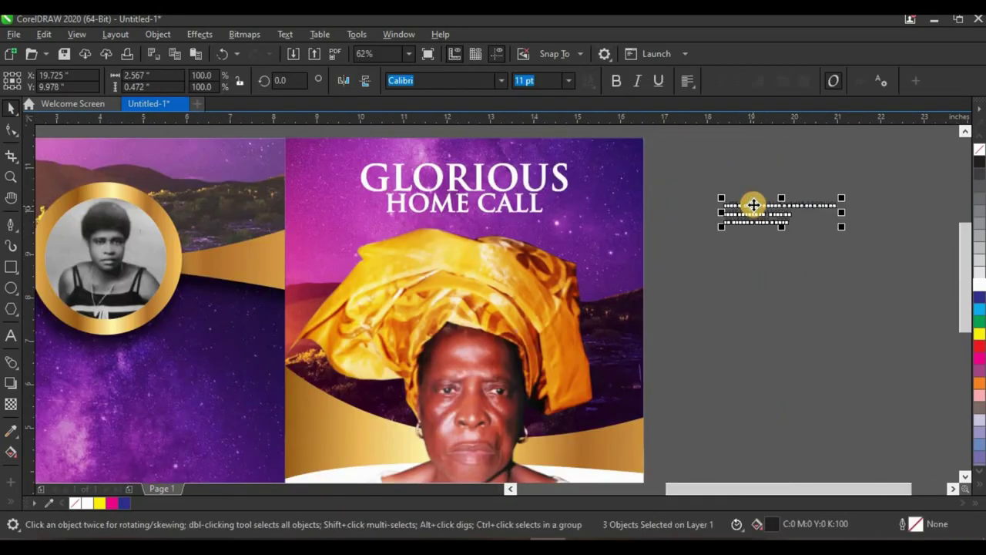
scroll(752, 205, down, 1)
drag(753, 205, 725, 414)
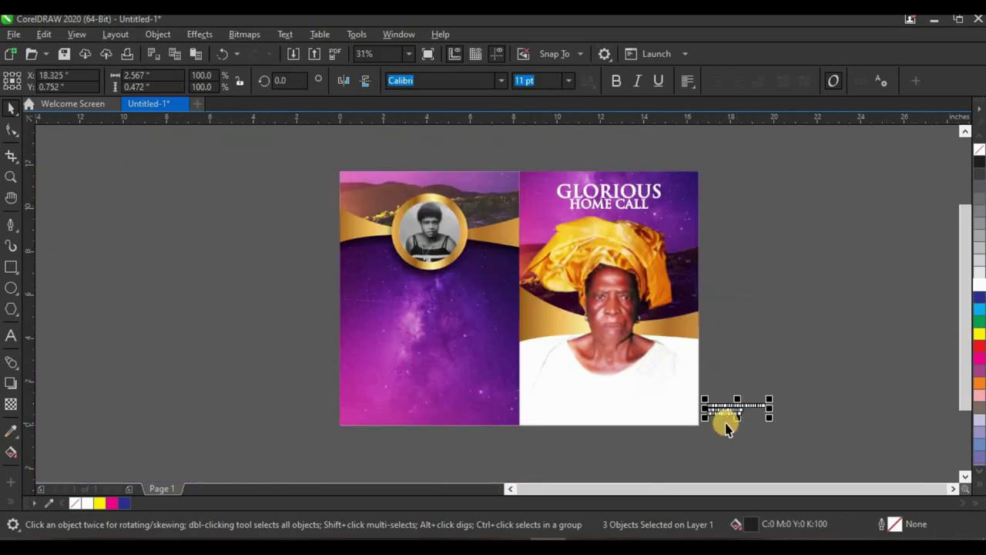
- Move the full-name line above the other two detail lines and split it into three rows after "LATE MADAM" and after the first name
scroll(726, 420, up, 2)
click(752, 345)
click(753, 346)
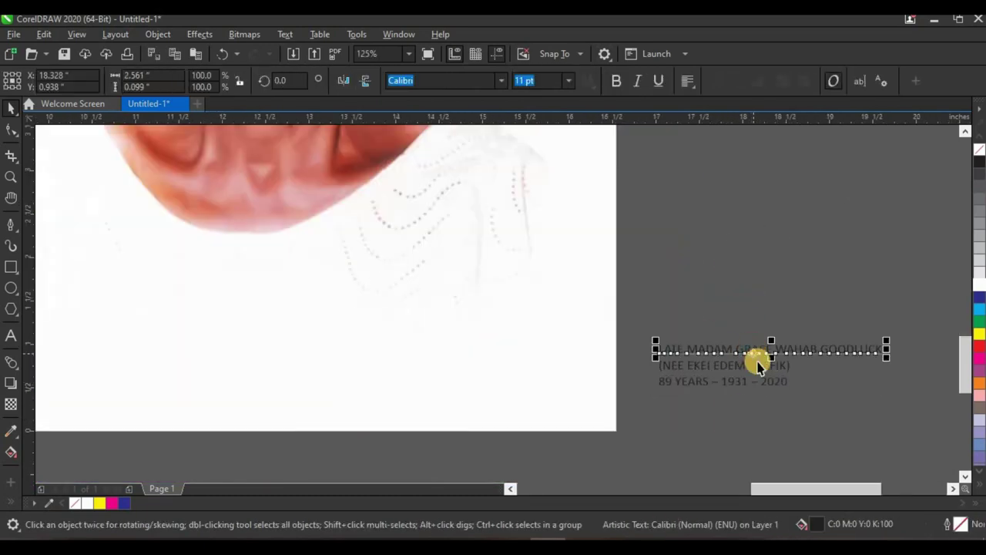
double_click(740, 292)
scroll(715, 290, up, 2)
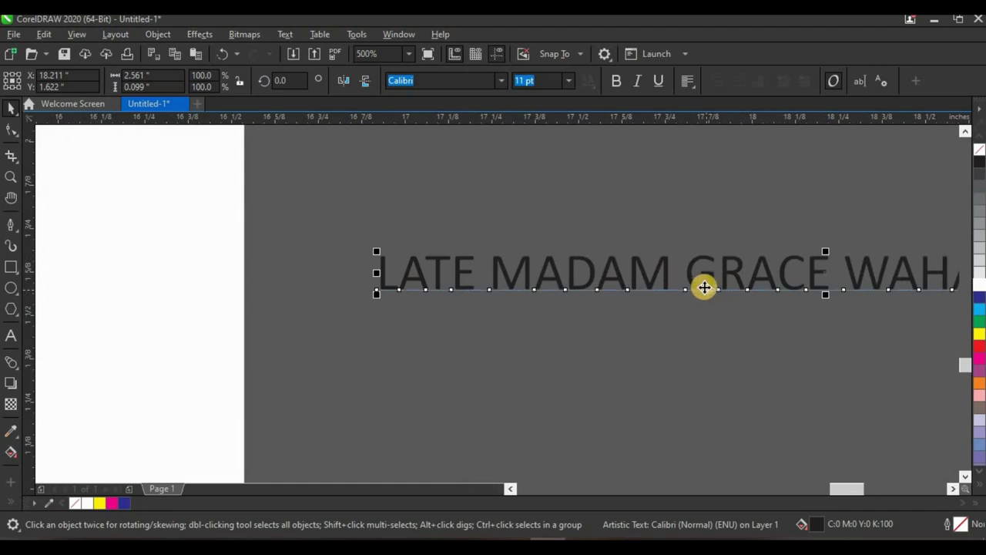
click(695, 286)
key(BackSpace)
key(Return)
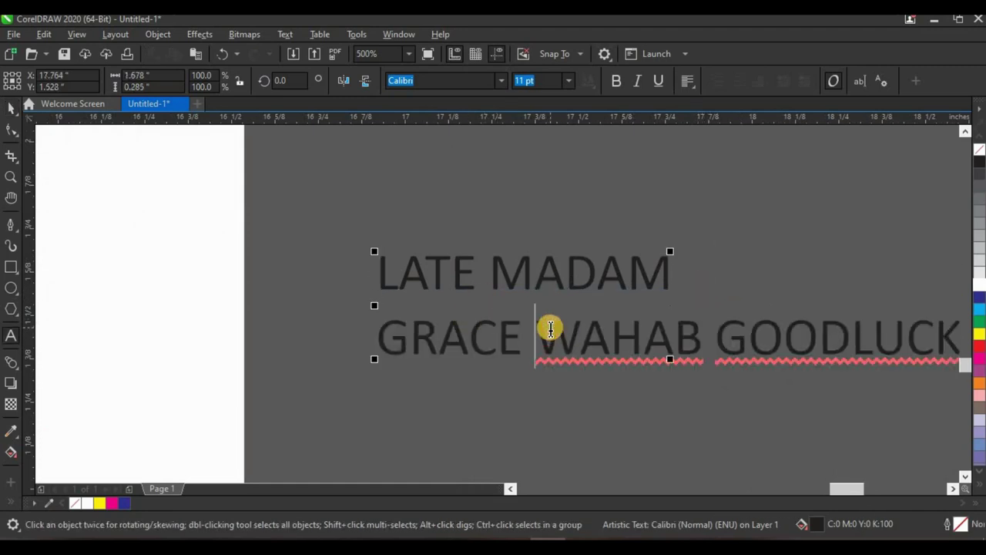
key(Return)
- Break the three-row name text apart into separate text objects and select "LATE MADAM"
scroll(532, 335, down, 2)
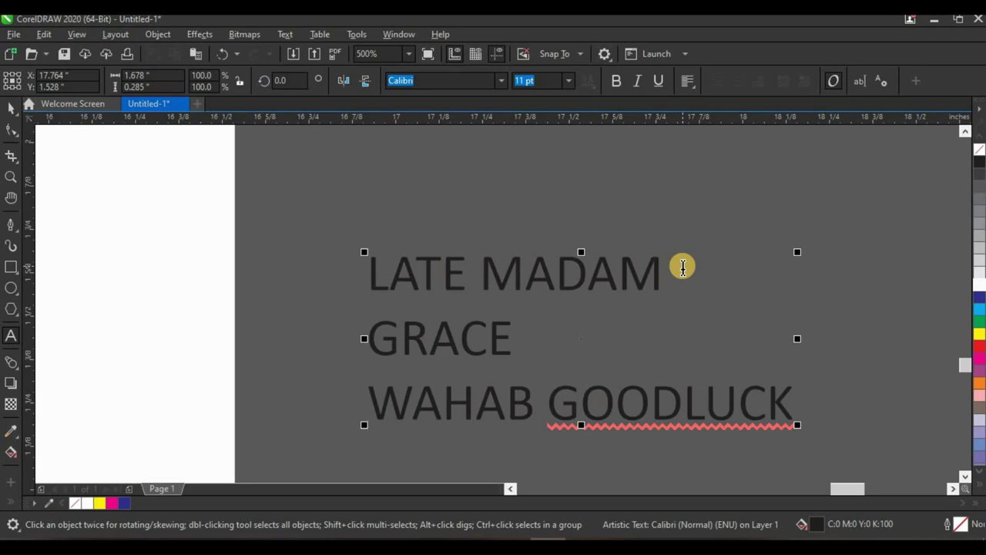
click(11, 108)
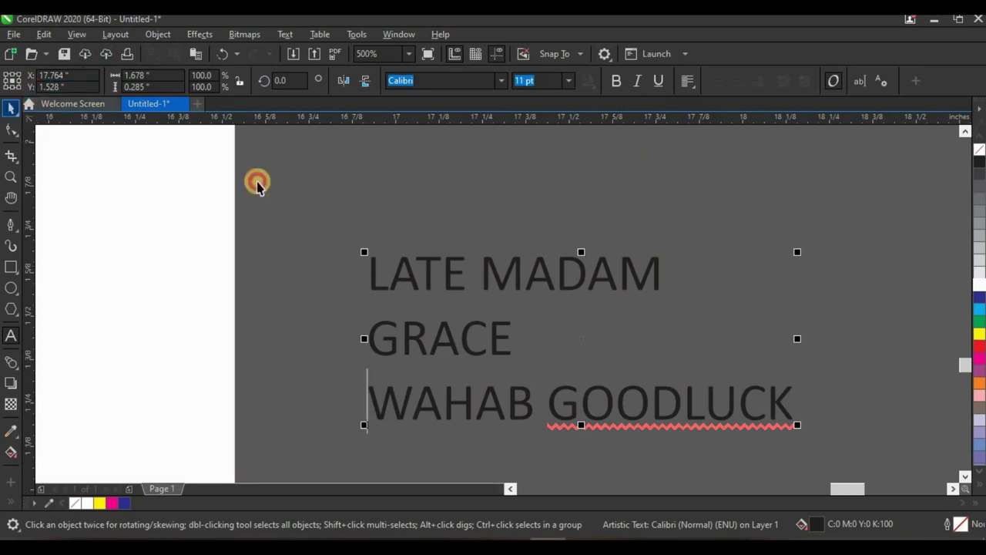
click(571, 300)
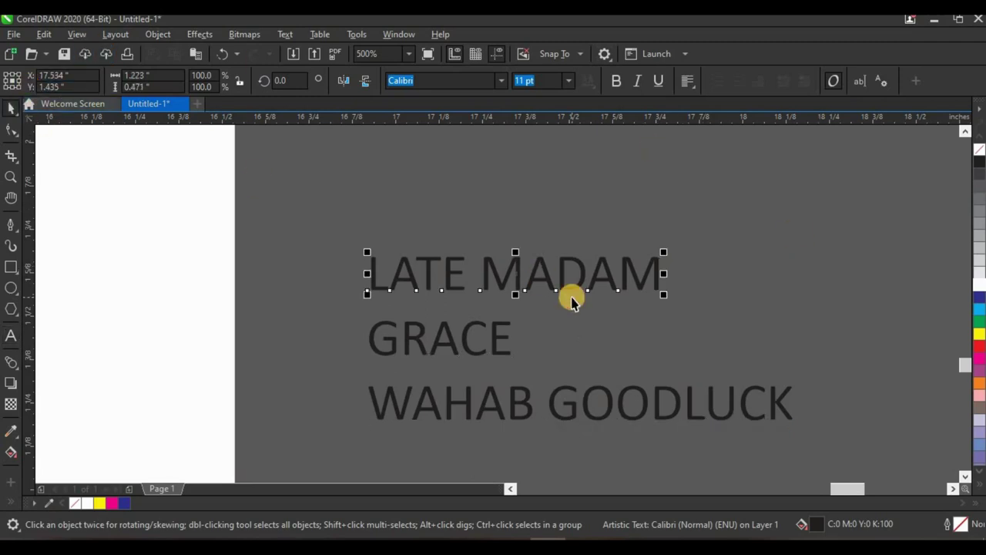
scroll(569, 296, down, 2)
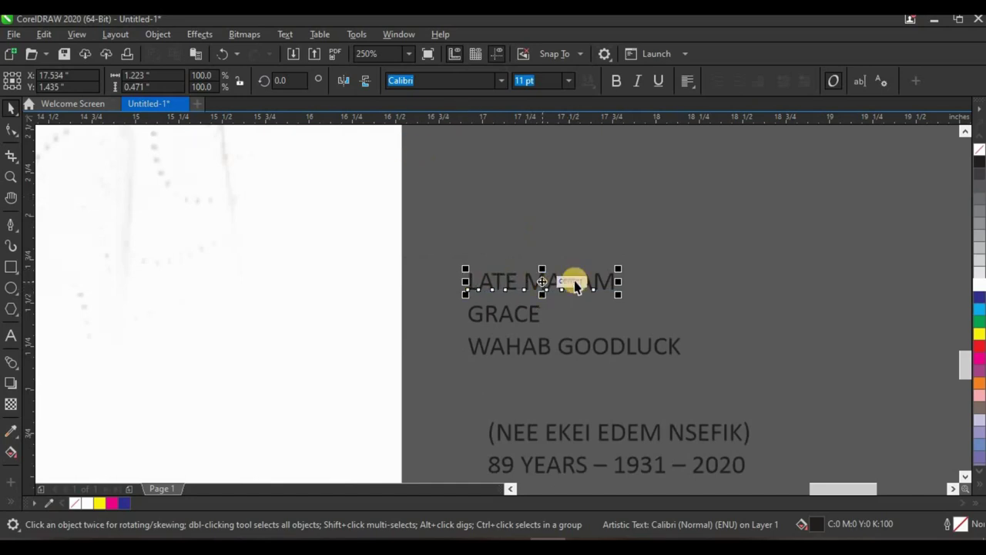
- Set the "LATE MADAM" line in Trajan Pro
scroll(572, 282, up, 2)
click(447, 81)
click(448, 82)
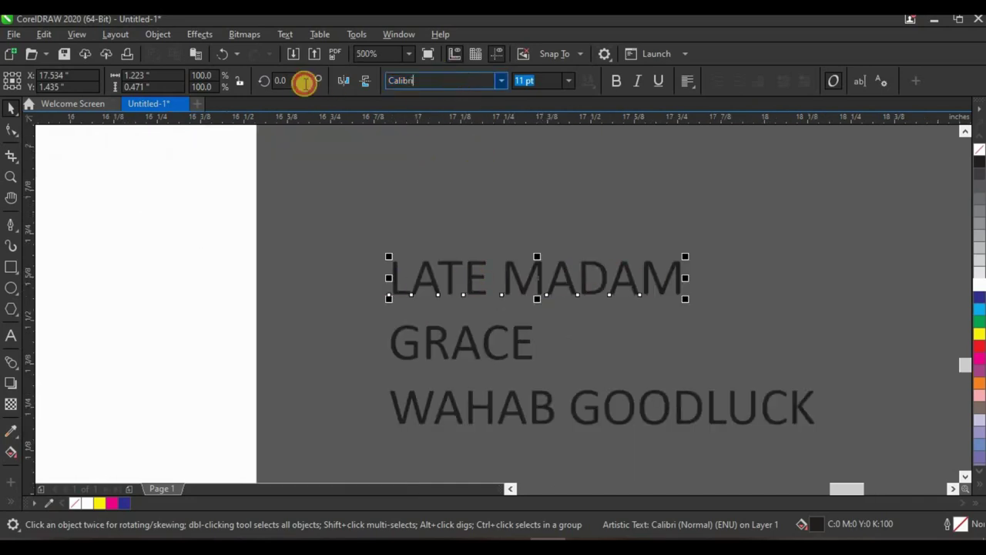
text(TRajan Pro)
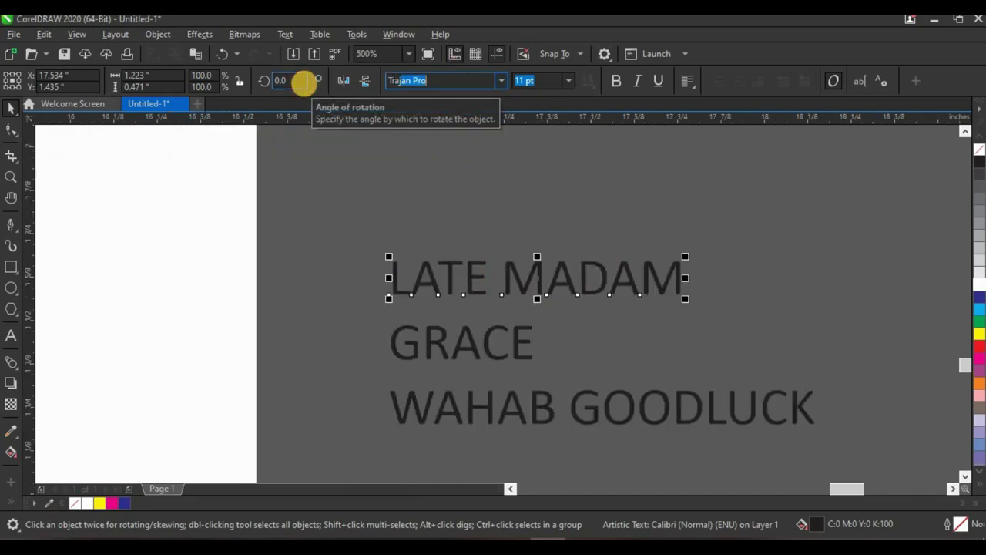
key(Return)
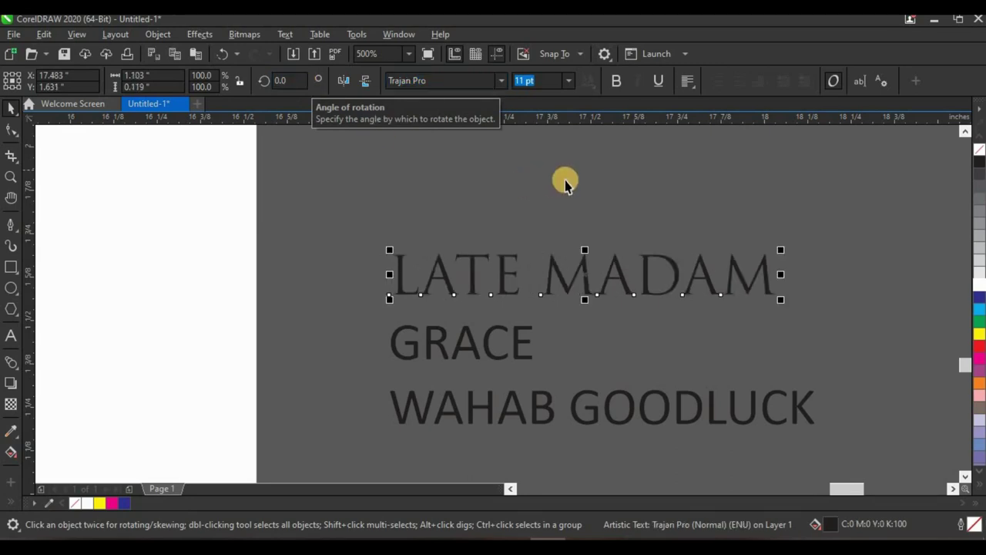
- Set the first-name line in Patras and the surname line below it in Trajan Pro
click(486, 350)
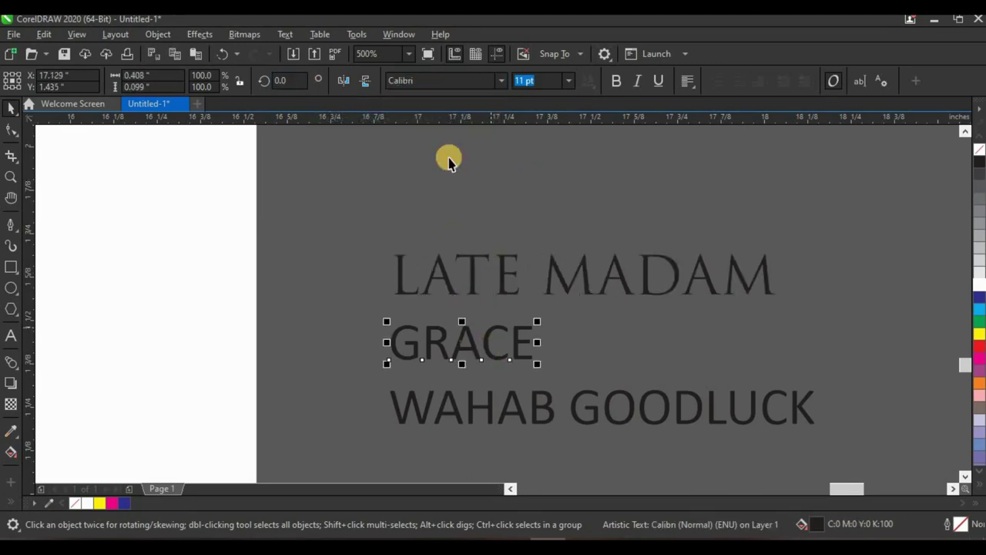
scroll(447, 159, down, 3)
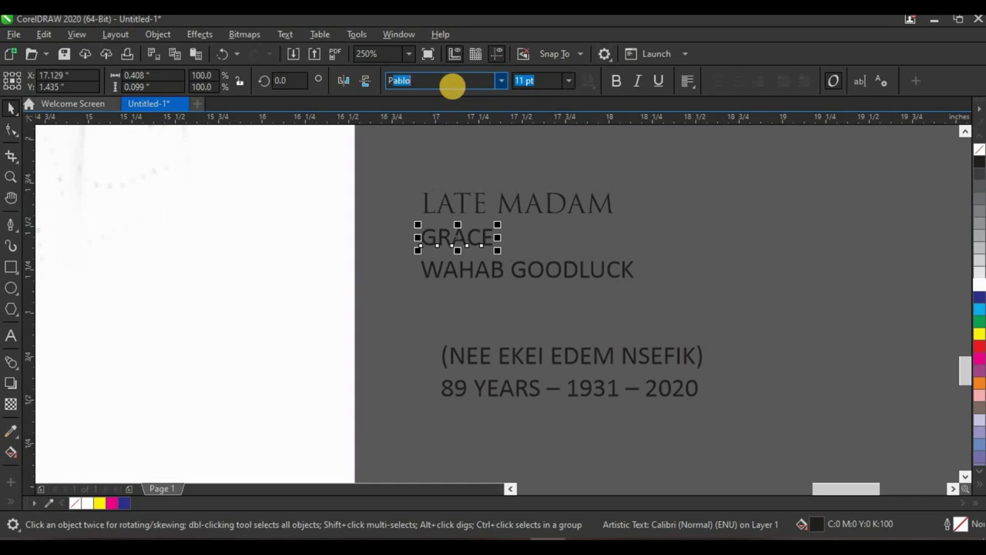
key(Return)
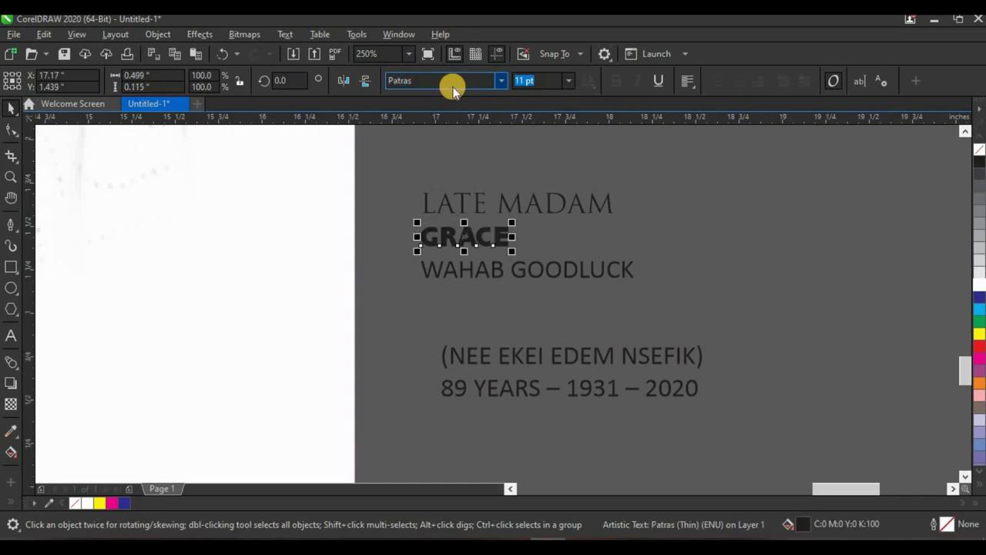
click(524, 266)
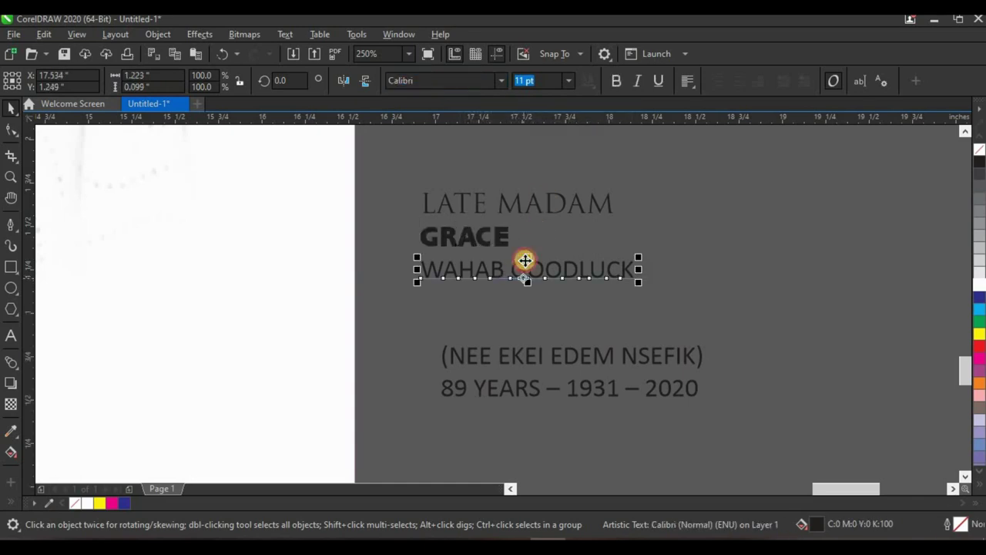
click(488, 86)
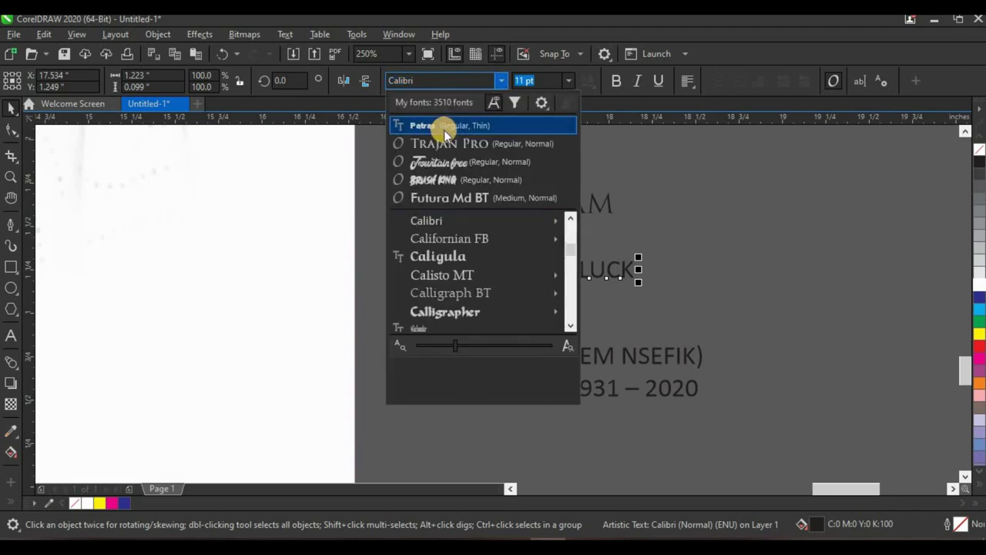
key(Return)
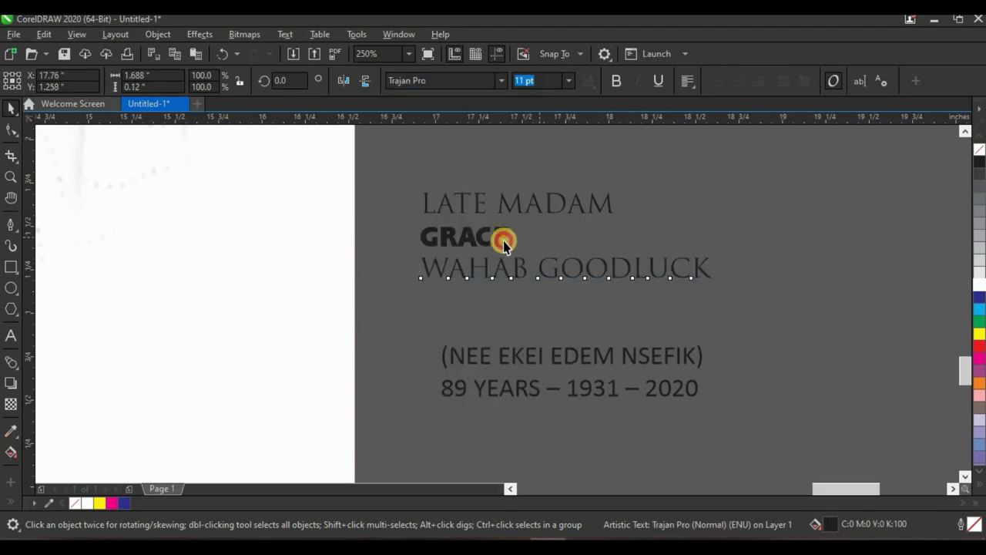
- Enlarge the first name to about 32.95 pt and respace it and the surname line so the three rows stack without overlapping
click(503, 240)
drag(512, 255, 684, 343)
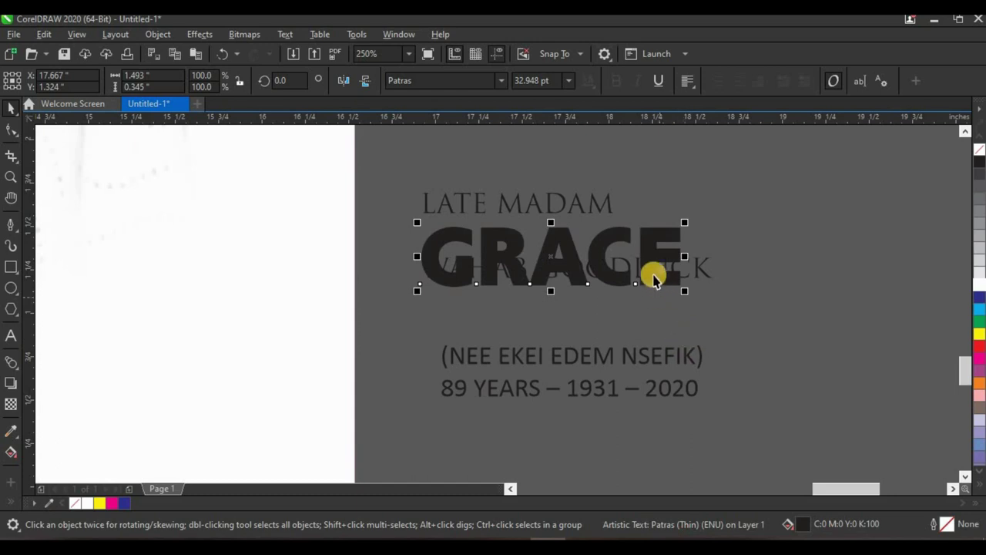
drag(648, 266, 648, 256)
drag(702, 275, 708, 295)
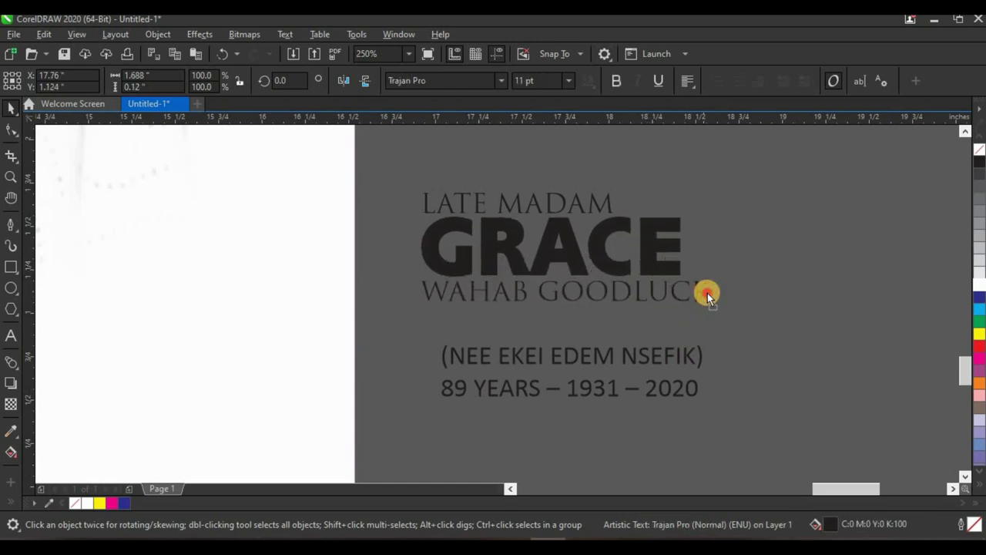
- Centre the three name rows on a common vertical axis and nudge "LATE MADAM" up slightly
drag(789, 333, 396, 156)
key(c)
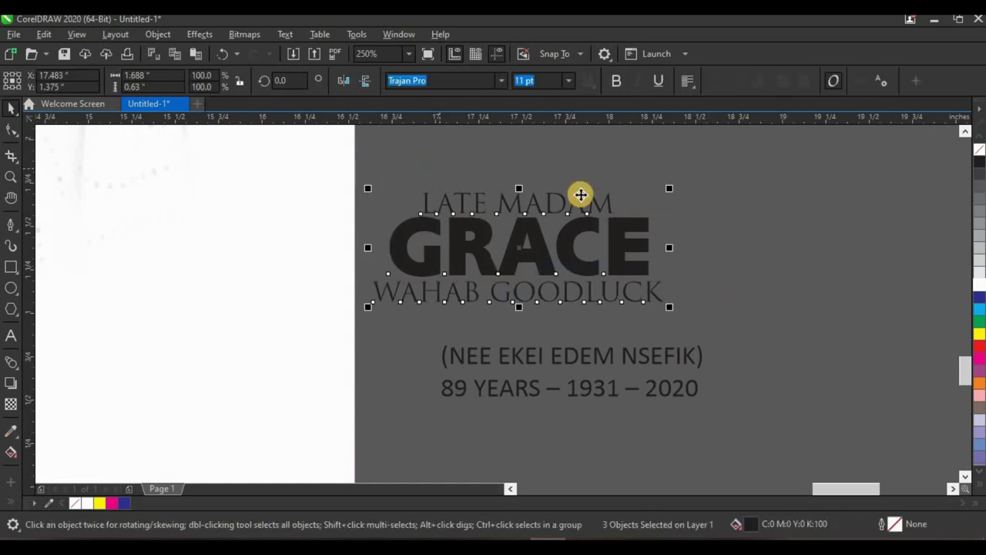
click(574, 199)
scroll(579, 207, up, 2)
click(584, 208)
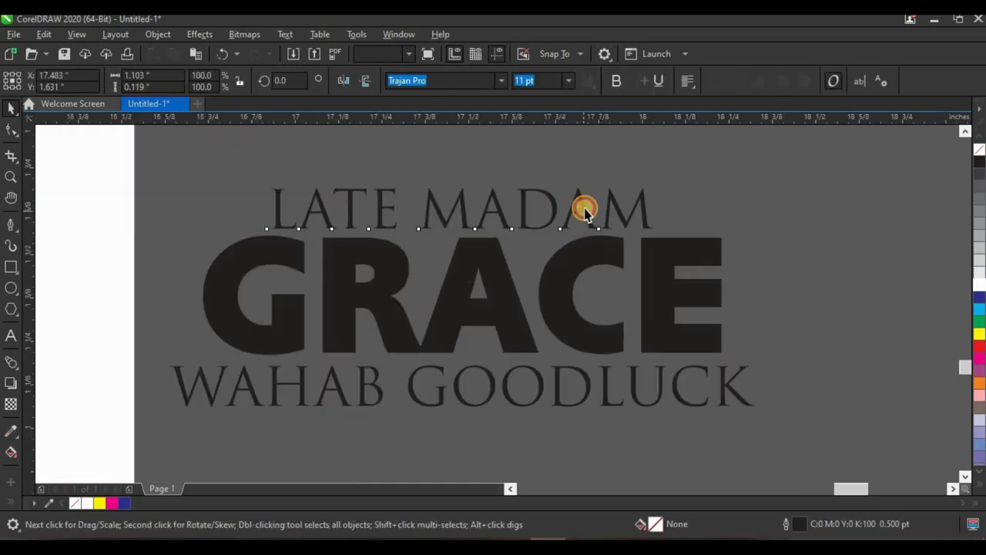
- Move the surname line down slightly, reduce it to about 9.96 pt to match the first name's width and make it bold
click(578, 376)
drag(758, 421, 731, 421)
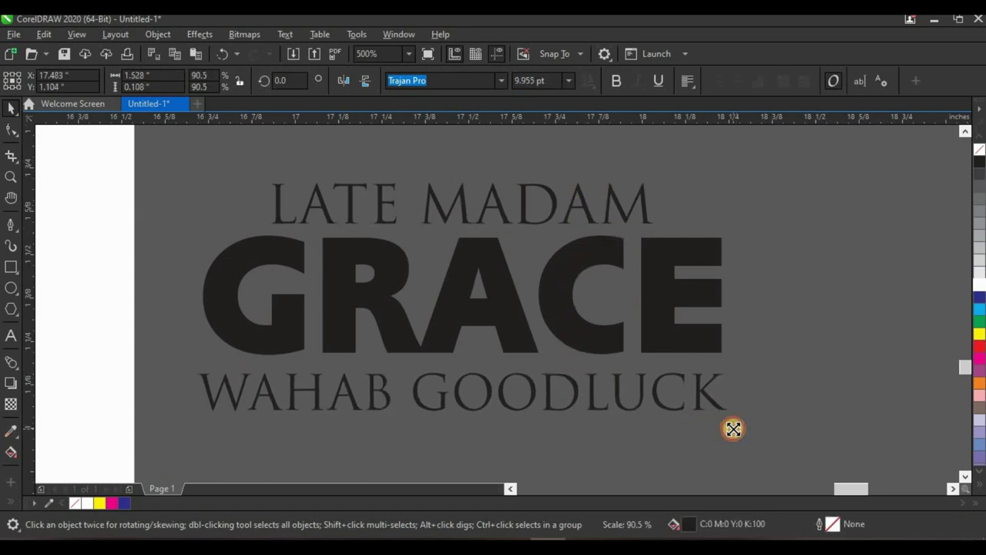
click(615, 81)
click(555, 205)
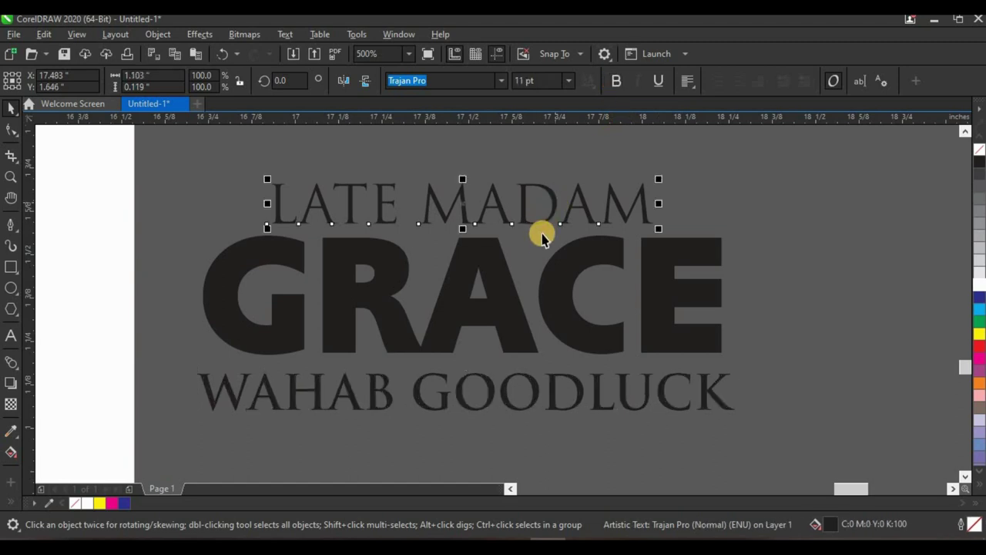
- Move the three name rows onto the white area below the portrait and enlarge them together to about 3.48 inches wide
scroll(543, 231, down, 2)
drag(767, 182, 370, 348)
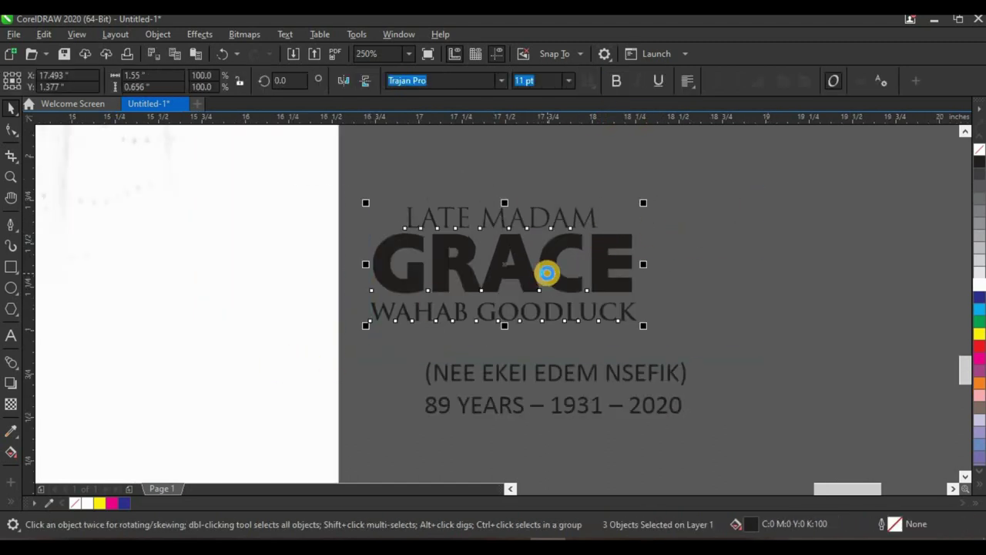
scroll(593, 231, down, 4)
drag(586, 233, 308, 235)
mouse_move(392, 271)
mouse_down()
mouse_move(403, 275)
mouse_move(384, 267)
mouse_up()
scroll(315, 229, up, 3)
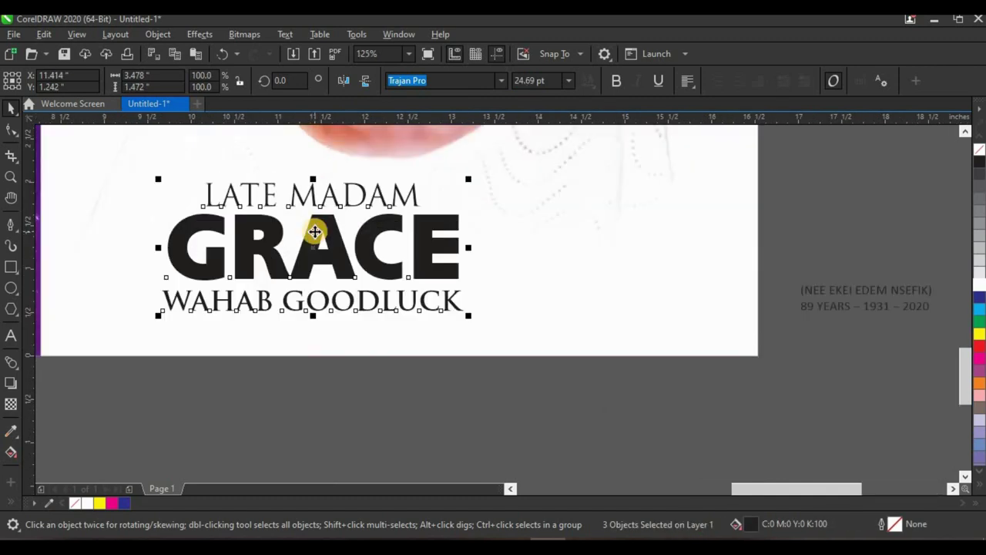
drag(316, 228, 385, 215)
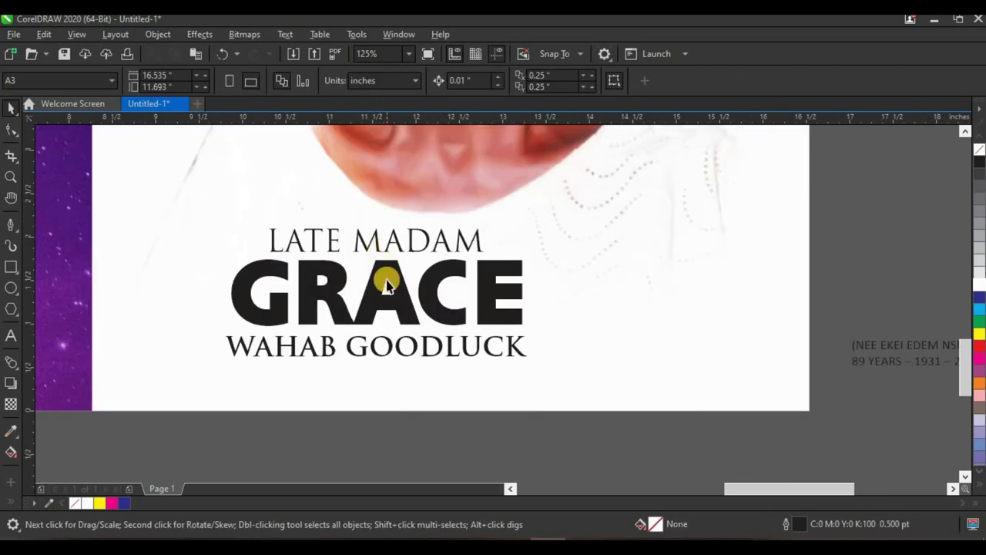
- Change the first name to Title Case and enlarge it to about 87.3 pt
click(391, 272)
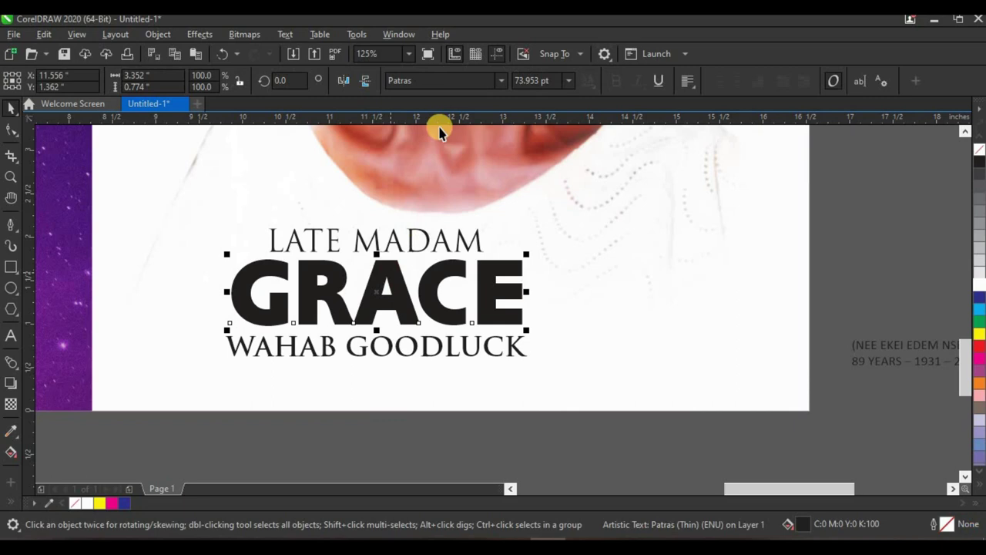
click(285, 34)
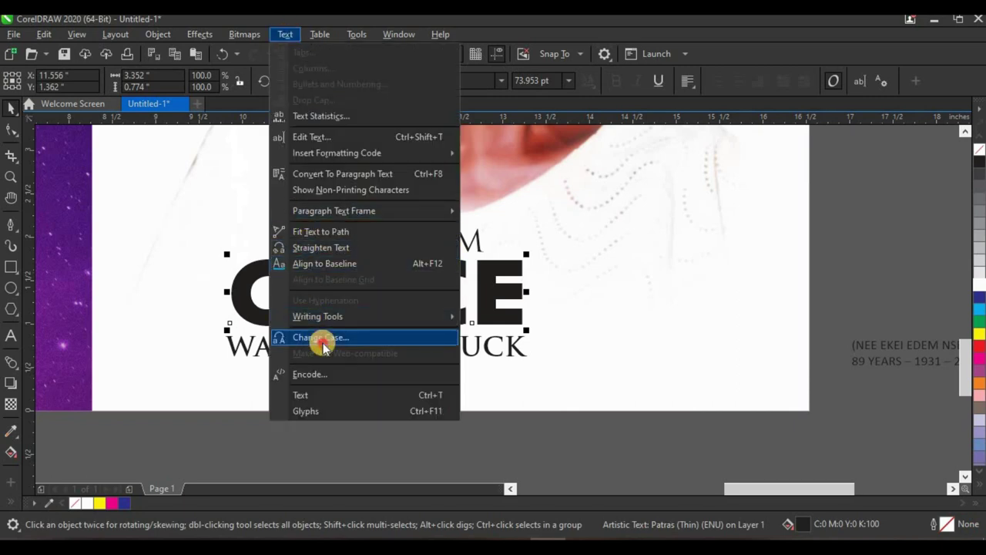
click(322, 339)
click(449, 278)
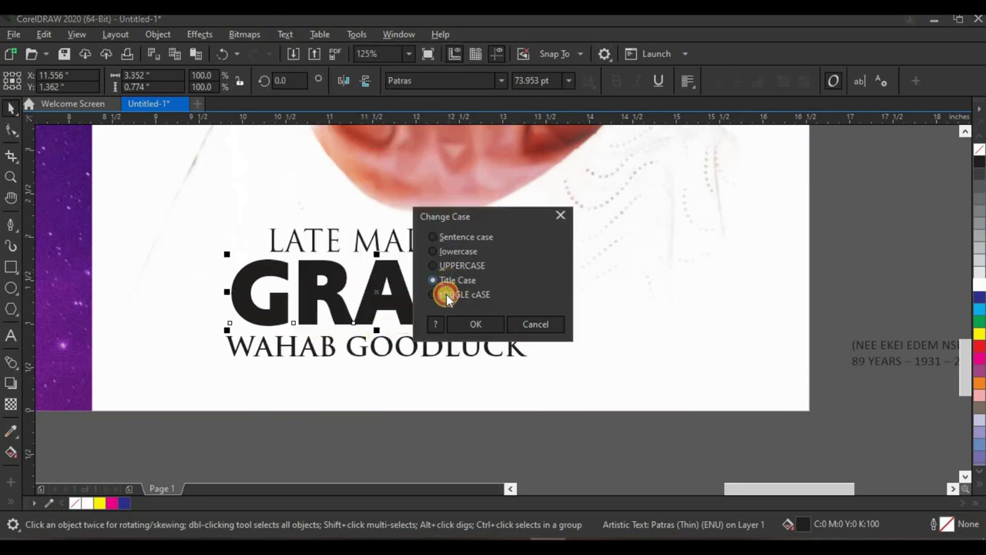
click(455, 324)
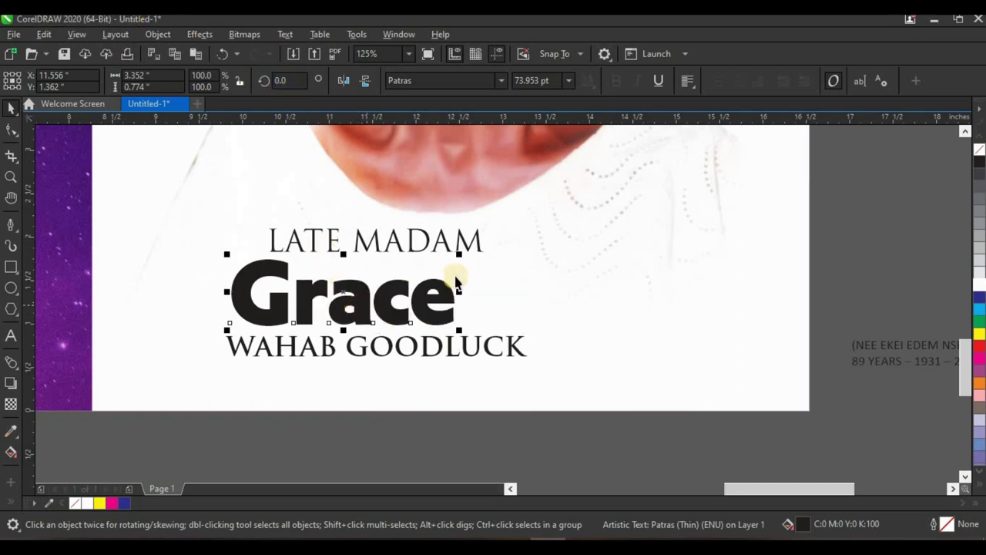
drag(496, 241, 506, 234)
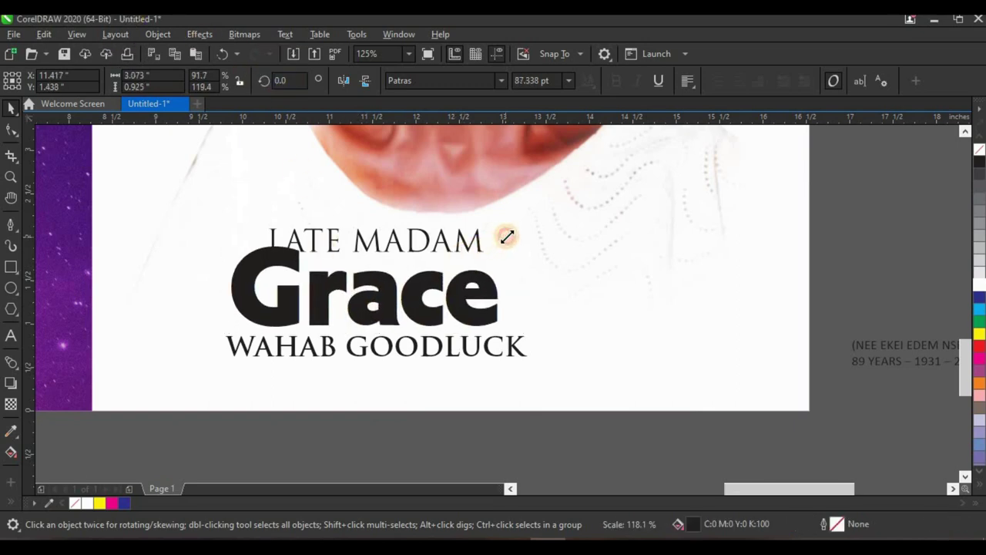
- Tuck "LATE MADAM" beside the top of the first name's capital letter, make it bold and reduce it to about 19.66 pt
click(409, 239)
drag(409, 245, 453, 253)
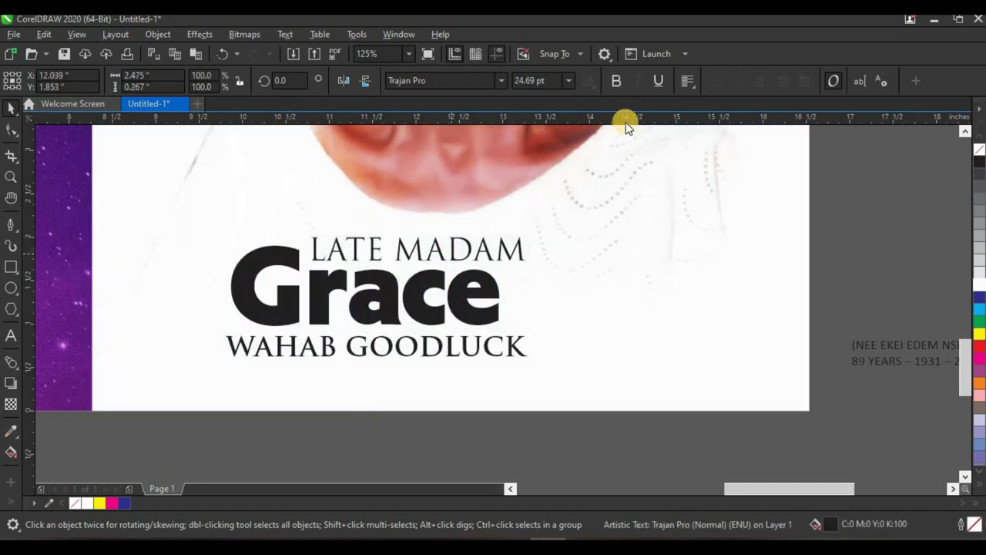
click(615, 80)
drag(533, 228, 527, 237)
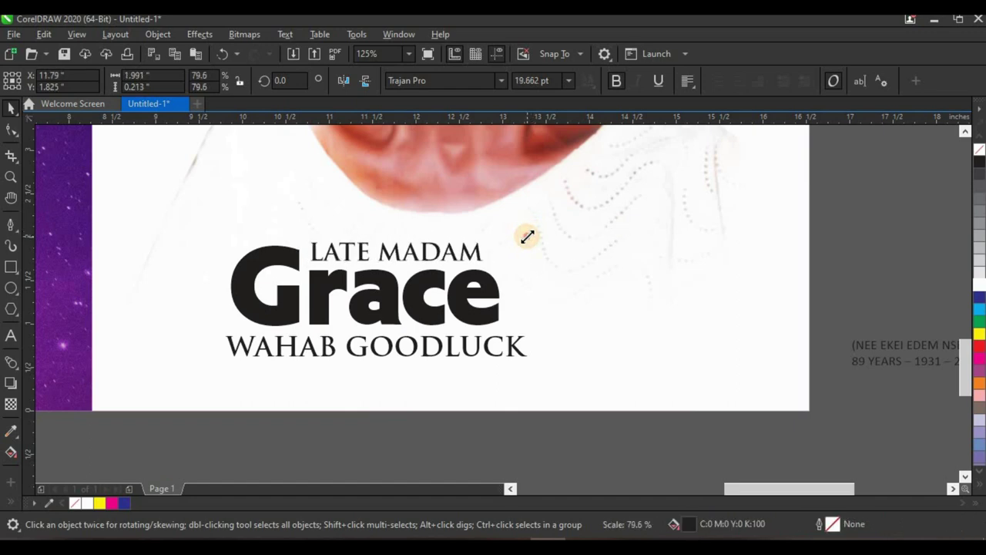
- Reduce the surname line to about 19.24 pt to fit beneath the first name and remove its bold style
click(416, 348)
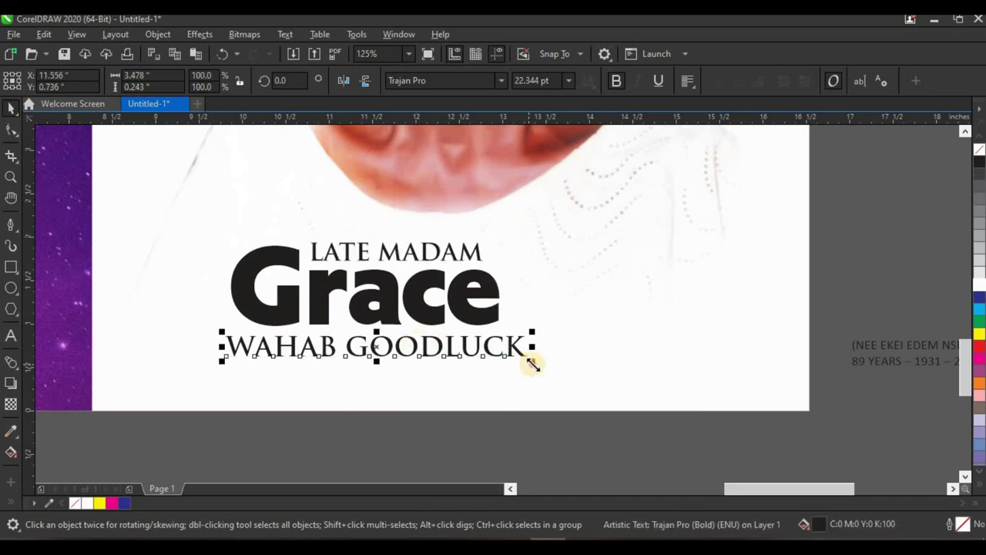
drag(513, 367, 472, 360)
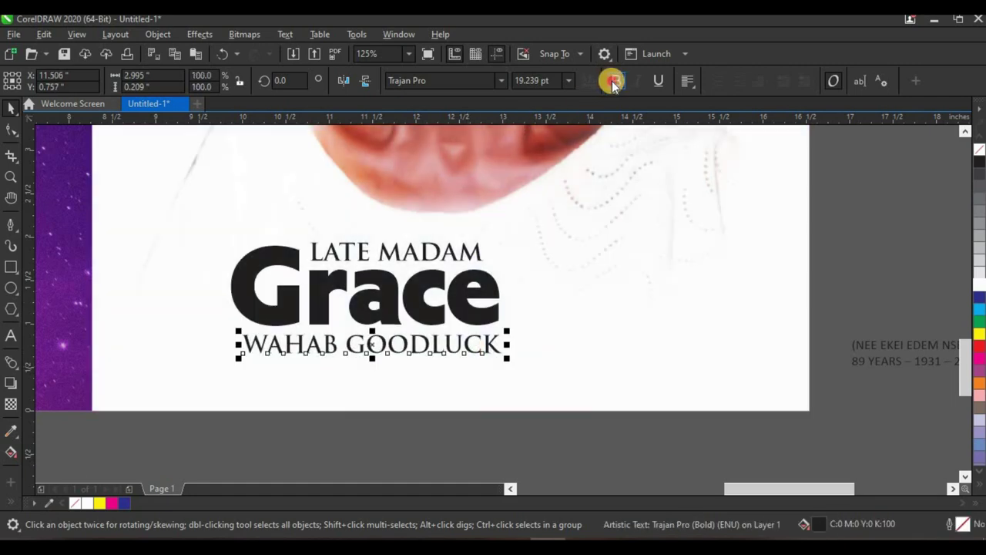
key(ctrl+z)
- Copy the purple fountain fill from the back page's background rectangle onto the first name
scroll(469, 334, down, 5)
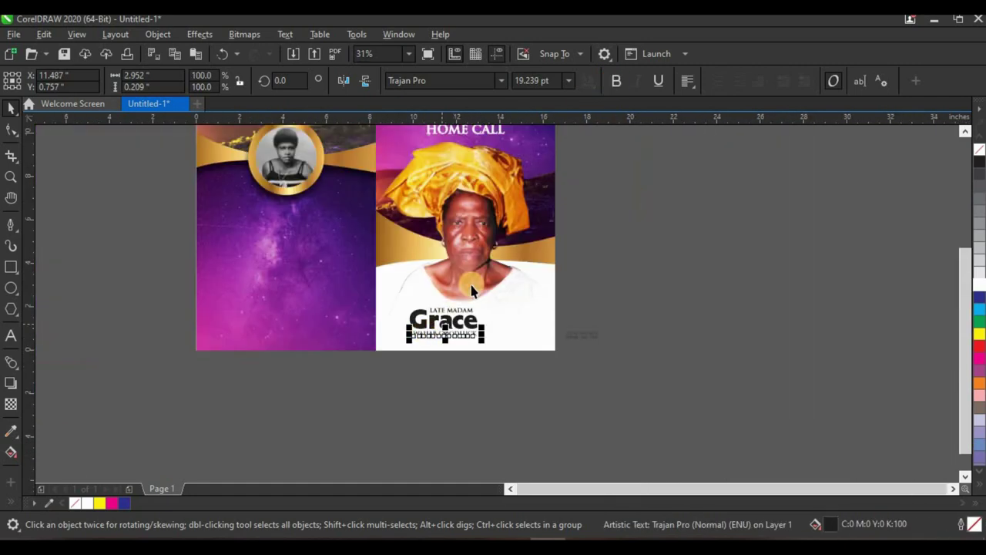
scroll(469, 285, up, 4)
scroll(432, 286, down, 2)
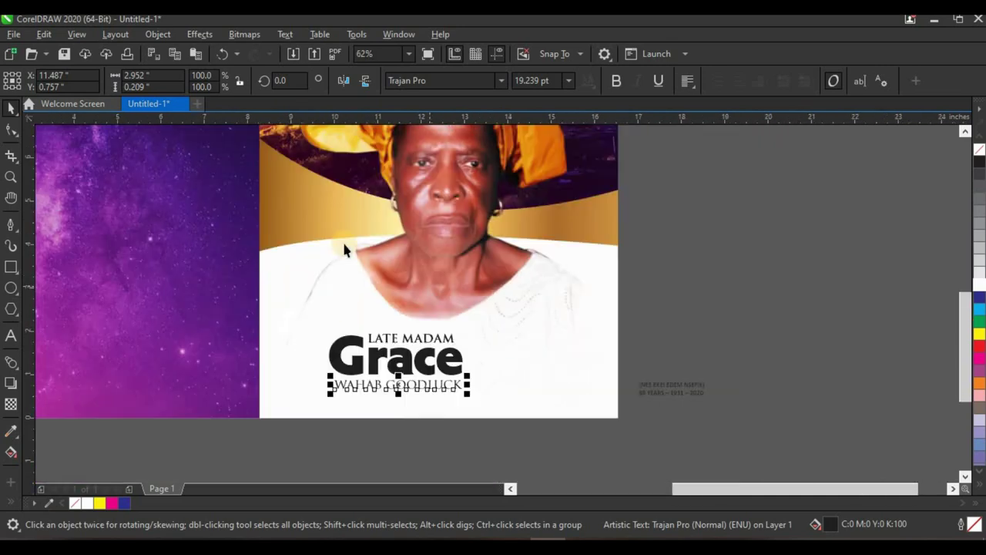
scroll(333, 281, down, 2)
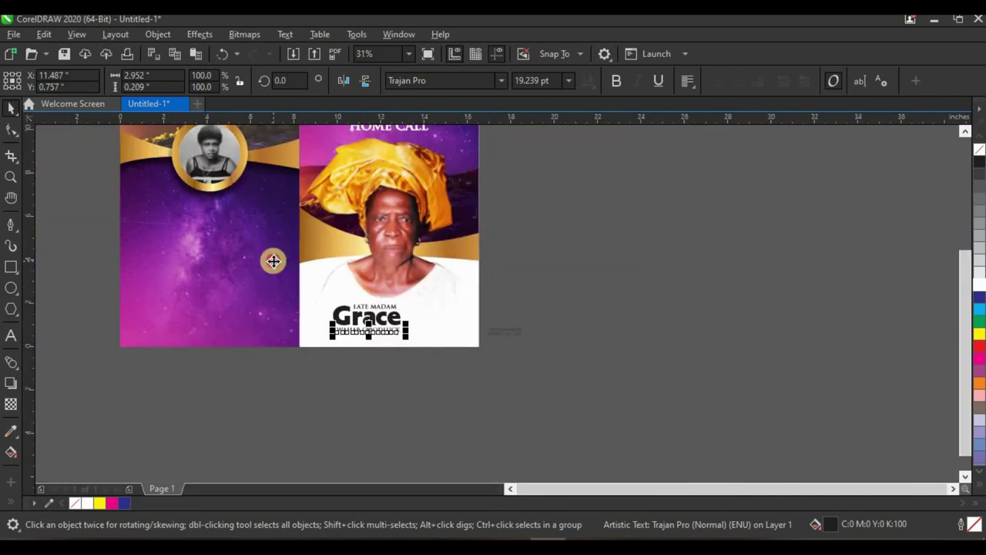
click(278, 262)
scroll(280, 264, up, 2)
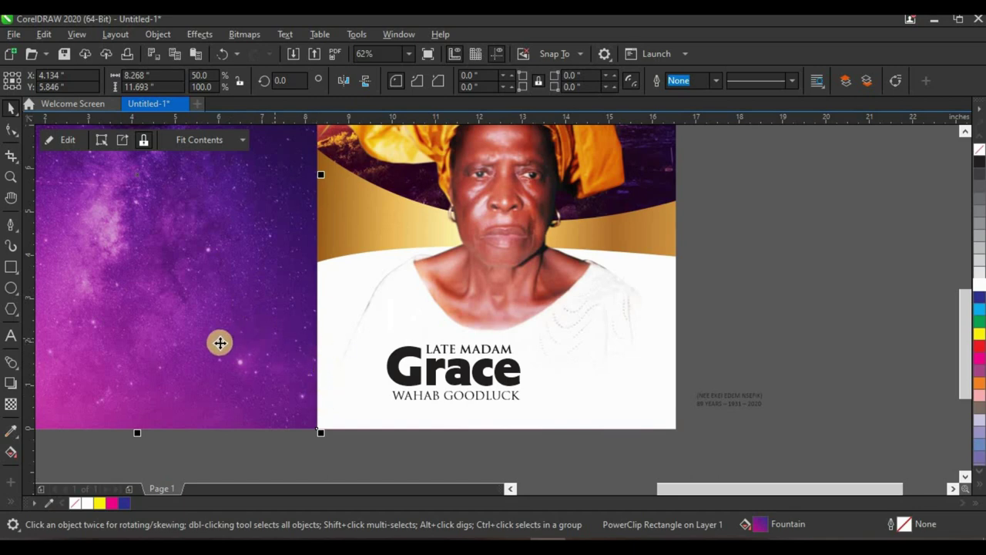
drag(218, 345, 433, 375)
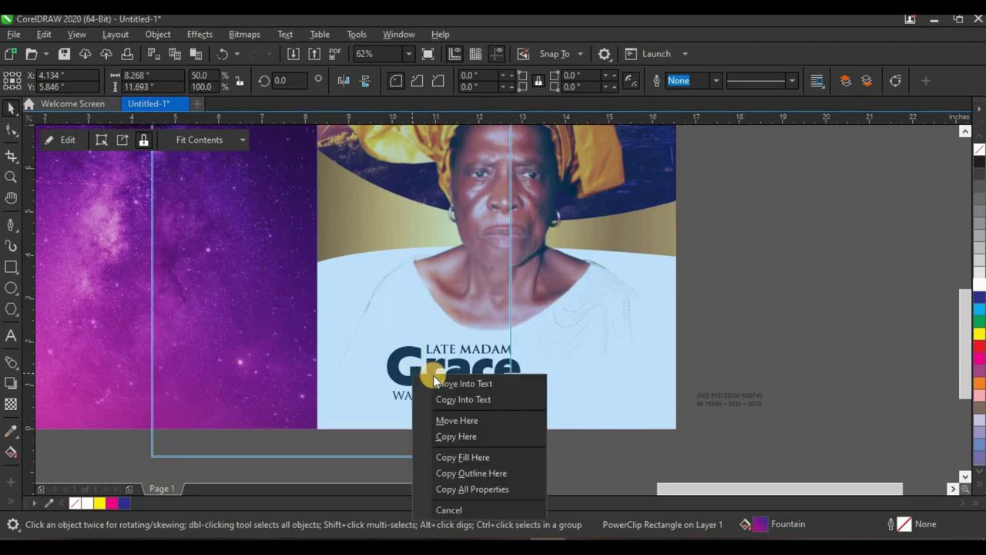
click(467, 459)
scroll(482, 374, up, 4)
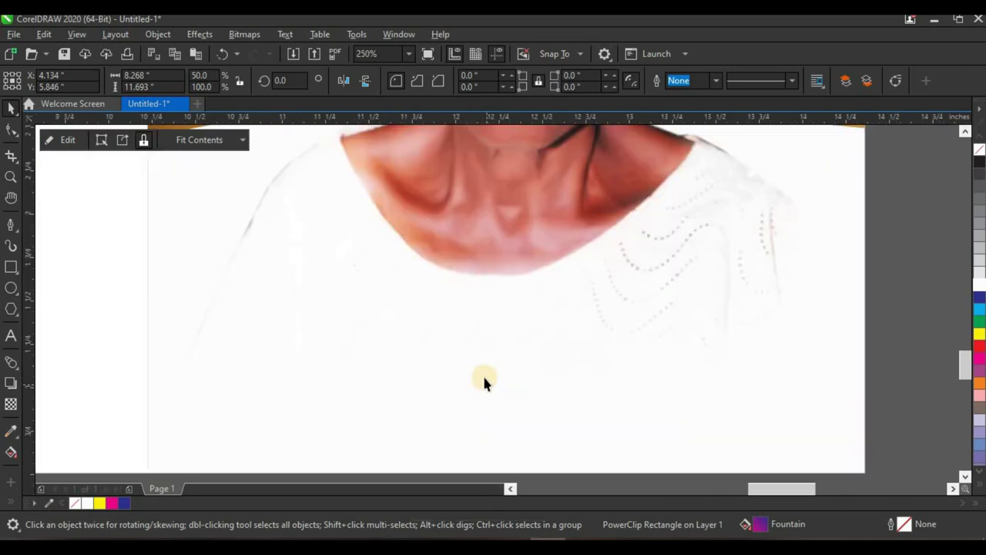
scroll(428, 325, down, 2)
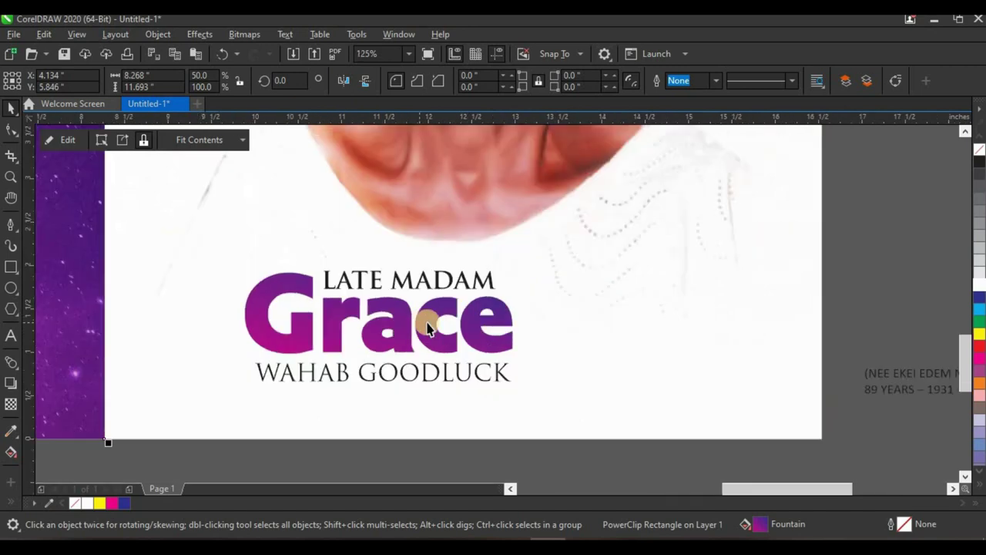
click(244, 460)
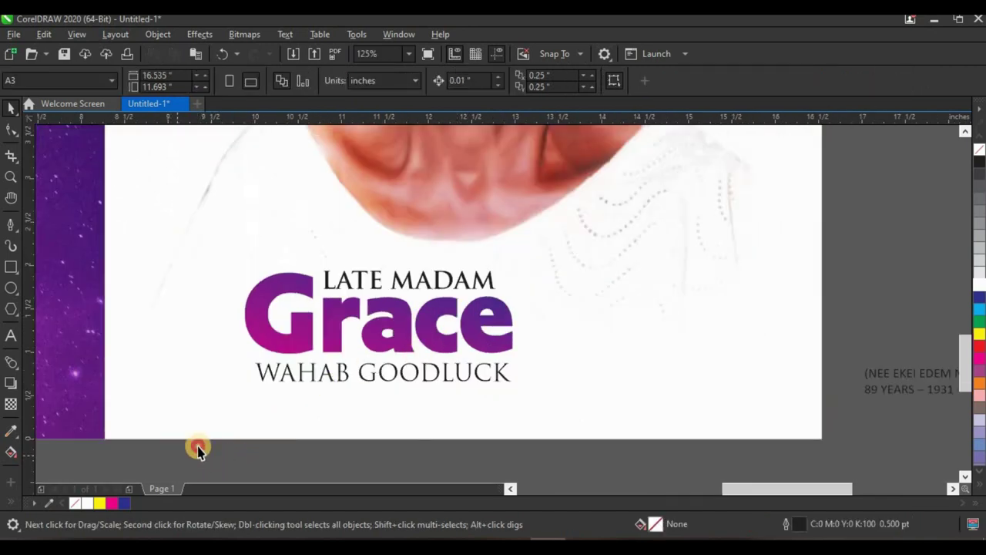
- Enlarge the three name rows together to about 3.45 inches wide
click(520, 278)
mouse_move(521, 271)
mouse_down()
mouse_move(546, 253)
mouse_move(524, 277)
mouse_up()
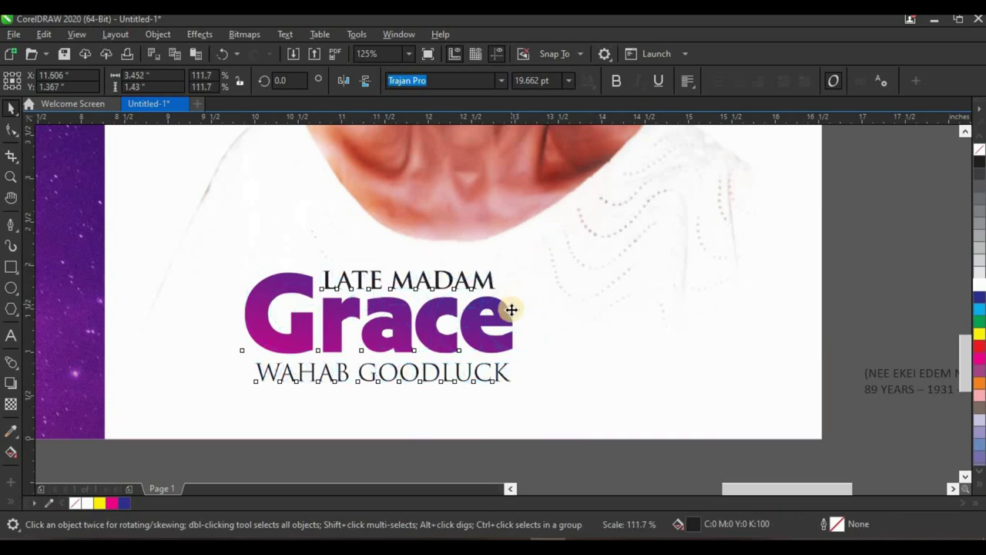
click(354, 408)
- Make the surname line bold, reduce it to about 21.15 pt and move it closer beneath the first name
click(378, 374)
click(615, 80)
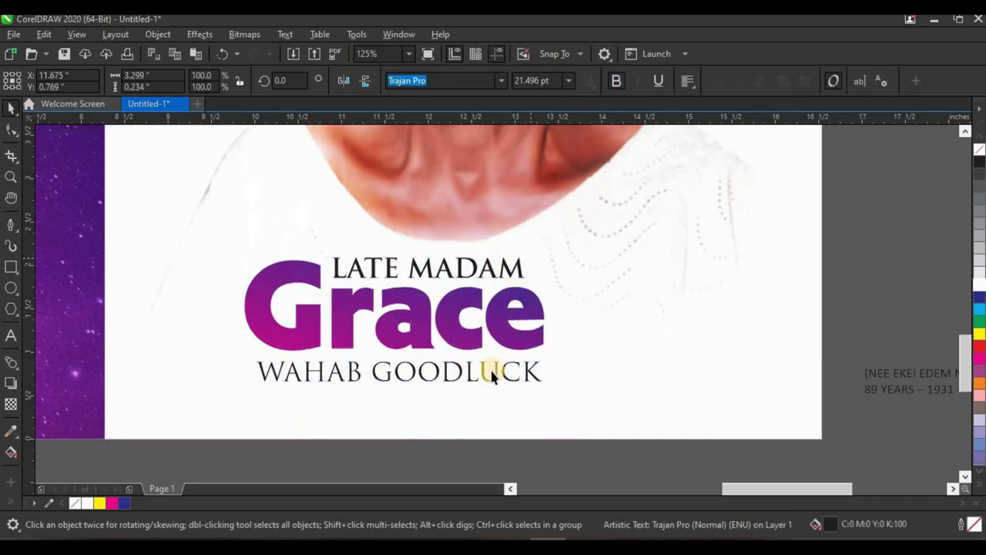
drag(549, 387, 501, 360)
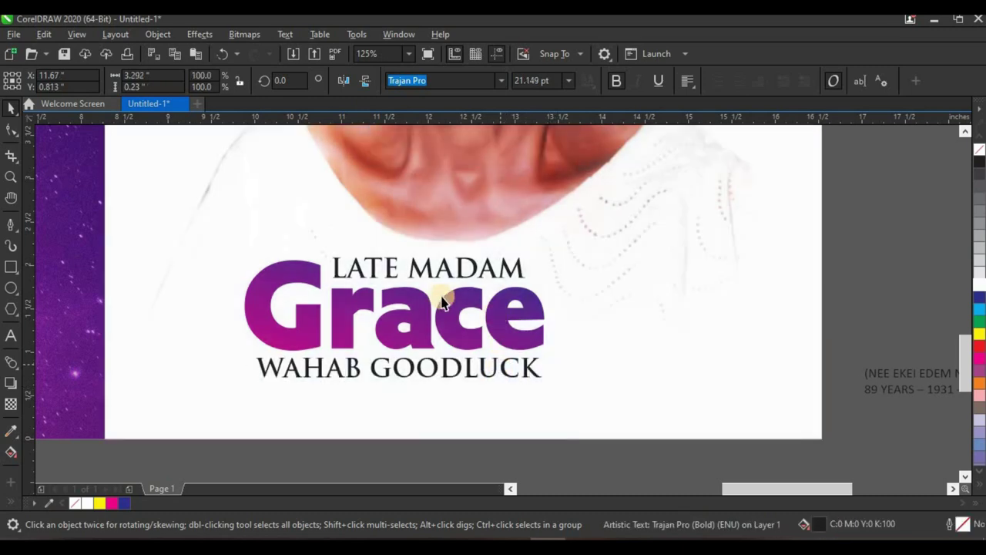
- Move the maiden-name line from beside the page to just below the surname line
scroll(435, 307, down, 2)
click(684, 351)
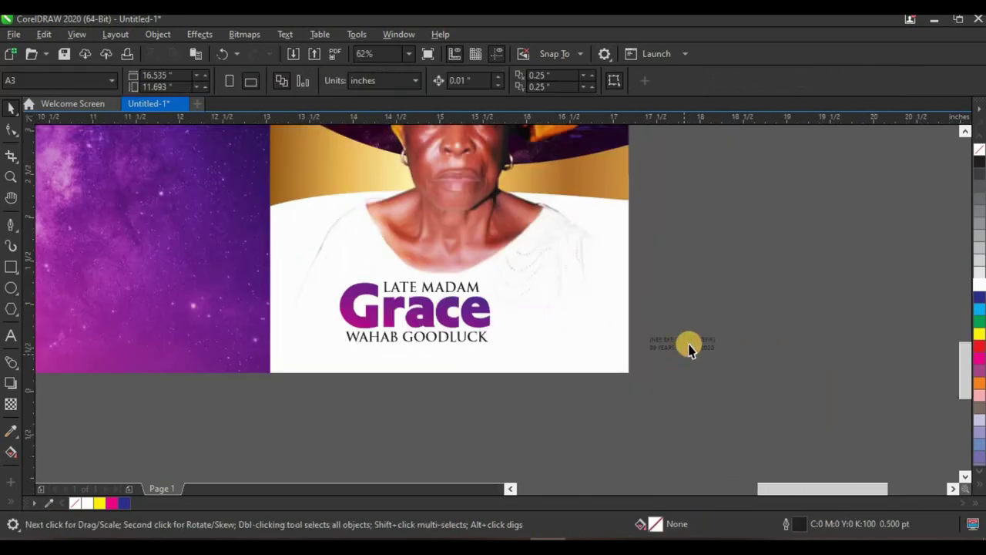
scroll(688, 348, up, 2)
click(718, 328)
drag(718, 328, 157, 353)
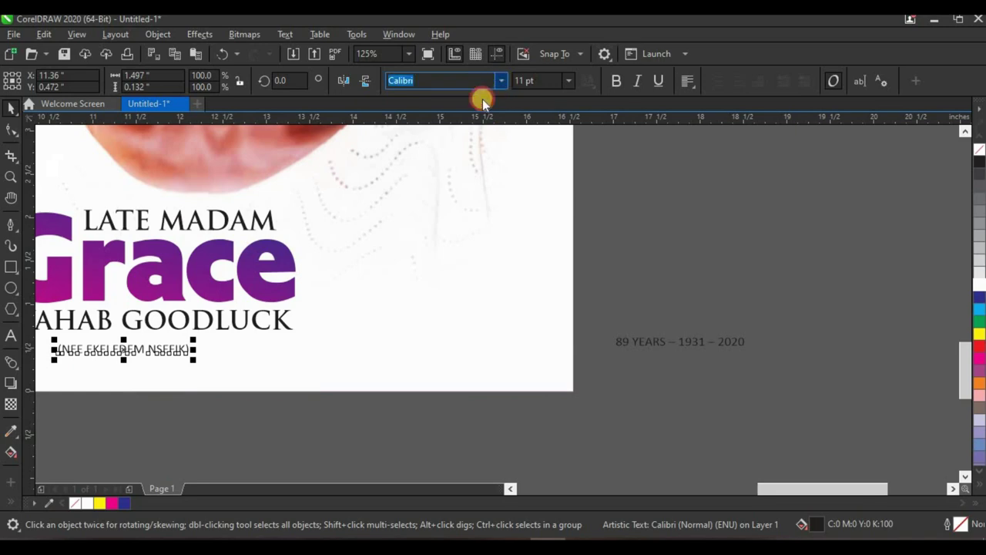
- Set the maiden-name line in bold Trajan Pro and colour it magenta
click(460, 127)
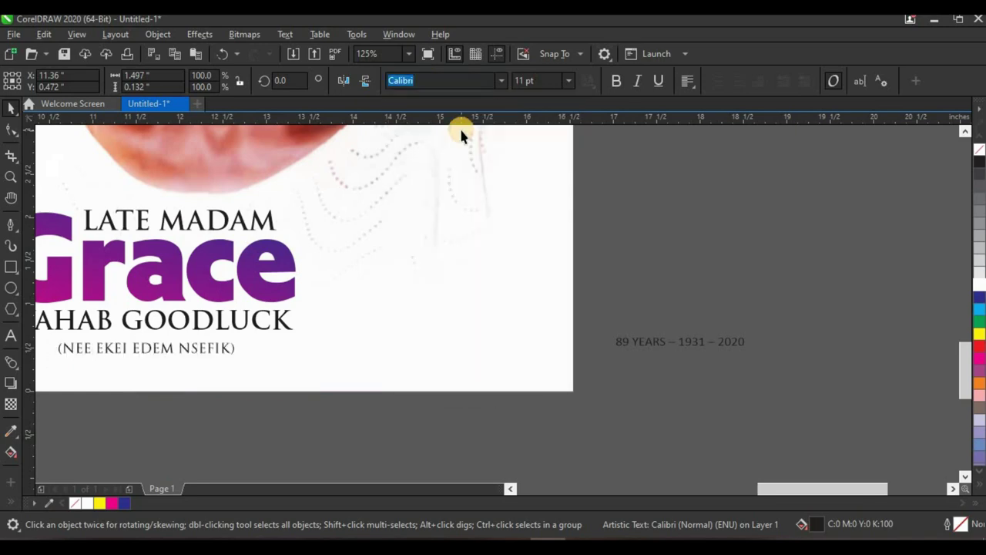
click(617, 83)
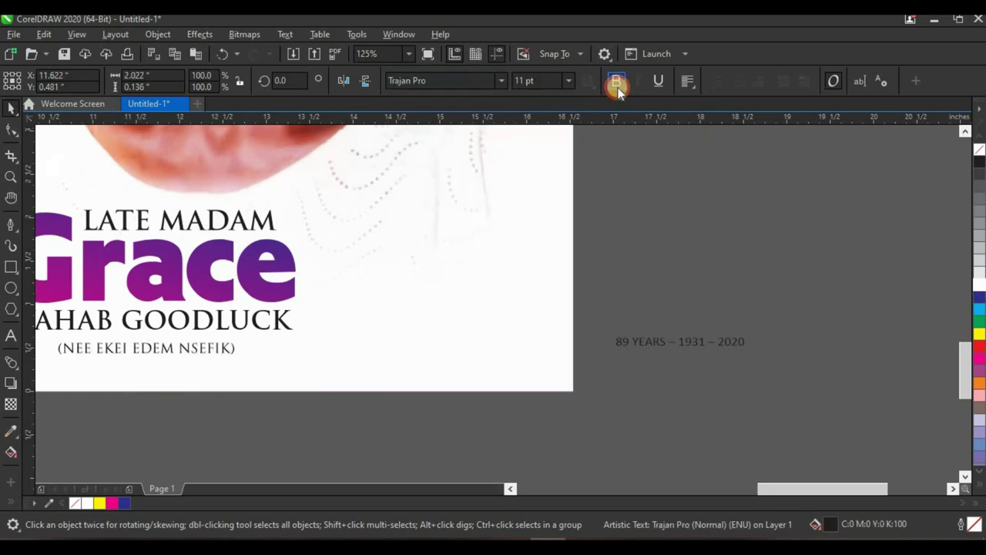
click(977, 362)
- Enlarge the maiden-name line to about 12.27 pt and place it close beneath the surname line
scroll(515, 274, down, 2)
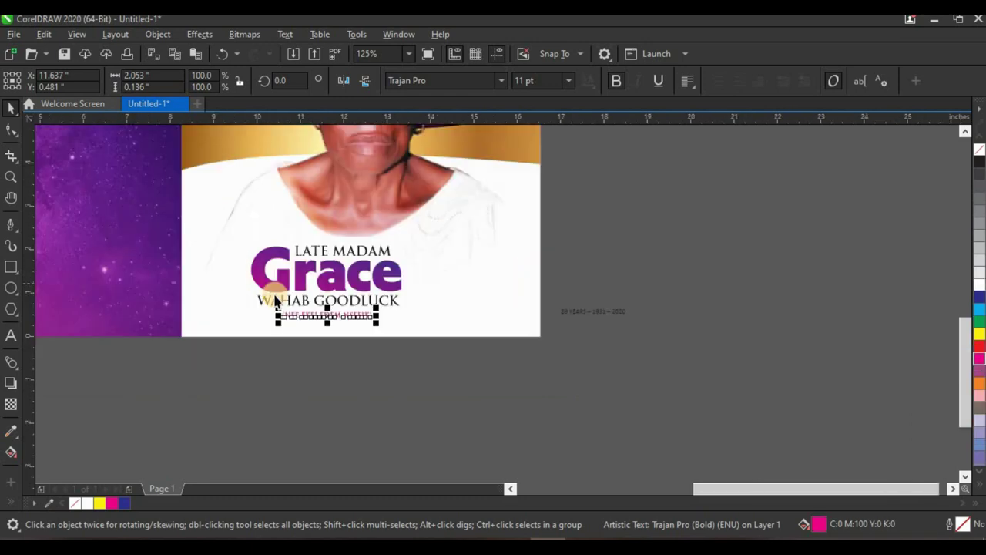
scroll(312, 300, up, 2)
drag(453, 347, 475, 356)
drag(422, 333, 419, 329)
scroll(442, 312, down, 1)
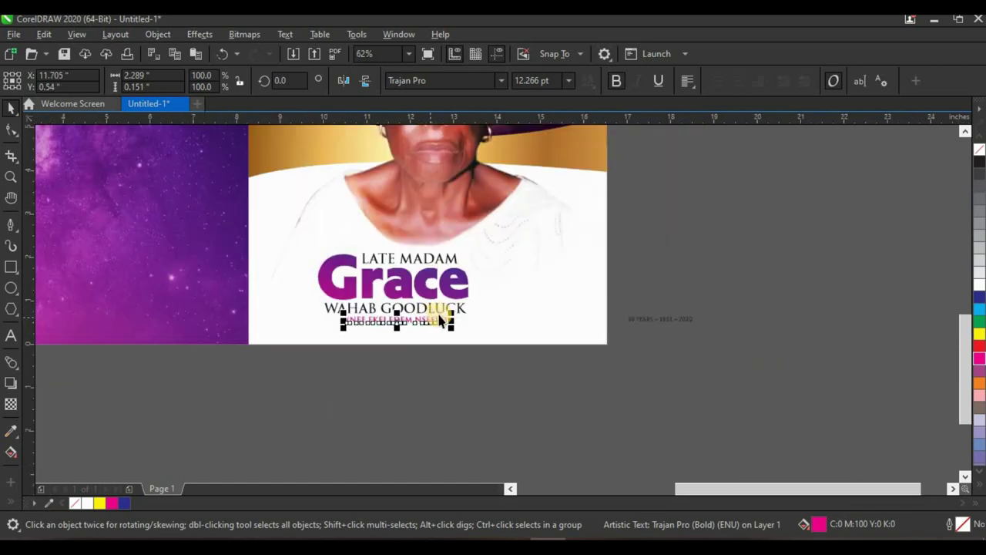
click(416, 399)
scroll(521, 273, up, 1)
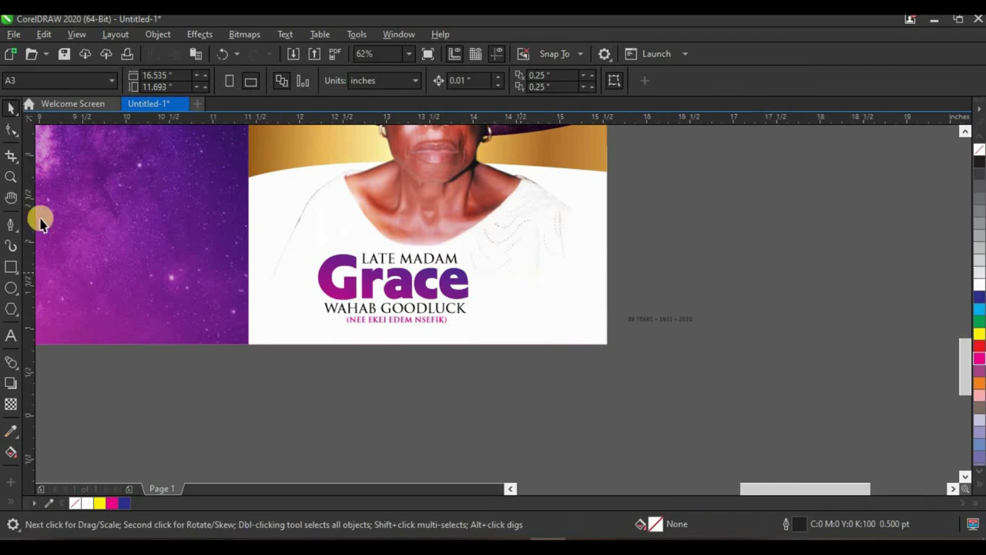
- Draw a circle about 1.41 inches across and place it beside the end of the first name
click(11, 287)
drag(431, 219, 550, 346)
key(space)
drag(436, 262, 460, 283)
scroll(469, 346, down, 4)
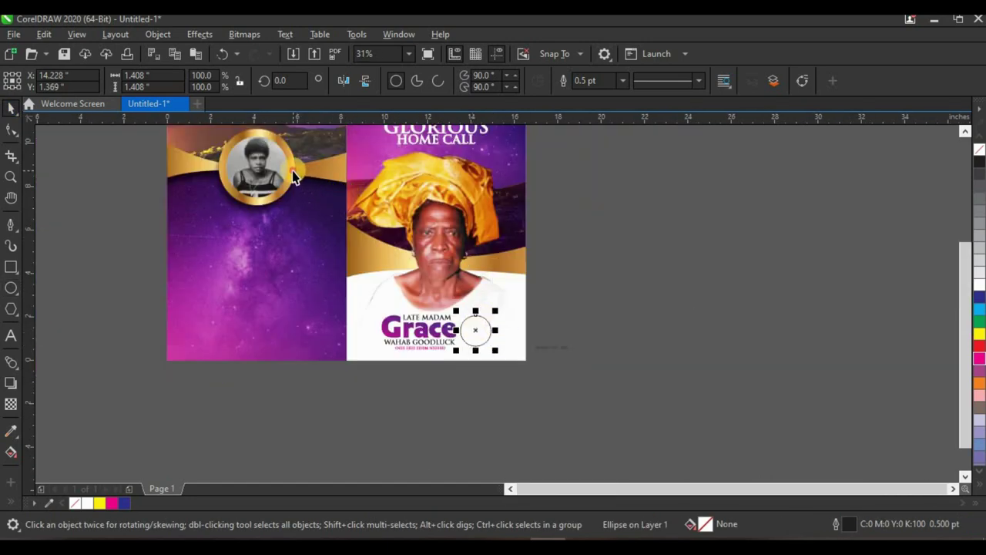
drag(293, 175, 561, 340)
right_click(561, 339)
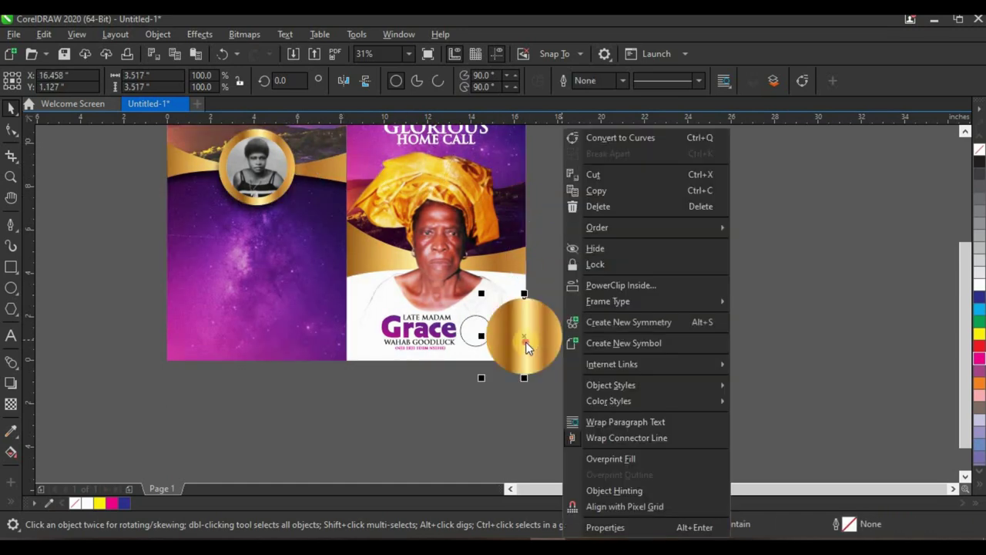
click(525, 344)
scroll(525, 345, up, 2)
drag(597, 322, 655, 312)
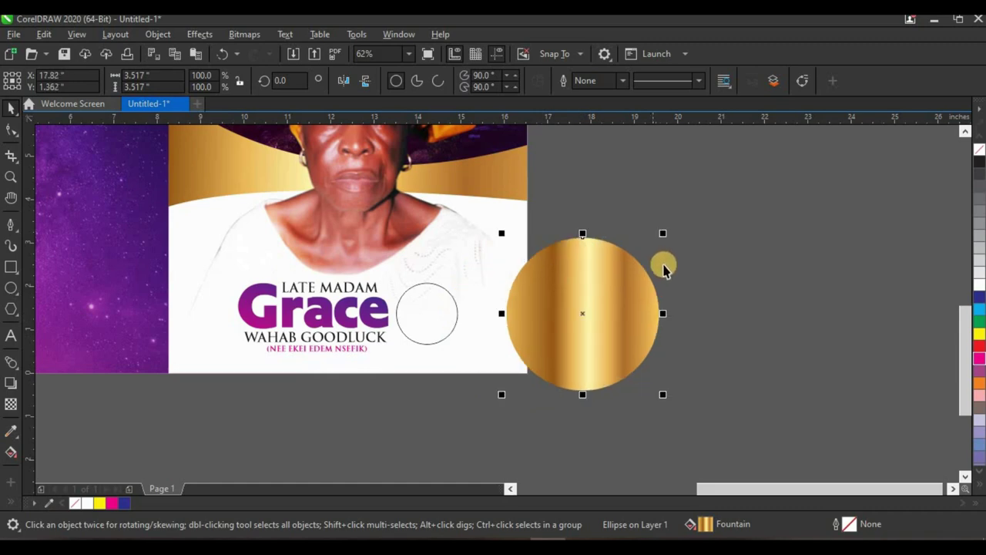
scroll(513, 294, down, 2)
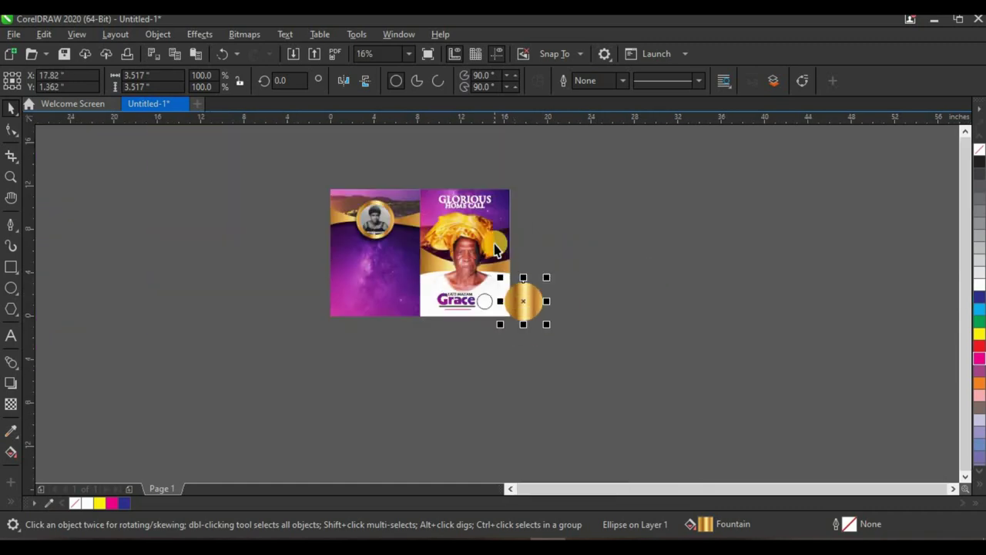
scroll(495, 250, up, 1)
key(ctrl+z)
key(ctrl+z)
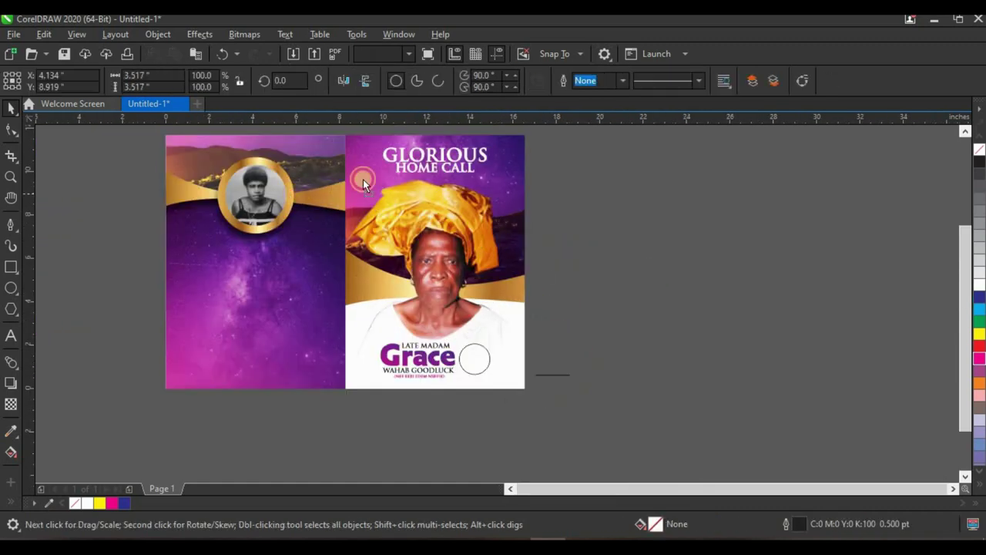
- Bring the gold circle from behind the back page's round photo beside the front page and copy its fountain fill onto the small circle
drag(363, 179, 578, 356)
scroll(538, 357, up, 1)
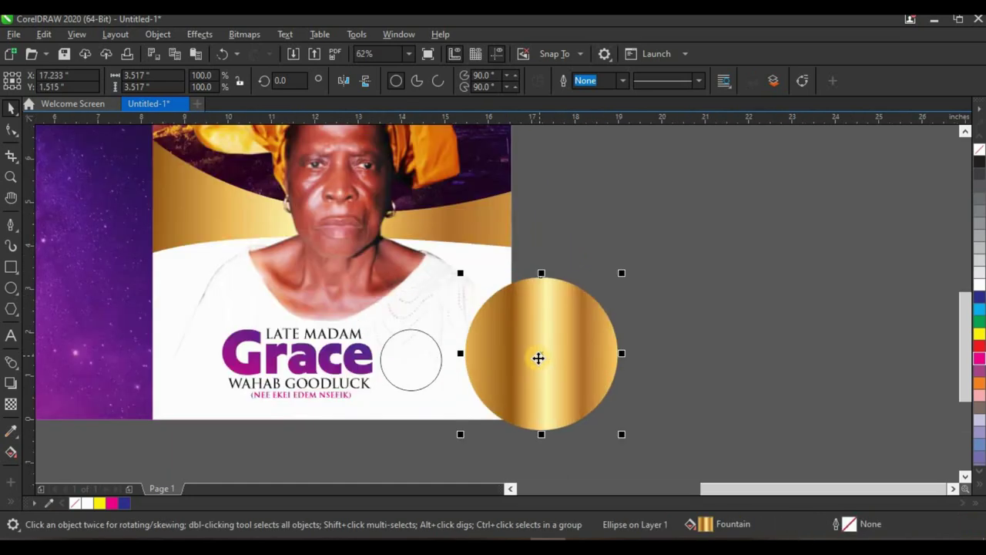
scroll(538, 357, up, 1)
drag(551, 387, 292, 359)
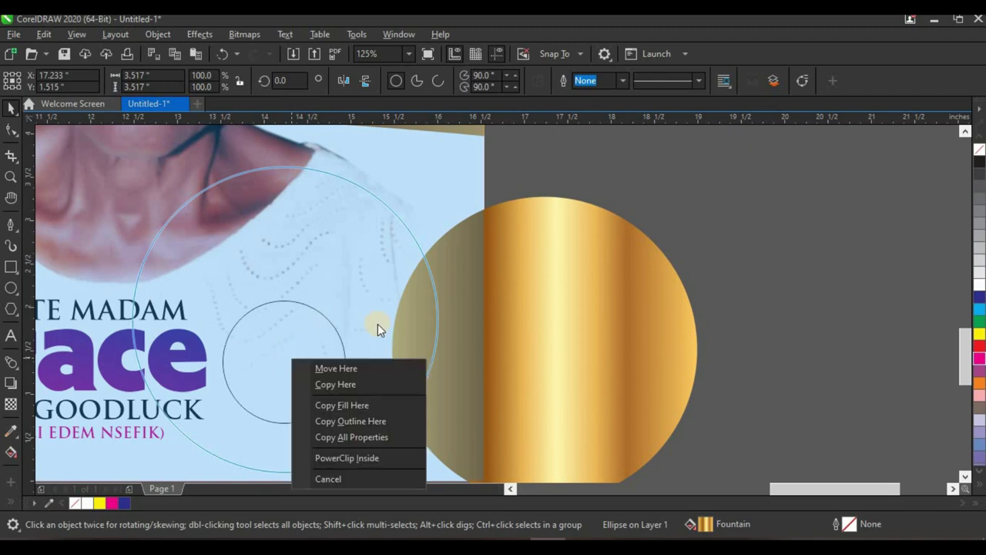
click(369, 407)
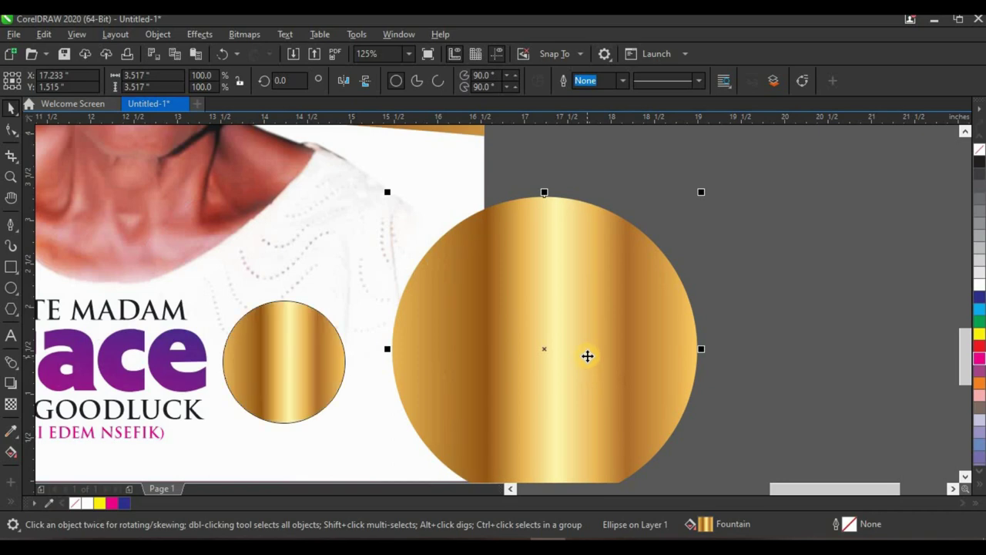
- Delete the large gold source circle and remove the outline from the small gold circle
key(Delete)
click(326, 334)
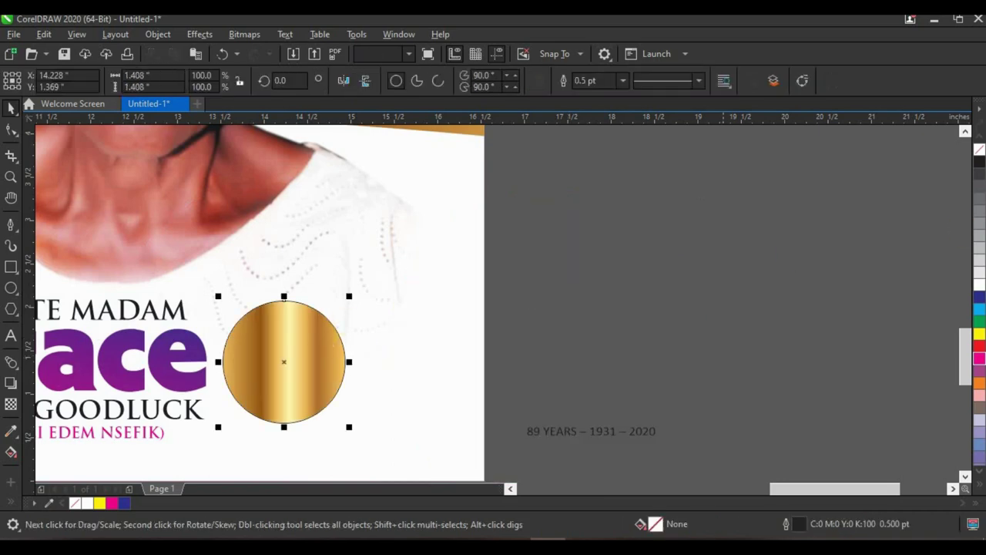
right_click(977, 155)
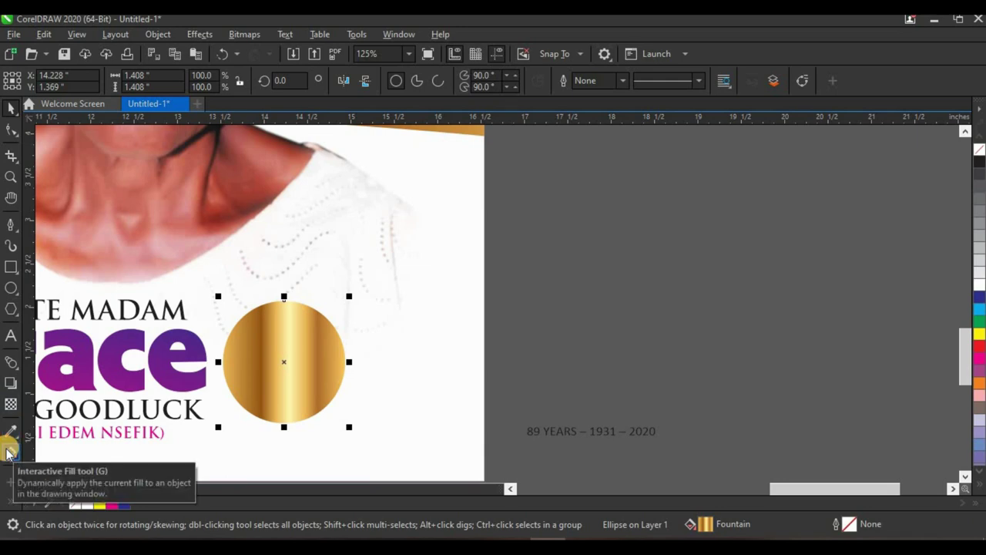
- Stretch the small circle's fountain fill horizontally so its gradient ends lie beyond both sides of the circle
key(g)
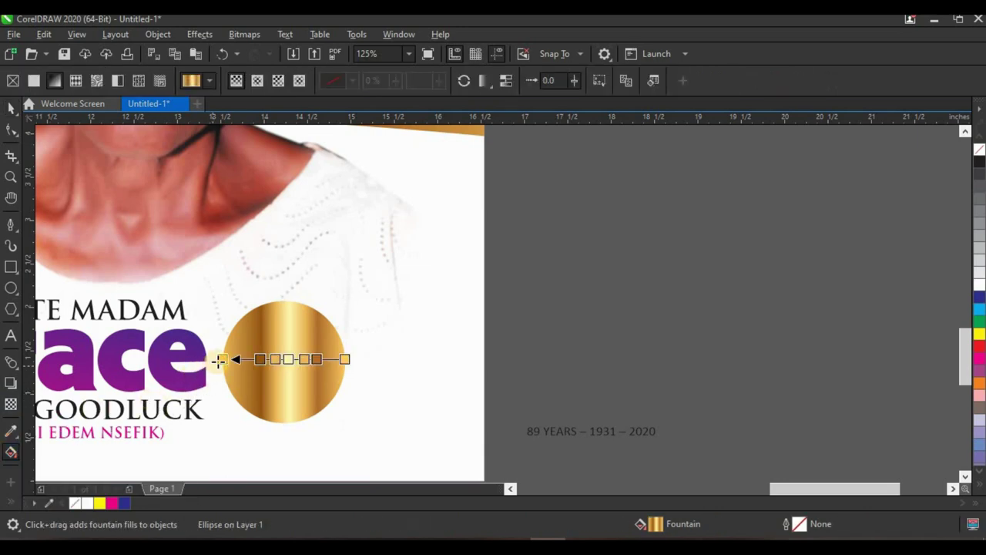
drag(199, 359, 161, 358)
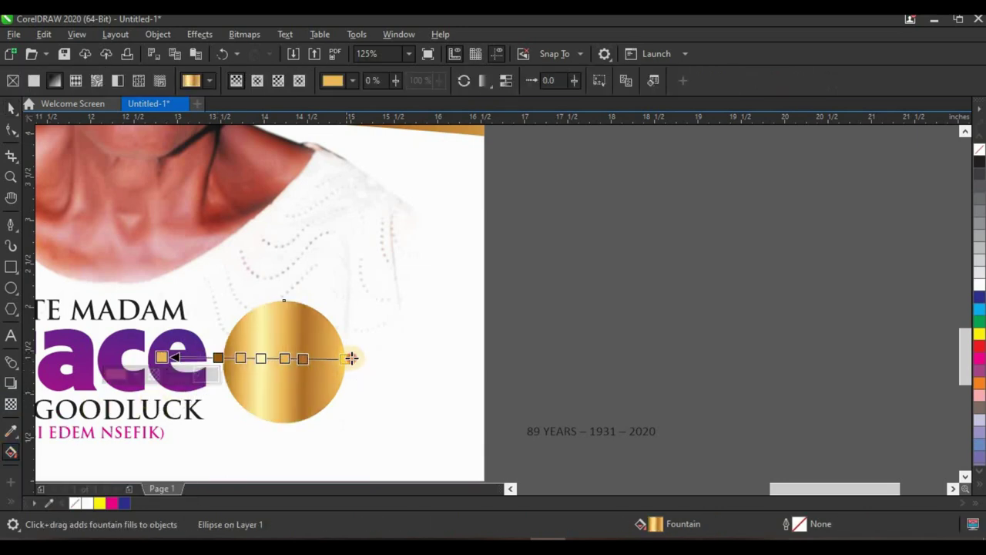
drag(351, 357, 372, 359)
click(11, 106)
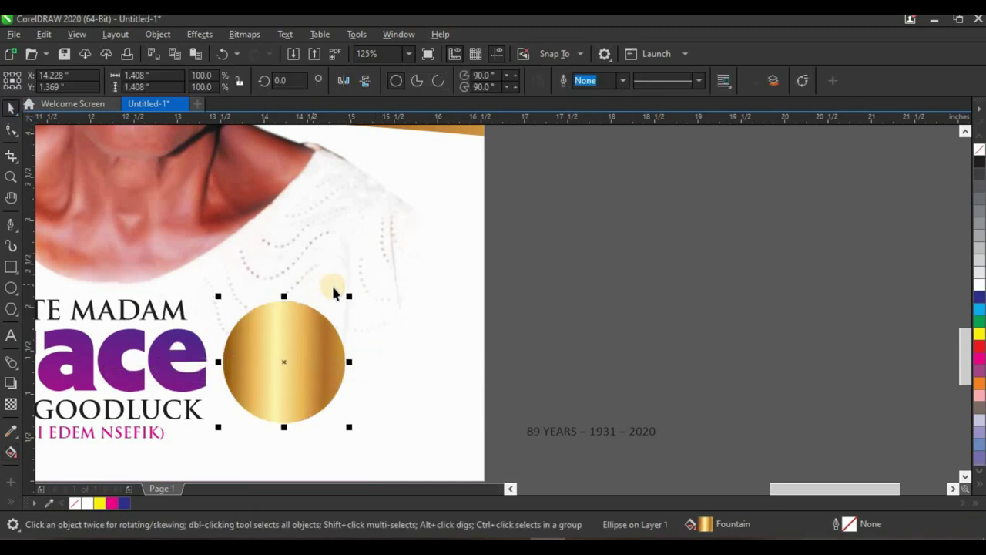
- Make a smaller concentric copy of the gold circle, about 1.075 inches across, inside the original
drag(348, 295, 297, 330)
right_click(297, 331)
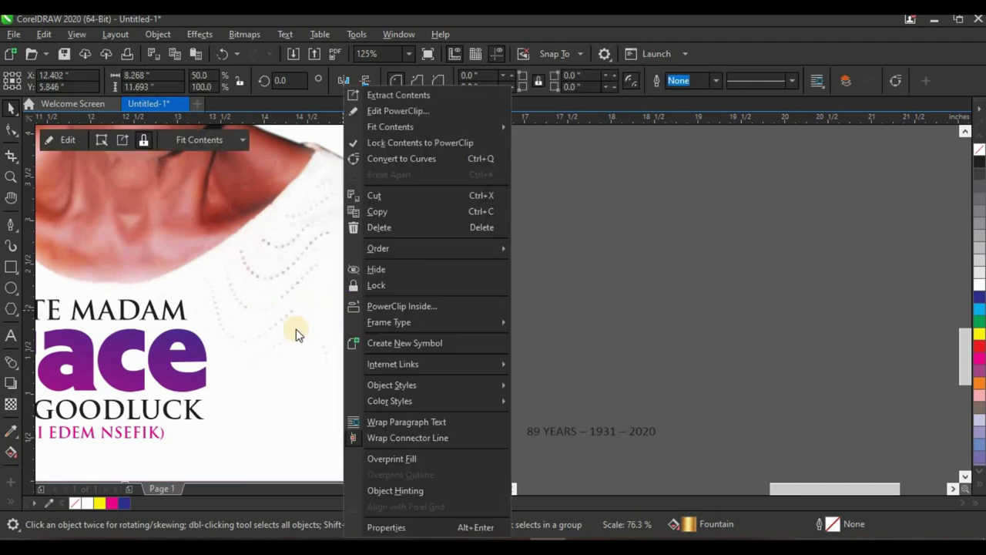
click(282, 340)
click(284, 345)
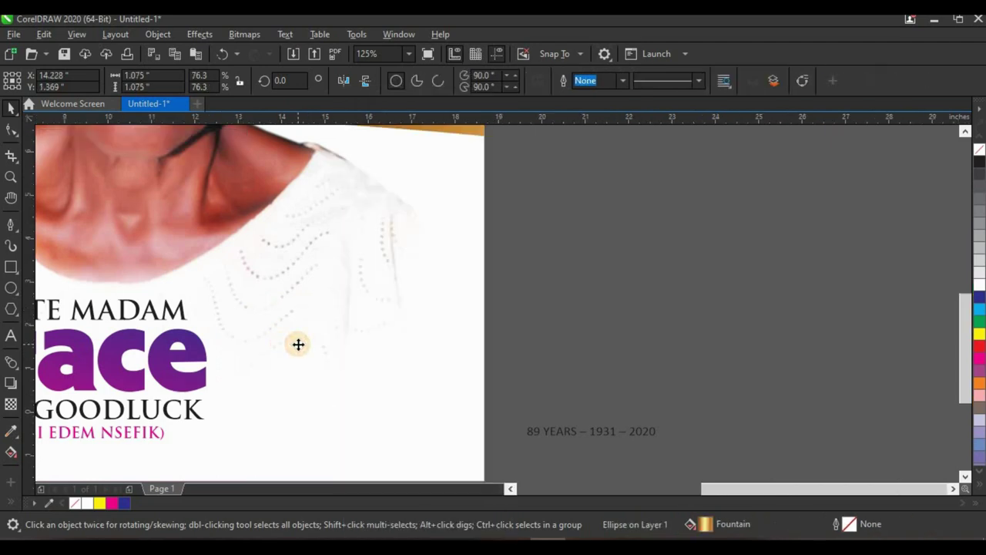
scroll(297, 344, down, 2)
scroll(278, 347, up, 2)
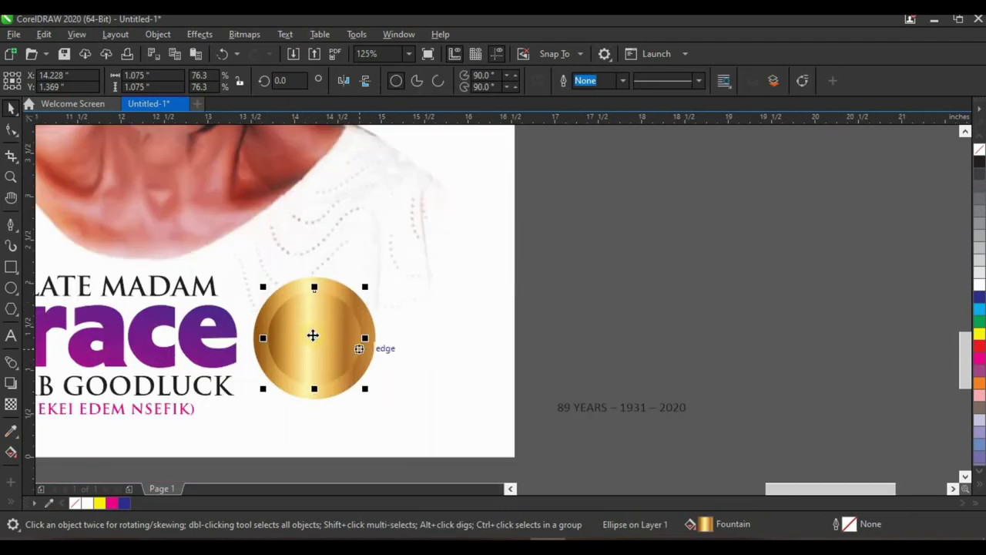
- Copy the purple fountain fill of the large first-name text onto the inner circle of the badge
click(230, 332)
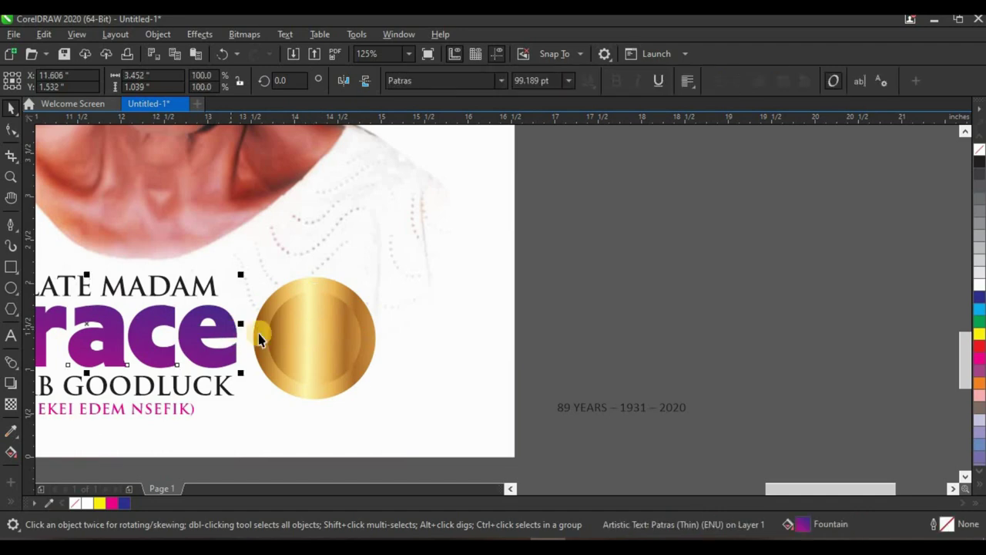
scroll(342, 359, down, 5)
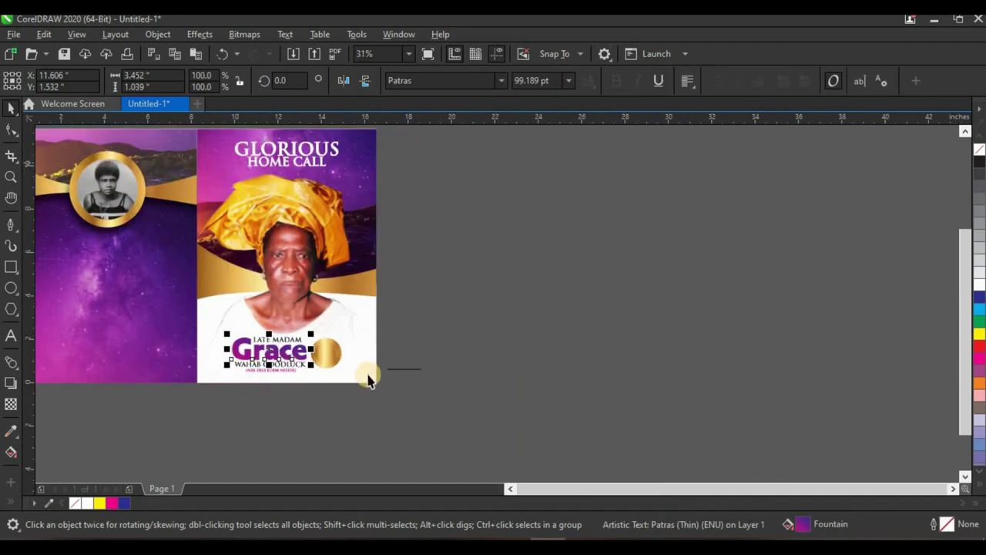
scroll(320, 375, up, 5)
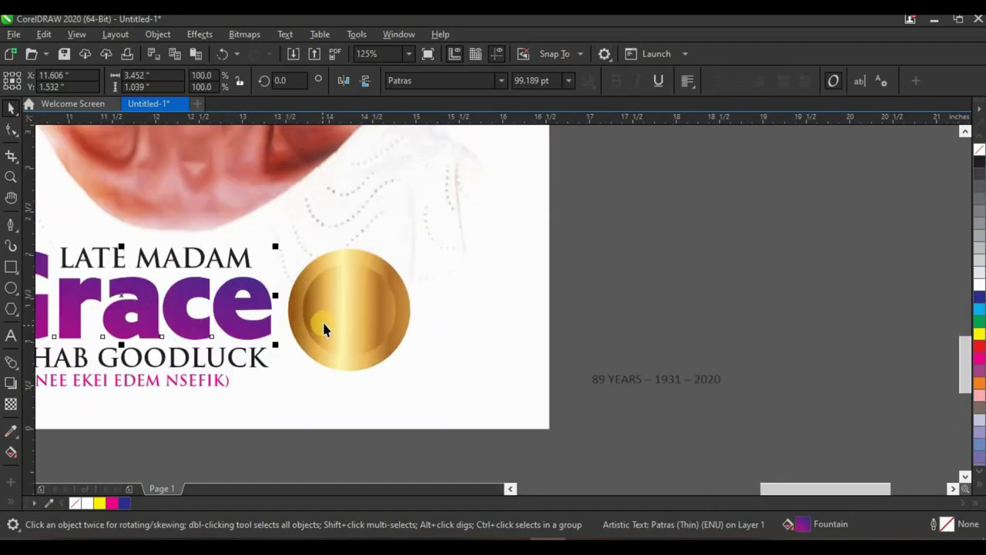
key(Escape)
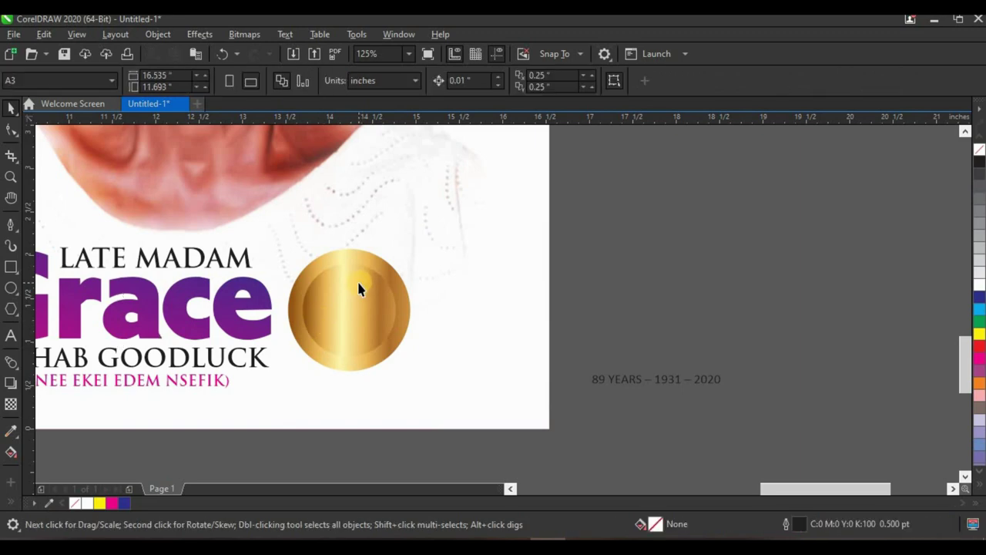
click(224, 316)
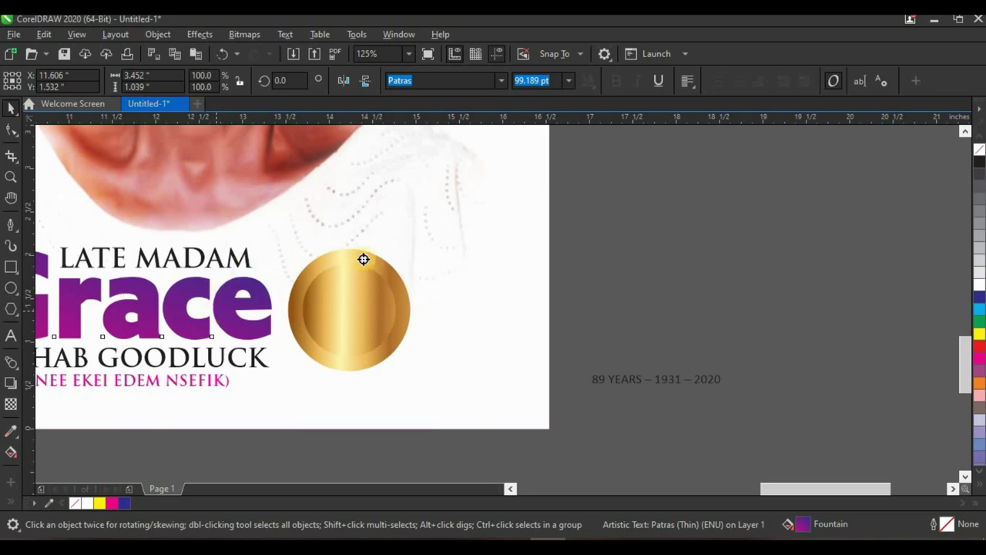
drag(363, 259, 359, 299)
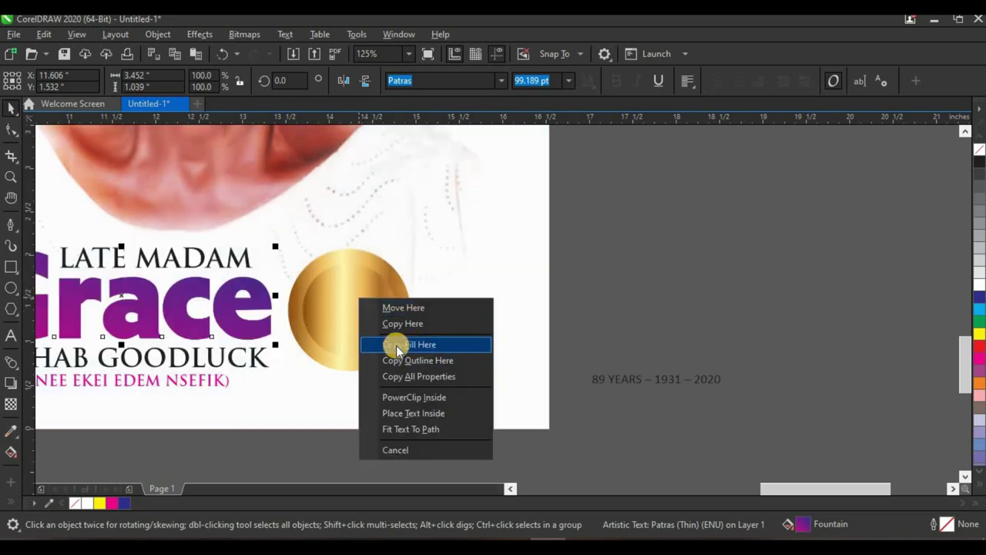
click(429, 346)
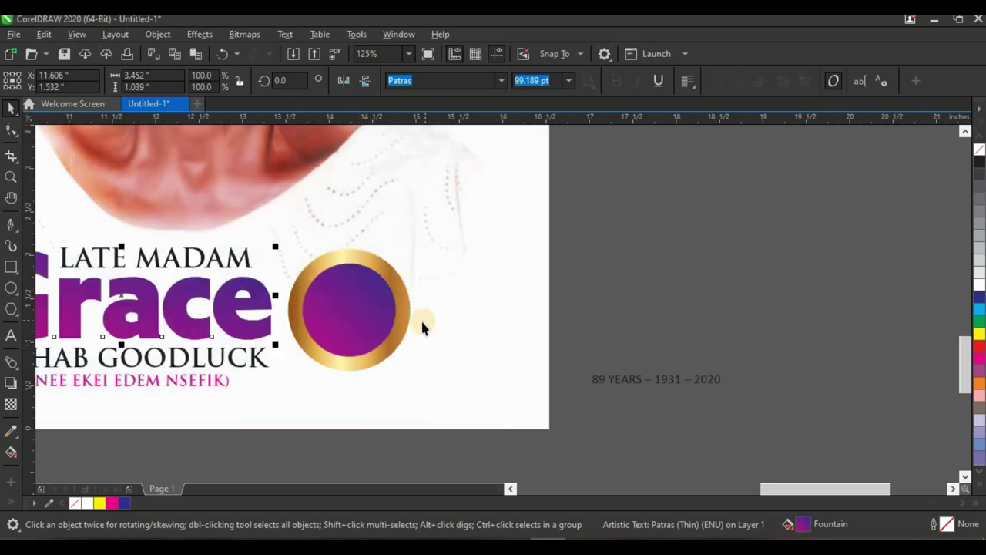
scroll(422, 322, down, 2)
scroll(423, 327, up, 2)
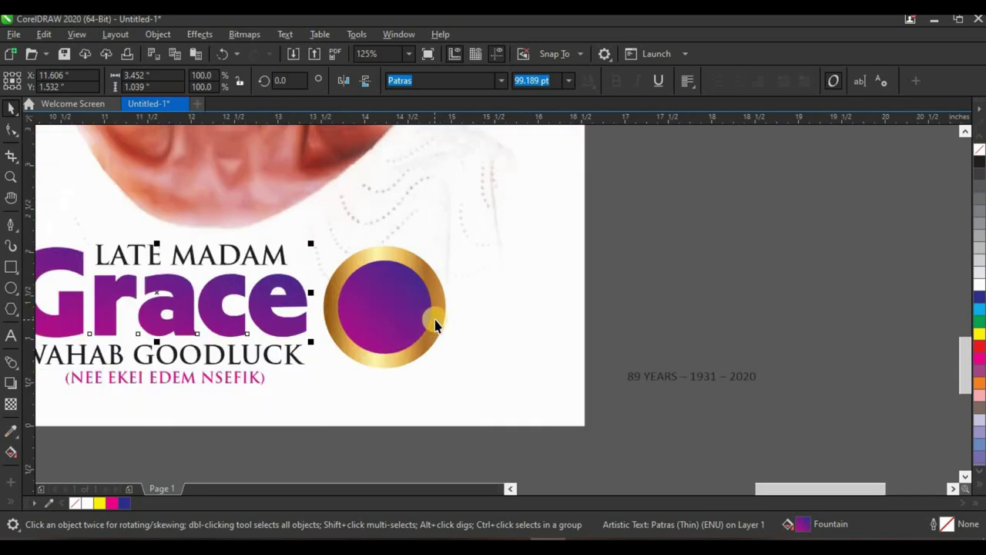
- Add a Multiply drop shadow below the outer gold circle with opacity 36 and feathering 10
click(435, 322)
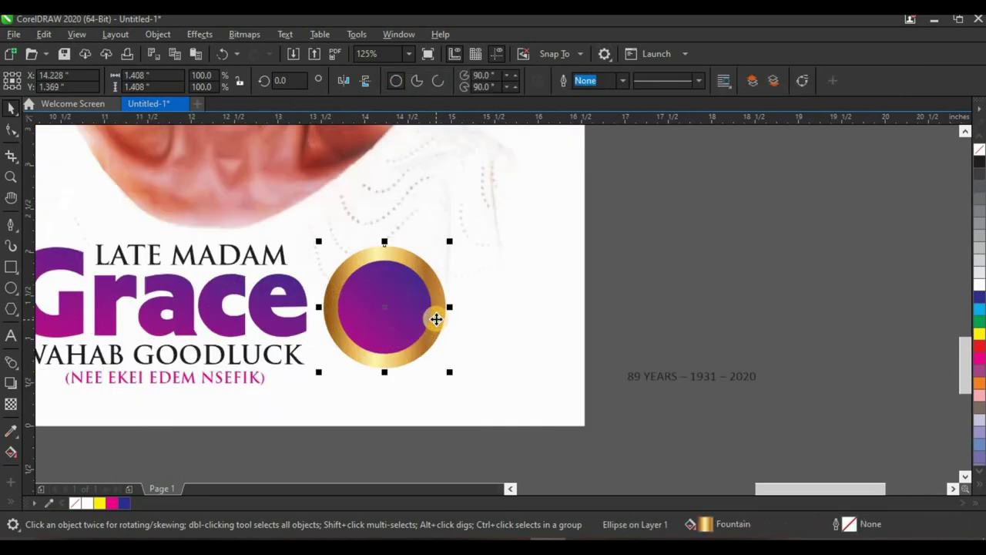
click(15, 383)
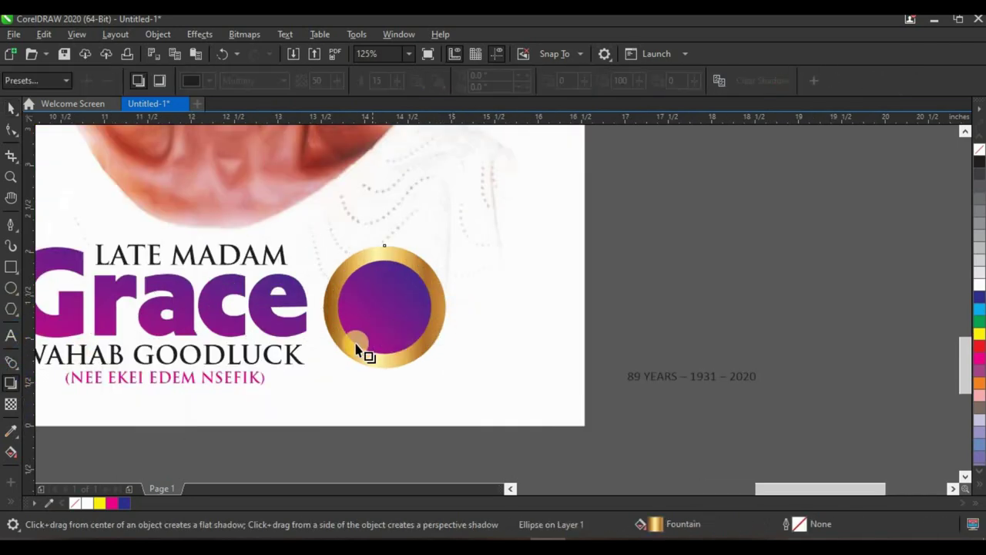
scroll(387, 331, up, 2)
drag(414, 270, 392, 404)
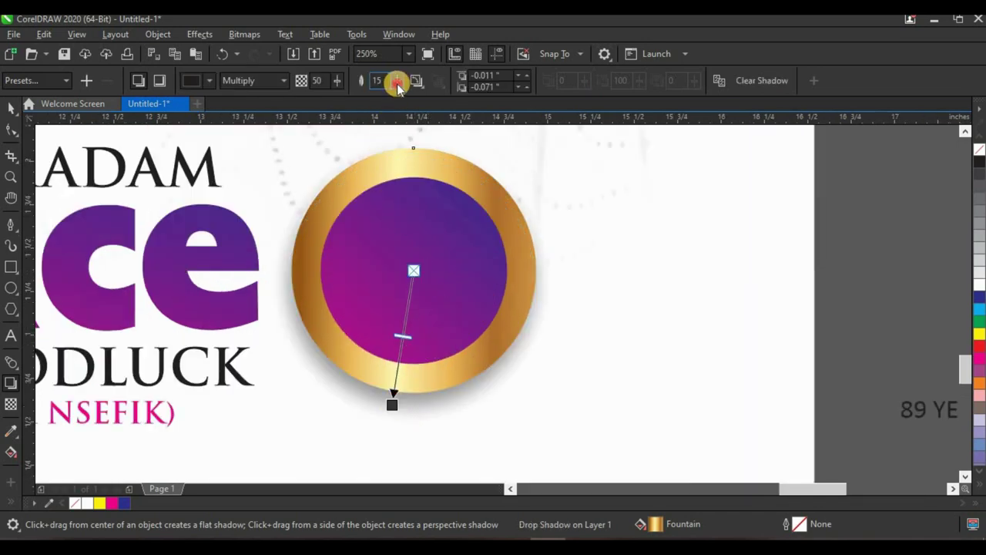
drag(398, 87, 325, 89)
scroll(445, 284, down, 4)
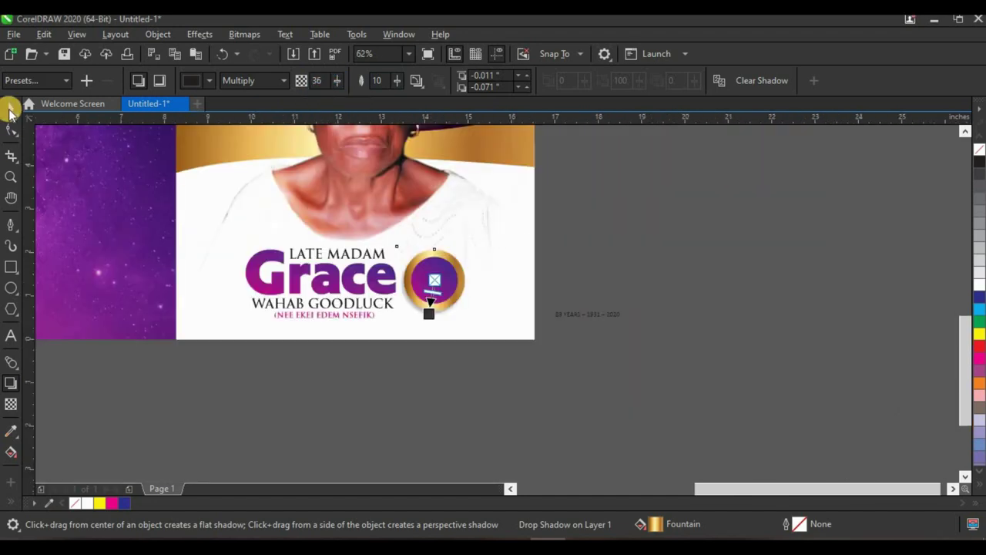
click(11, 112)
- Put the 89 of the age-and-years text beside the page on its own line and break the lines apart
click(595, 332)
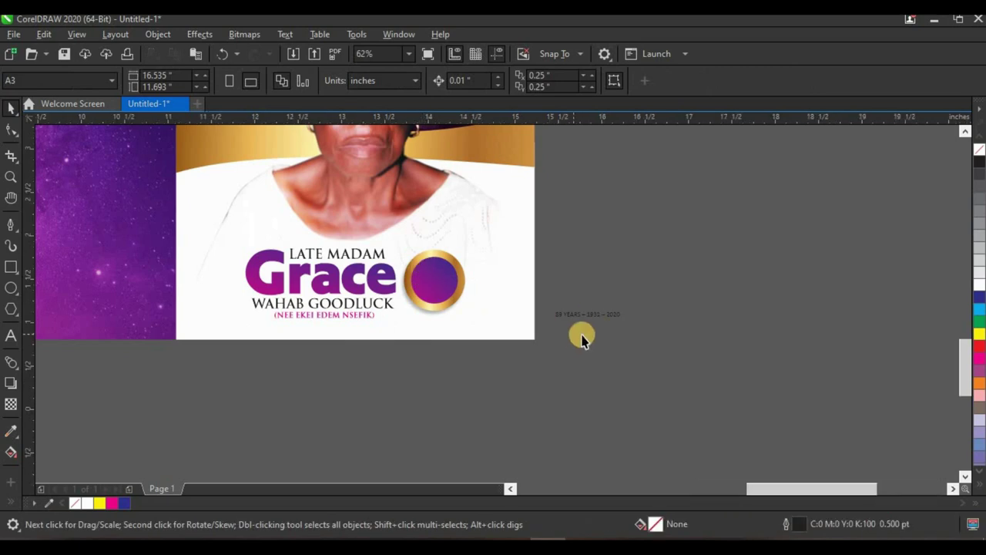
scroll(583, 337, up, 4)
double_click(710, 356)
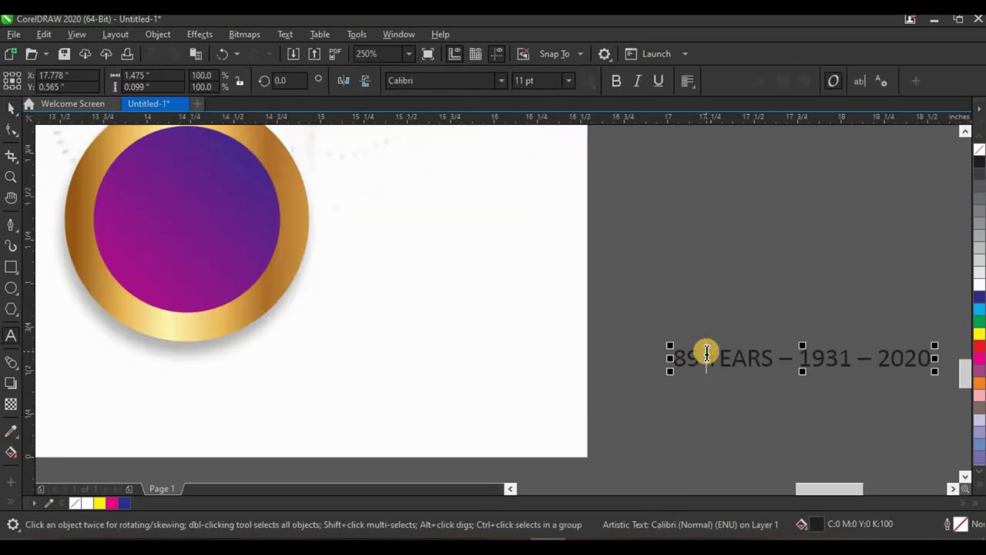
key(Return)
click(15, 114)
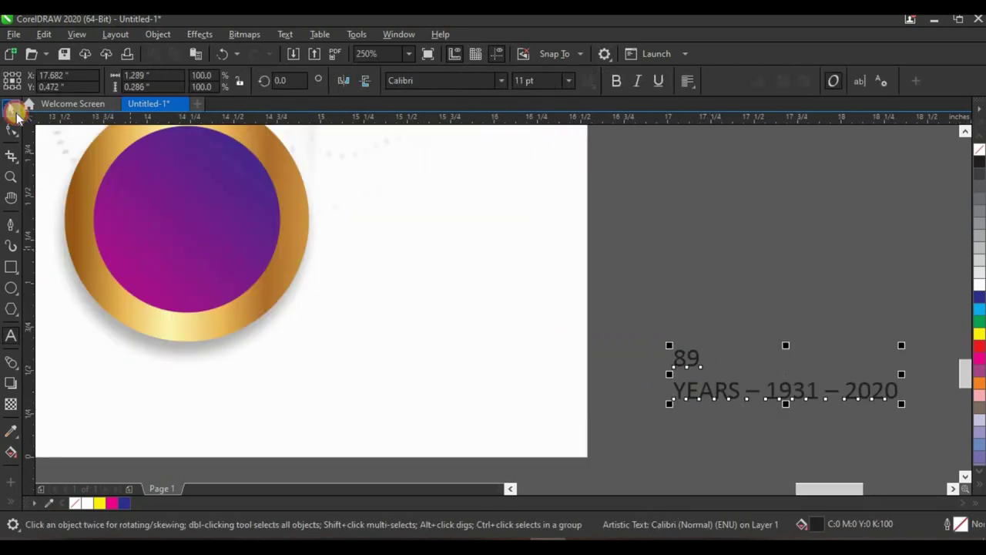
key(ctrl+k)
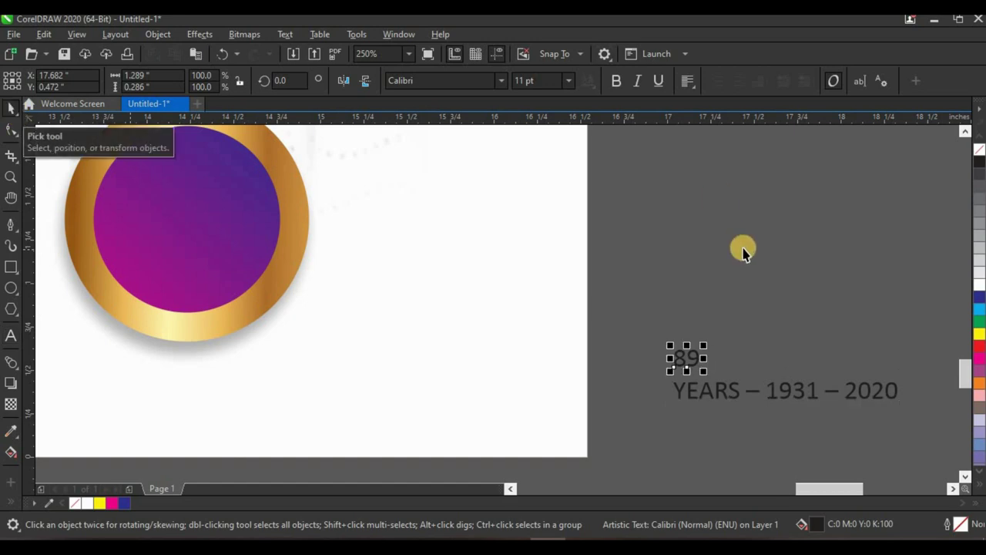
- Remove the dash after YEARS and split the year range onto its own line below
scroll(768, 391, up, 2)
double_click(768, 389)
key(BackSpace)
key(BackSpace)
key(BackSpace)
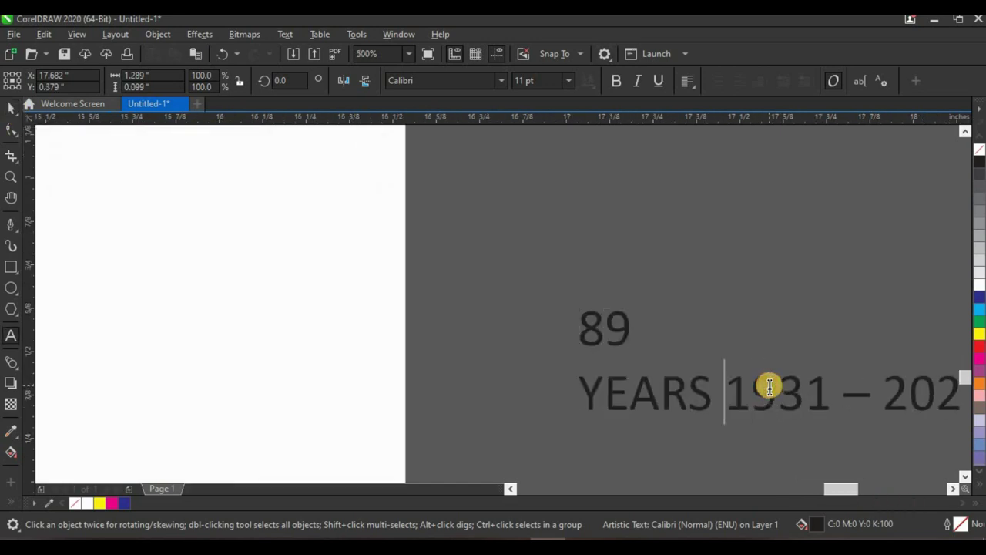
key(Return)
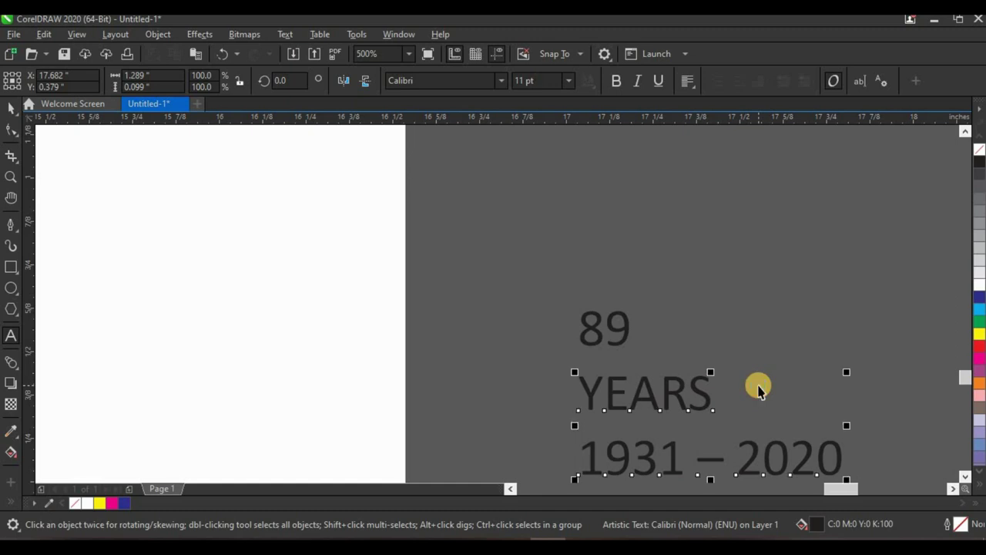
key(ctrl+space)
- Set the 89 text in Patras, enlarge it to about 43.1 pt and place it inside the badge's purple circle
click(595, 323)
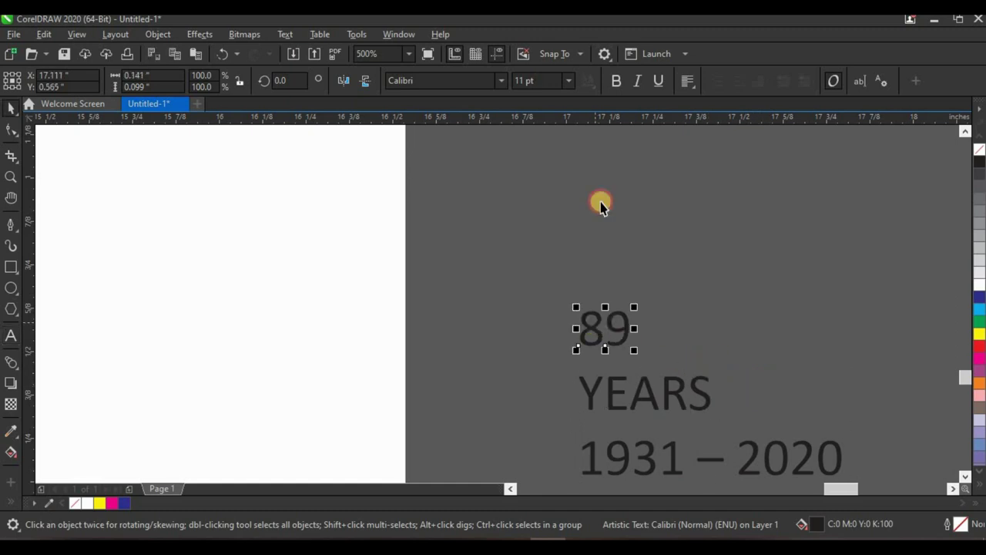
click(495, 84)
click(449, 146)
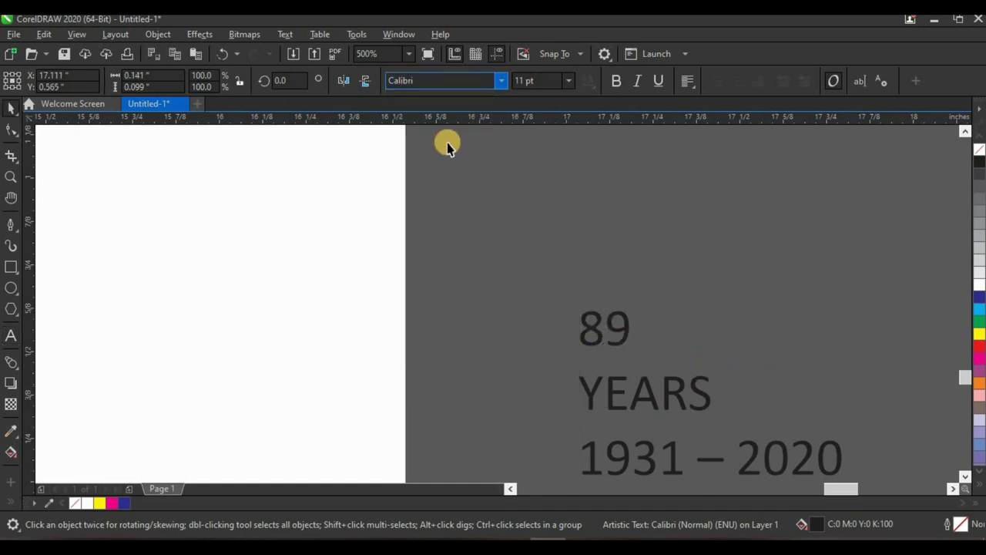
click(620, 324)
scroll(638, 319, down, 2)
drag(637, 320, 484, 319)
scroll(638, 321, down, 2)
scroll(382, 233, up, 2)
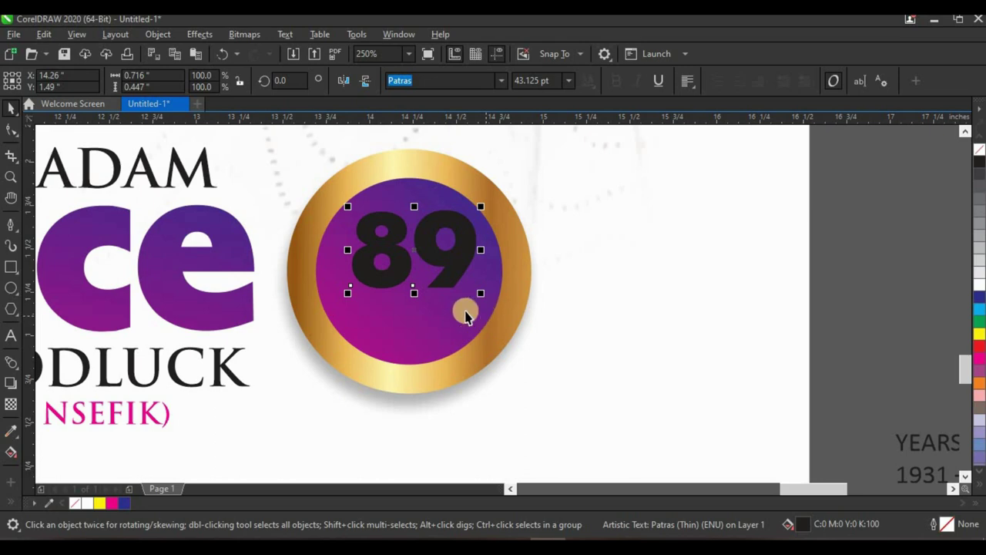
- Enlarge the 89 to about 48.5 pt and centre it in the upper part of the purple circle
mouse_move(440, 263)
mouse_down()
mouse_move(446, 257)
mouse_move(439, 263)
mouse_up()
drag(479, 298, 490, 304)
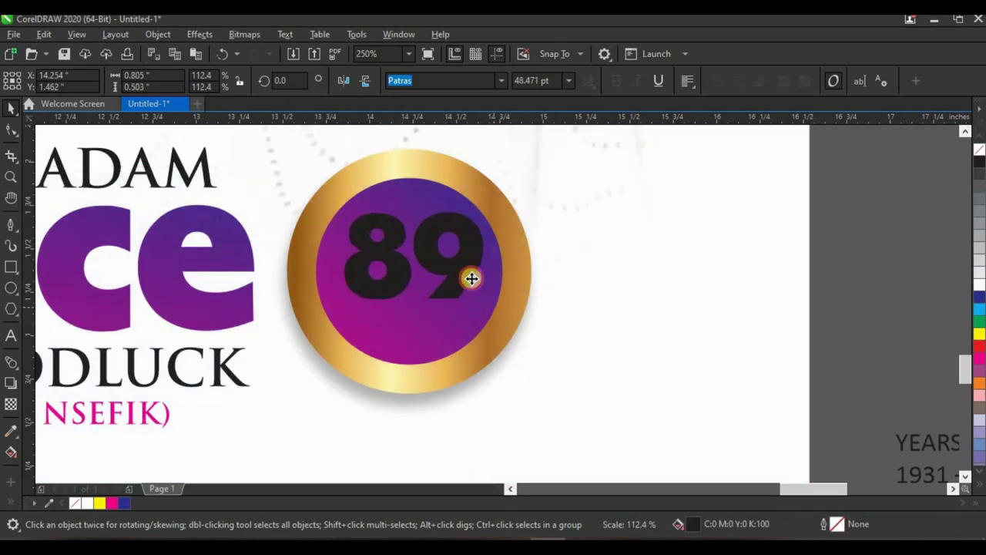
drag(463, 272, 471, 271)
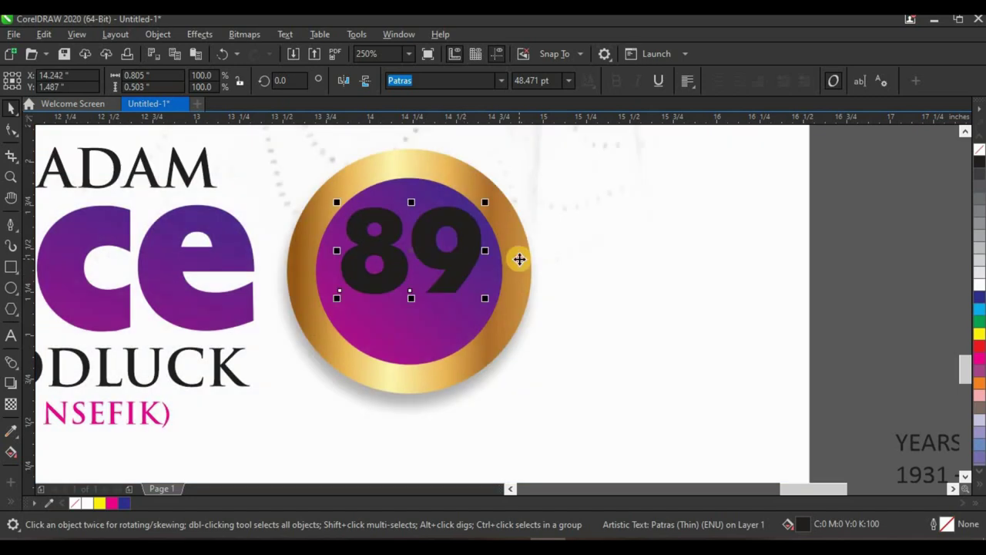
- Copy the outer circle's gold fountain fill onto the 89
click(520, 262)
drag(510, 225, 426, 249)
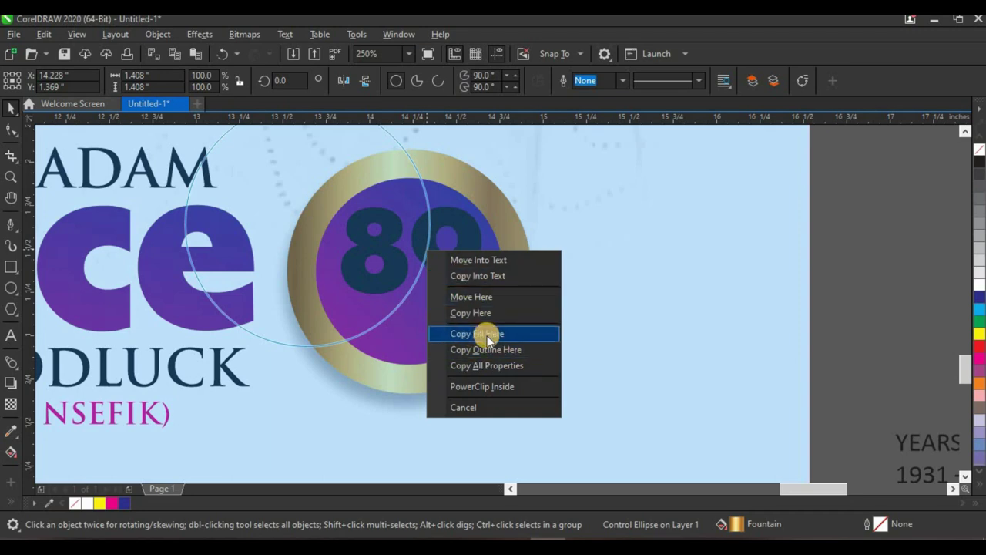
click(487, 334)
scroll(445, 270, down, 2)
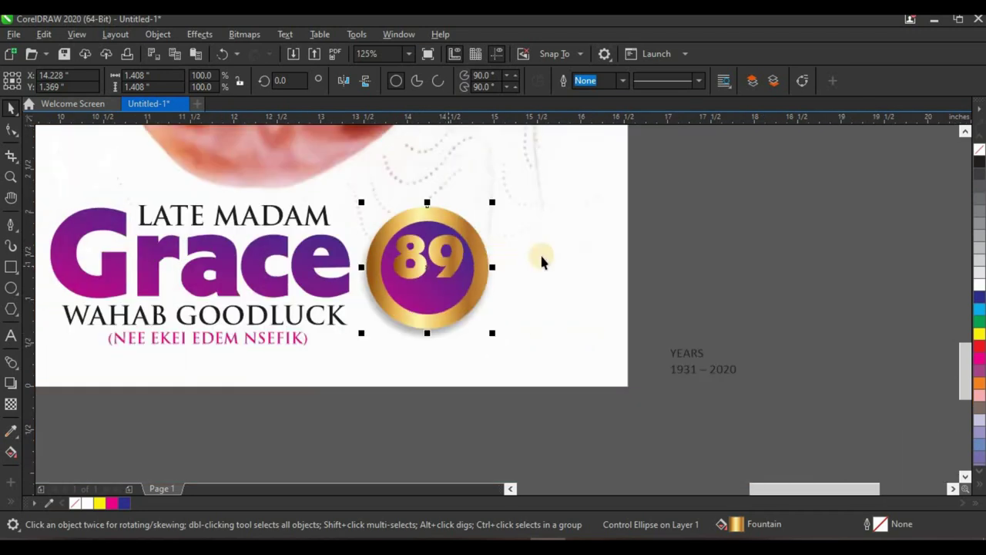
click(695, 249)
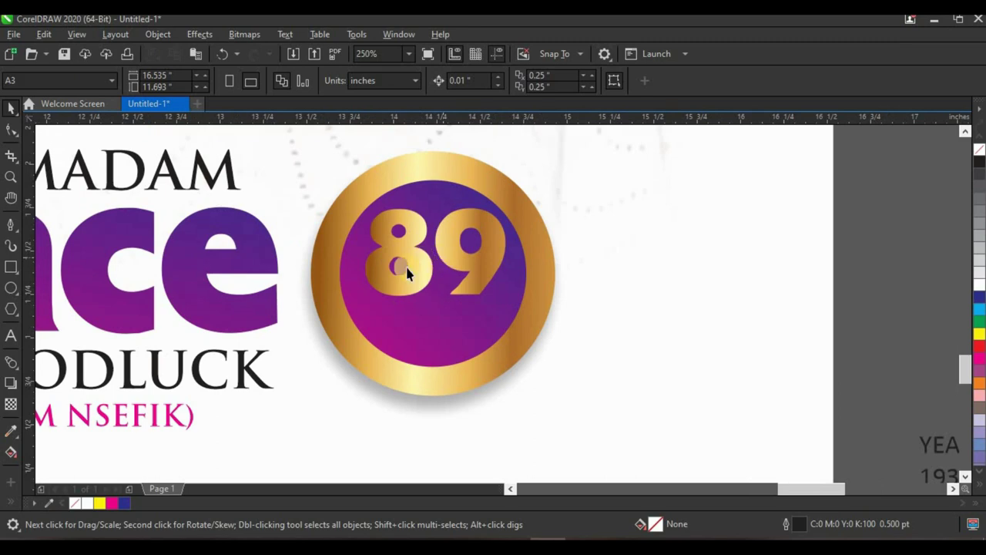
- Move the YEARS text into the badge's purple circle, just beneath the 89
scroll(412, 273, down, 2)
drag(686, 359, 416, 289)
scroll(416, 289, up, 4)
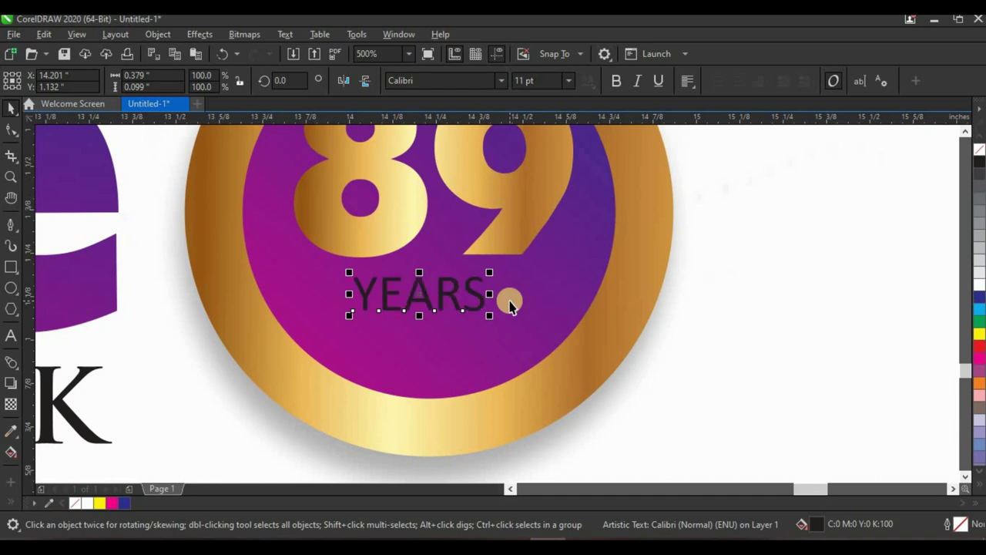
- Set the YEARS text in bold Trajan Pro and copy the 89's gold fountain fill onto it
click(502, 83)
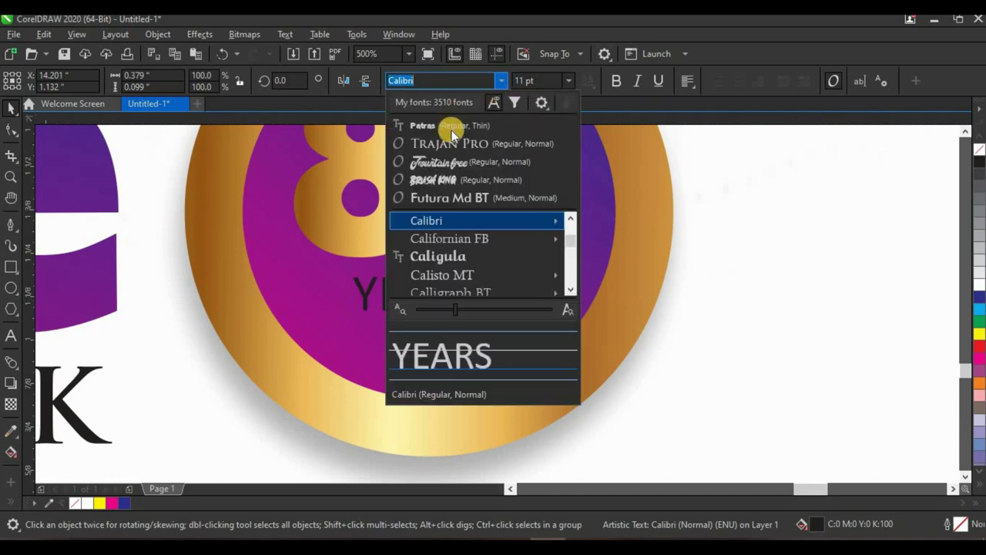
click(451, 141)
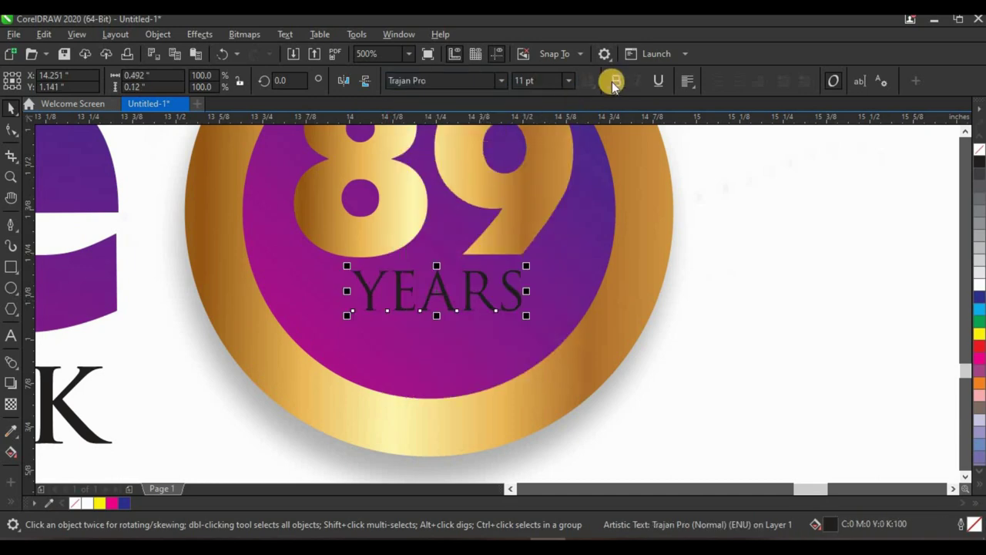
click(527, 200)
drag(527, 200, 453, 297)
click(506, 383)
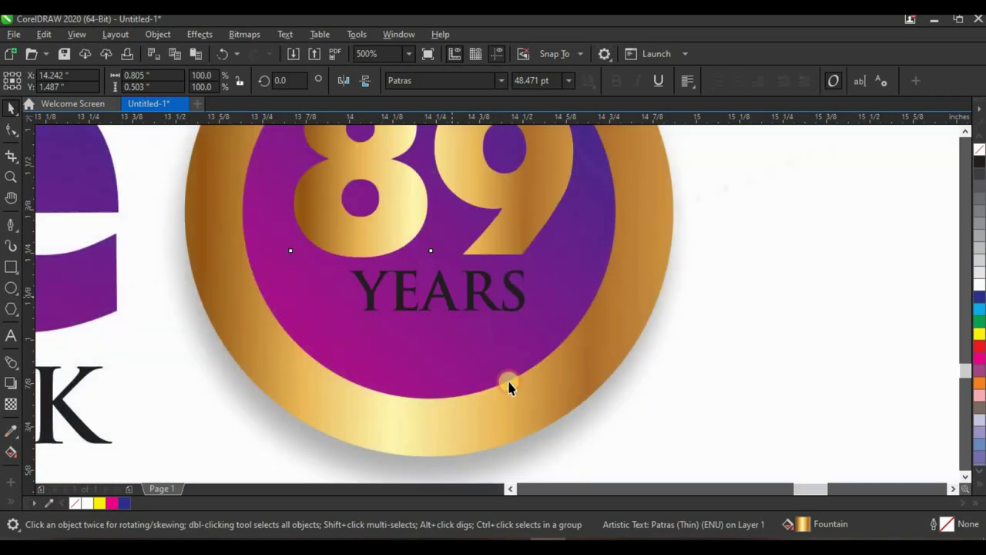
- Enlarge the YEARS text to about 15.6 pt and centre it beneath the 89
click(441, 294)
drag(355, 316, 299, 327)
mouse_move(541, 327)
mouse_down()
mouse_move(531, 332)
mouse_move(550, 341)
mouse_move(529, 337)
mouse_move(551, 332)
mouse_up()
- Move the birth and death years text onto the badge beneath YEARS and delete the spaces around its dash
scroll(724, 346, down, 5)
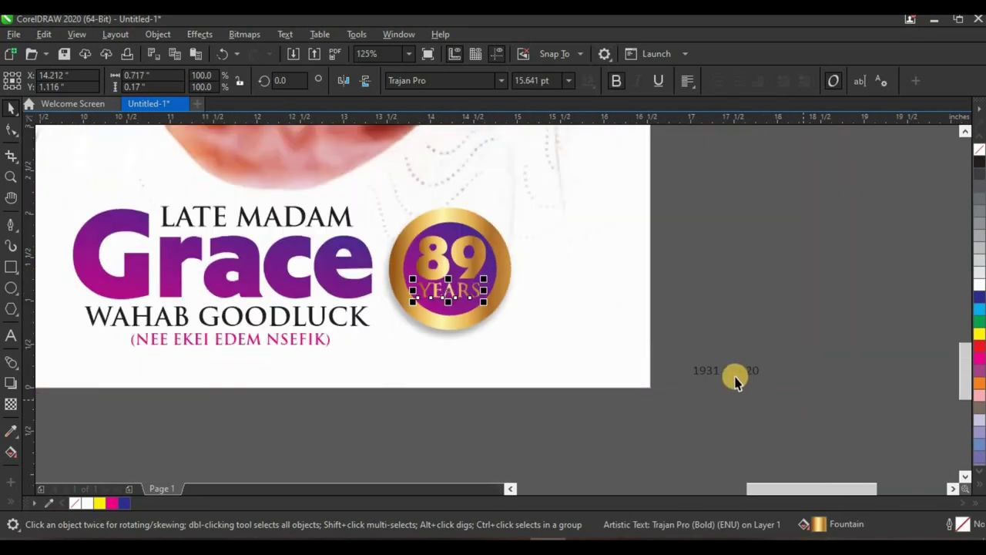
drag(732, 371, 458, 312)
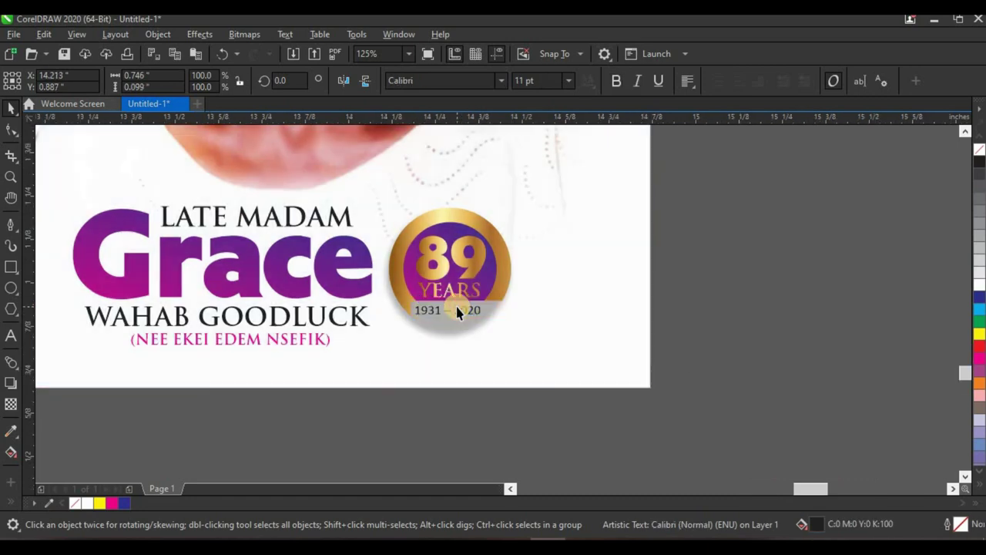
scroll(460, 318, up, 7)
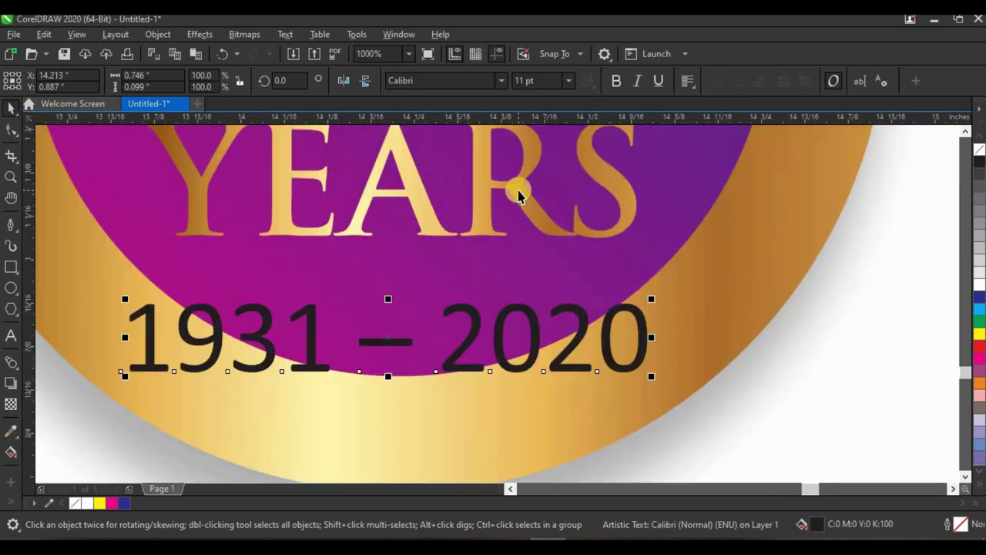
double_click(448, 321)
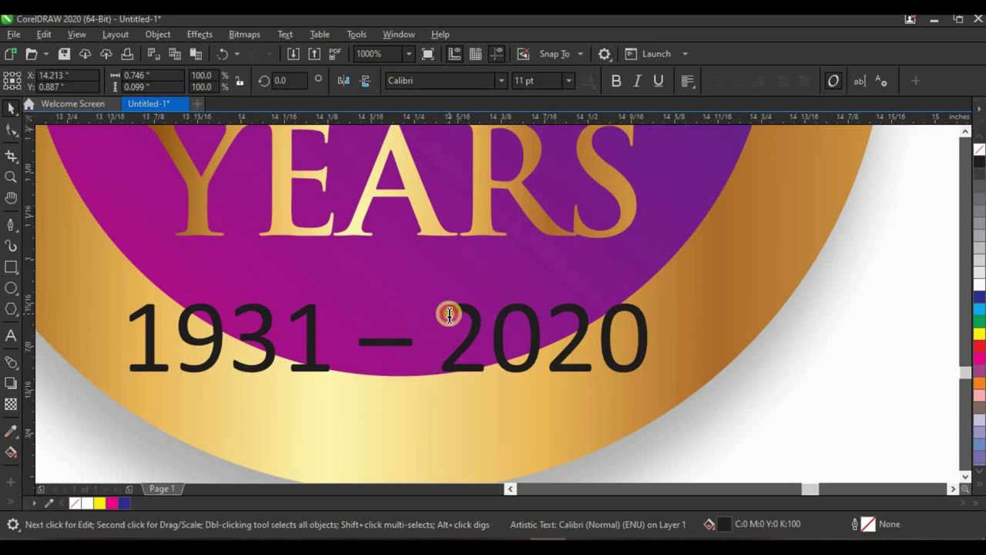
key(BackSpace)
click(356, 332)
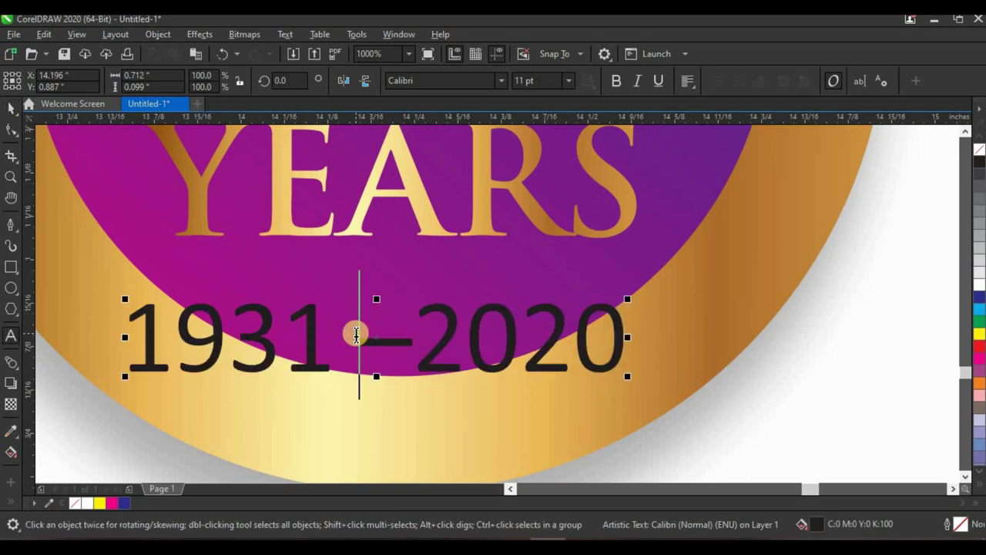
key(BackSpace)
click(10, 108)
- Set the birth and death years in bold Trajan Pro, shrink them to about 9 pt and place them directly beneath YEARS
click(494, 82)
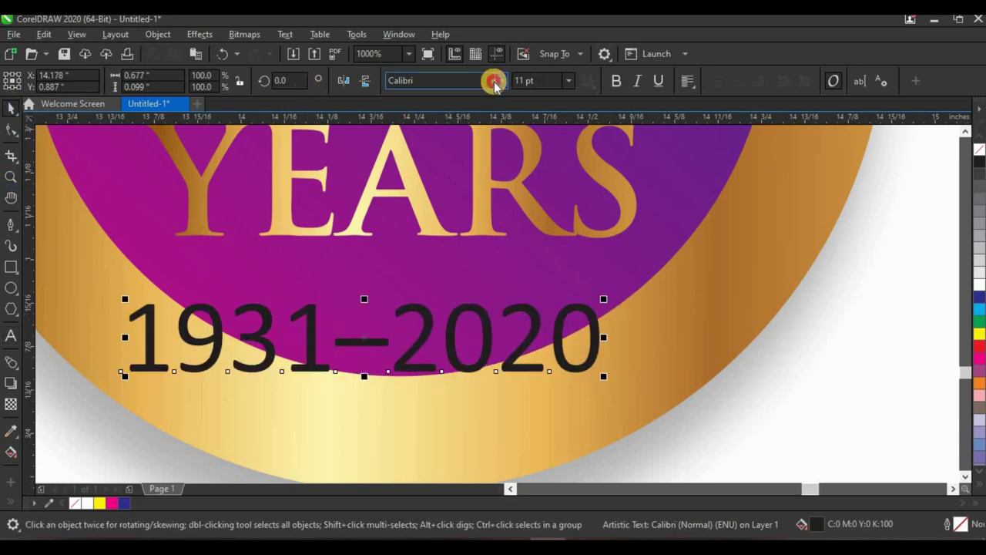
click(509, 130)
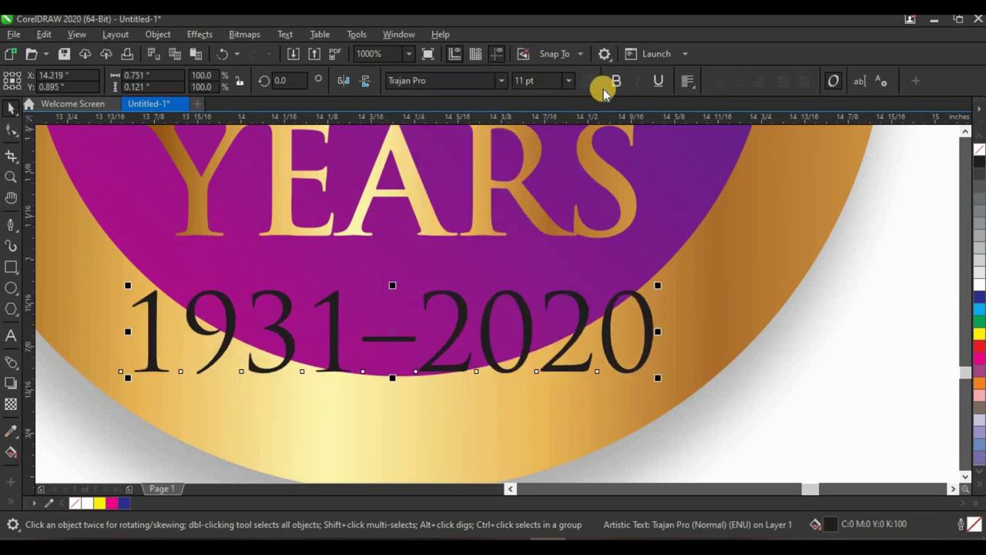
click(623, 136)
drag(659, 378, 567, 279)
scroll(493, 373, down, 3)
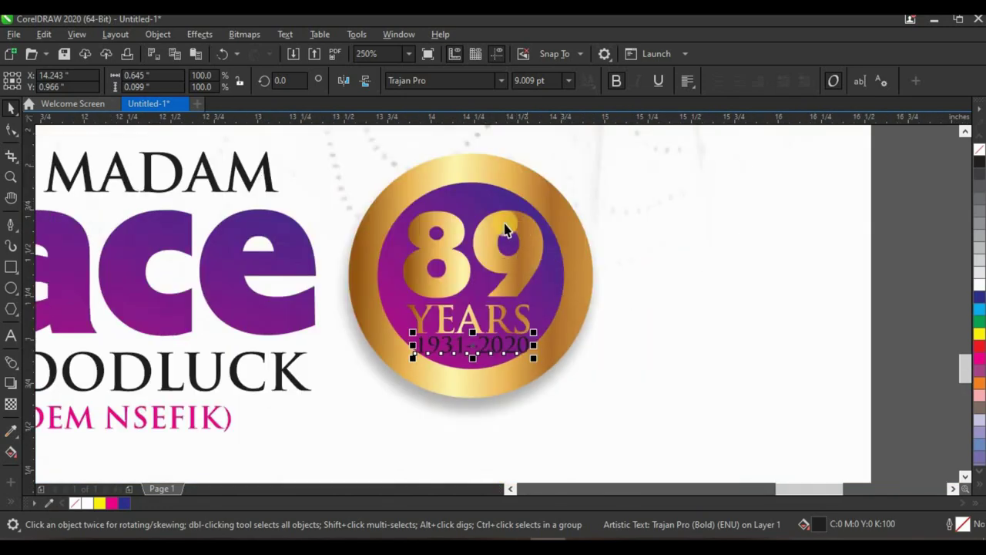
- Reduce the 89 to about 45.7 pt and place it higher in the purple circle
scroll(521, 253, up, 2)
click(535, 296)
click(581, 380)
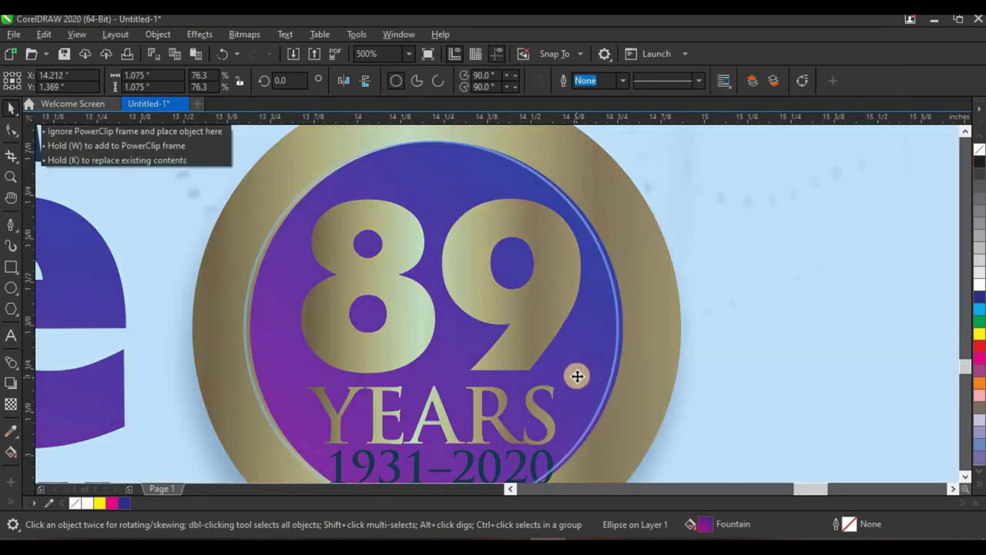
drag(583, 378, 513, 299)
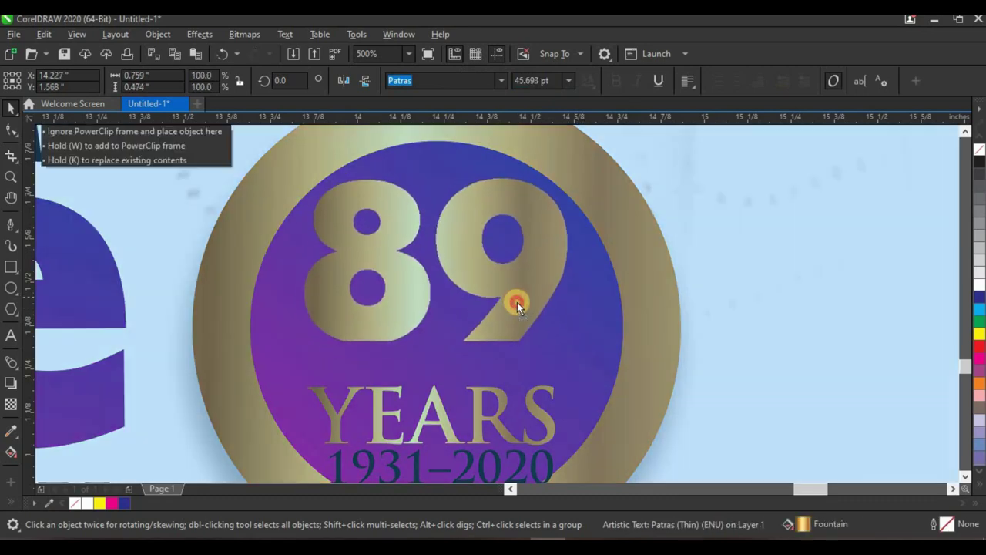
- Move YEARS and the birth and death years up so both lines sit closely beneath the 89
drag(489, 414, 493, 396)
click(480, 458)
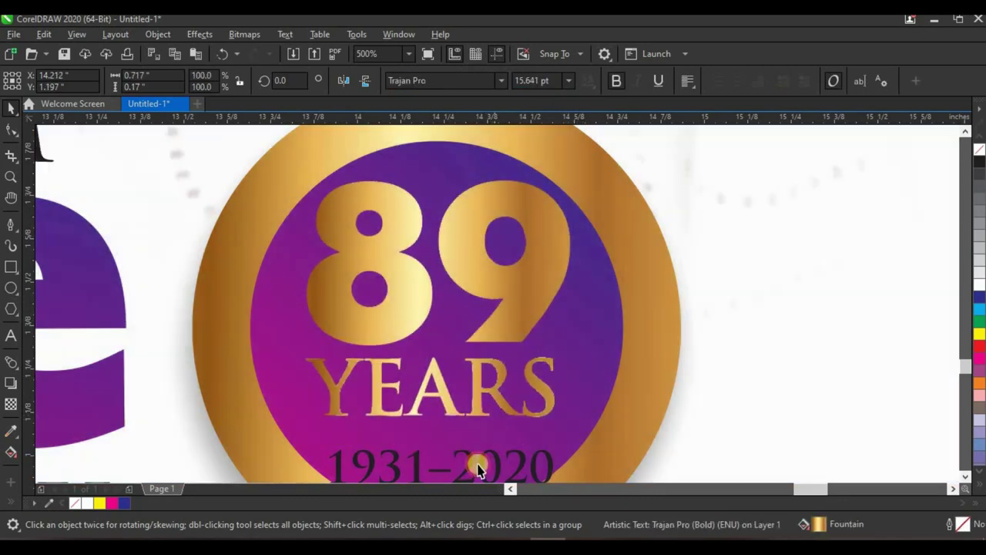
mouse_move(469, 458)
mouse_down()
mouse_move(467, 431)
mouse_move(469, 440)
mouse_up()
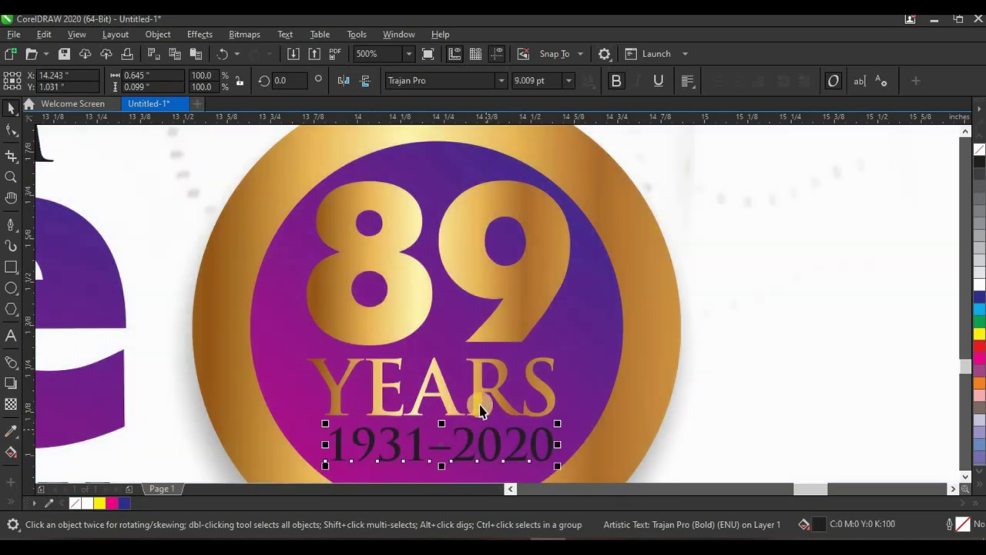
- Copy the gold fountain fill from YEARS onto the birth and death years
drag(478, 405, 513, 490)
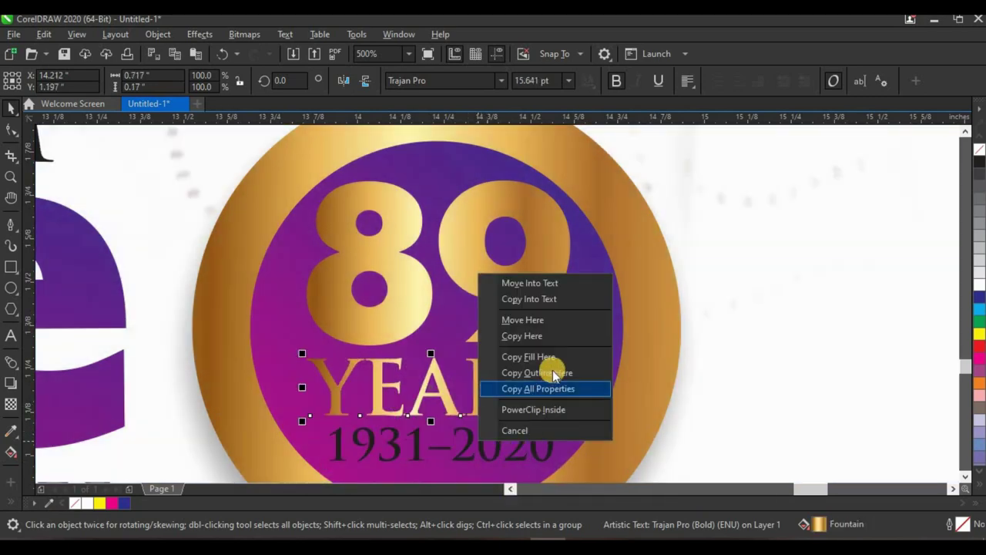
click(549, 358)
scroll(437, 366, down, 2)
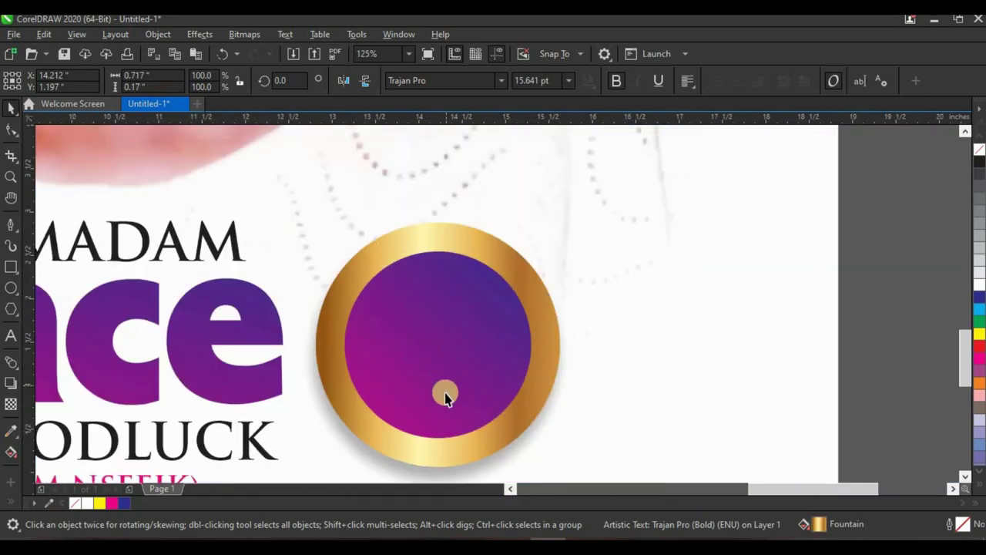
scroll(443, 401, up, 1)
- Add a slightly offset Multiply drop shadow to the 89, YEARS and birth and death years texts
drag(879, 174, 602, 263)
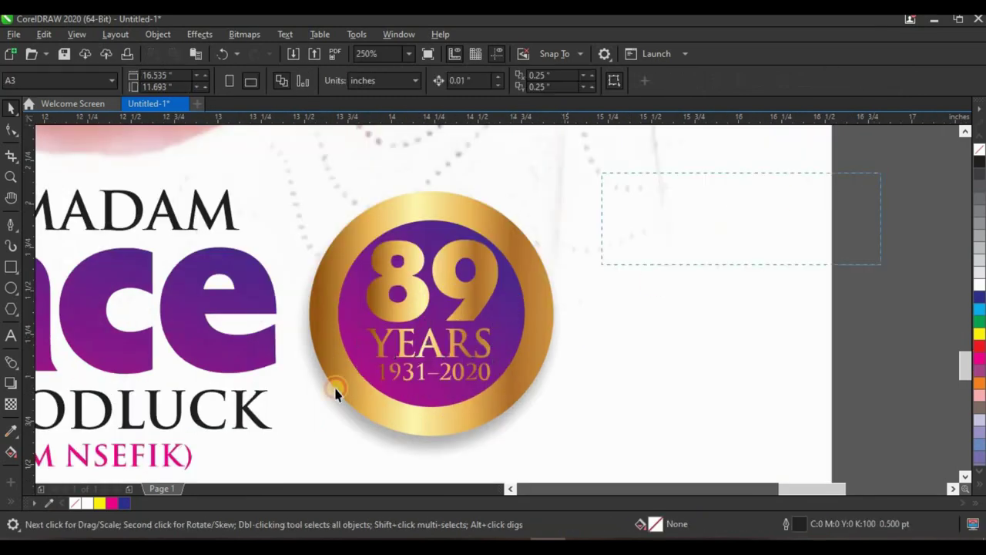
drag(310, 401, 308, 401)
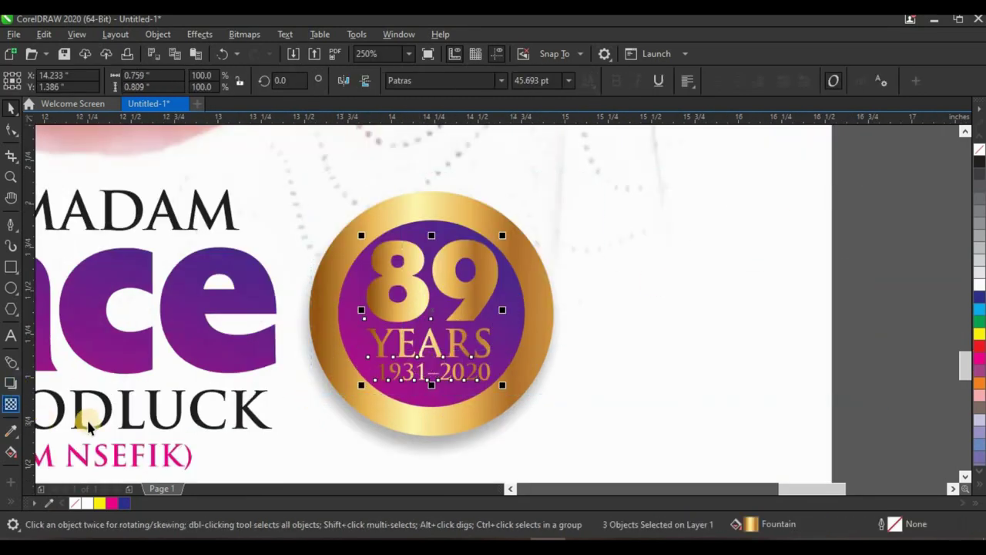
click(11, 382)
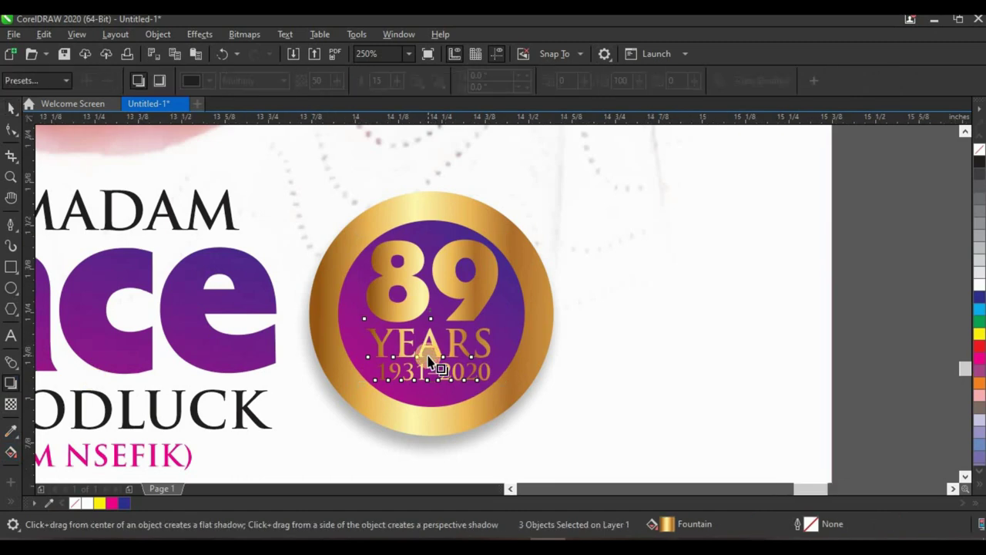
scroll(436, 339, up, 1)
drag(437, 332, 390, 412)
scroll(419, 332, down, 1)
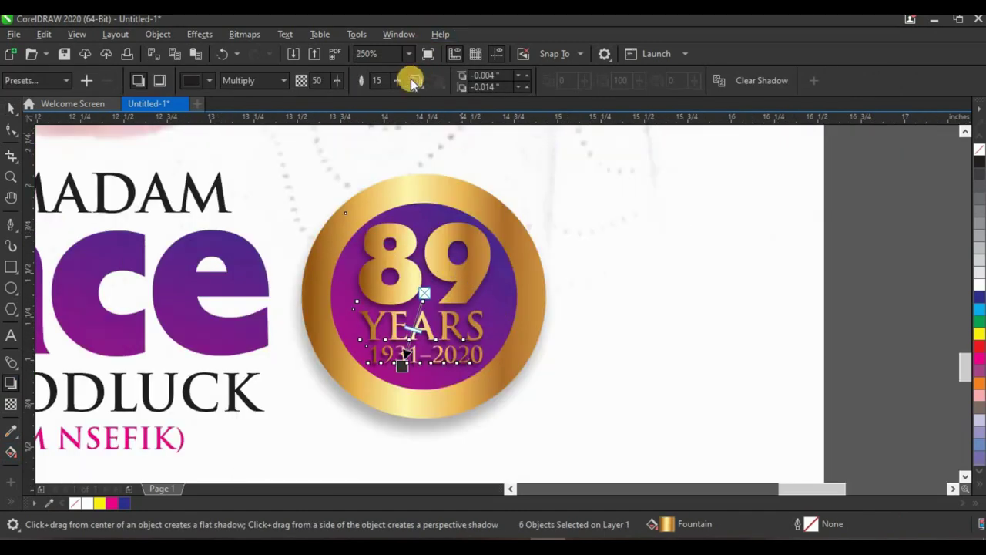
- Set the opacity of the badge texts' drop shadows to 71
mouse_move(331, 82)
mouse_down()
mouse_move(391, 84)
mouse_move(462, 147)
mouse_move(339, 87)
mouse_up()
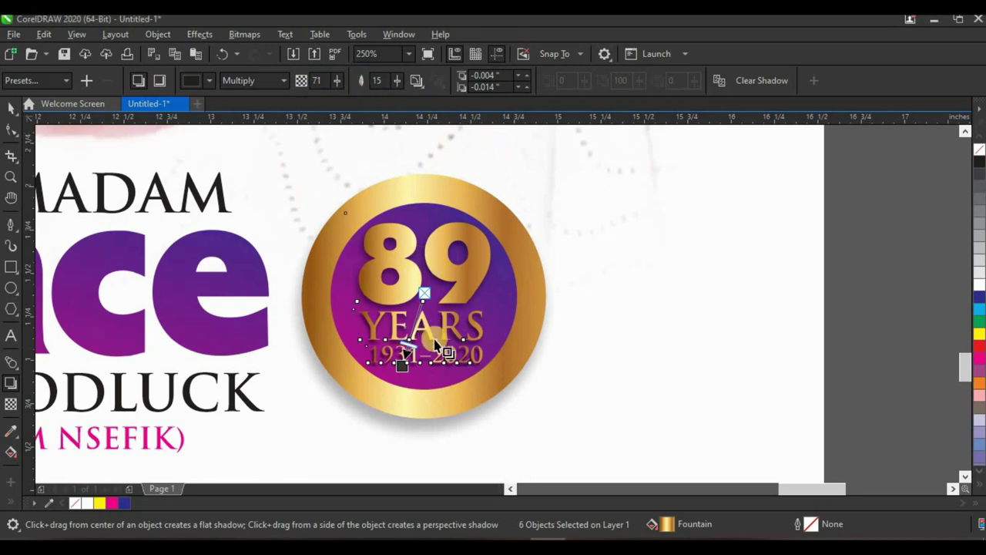
scroll(424, 350, up, 1)
click(11, 108)
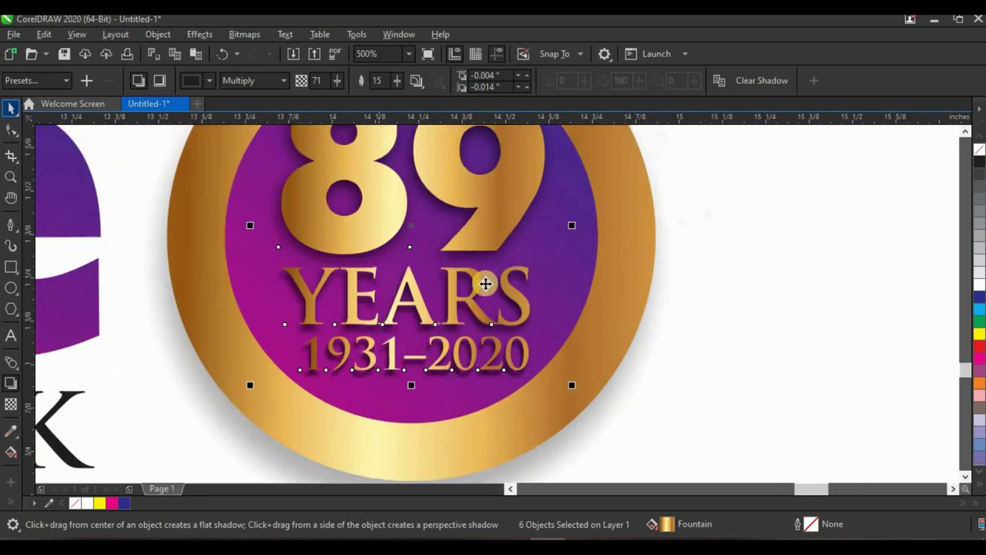
scroll(498, 315, down, 3)
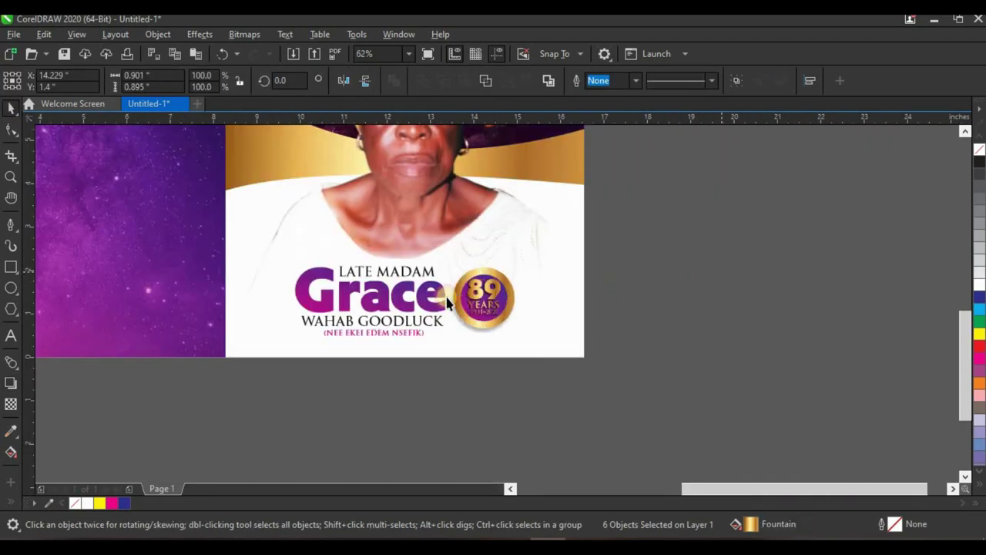
key(Escape)
- Draw a vertical rectangle about 0.95 by 2.075 inches beside the badge, extending below the page's lower edge
scroll(506, 312, up, 1)
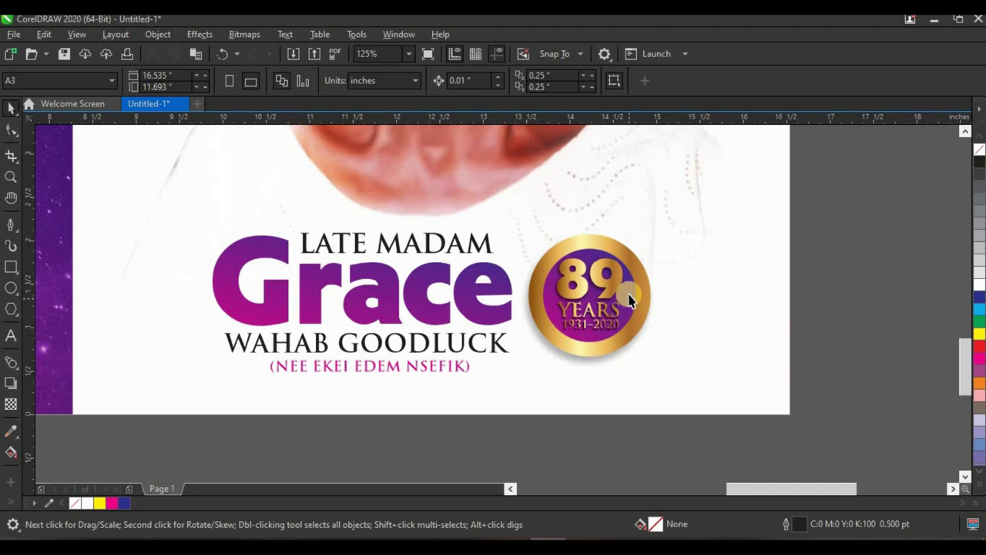
scroll(301, 314, up, 1)
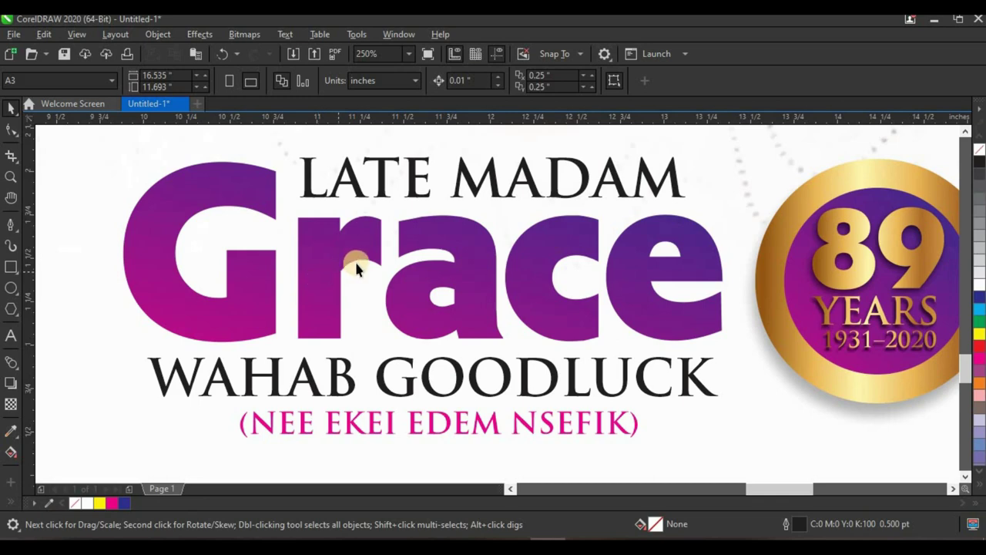
key(F3)
click(12, 267)
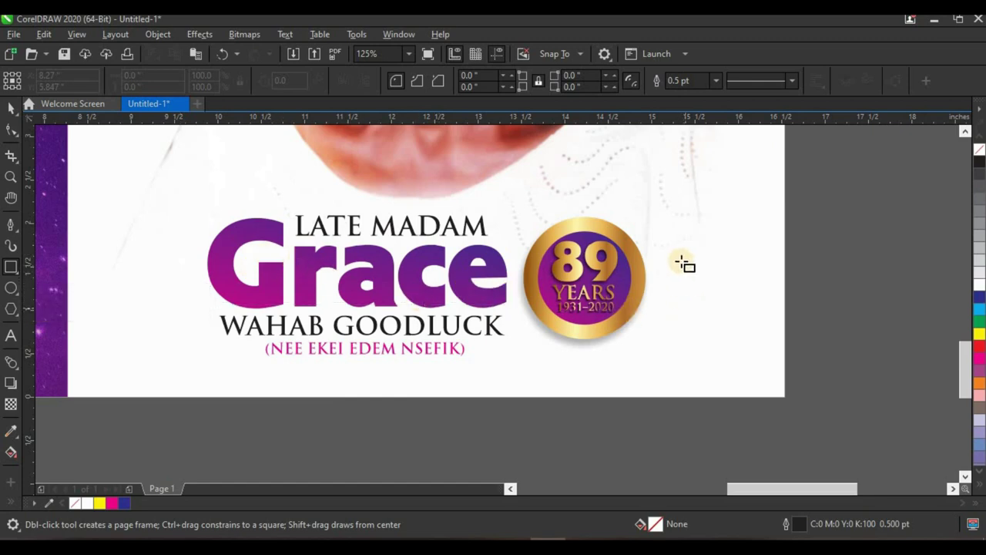
drag(683, 262, 764, 440)
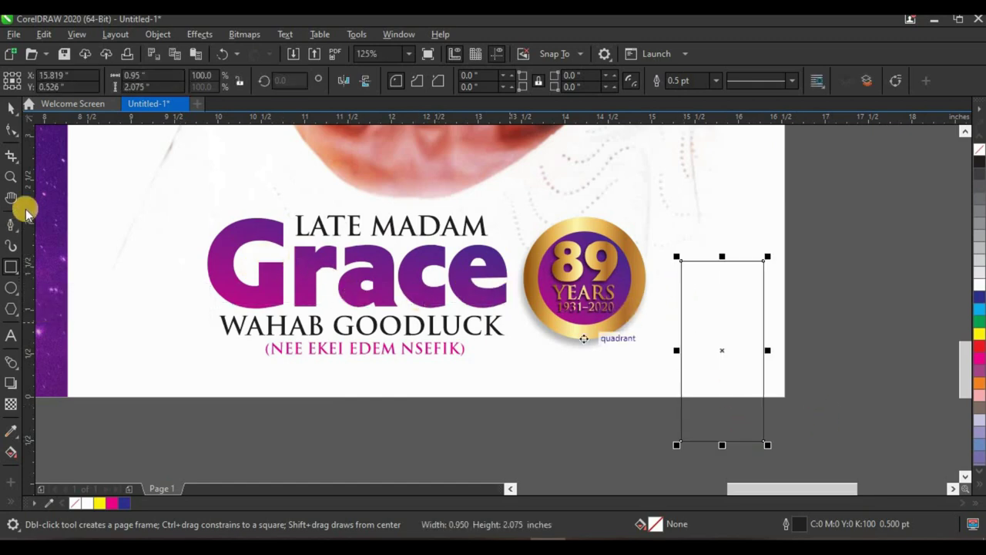
- Fill the rectangle with magenta (C:0 M:100 Y:0 K:0) and remove its outline
click(12, 107)
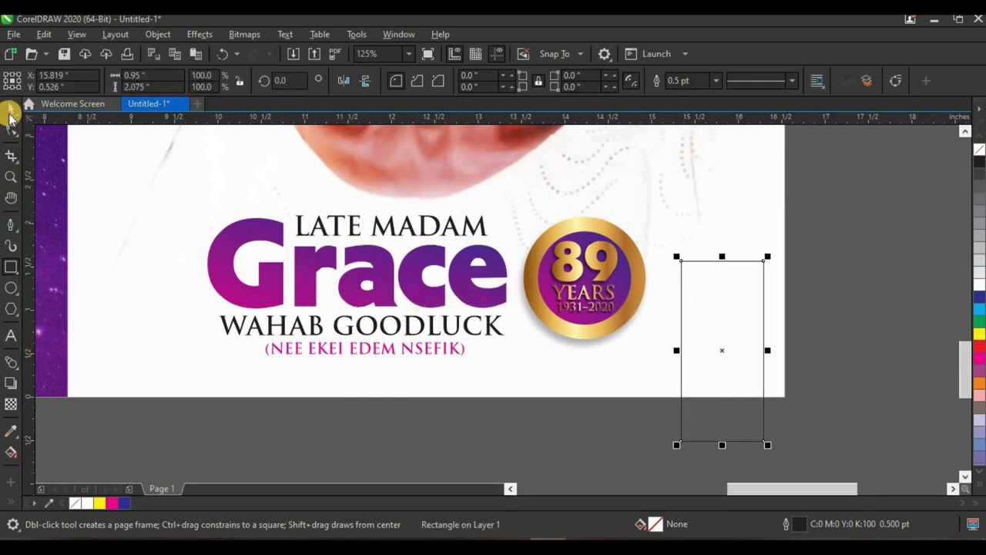
click(979, 299)
right_click(979, 151)
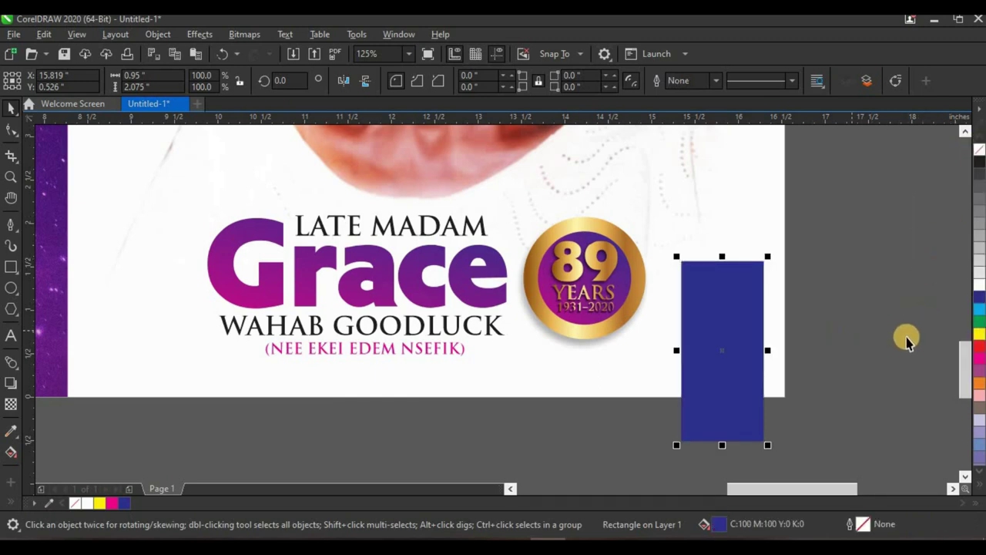
click(979, 358)
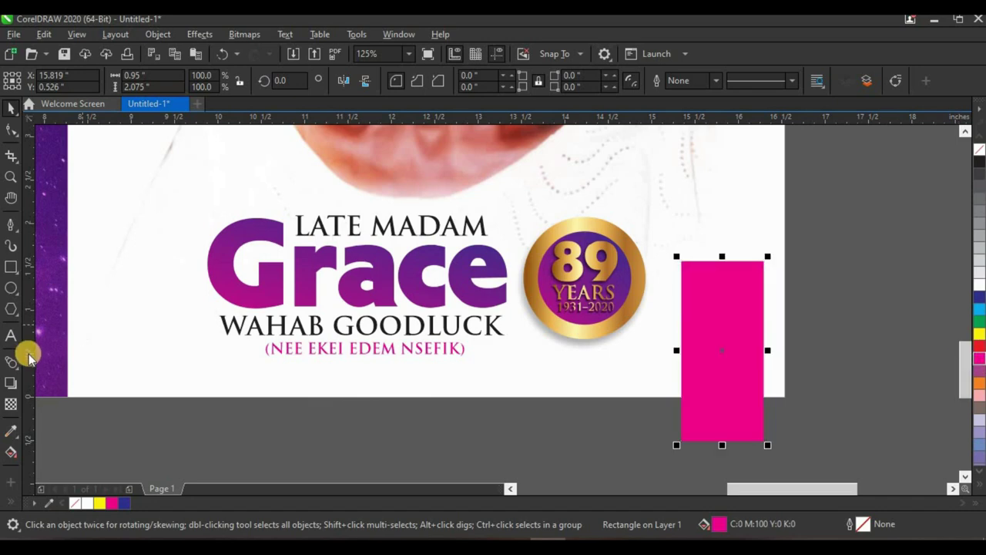
- Apply a horizontal fountain transparency to the magenta rectangle, fading from its centre to its right edge
click(11, 403)
drag(725, 365, 762, 351)
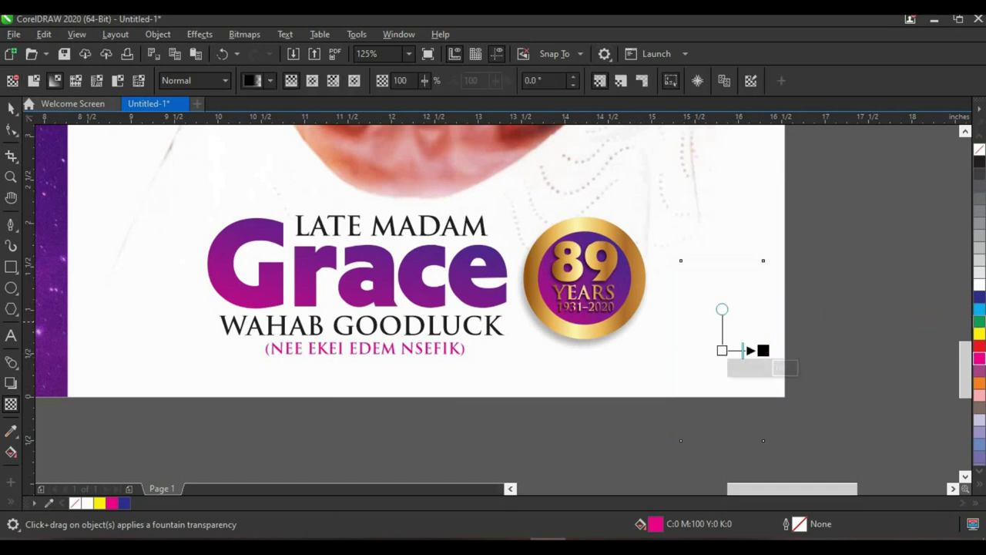
click(11, 108)
- Place a copy of the faded rectangle about 0.8 inches to its right and duplicate it once more at the same spacing
scroll(687, 322, down, 3)
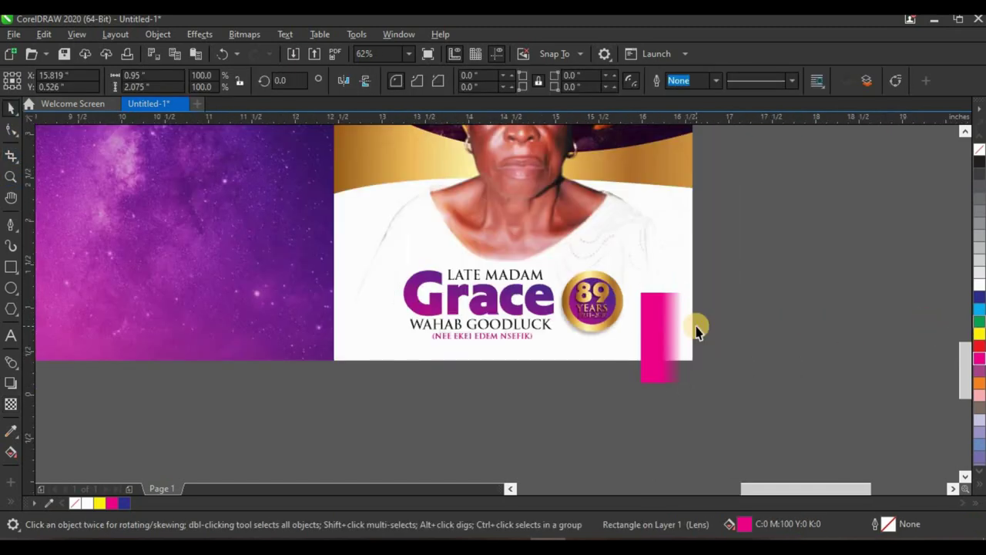
scroll(695, 326, up, 3)
drag(616, 330, 682, 322)
right_click(686, 329)
key(Escape)
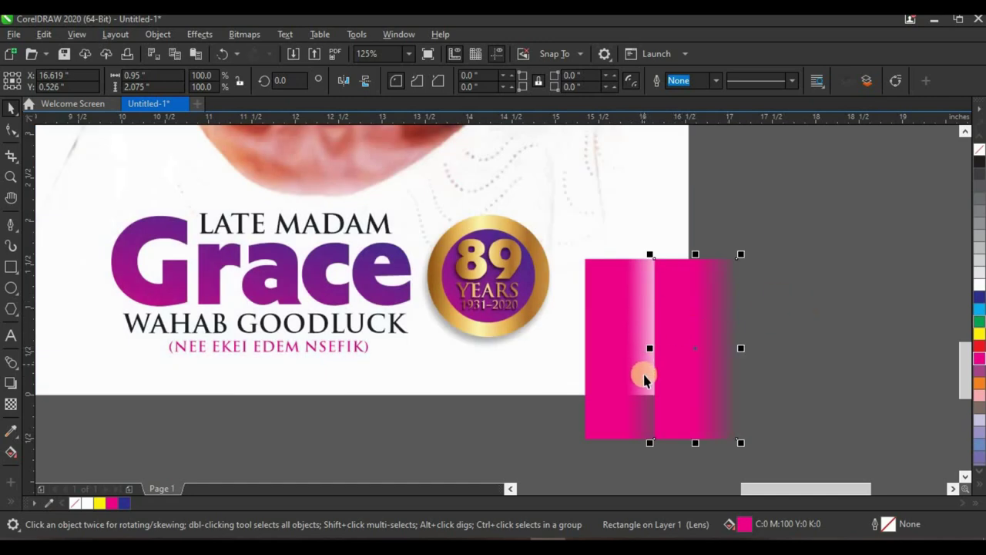
key(ctrl+d)
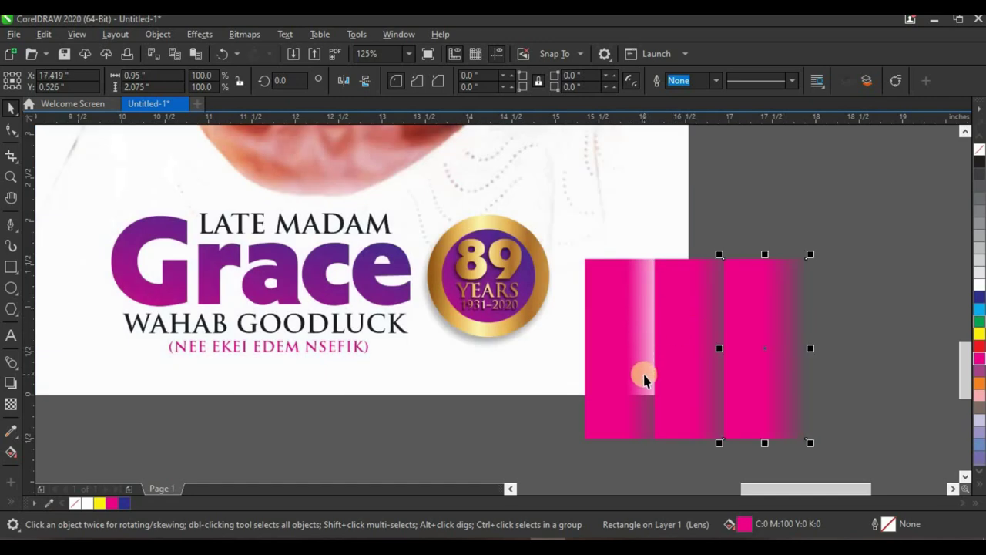
- Duplicate the faded magenta strip twice more at the same spacing and group all five strips
key(ctrl+d)
key(ctrl+d)
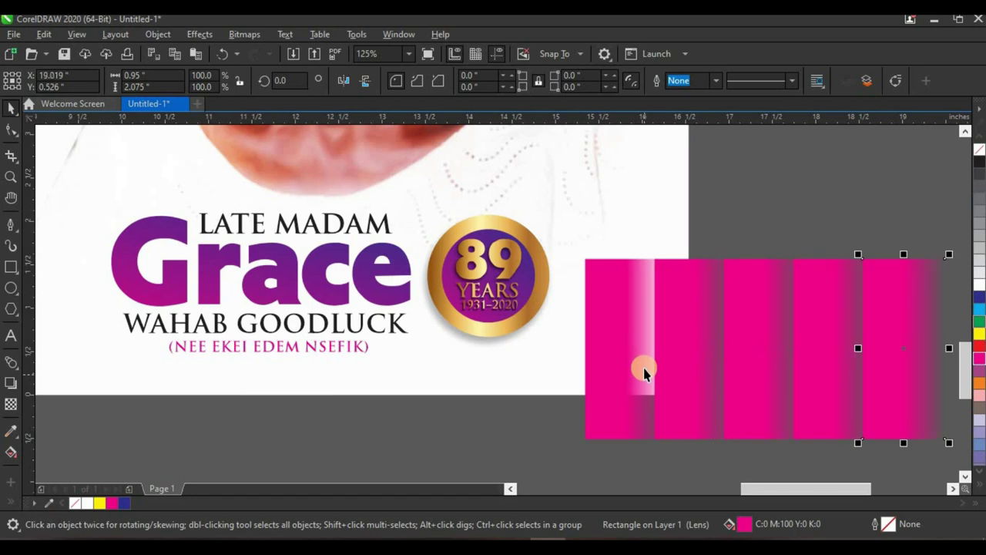
click(659, 209)
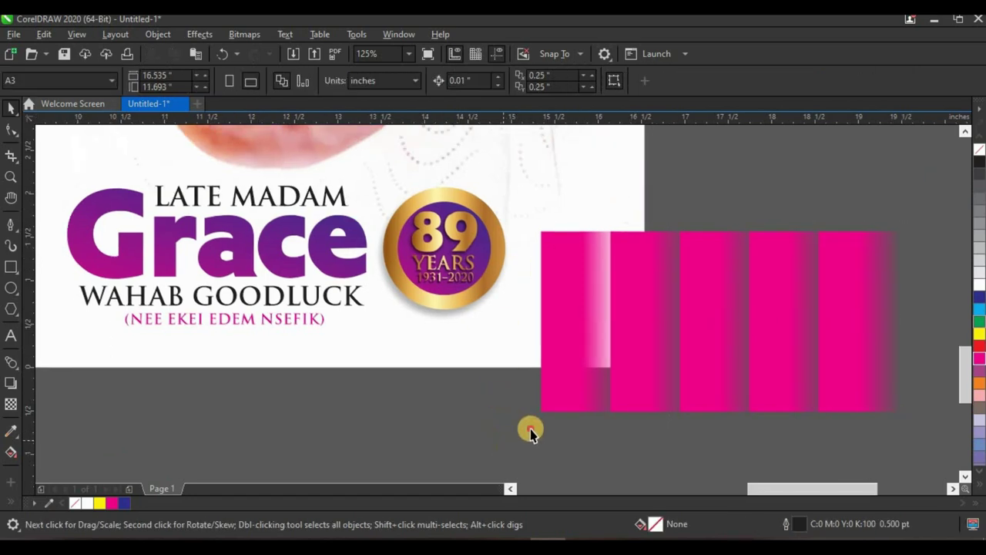
drag(526, 428, 948, 199)
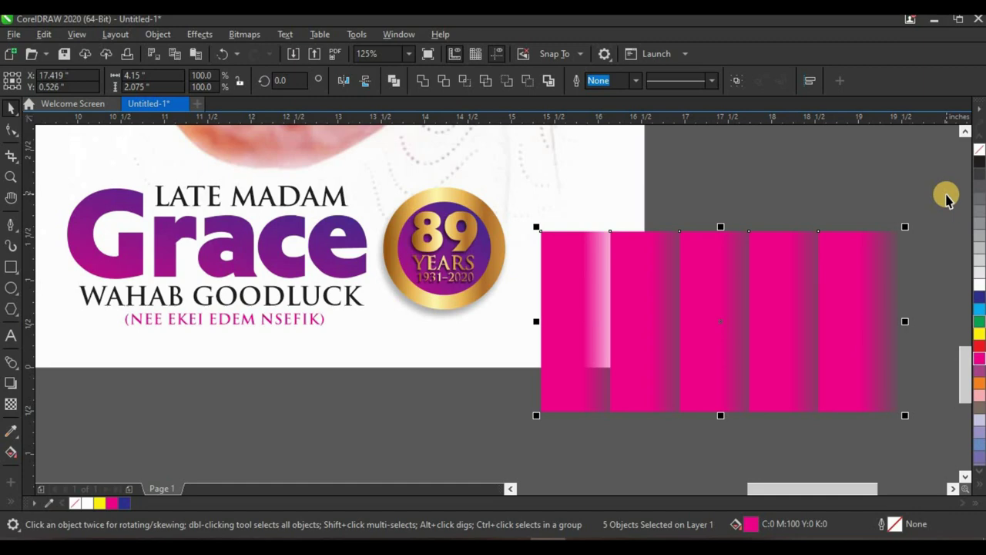
key(ctrl+g)
- Convert the grouped strips to a 300 dpi CMYK Color (32-bit) bitmap and PowerClip it inside the large purple first name
click(245, 33)
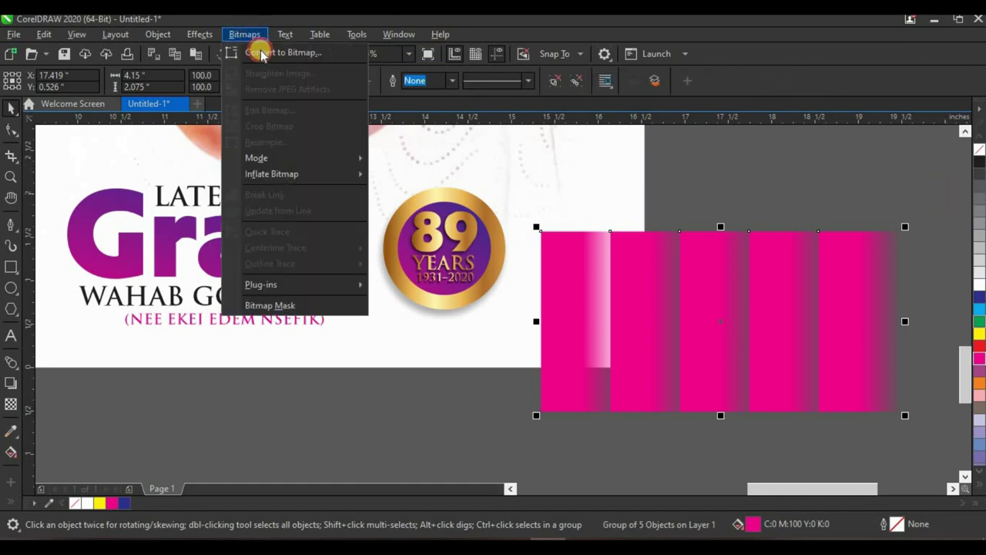
click(286, 50)
click(489, 238)
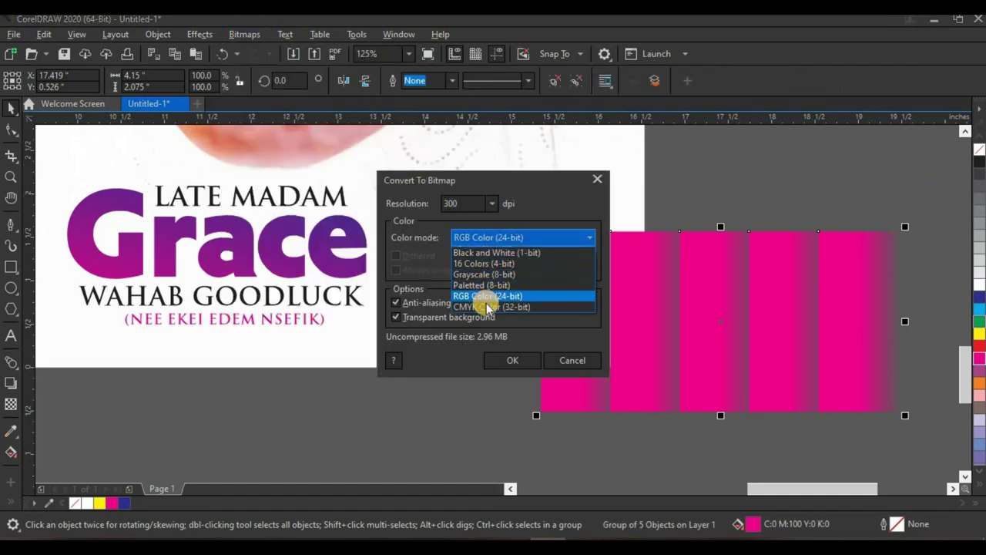
click(487, 305)
click(512, 367)
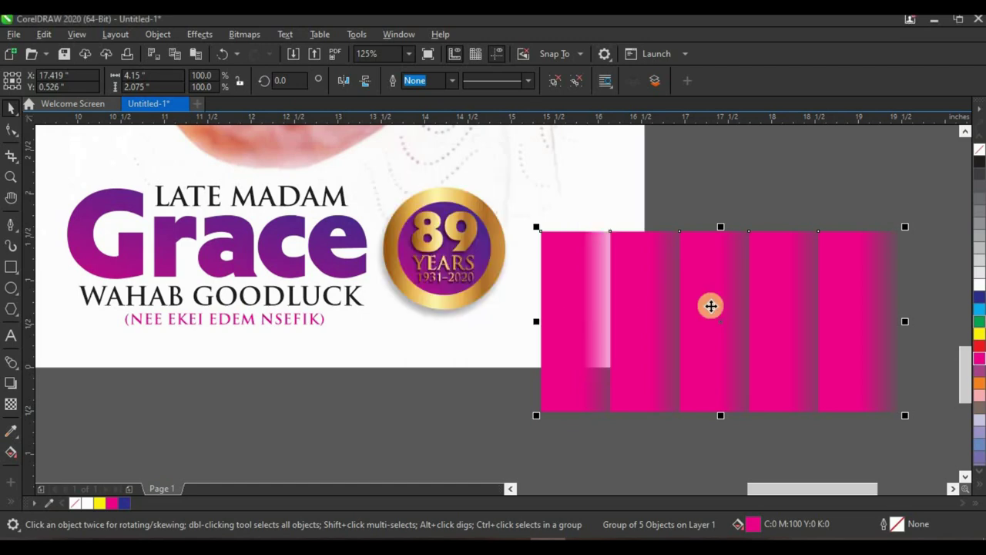
drag(754, 351, 243, 260)
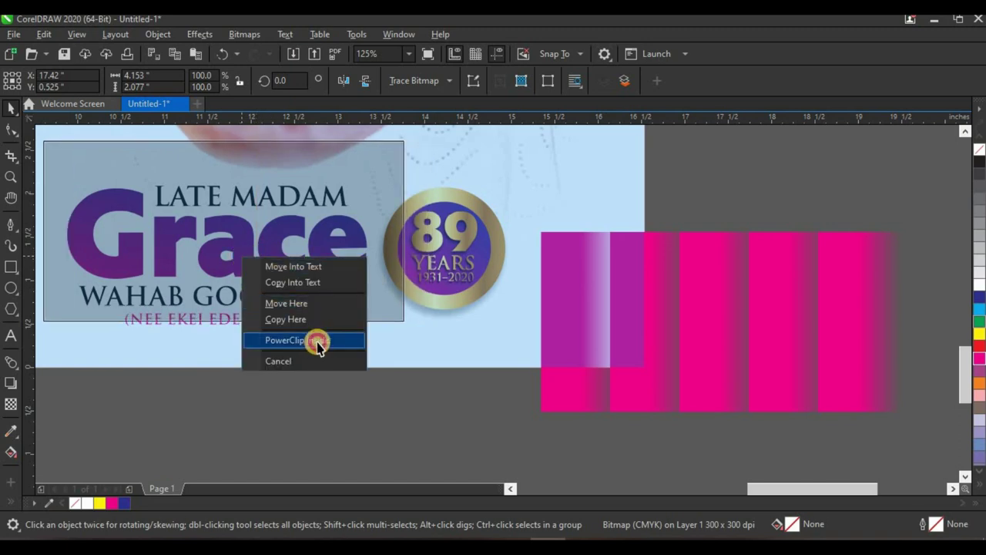
click(315, 342)
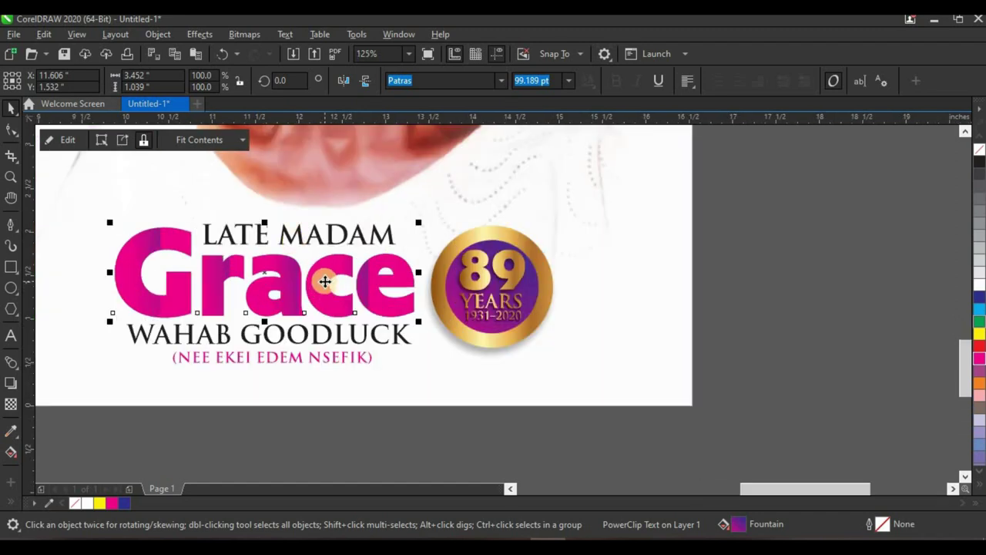
- Edit the PowerClip contents, reposition the strip bitmap over the large first name and skew it horizontally into slanted bands
click(315, 299)
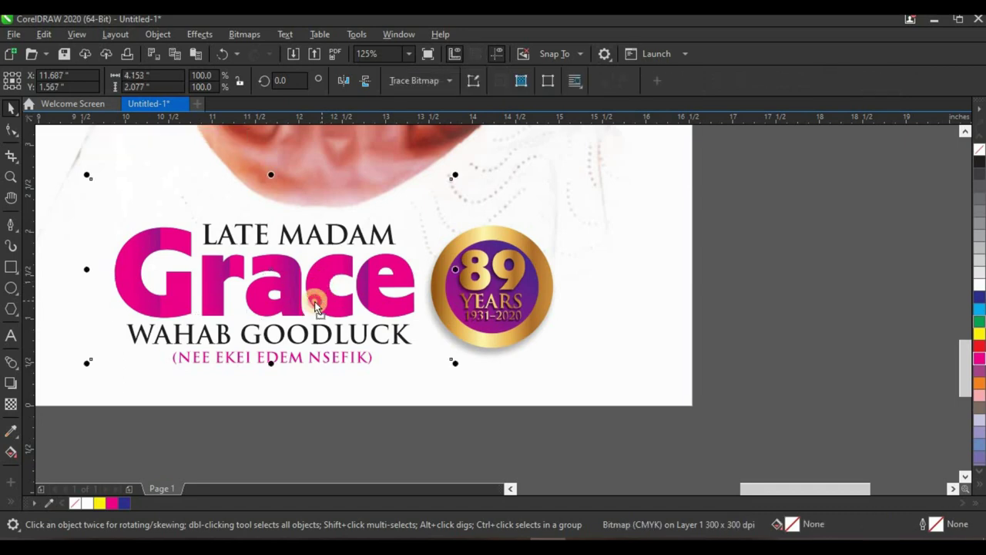
click(316, 304)
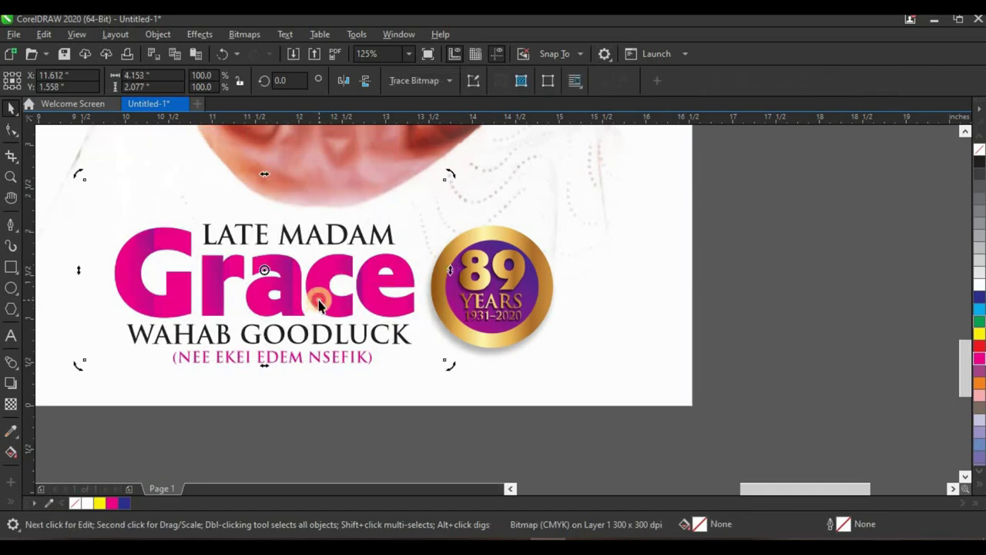
click(321, 301)
click(321, 299)
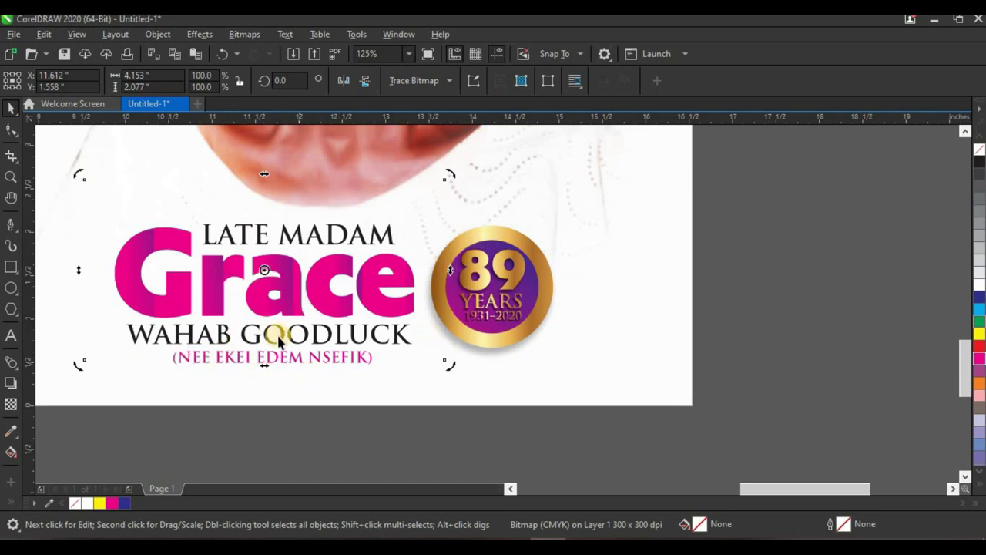
drag(265, 362, 221, 359)
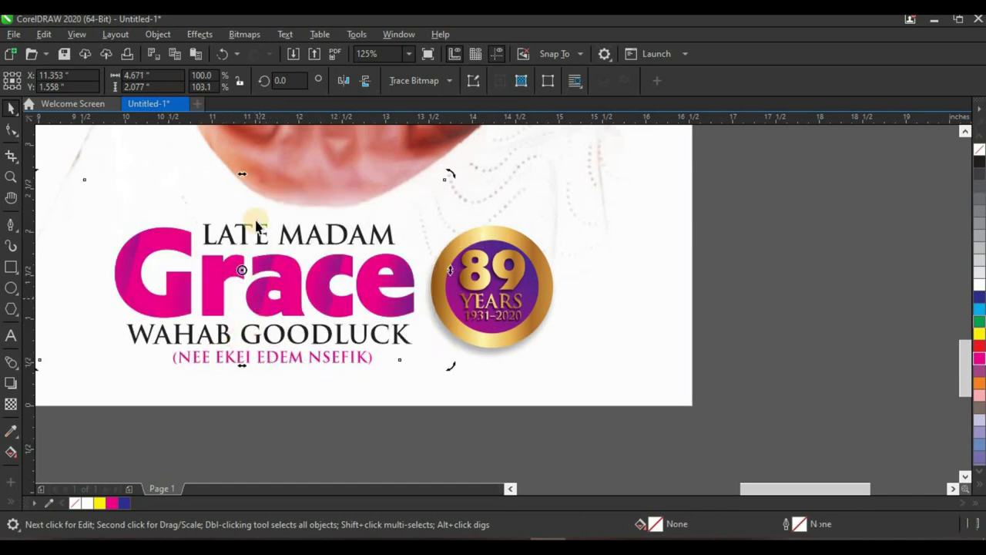
drag(242, 173, 286, 193)
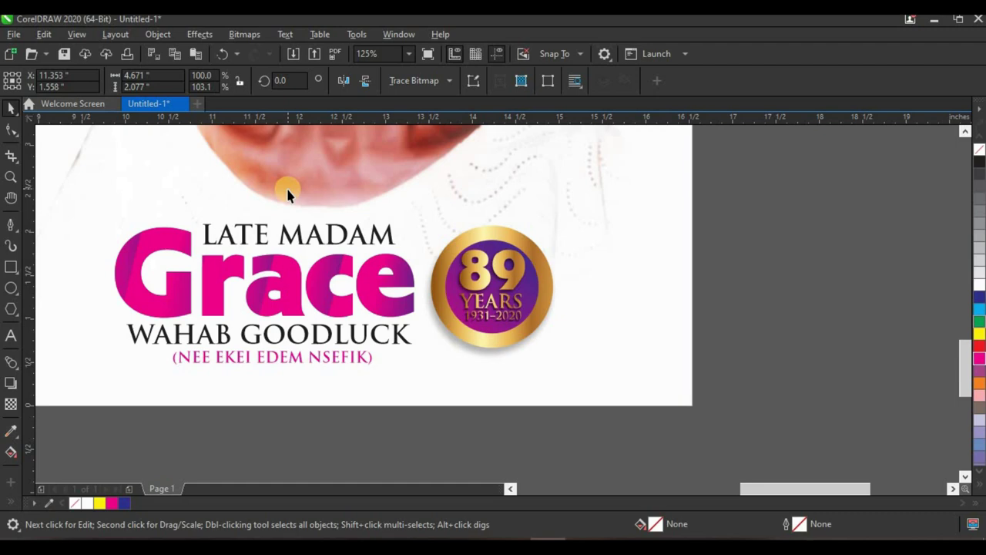
- Apply a uniform transparency of 50 to the slanted strips and finish editing the PowerClip
click(17, 408)
click(34, 81)
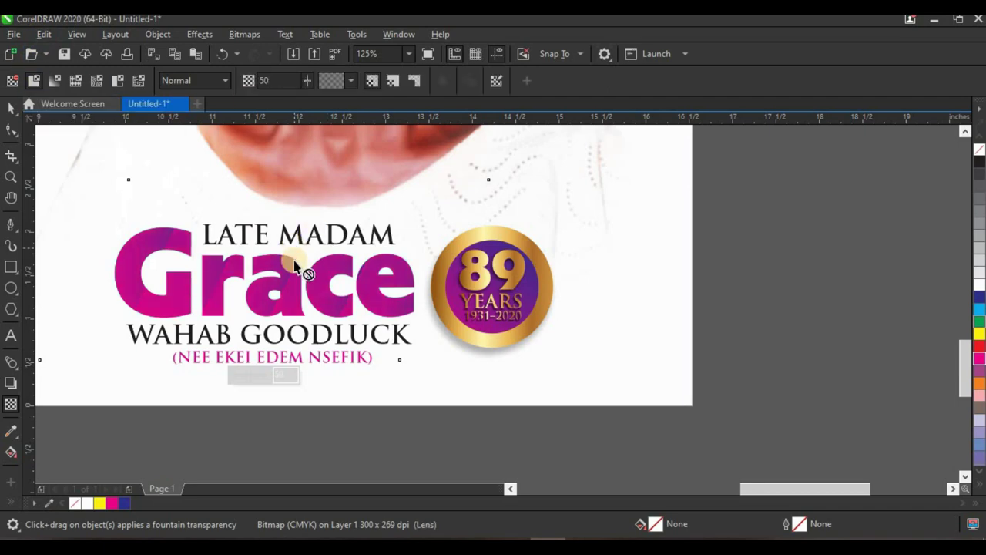
scroll(298, 262, up, 4)
scroll(297, 263, down, 2)
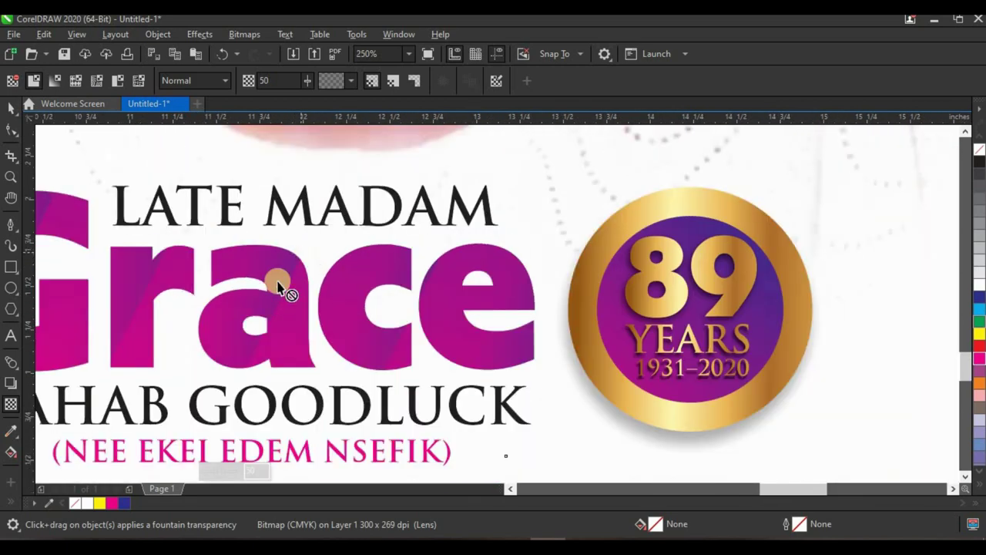
scroll(485, 302, down, 2)
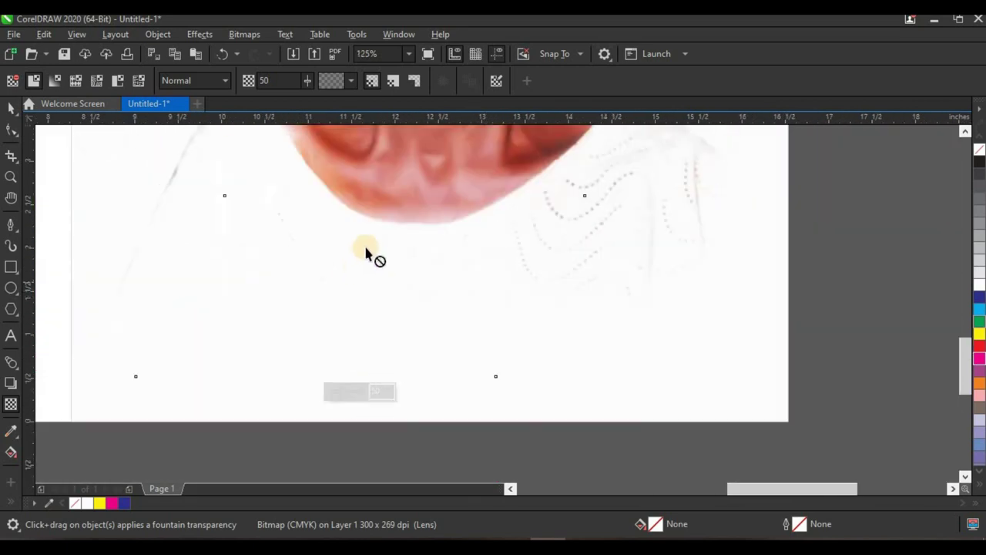
click(10, 108)
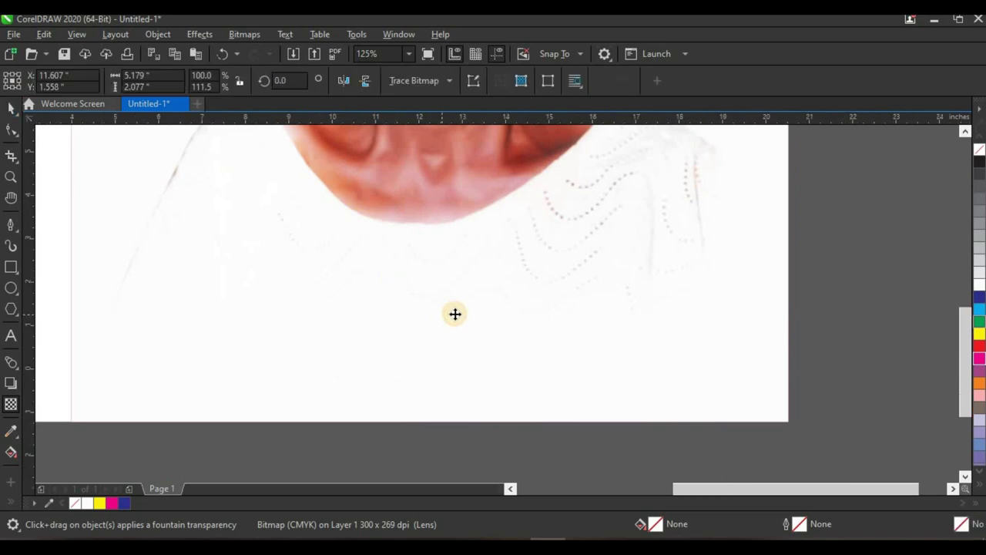
scroll(450, 347, down, 2)
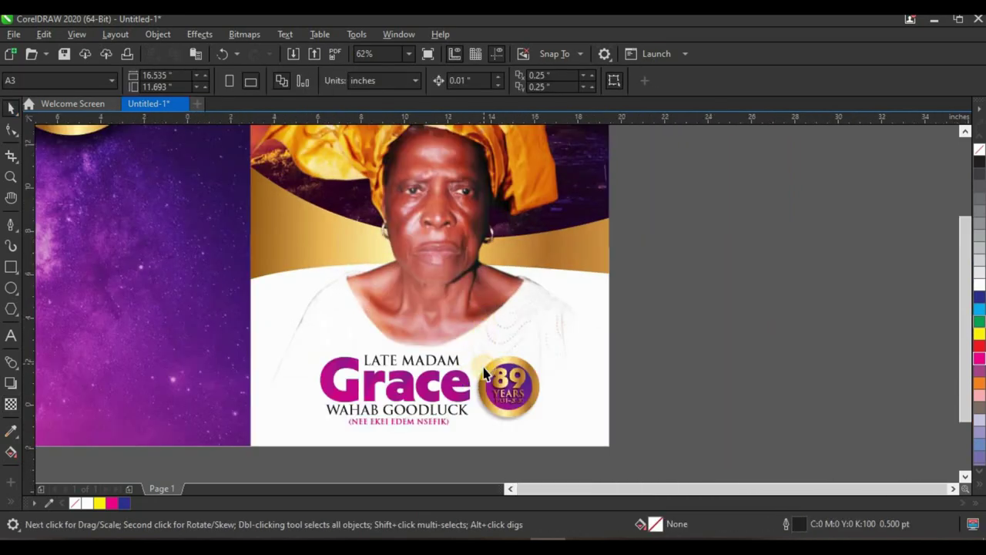
- Add the artistic text APPRECIATION below the round portrait on the back cover
scroll(484, 327, down, 2)
scroll(260, 274, up, 2)
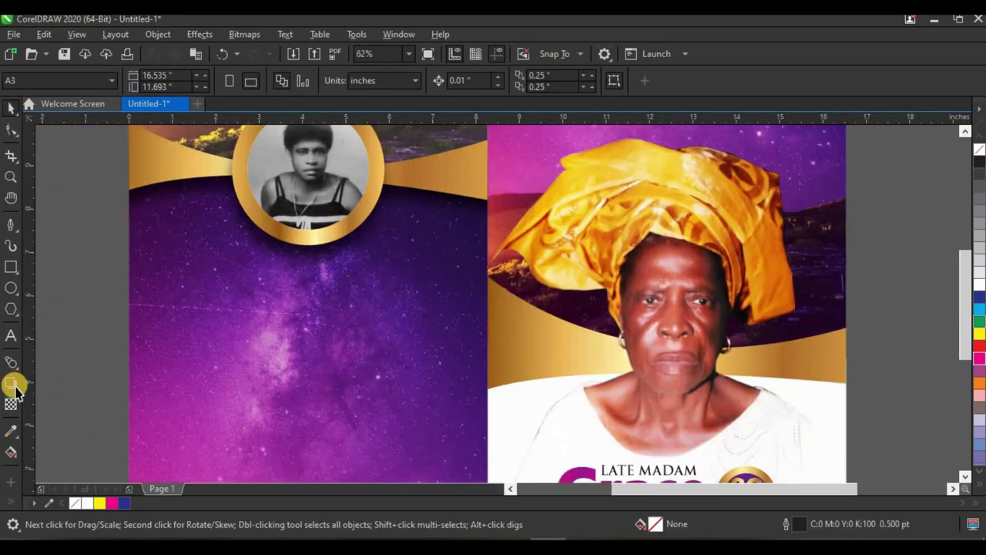
click(11, 335)
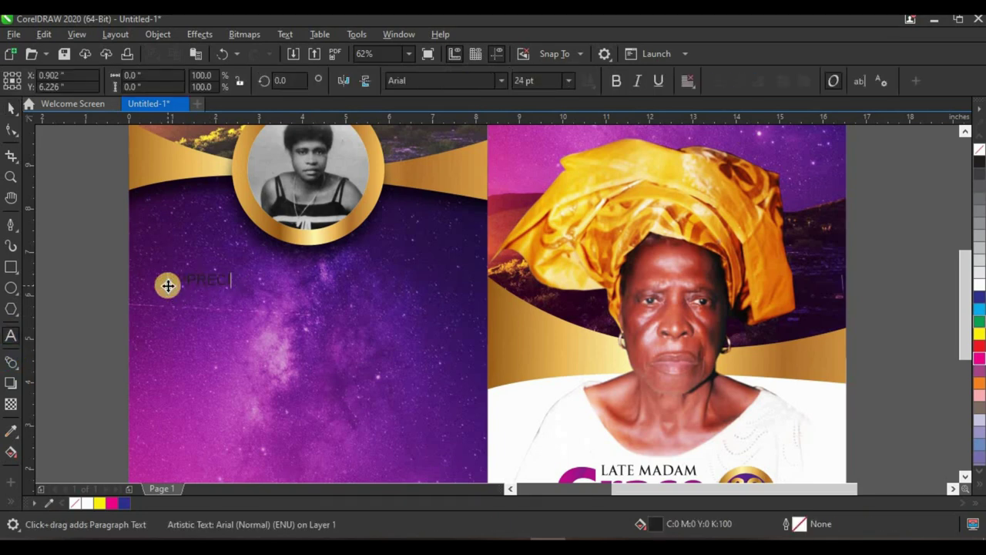
text(N)
click(11, 109)
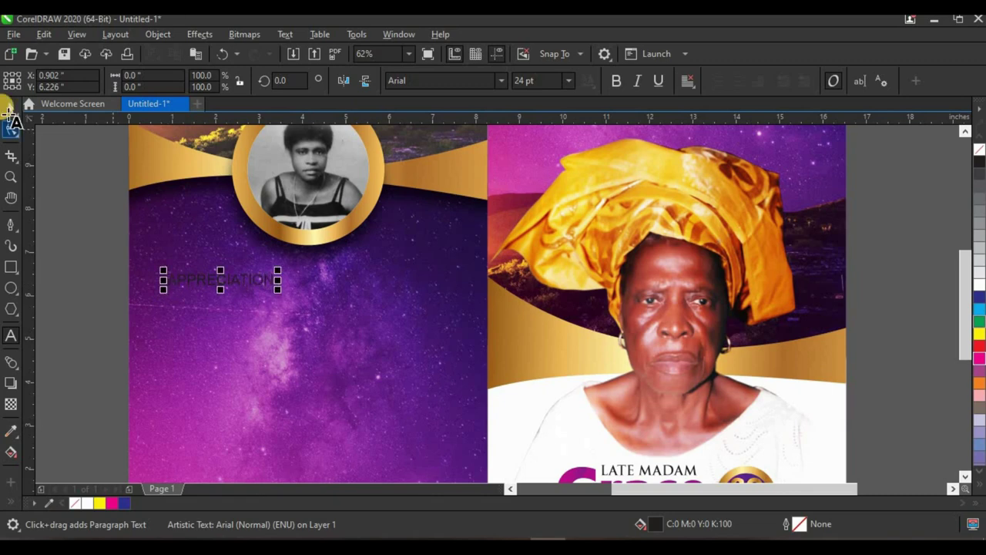
- Set the APPRECIATION heading in bold Trajan Pro, enlarged to about 39 pt and centred horizontally on the back cover
click(451, 81)
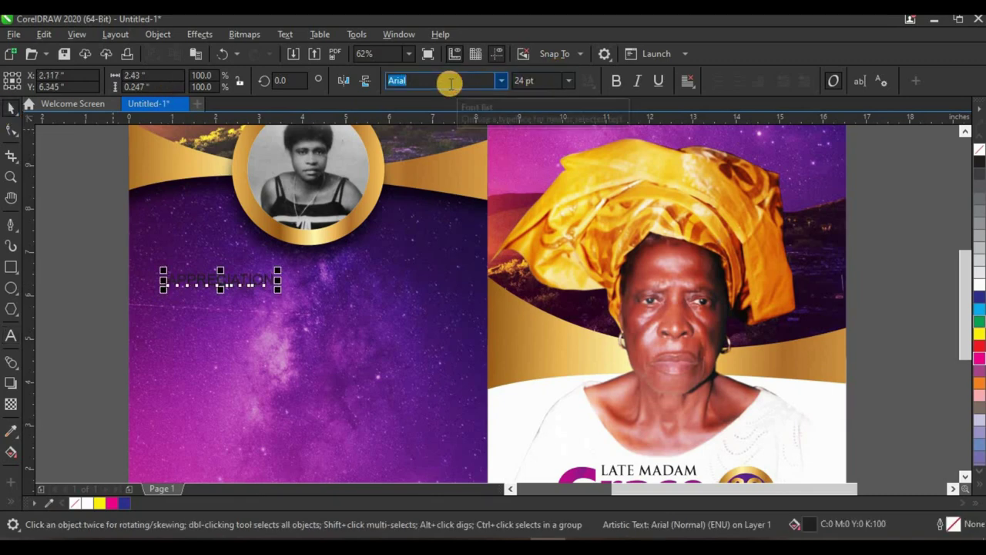
text(Trajan Pro)
key(Return)
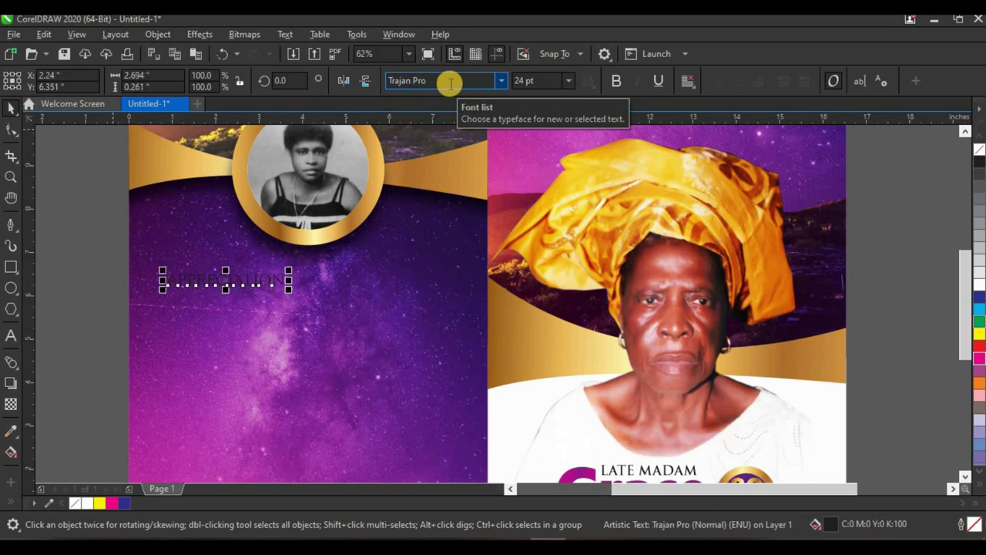
click(616, 81)
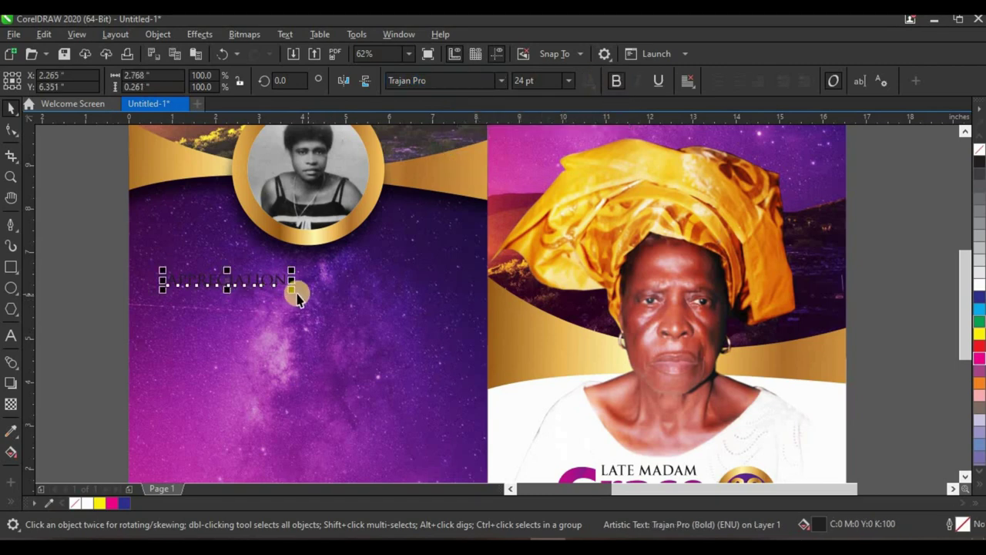
drag(291, 289, 371, 285)
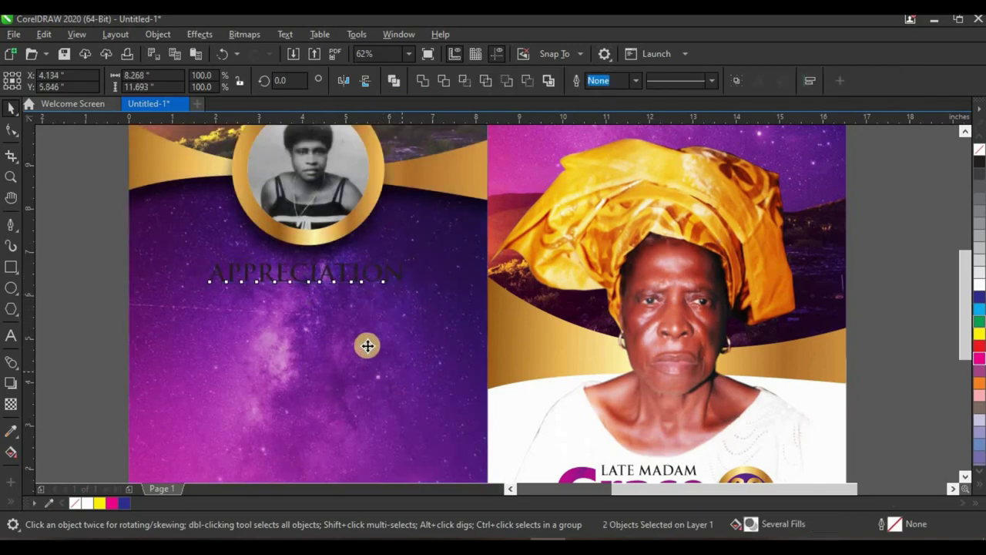
click(88, 269)
- Copy the gold fountain fill from the portrait's ring onto the APPRECIATION heading
scroll(327, 254, up, 3)
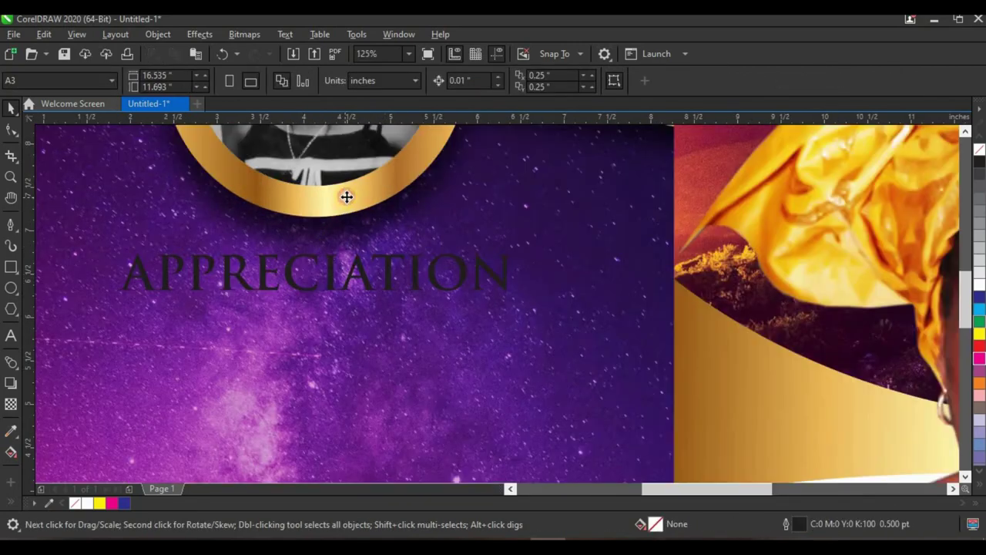
click(347, 271)
right_click(355, 283)
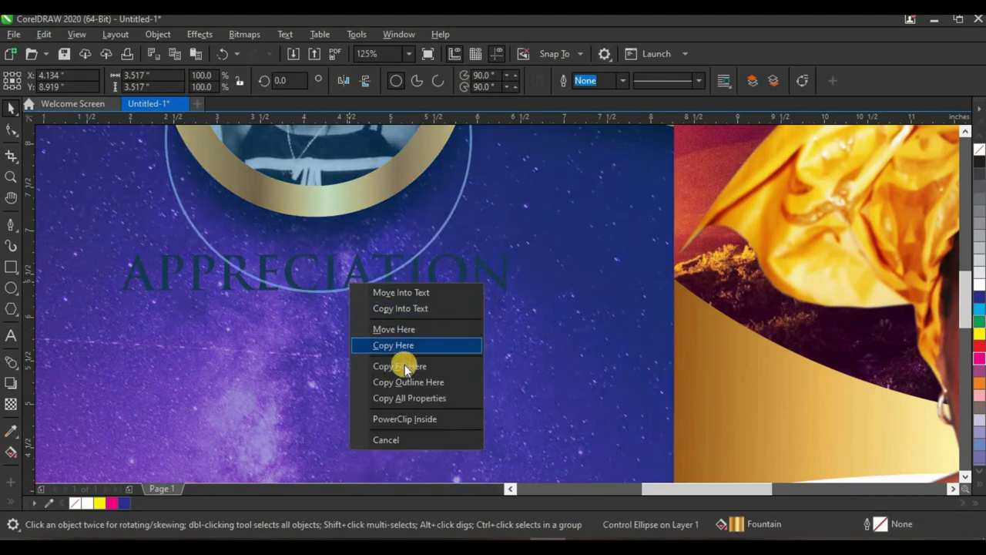
click(405, 364)
- Stretch the heading's gold fountain fill past the end of the word, almost to the back cover's inner edge
scroll(376, 297, down, 5)
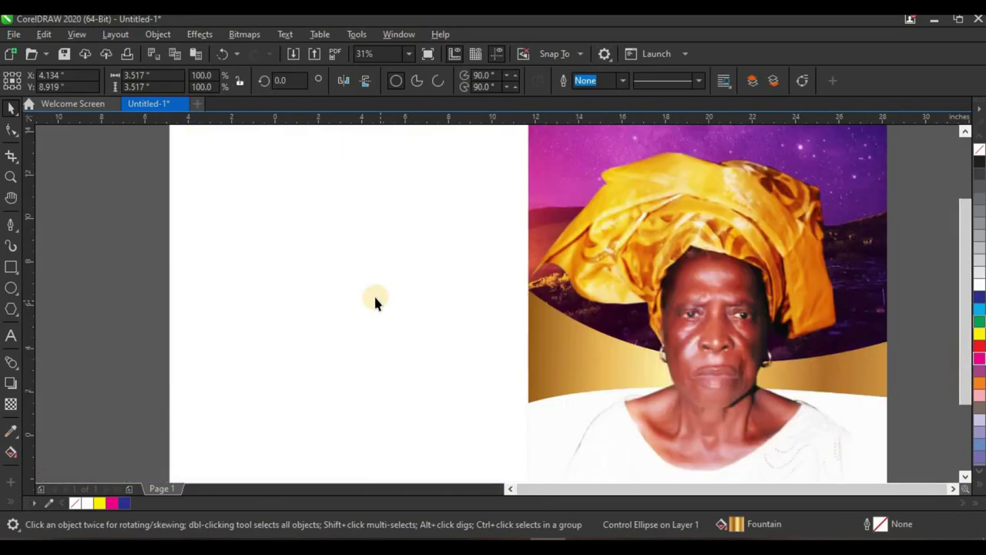
scroll(374, 298, up, 3)
click(374, 297)
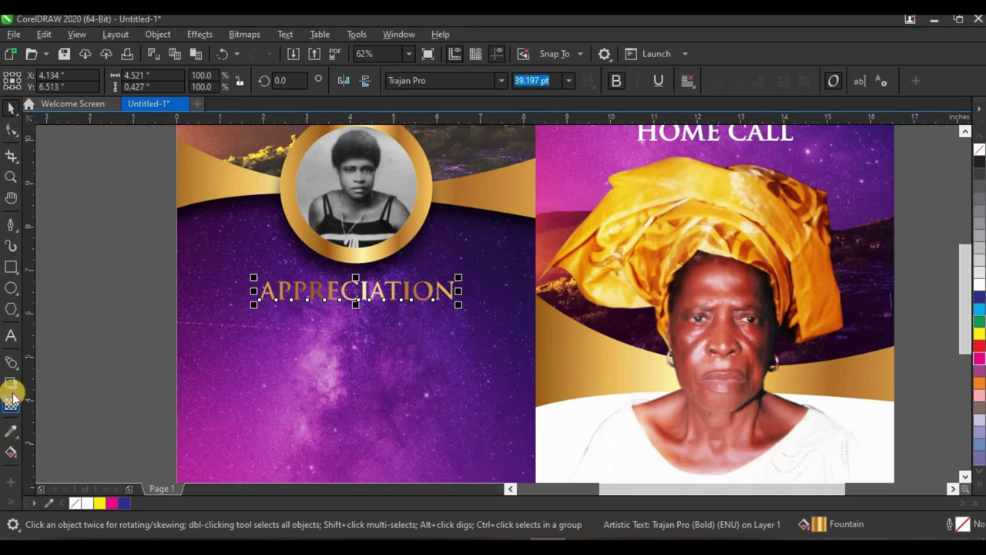
click(10, 453)
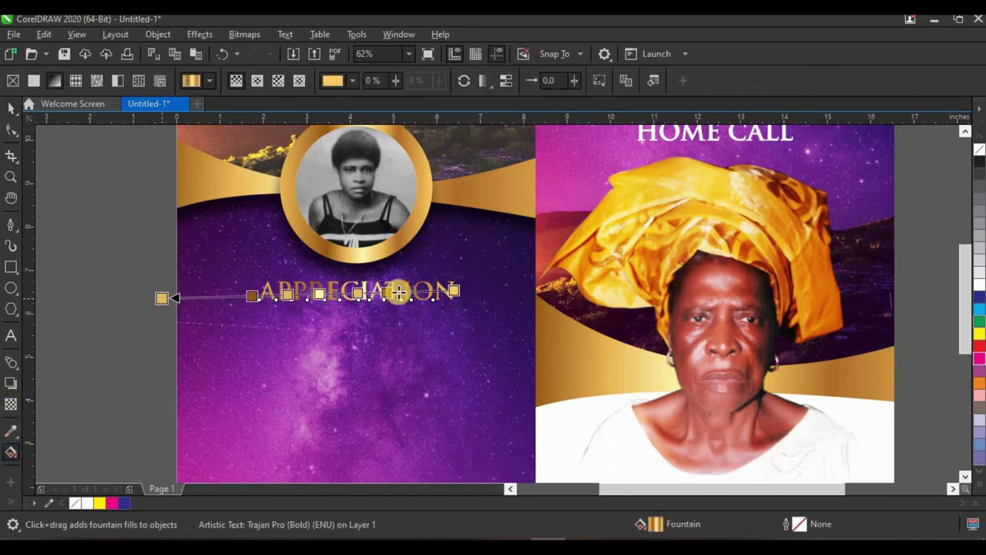
drag(399, 292, 517, 303)
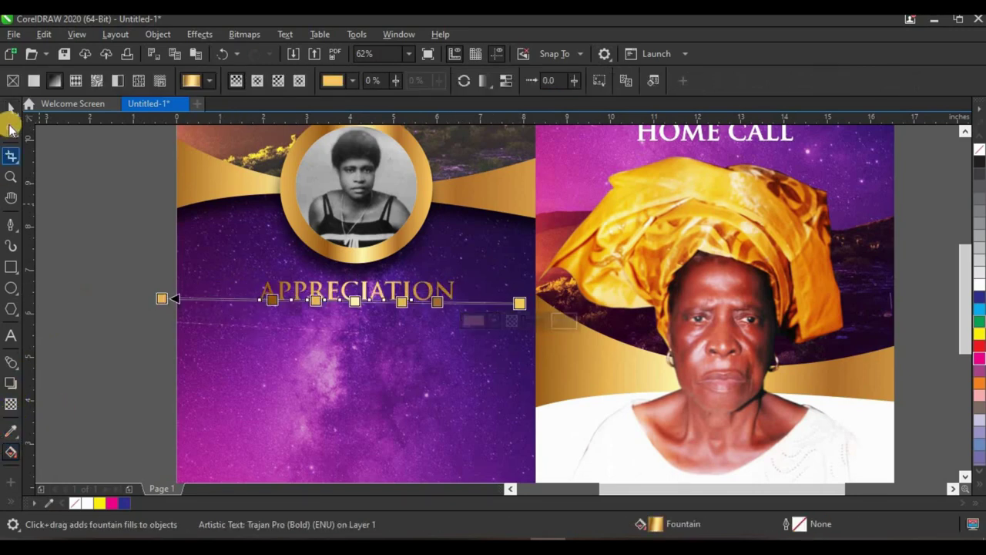
click(11, 112)
key(Escape)
- Copy the appreciation message from the Word document and paste it without formatting into a paragraph frame about 6.15 × 4.8 in below the APPRECIATION heading
scroll(236, 222, down, 2)
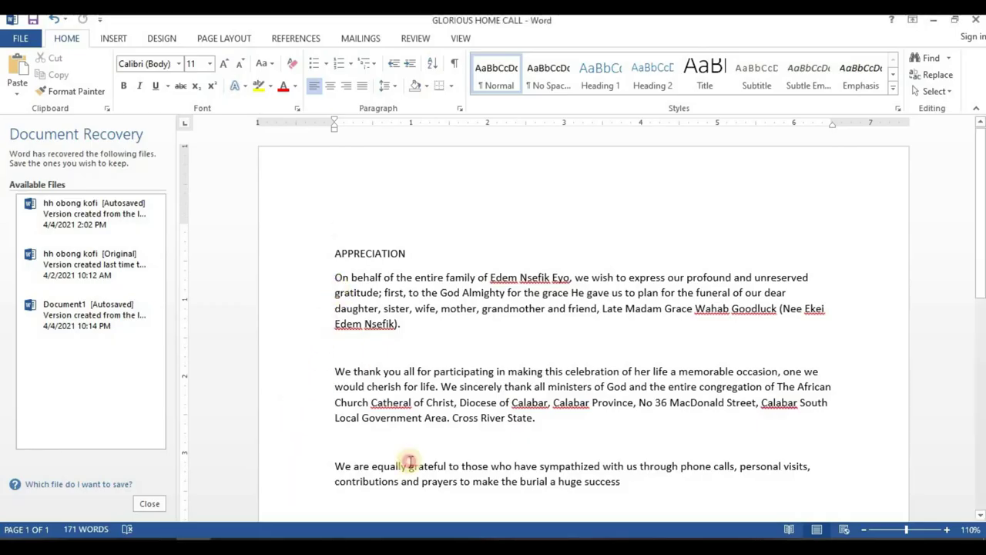
drag(432, 501, 420, 362)
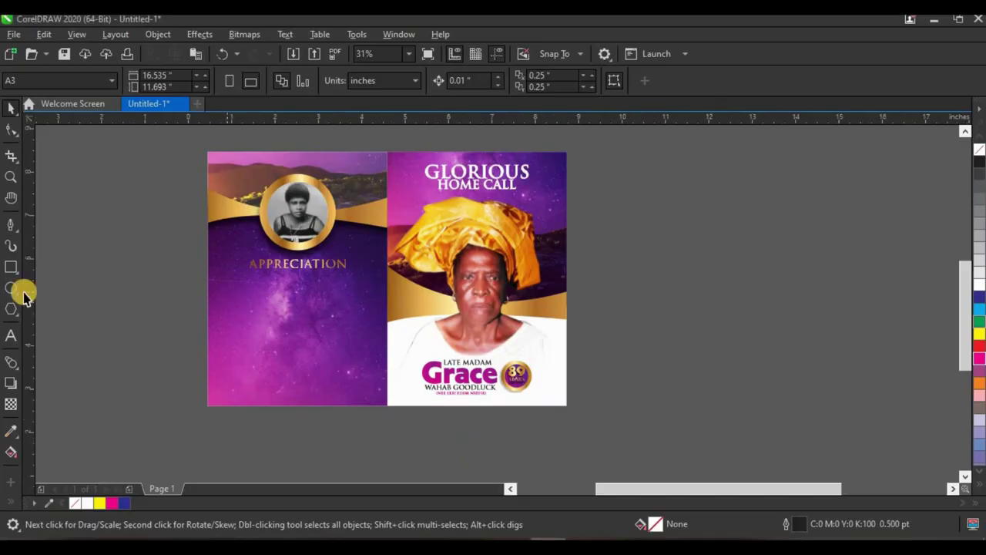
click(13, 332)
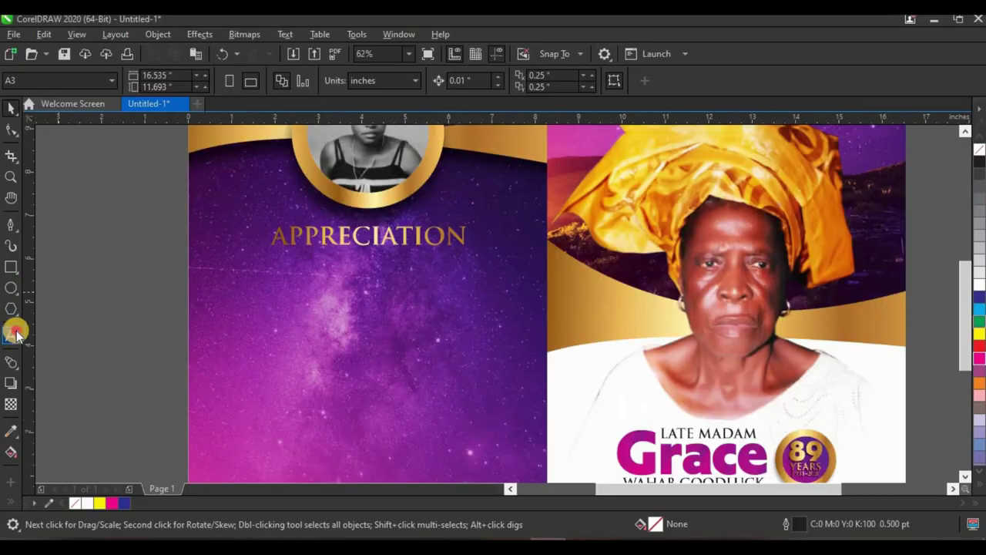
drag(237, 253, 502, 459)
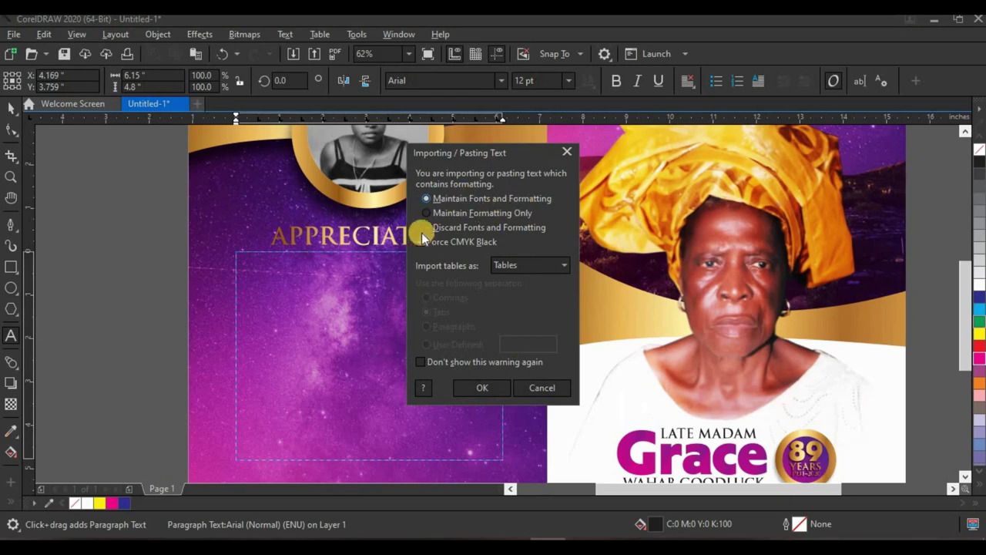
click(429, 228)
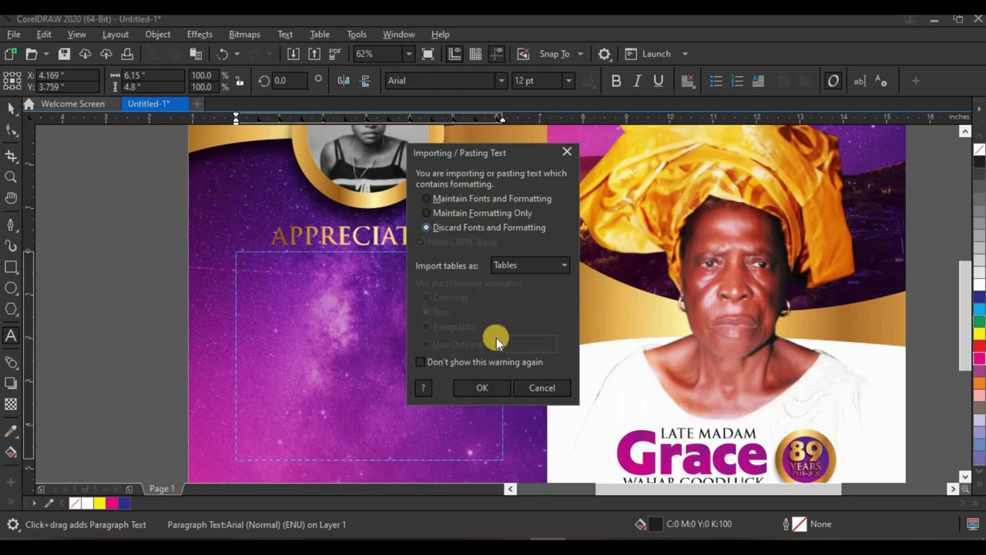
click(481, 388)
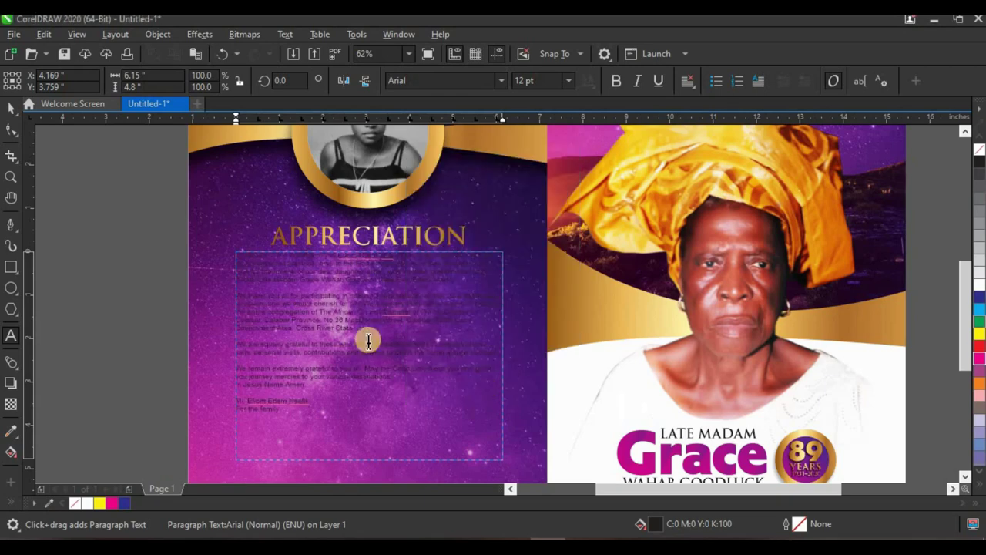
- Fill the pasted appreciation message with white and set its font to Futura Lt BT
click(11, 108)
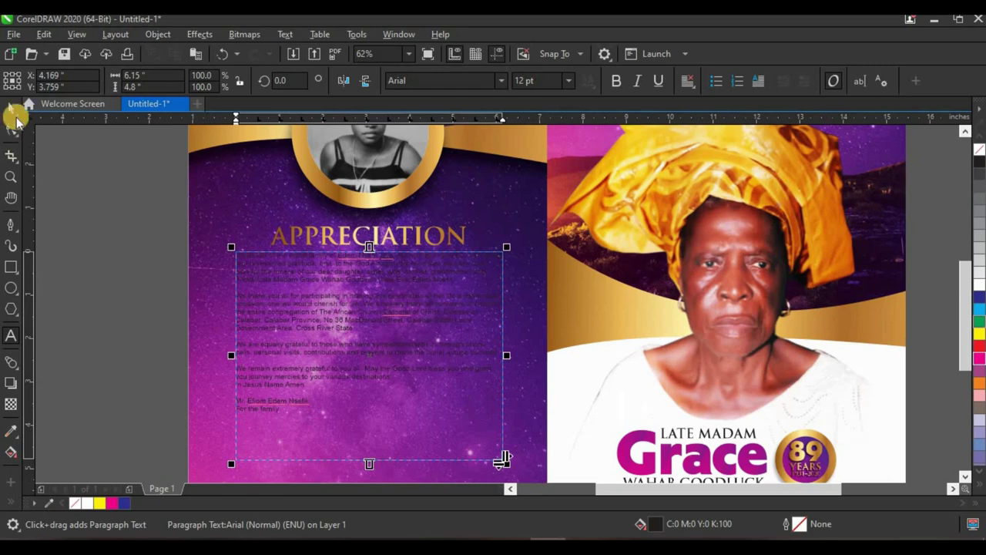
click(980, 285)
click(509, 83)
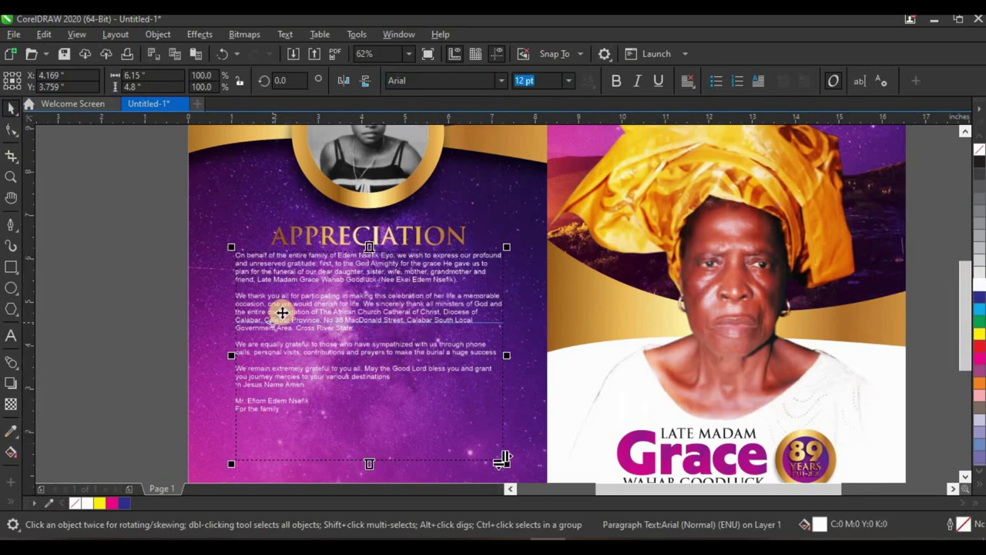
click(443, 80)
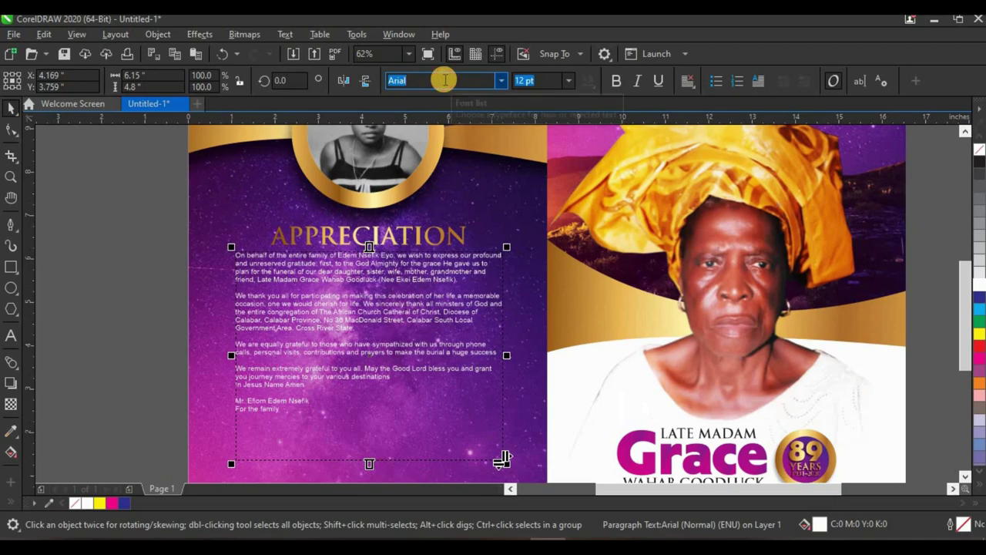
text(Futura Lt BT)
key(Return)
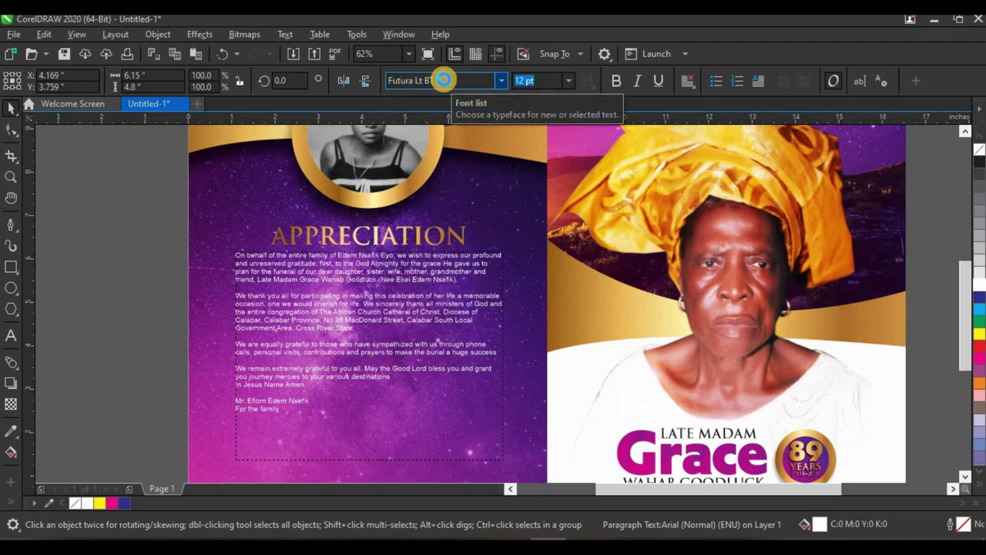
- Change the appreciation message's font to the upright medium weight, Futura Md BT
scroll(431, 265, up, 2)
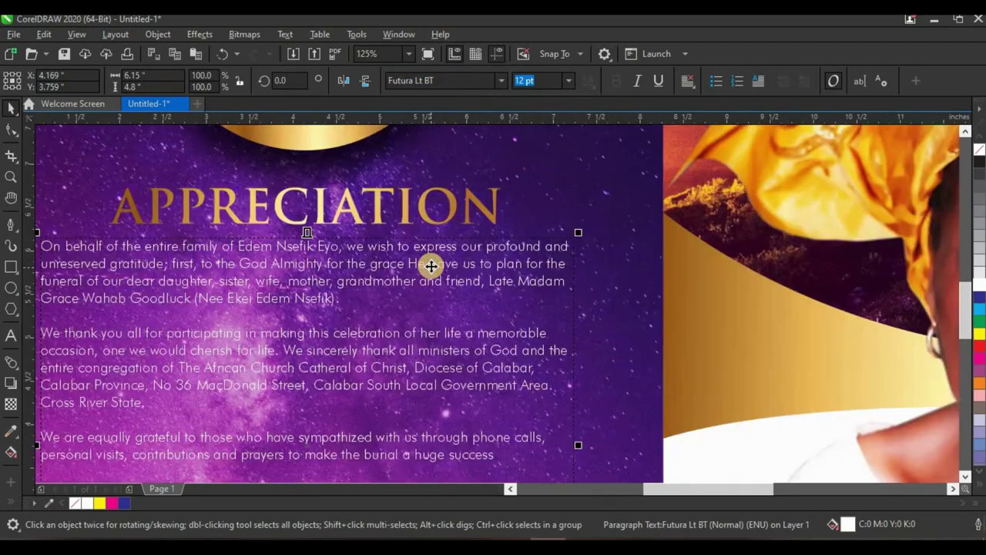
click(497, 80)
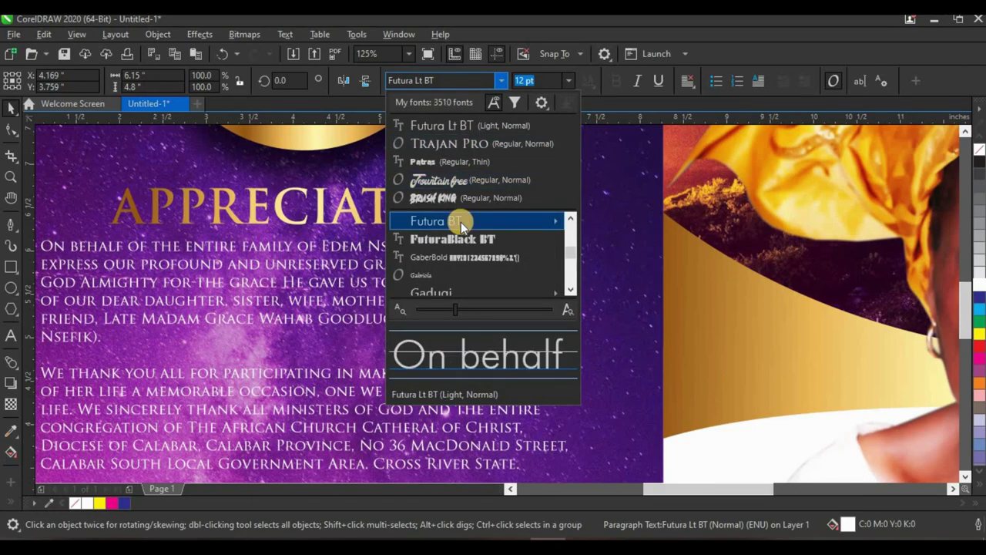
mouse_move(502, 221)
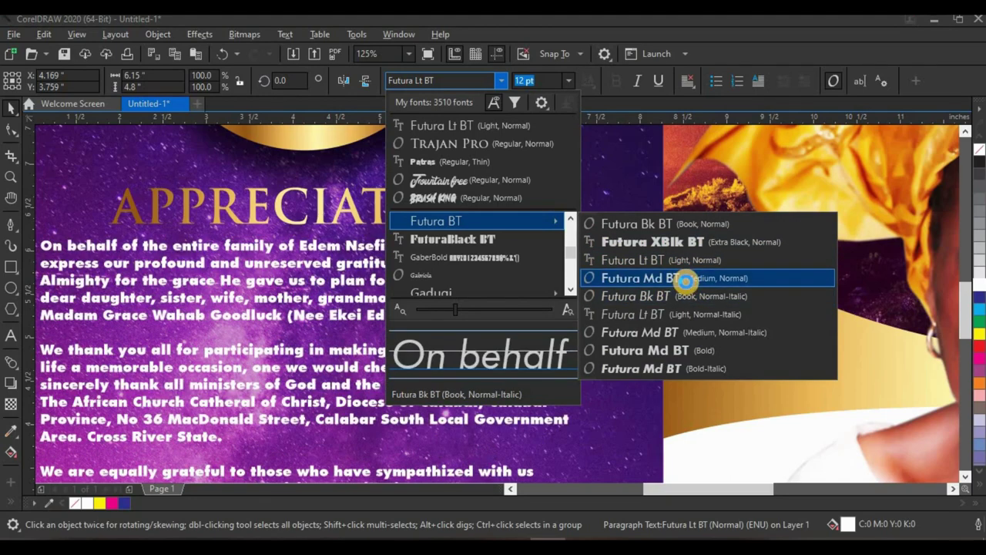
click(687, 282)
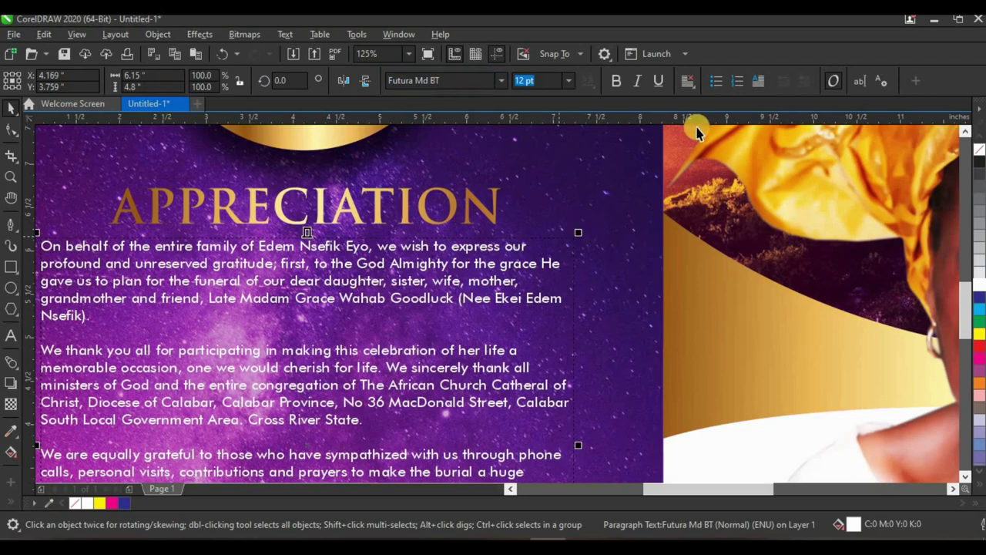
- Fully justify the appreciation message and set its font size to 14 pt
click(688, 82)
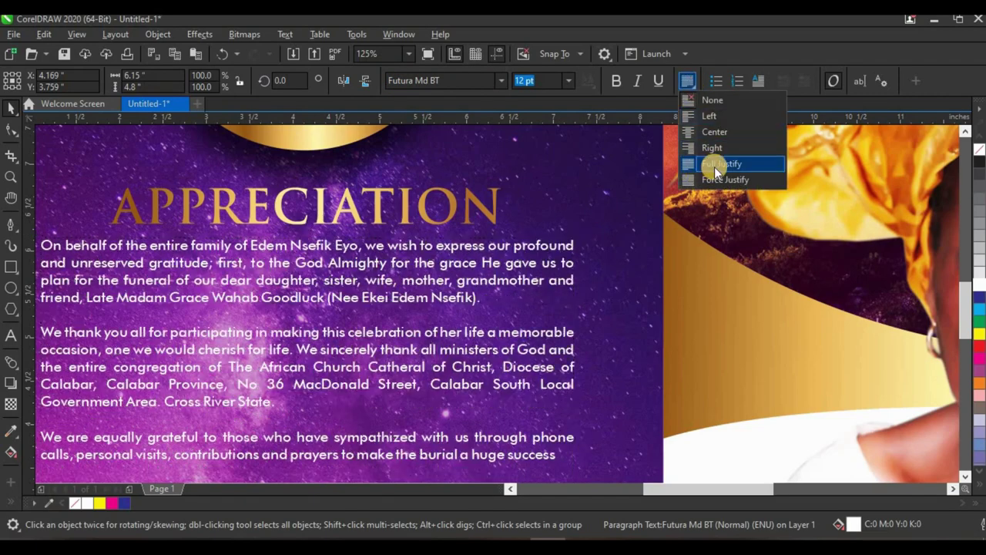
click(705, 164)
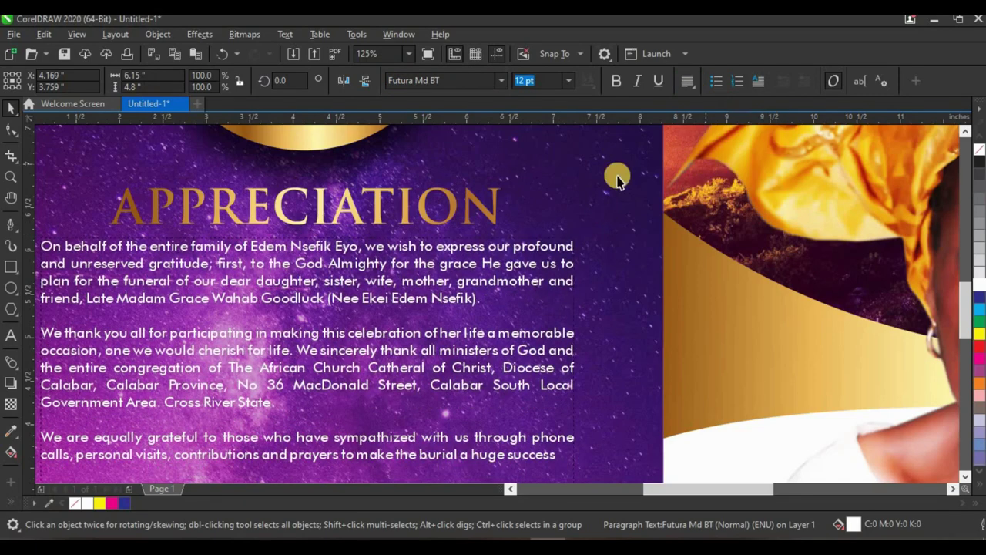
scroll(493, 231, down, 2)
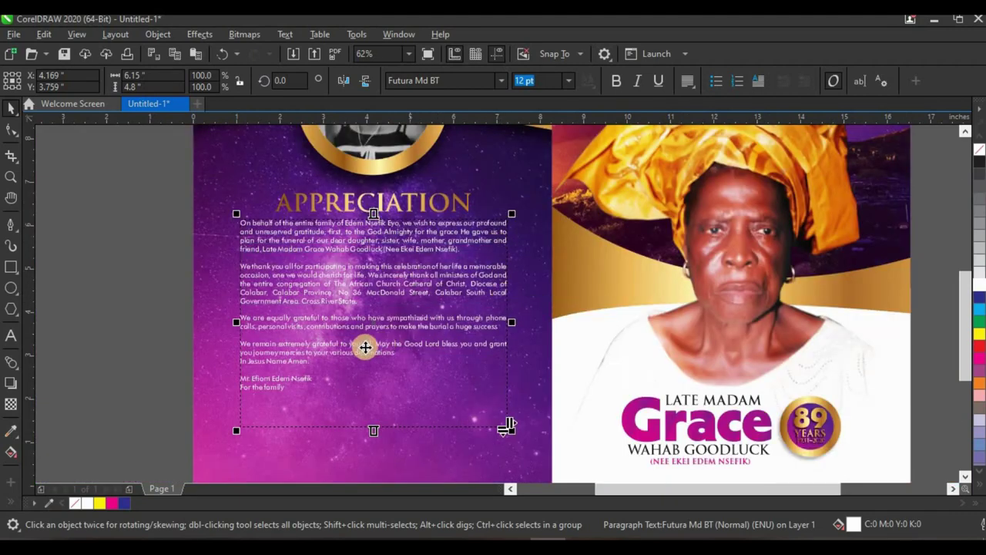
click(569, 85)
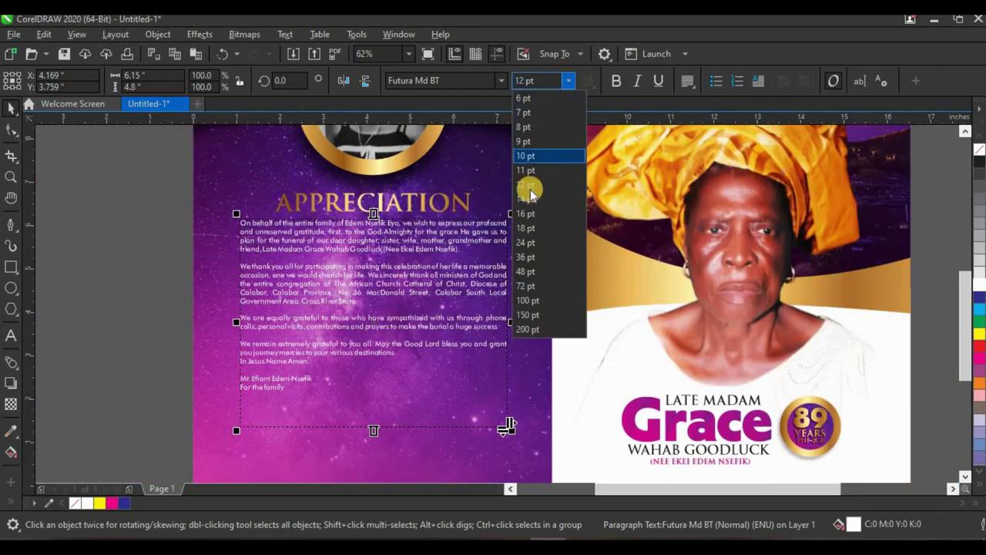
key(Return)
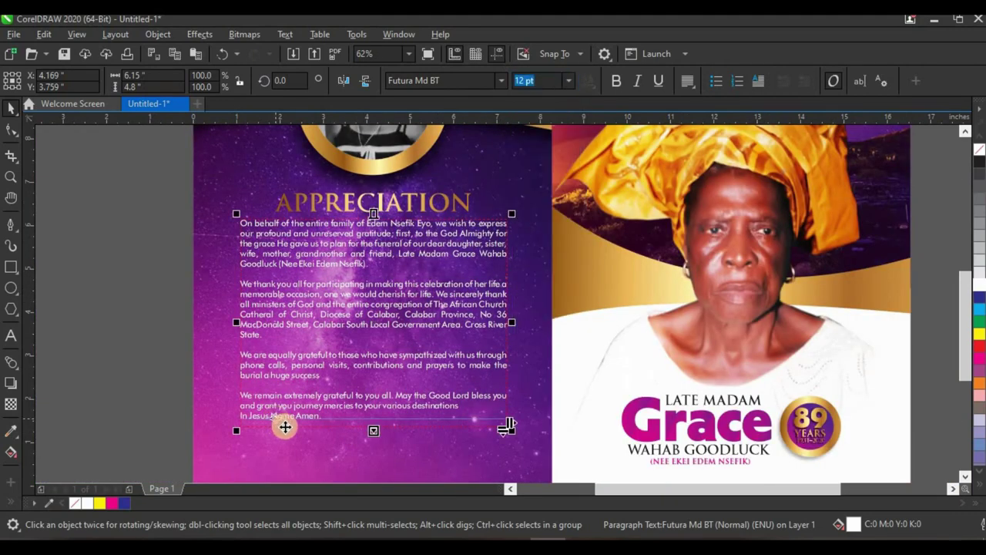
- Extend the message's text frame downward to a height of about 5.58 in, so that it holds the closing signature lines
scroll(357, 406, down, 2)
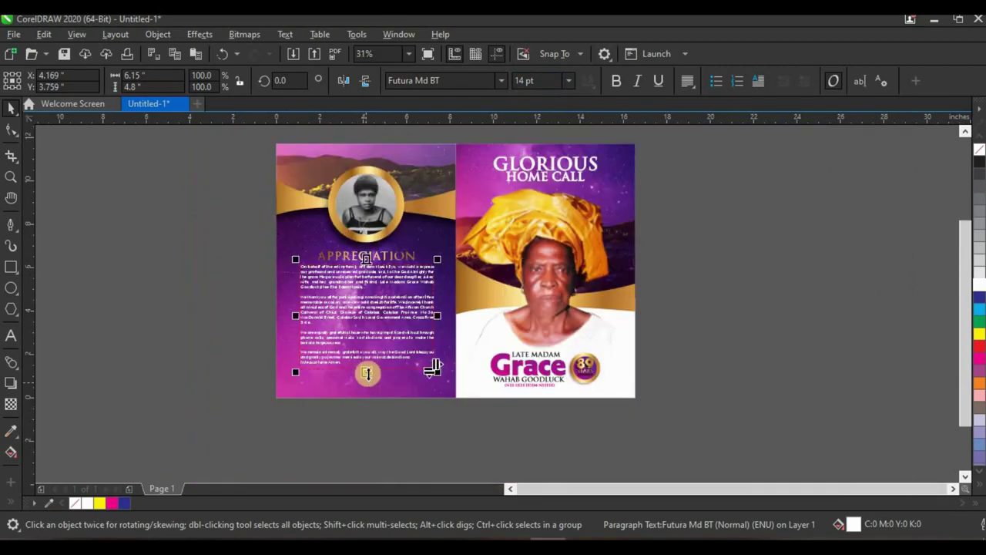
mouse_move(365, 374)
mouse_down()
mouse_move(370, 394)
mouse_move(352, 388)
mouse_up()
scroll(352, 387, up, 5)
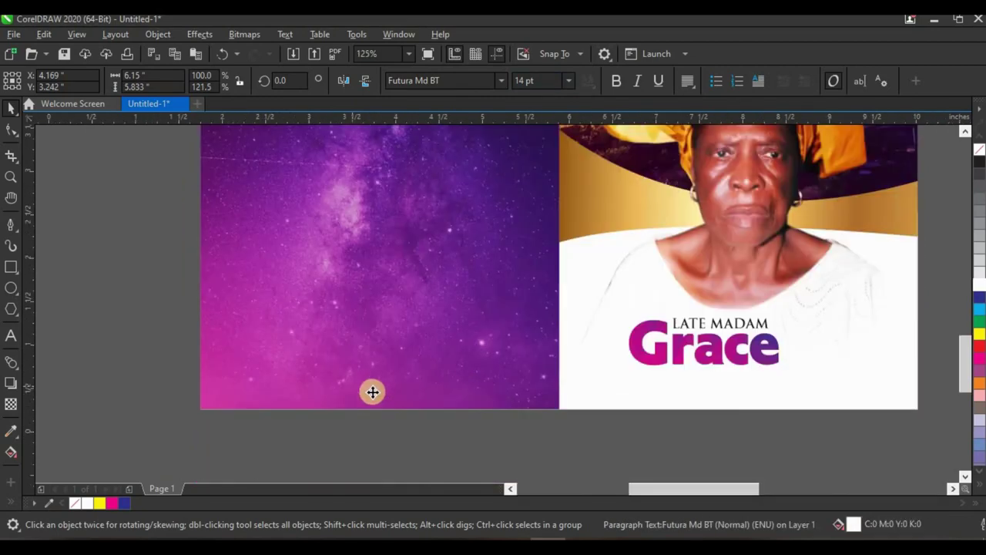
drag(408, 411, 332, 322)
- Make the signatory's name above "For the family" bold at the end of the message
double_click(332, 321)
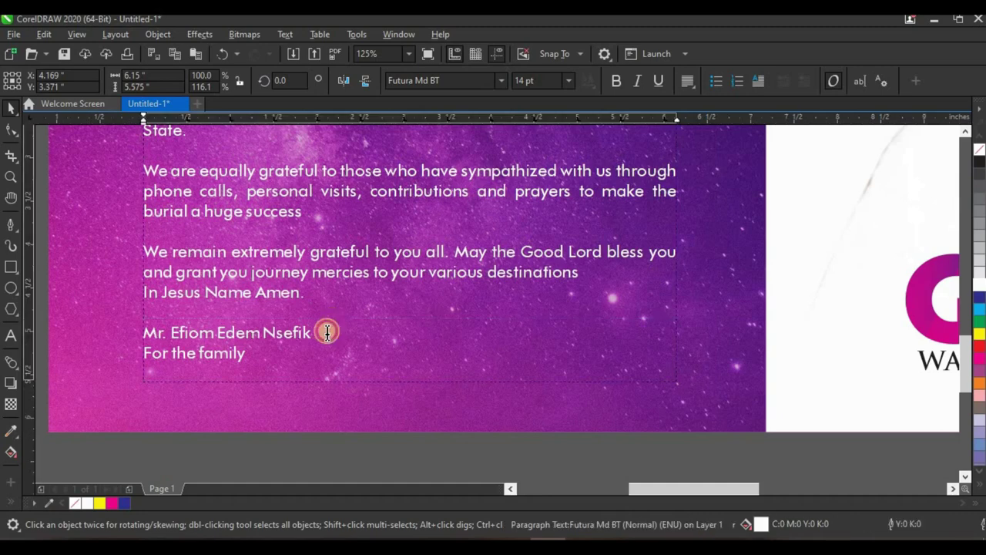
shift+click(129, 332)
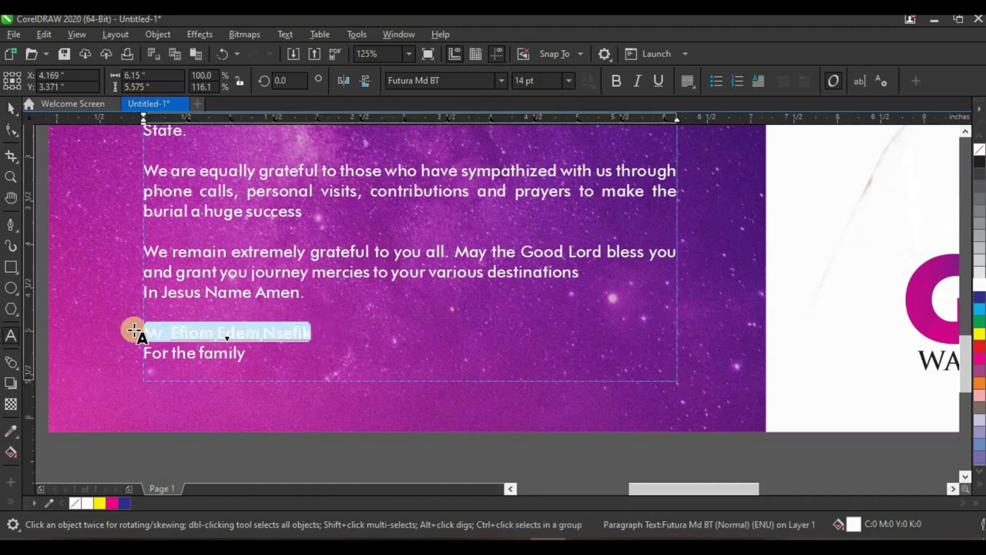
key(ctrl+b)
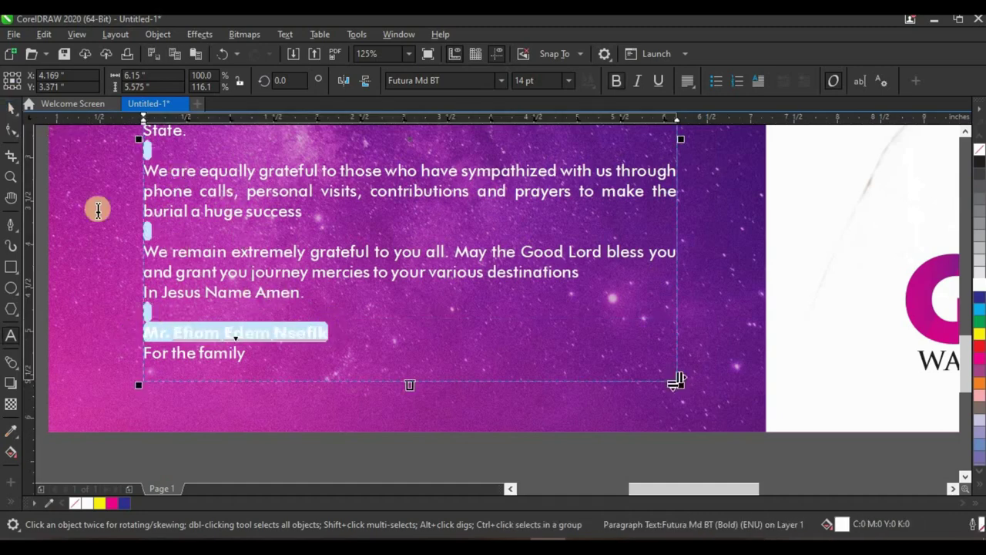
click(108, 171)
- Examine the appreciation message's legibility and its placement within the overall layout of both covers
scroll(218, 273, down, 7)
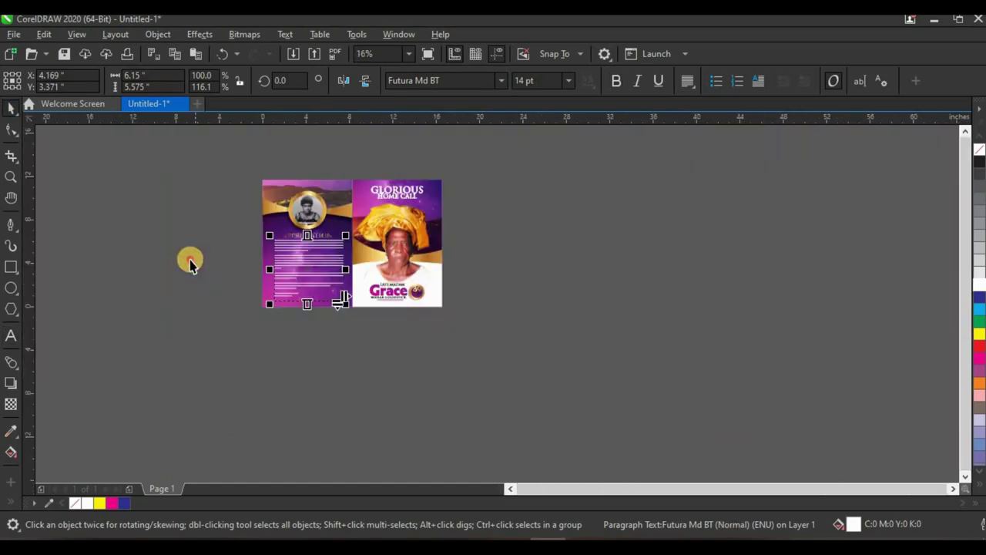
scroll(265, 241, up, 5)
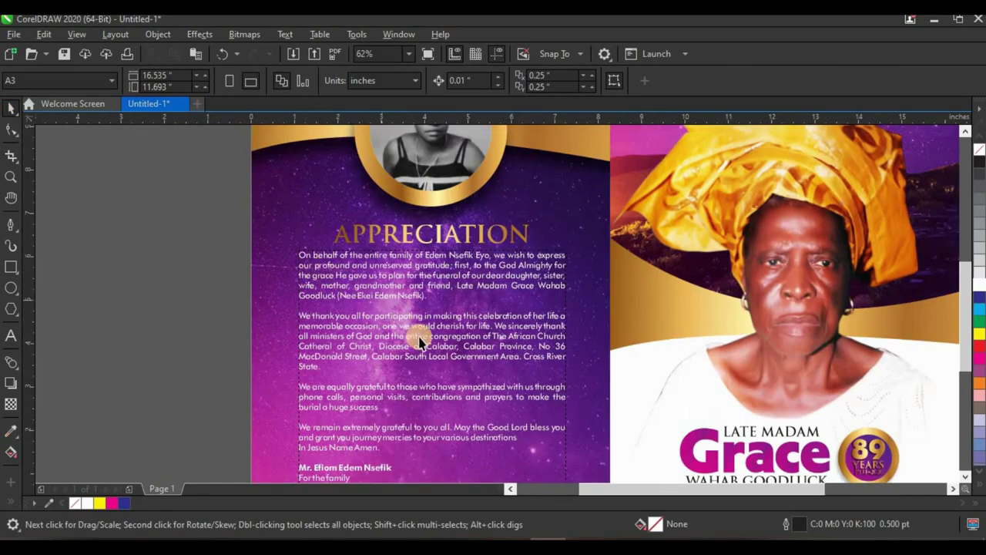
scroll(420, 343, up, 3)
scroll(387, 262, down, 3)
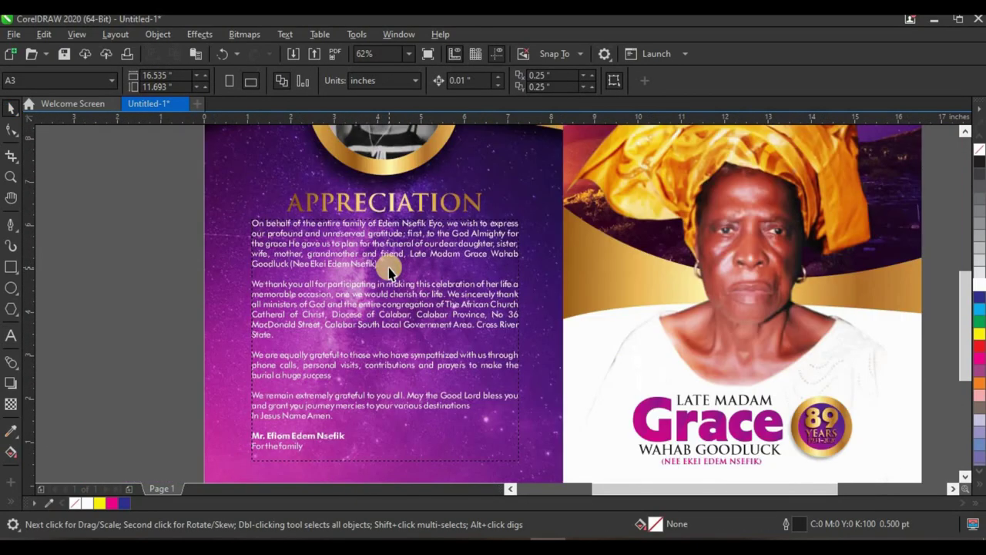
scroll(383, 289, up, 2)
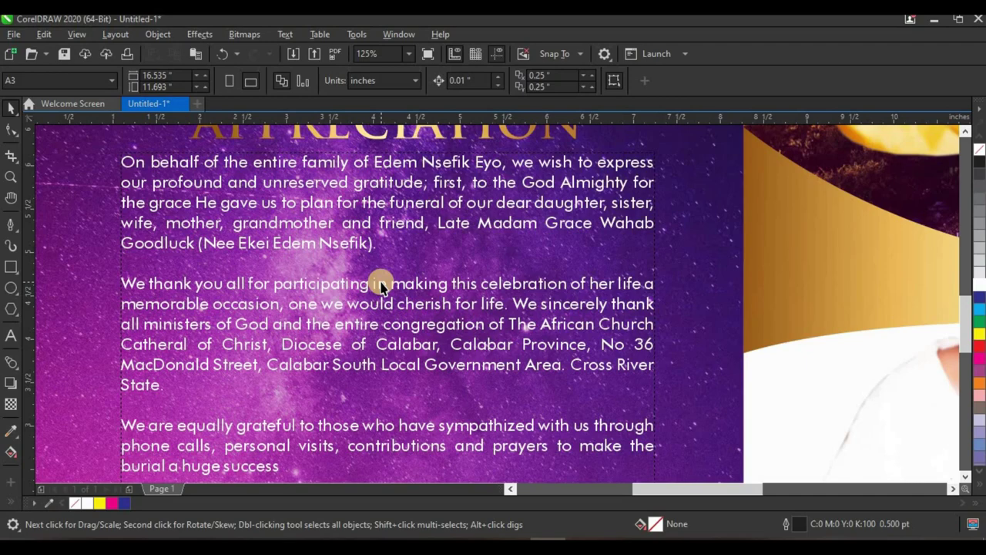
scroll(374, 298, down, 2)
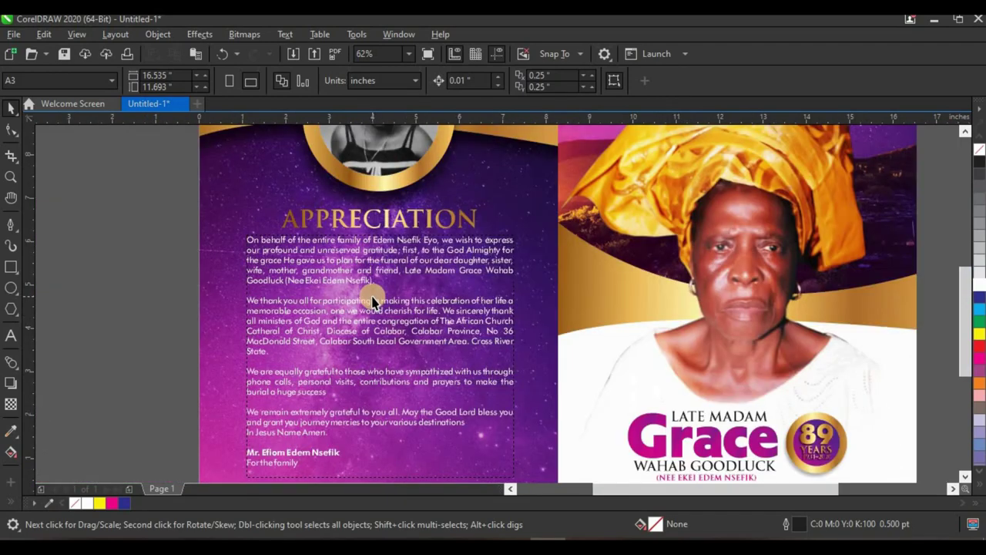
scroll(373, 301, down, 1)
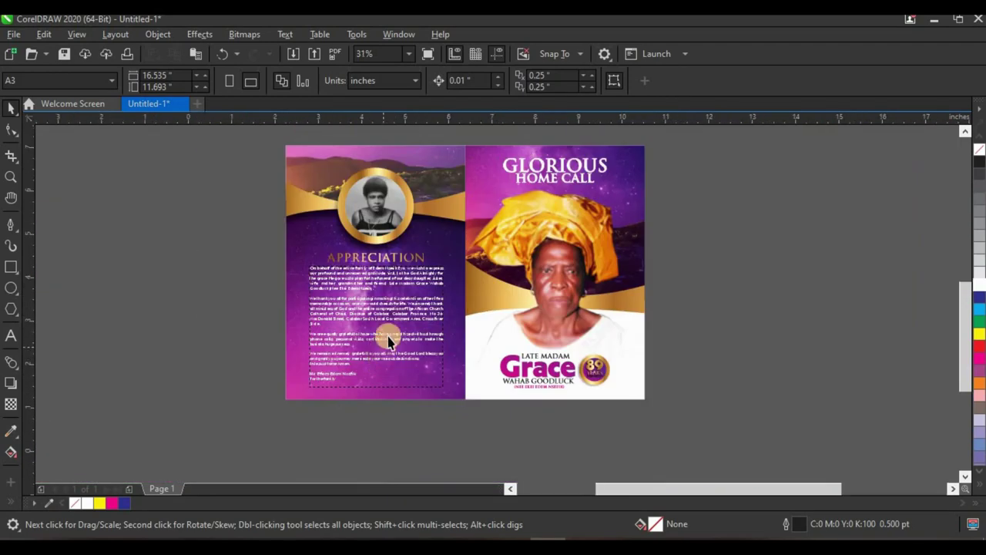
scroll(381, 347, up, 1)
- Draw a rectangle around the whole appreciation message, about 6.33 in wide and 5.6 in tall
click(8, 268)
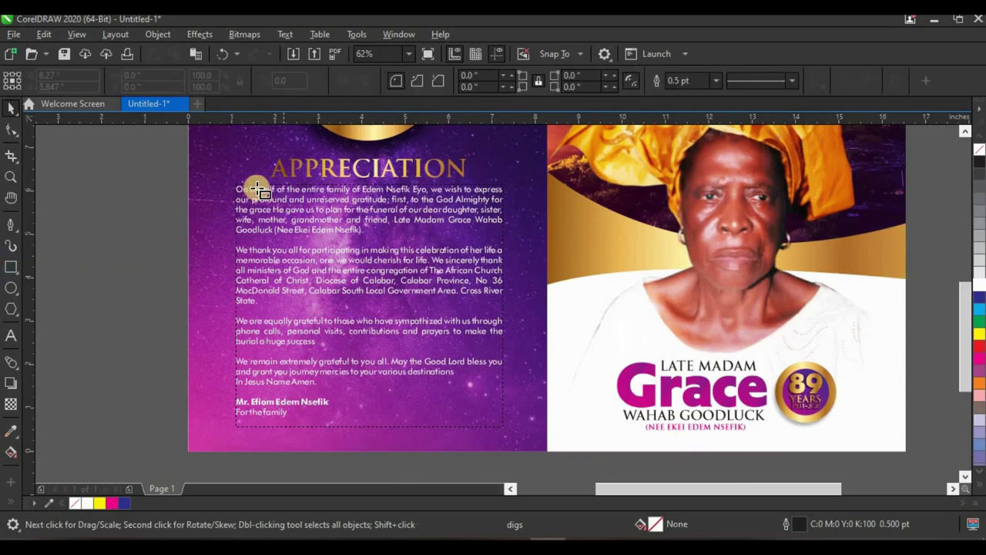
scroll(235, 187, up, 2)
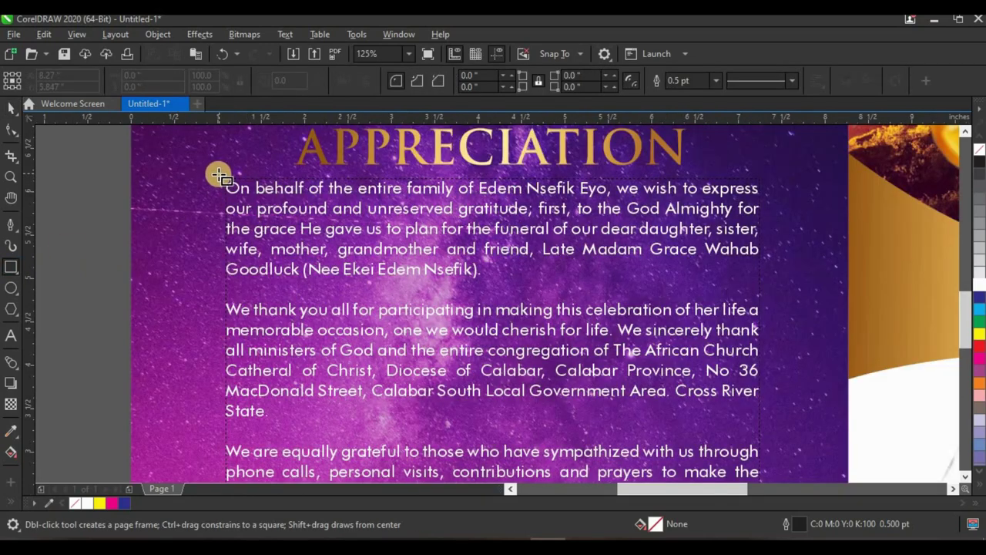
drag(219, 175, 766, 344)
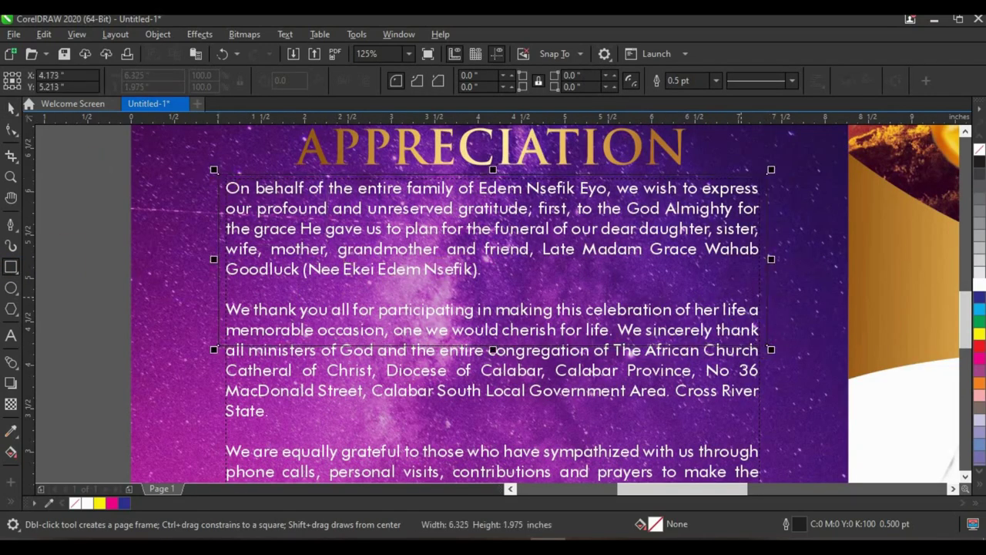
click(11, 107)
scroll(408, 219, down, 2)
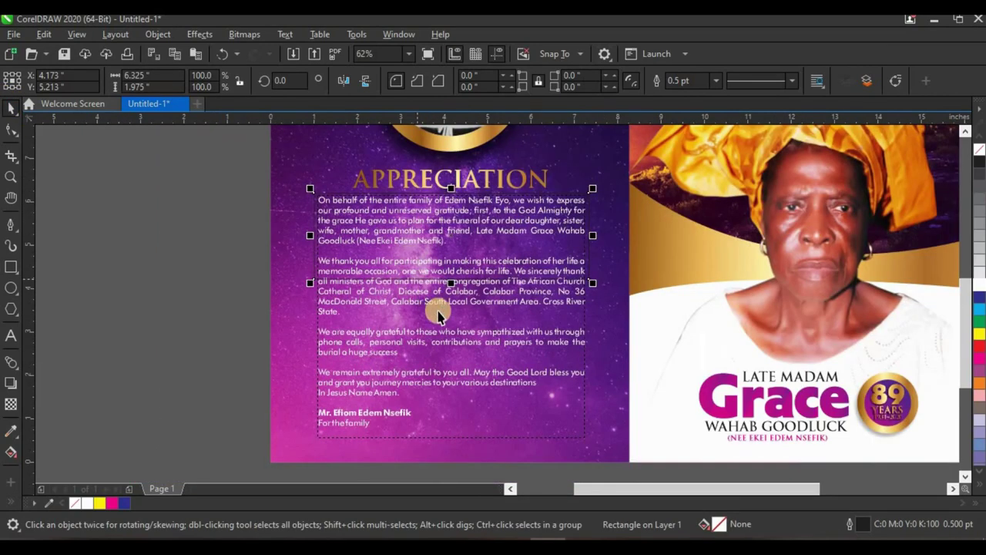
drag(451, 283, 451, 439)
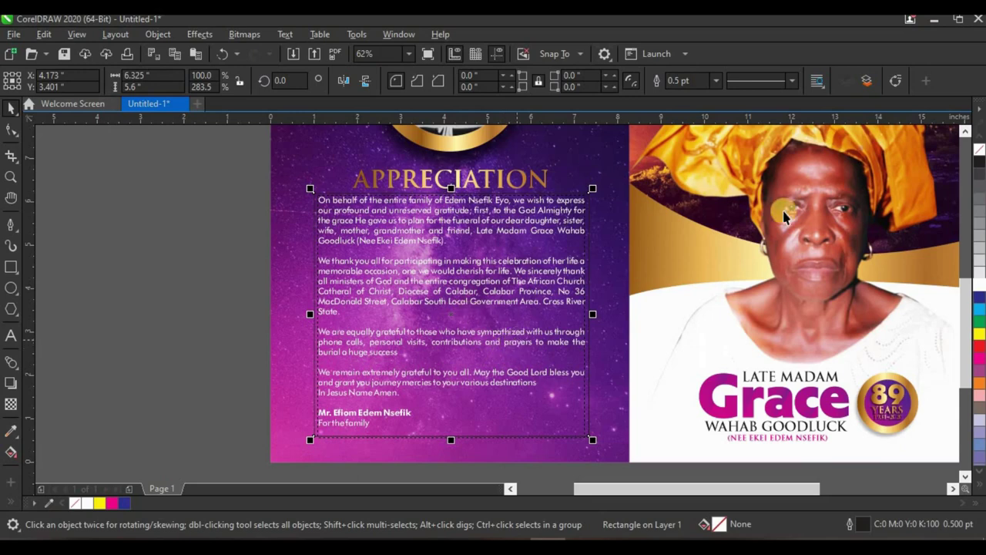
- Fill the rectangle around the message with solid blue (C:100 M:100 Y:0 K:0) and remove its outline
click(978, 297)
right_click(978, 152)
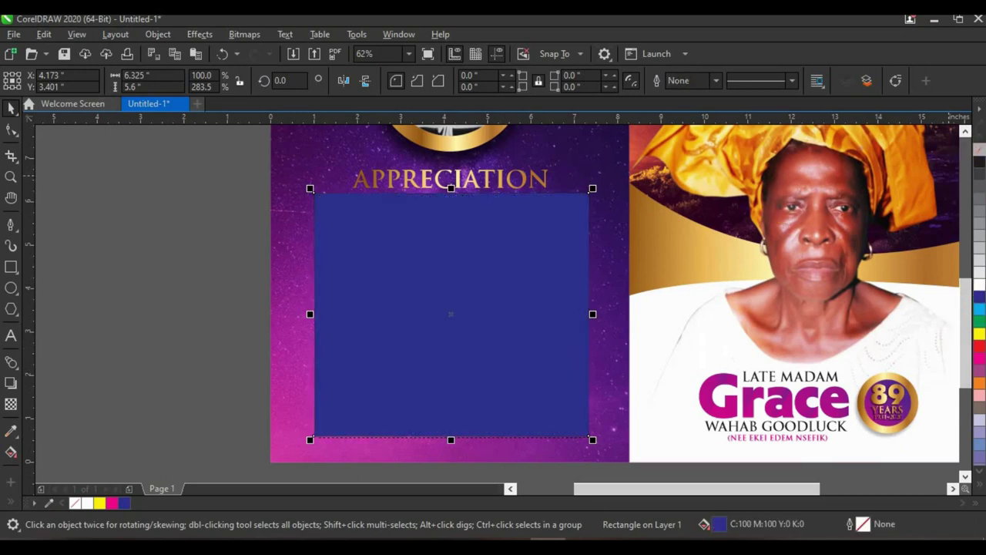
- Give the blue rectangle a uniform transparency of 63 and place it behind the appreciation message
click(12, 401)
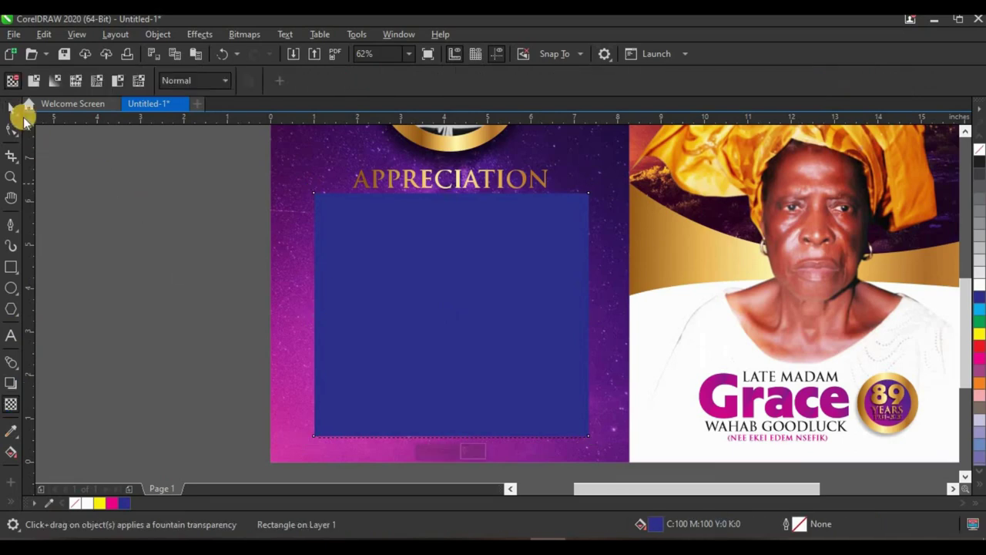
click(27, 81)
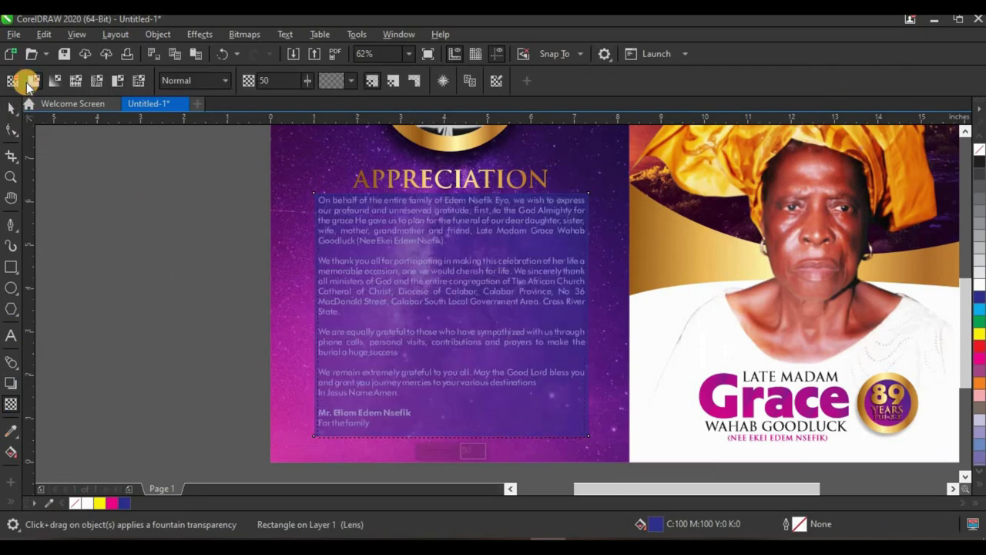
click(309, 82)
click(319, 81)
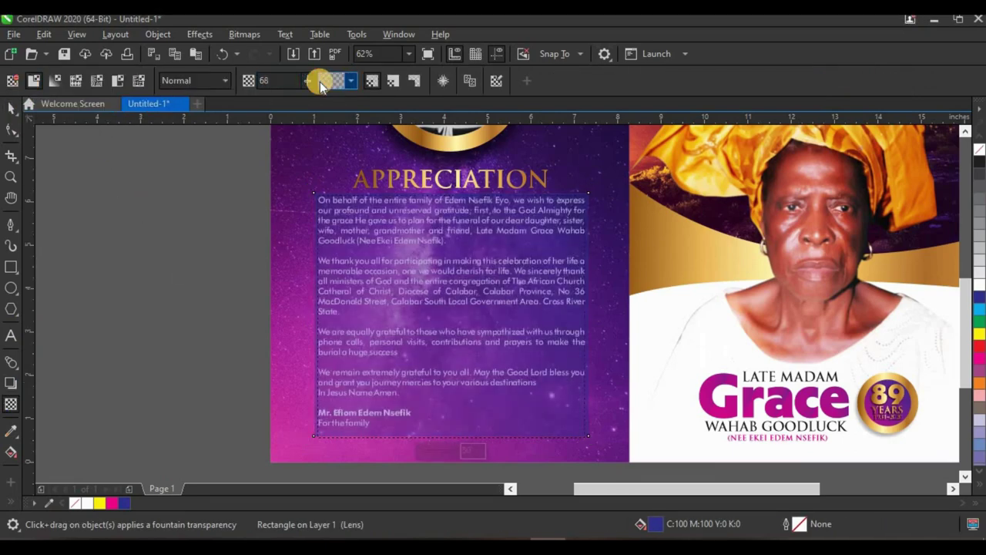
click(22, 108)
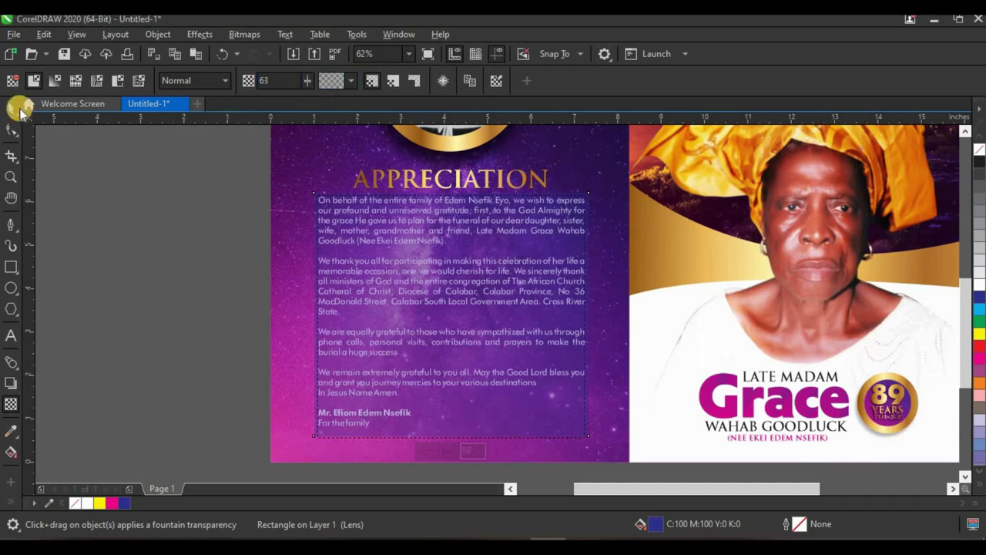
click(399, 185)
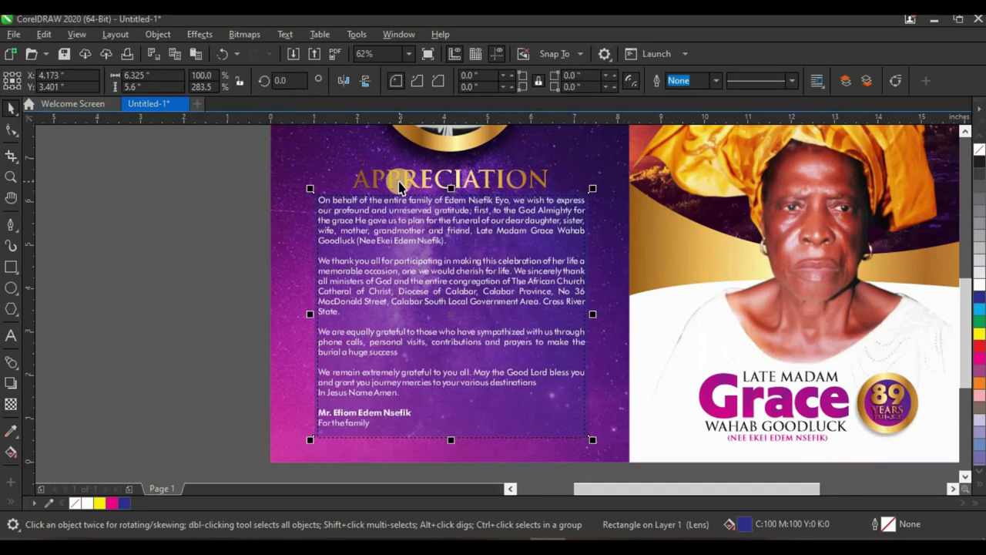
- Apply a diagonal linear fountain fill to the rectangle behind the message, running from blue at its upper right to magenta at its lower left
scroll(454, 224, down, 1)
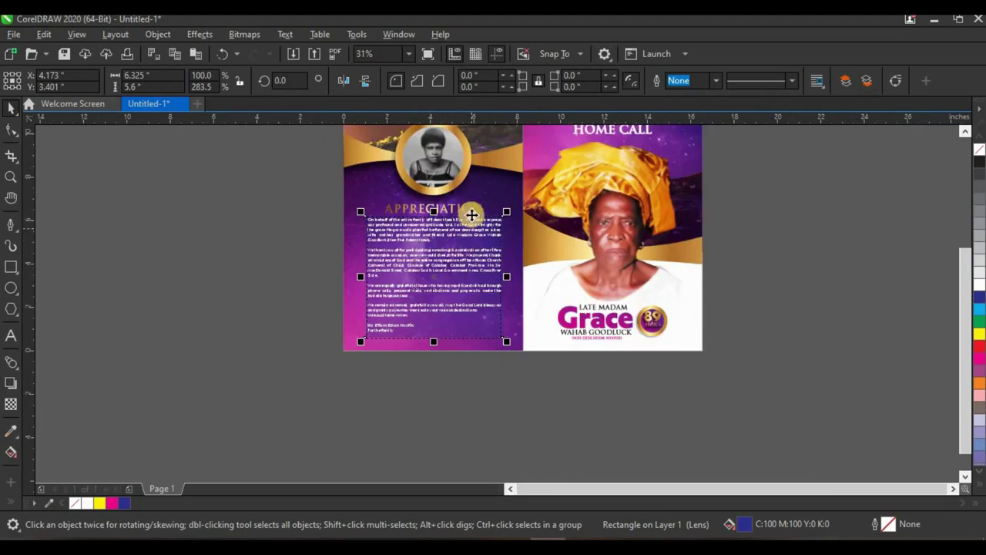
scroll(470, 235, up, 1)
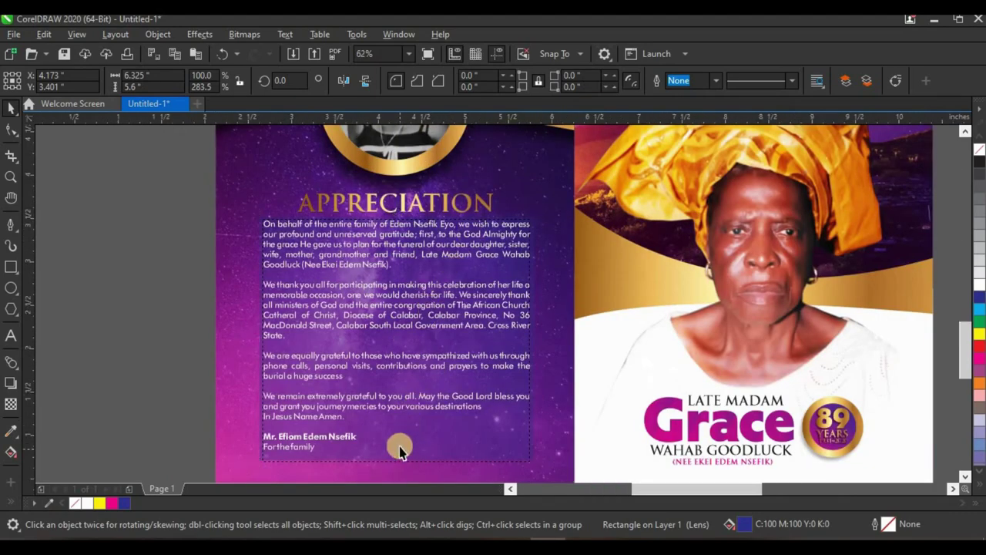
scroll(416, 443, up, 1)
scroll(328, 275, down, 1)
scroll(379, 275, up, 1)
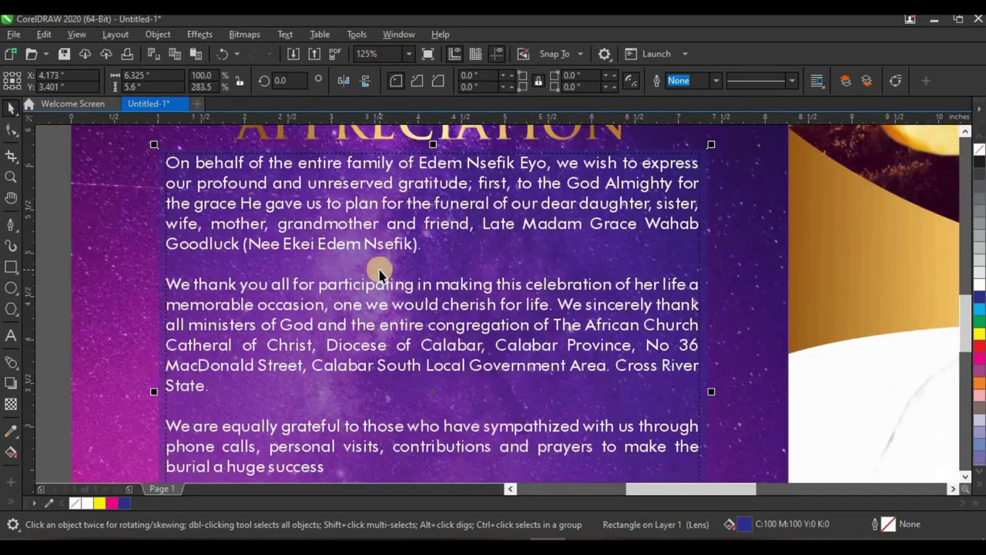
key(Escape)
click(200, 170)
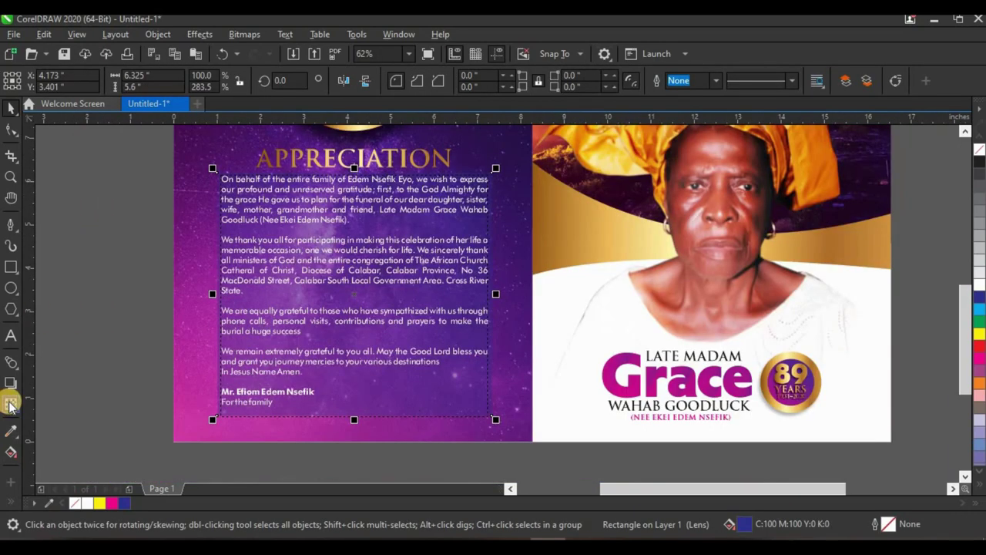
scroll(275, 195, down, 1)
key(g)
drag(420, 212, 240, 415)
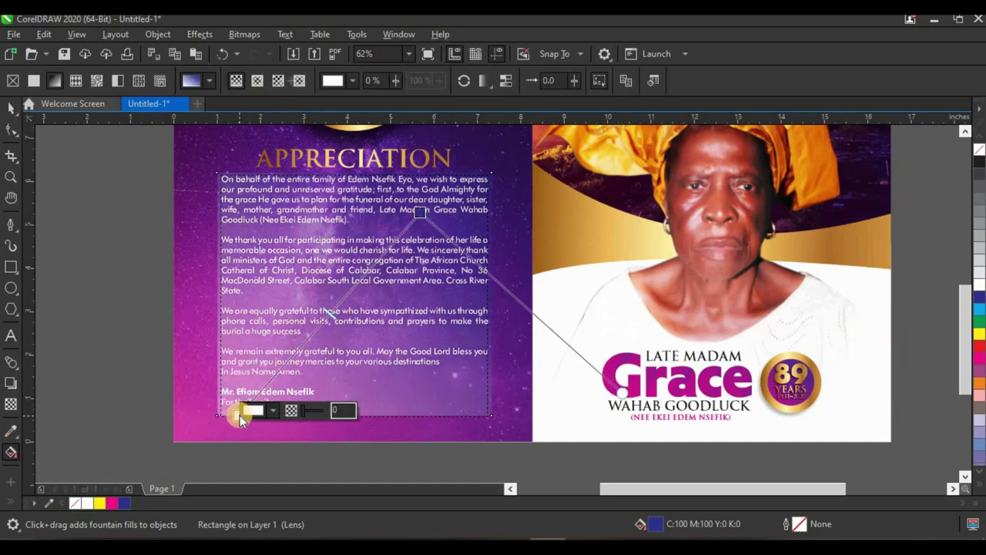
click(978, 358)
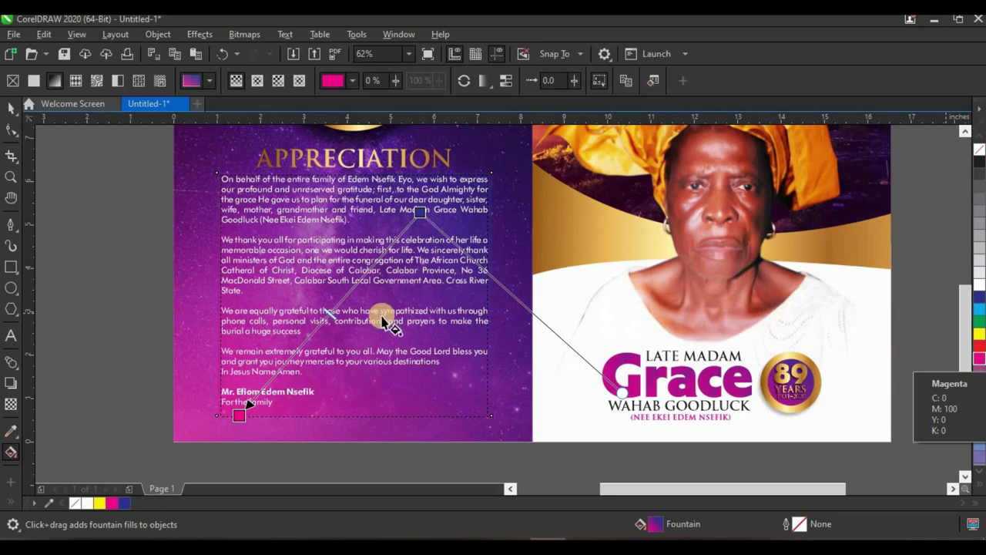
click(11, 108)
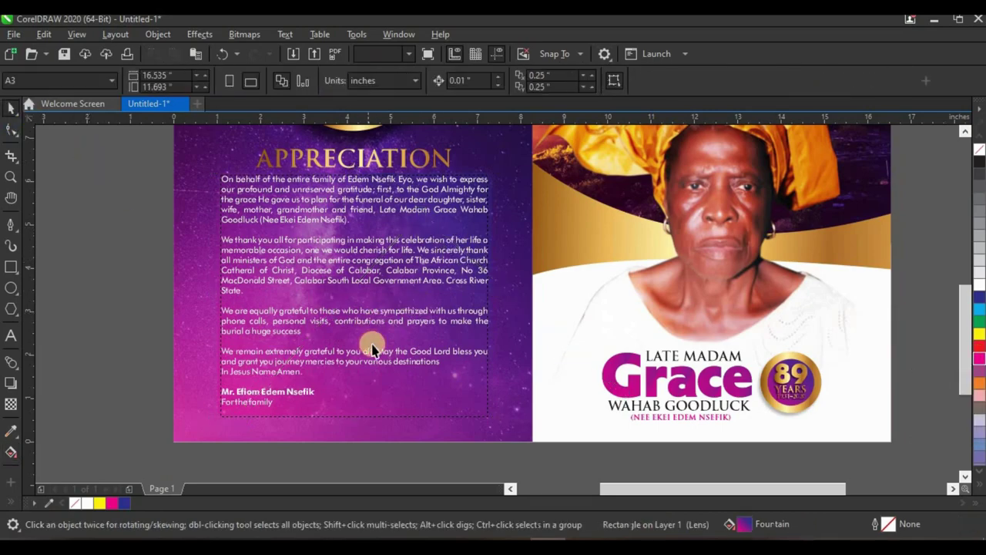
- Add a drop cap to the opening paragraph of the appreciation message
scroll(368, 309, down, 2)
scroll(368, 254, up, 4)
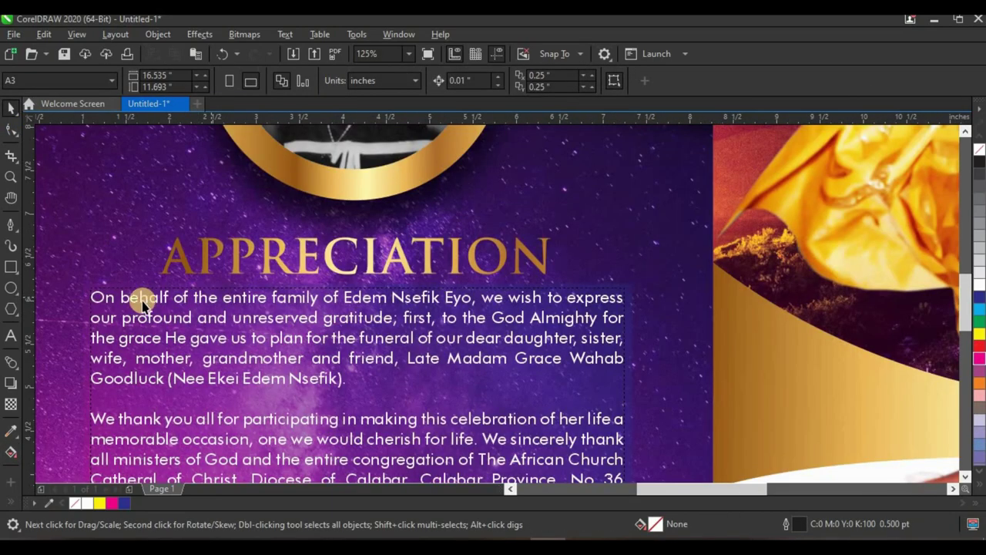
double_click(94, 303)
scroll(91, 298, up, 2)
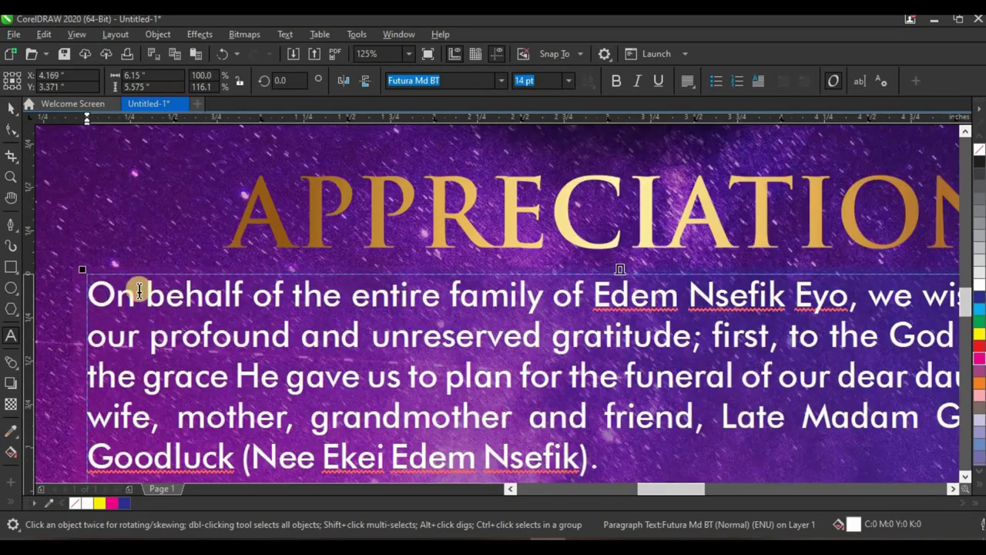
click(758, 82)
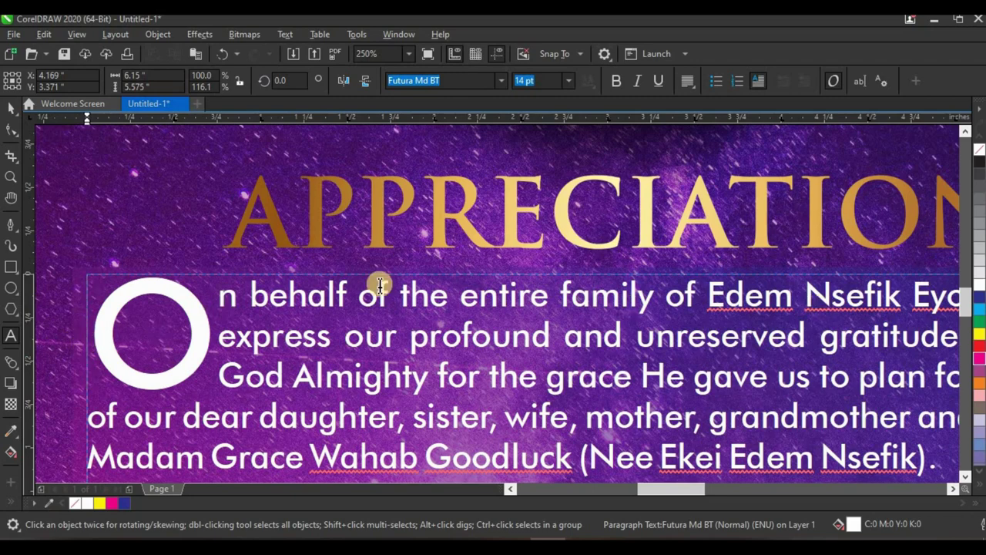
click(7, 114)
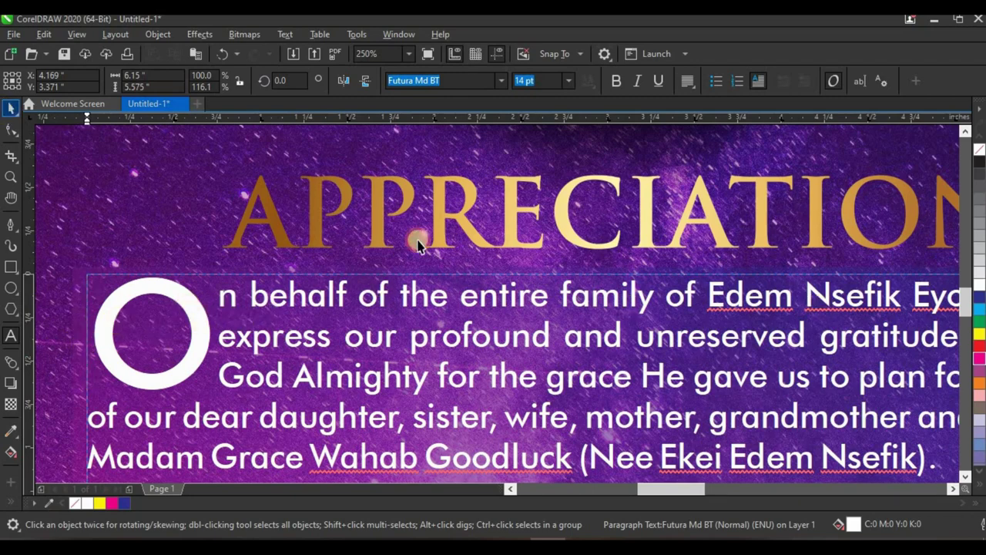
scroll(404, 286, down, 4)
scroll(389, 290, down, 2)
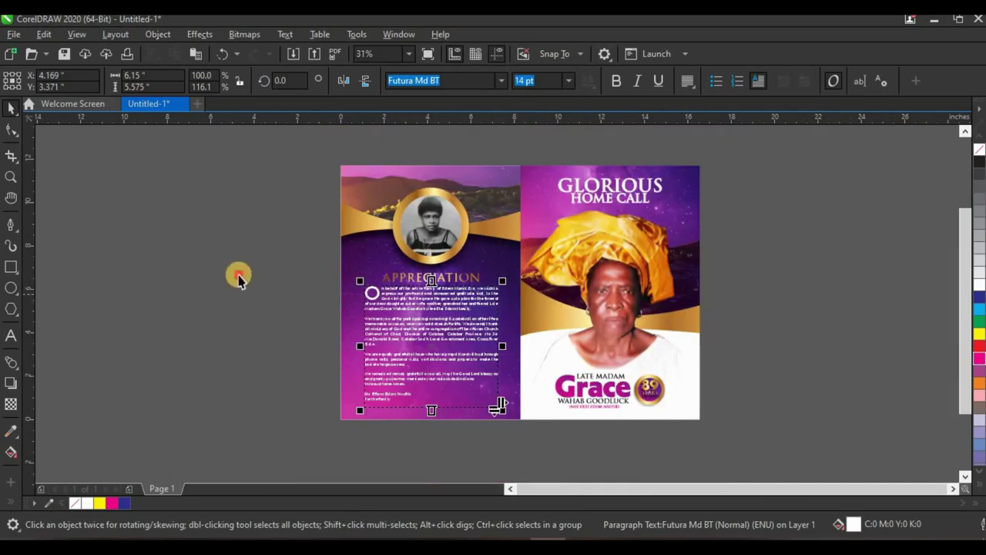
key(Escape)
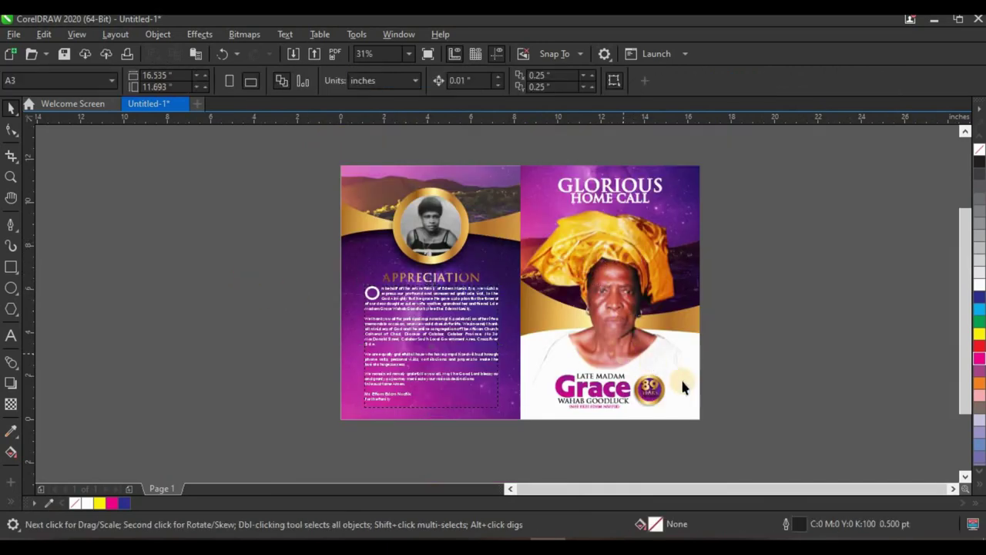
- Examine the completed front and back covers, fitting the whole page in view and showing it in full-screen preview
scroll(678, 381, up, 2)
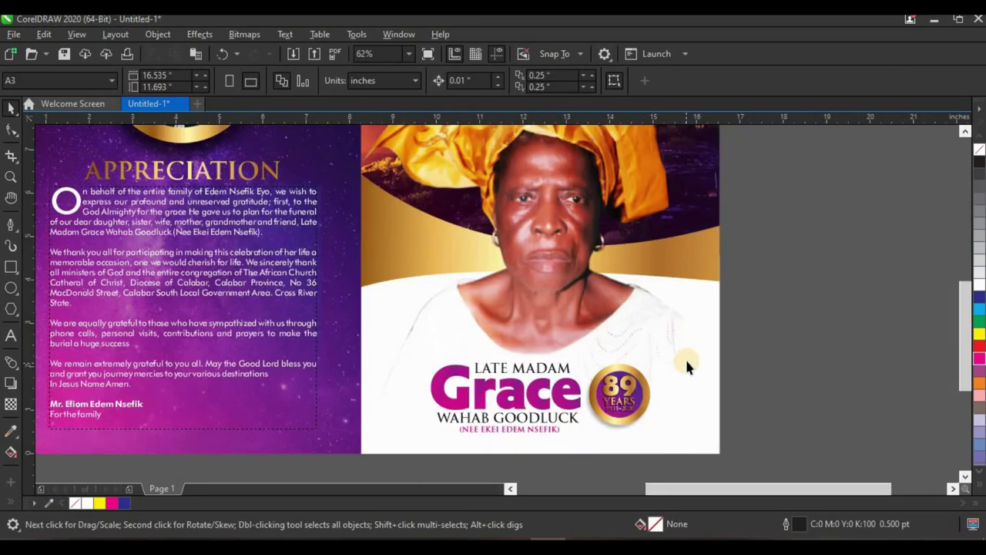
scroll(644, 351, down, 2)
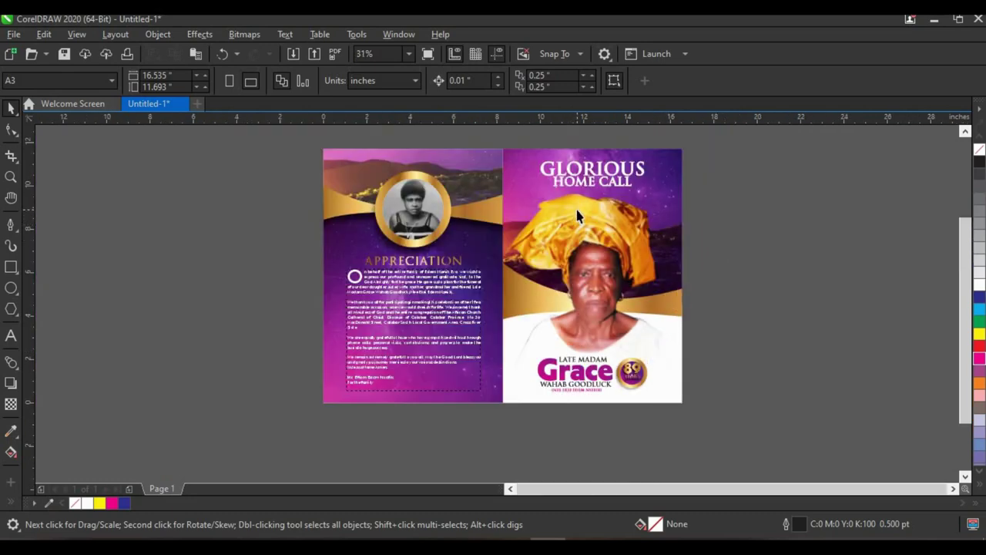
key(z)
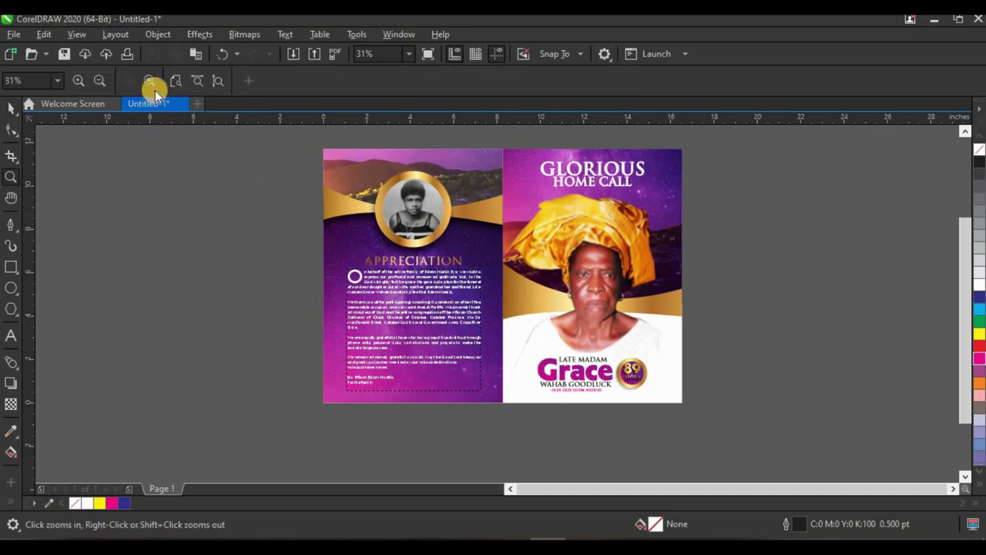
key(shift+F4)
click(11, 110)
right_click(163, 204)
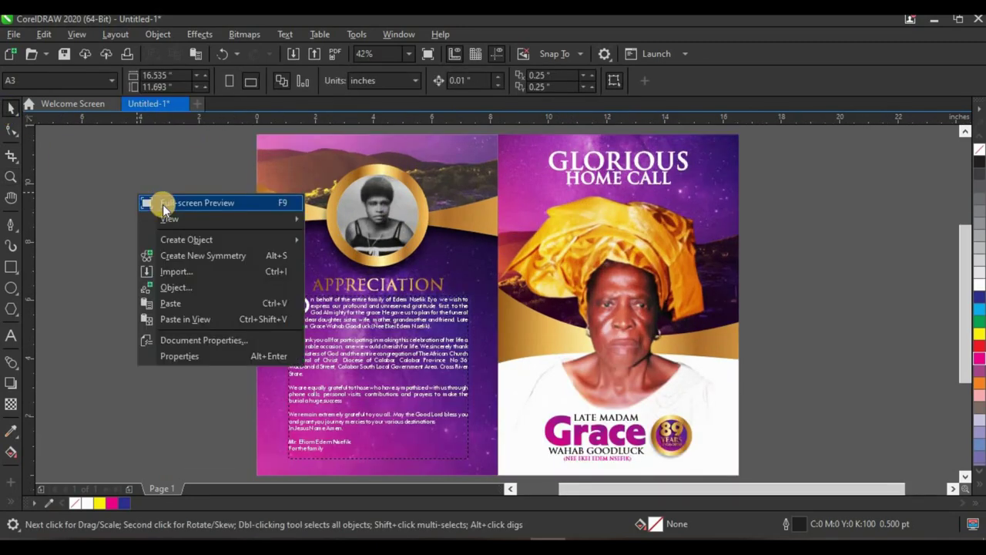
key(Escape)
key(F9)
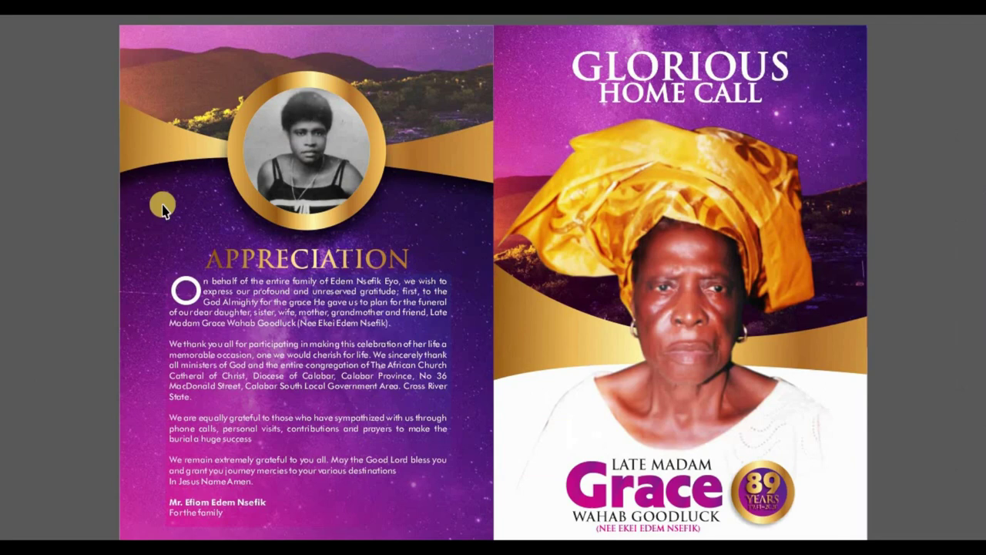